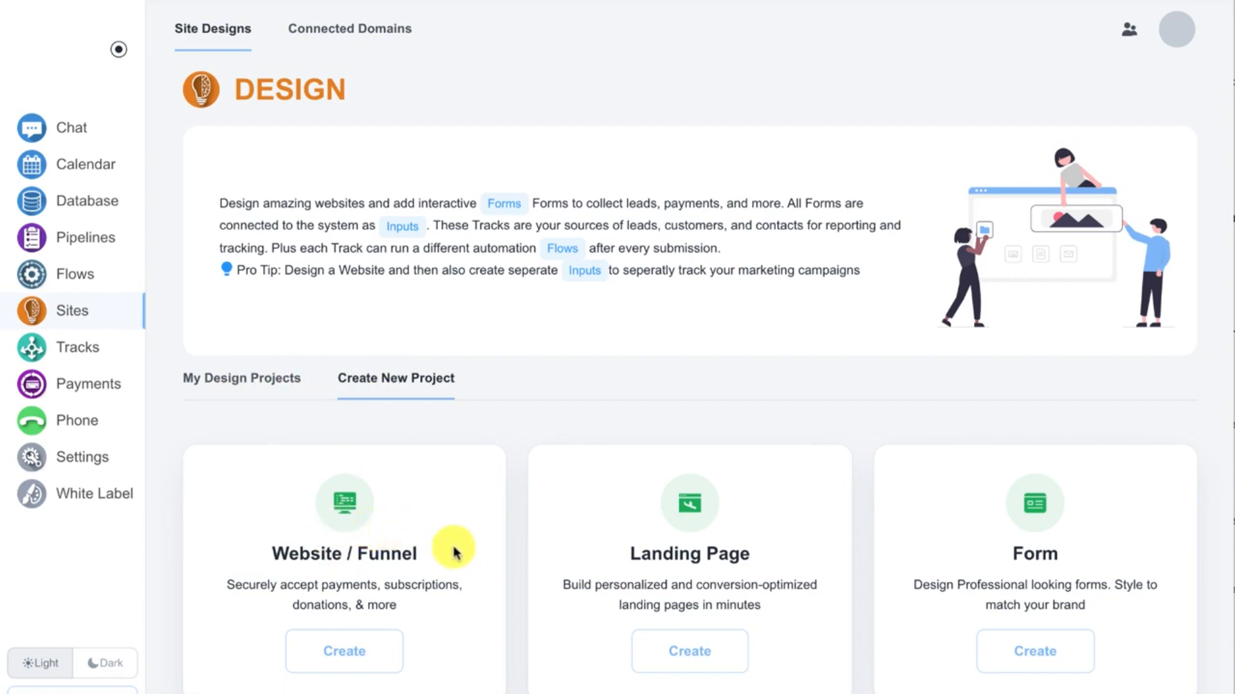
- Create a new website project with the site name "New" and add an empty page to it
left_click(344, 651)
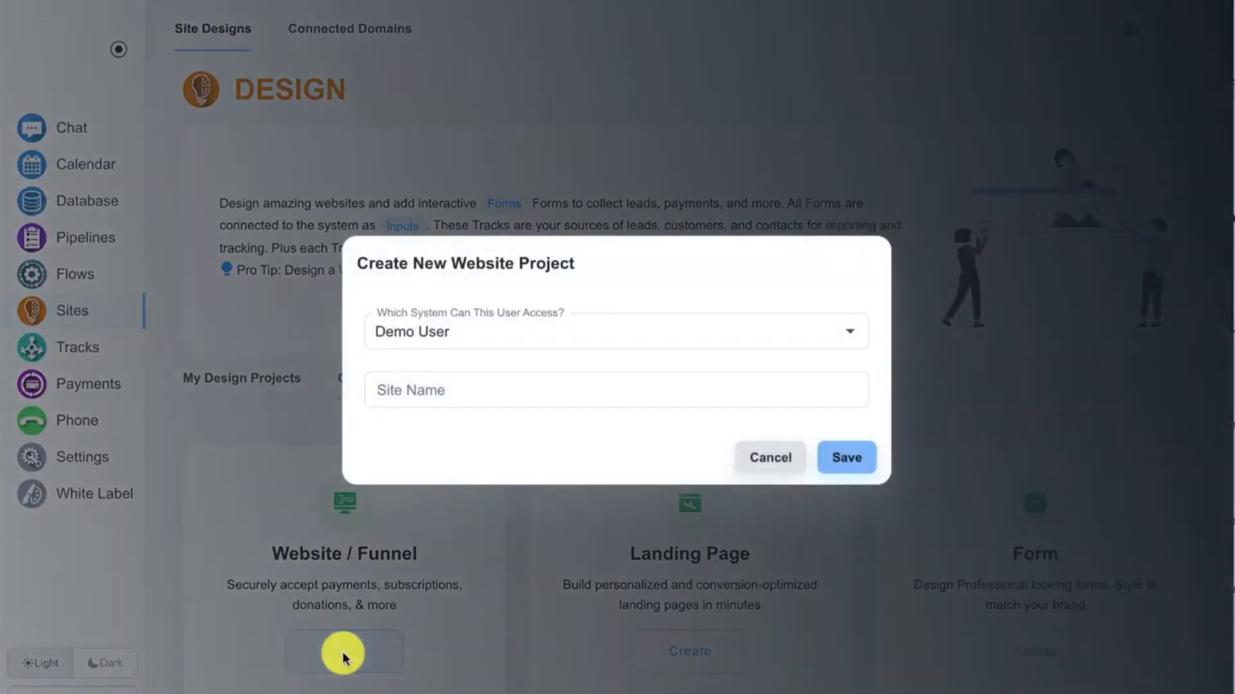
left_click(504, 389)
type("New")
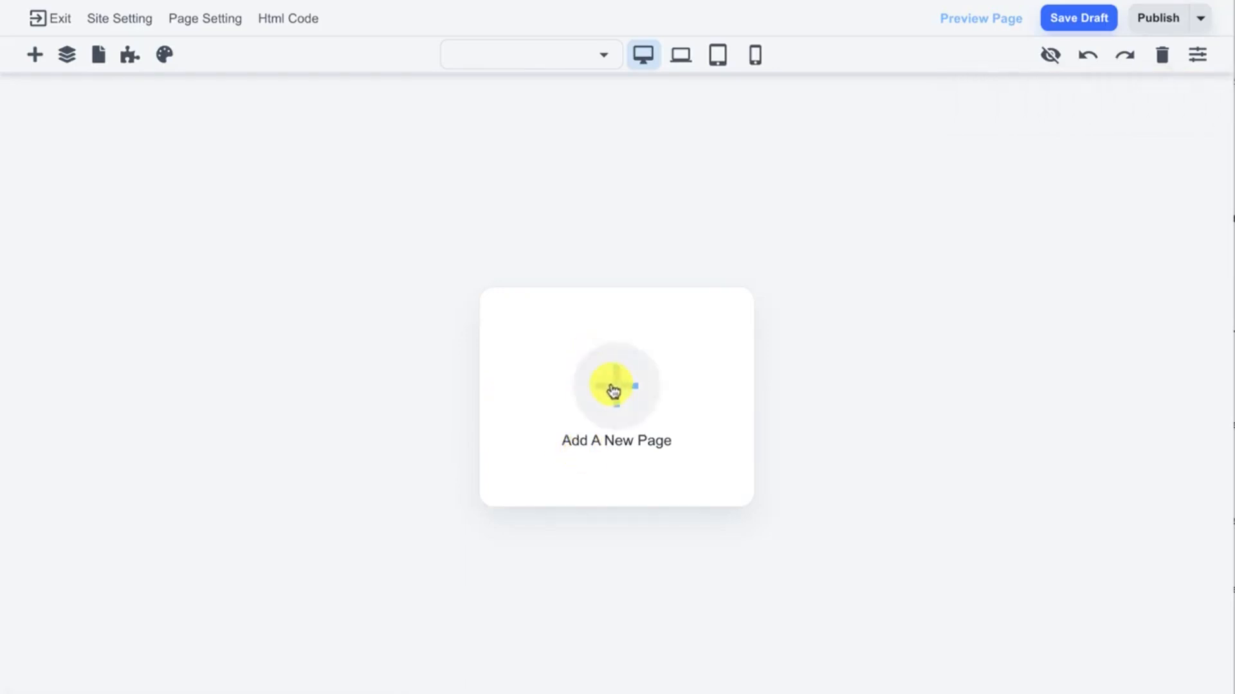
left_click(614, 389)
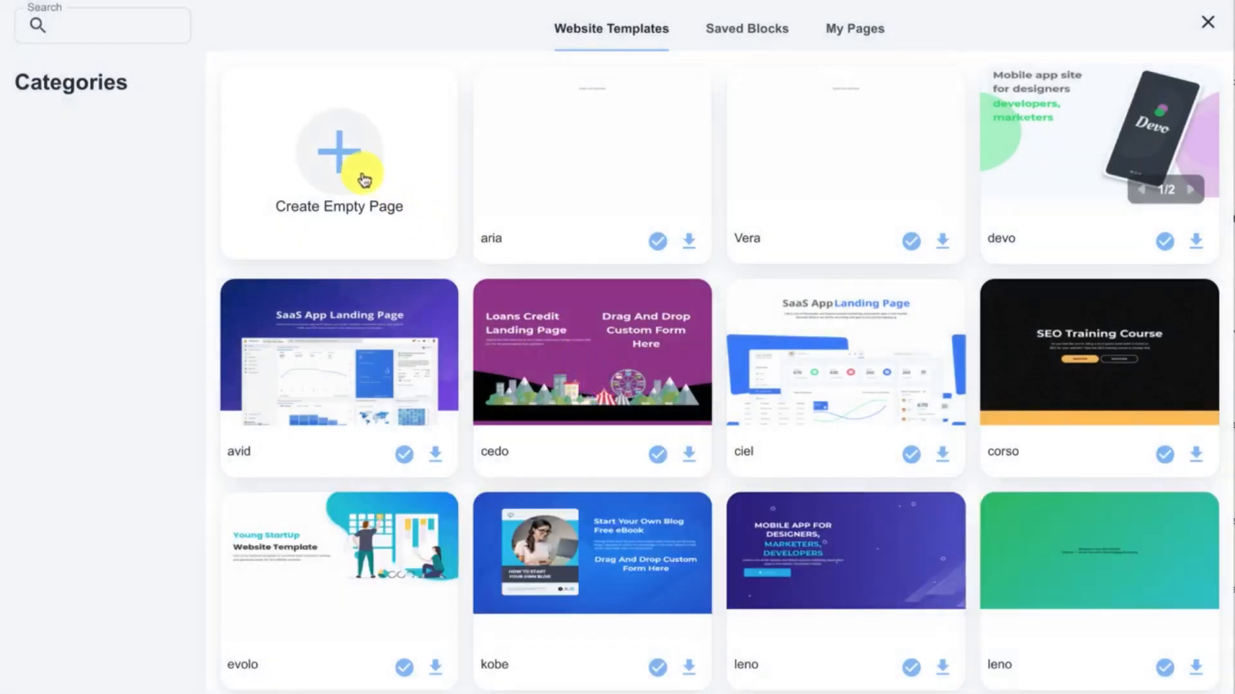
left_click(339, 152)
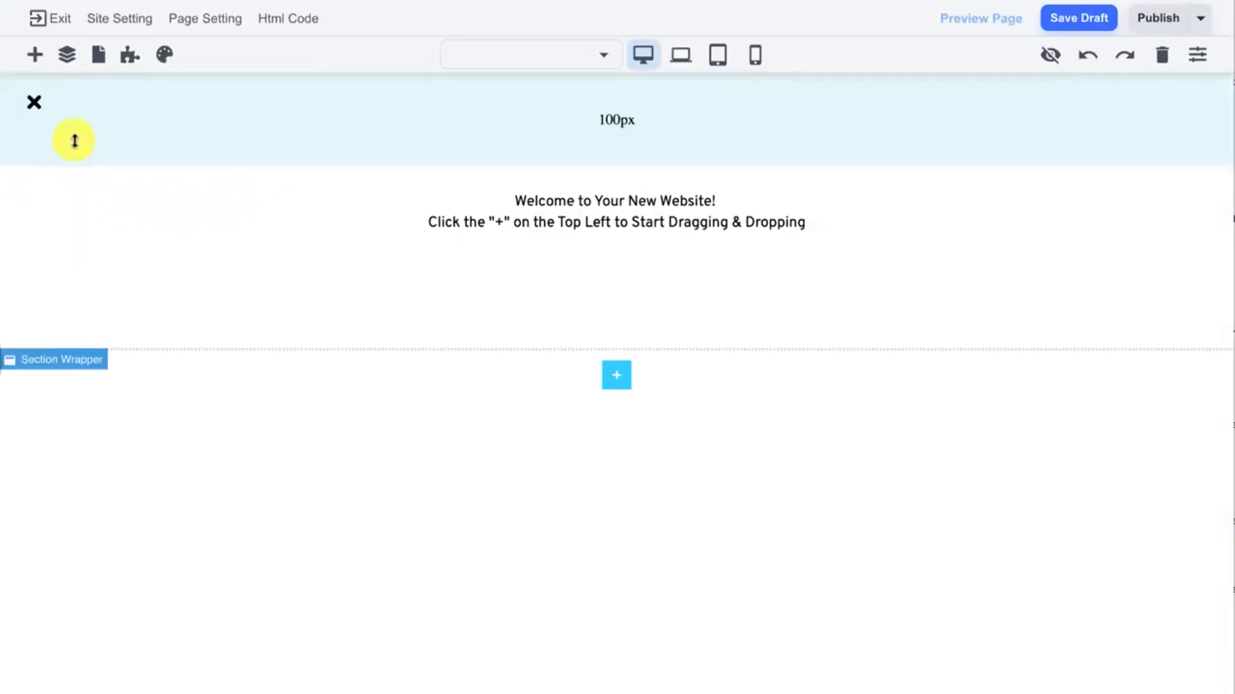
- Delete the welcome text block and reduce the section's top padding to about 89 px
left_click(508, 204)
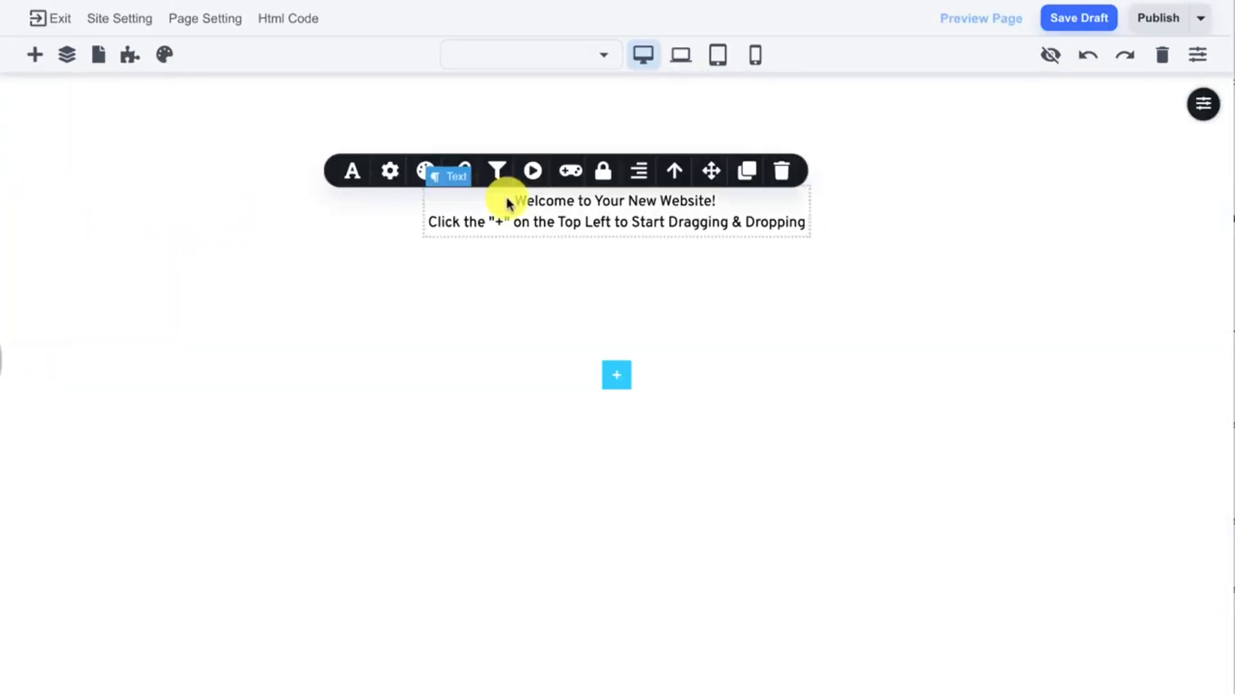
left_click(781, 175)
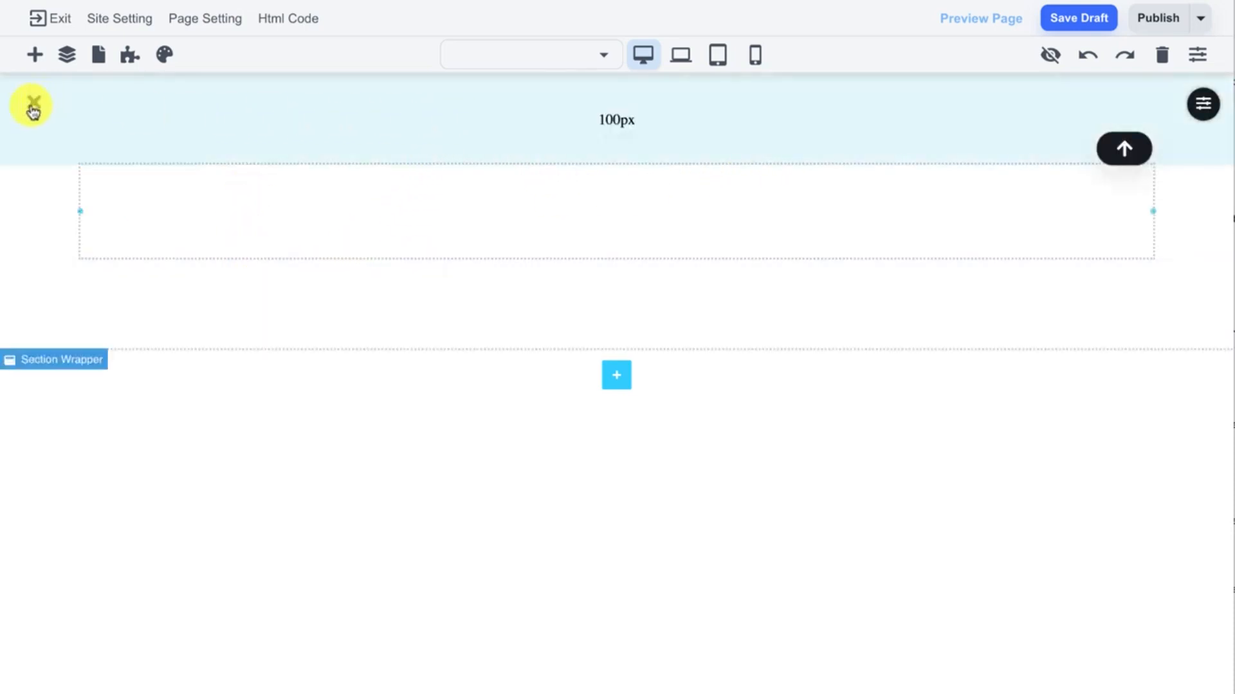
mouse_move(524, 123)
left_mouse_down()
mouse_move(530, 163)
mouse_move(537, 122)
left_mouse_up()
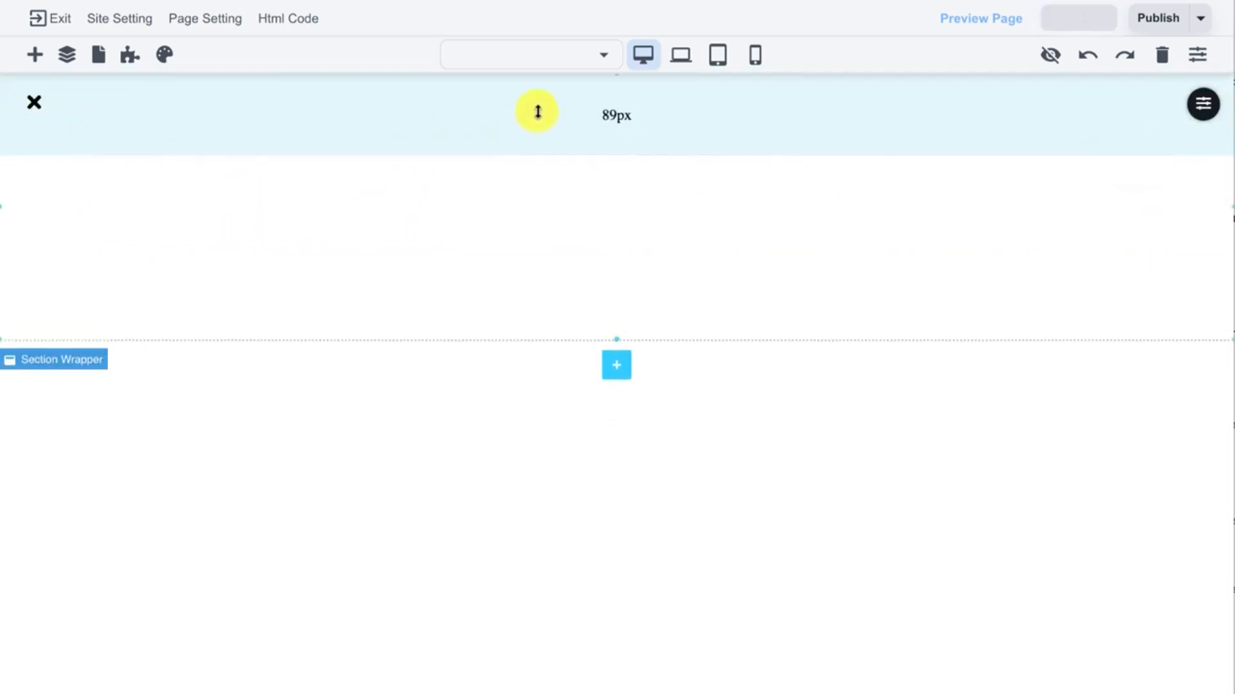
- Add an Icon element to the empty section and place a Counter element directly below it
left_click(31, 55)
left_click_drag(206, 350, 537, 209)
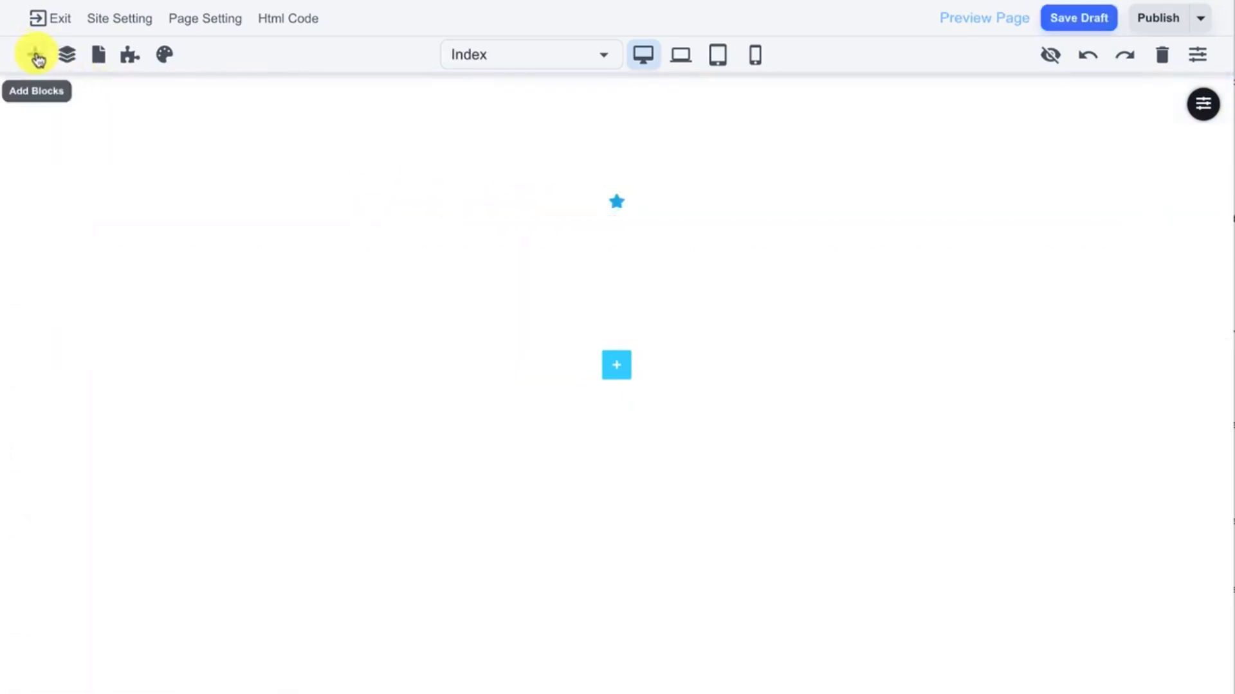
left_click(35, 54)
left_click_drag(42, 511, 622, 203)
- Add a Progress bar below the counter and a Tabs / Accordion element below the progress bar
left_click(33, 57)
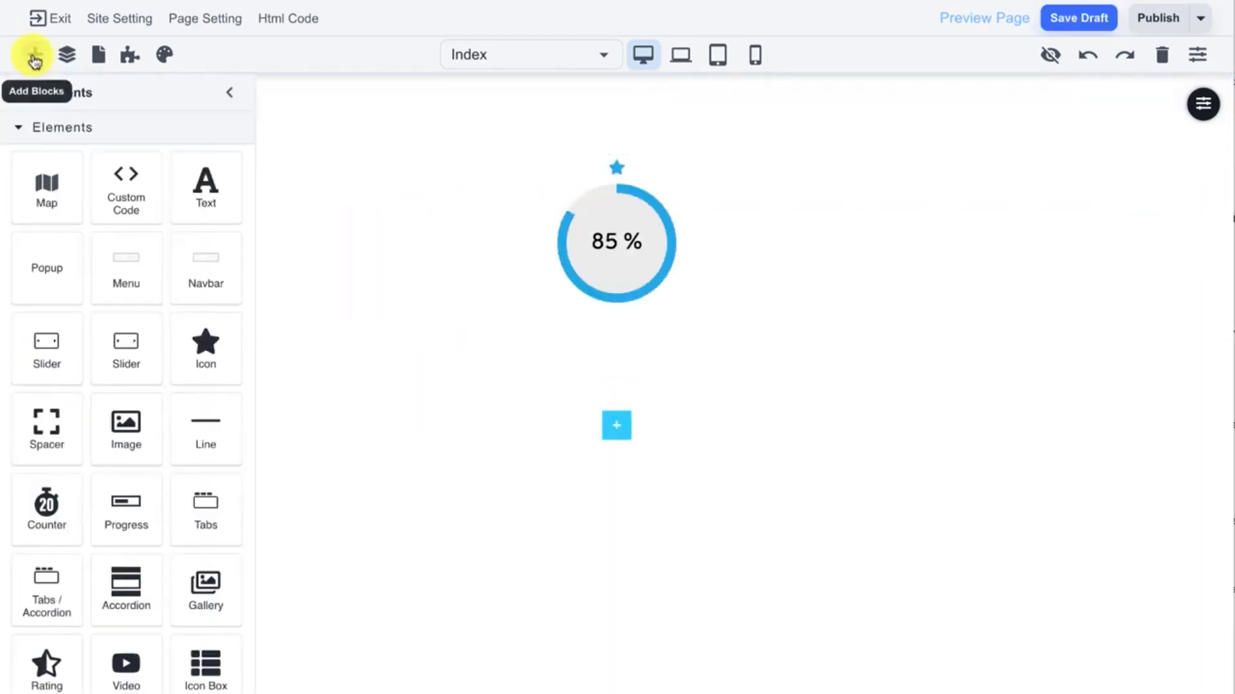
left_click_drag(116, 508, 625, 293)
left_click(33, 58)
left_click_drag(39, 601, 595, 347)
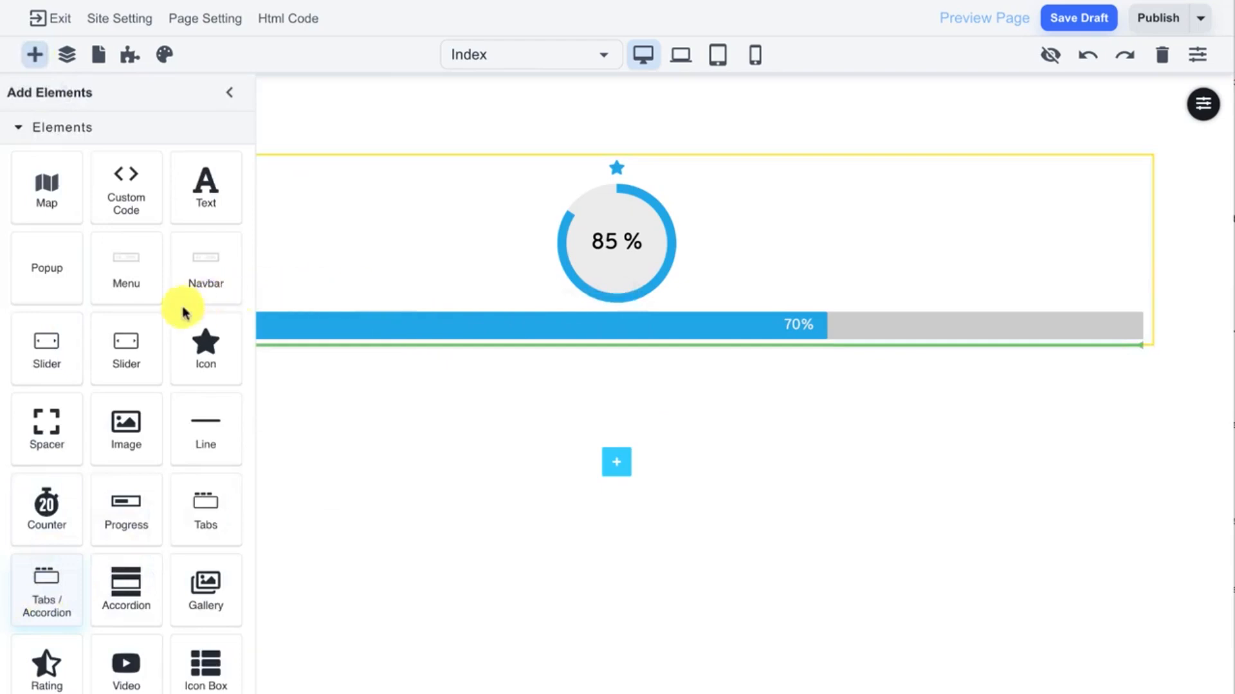
- Add a Rating element inside the first tab's content area, below the tab text
left_click(33, 62)
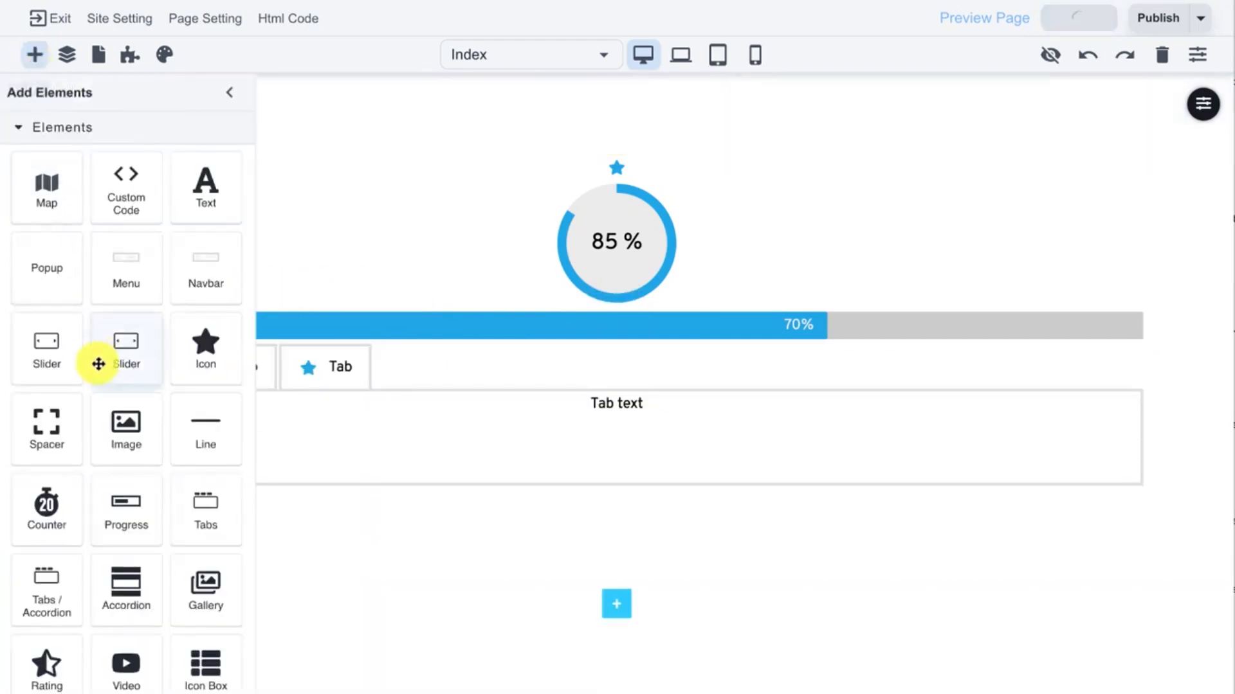
scroll(100, 366, "down", 5)
left_click_drag(61, 512, 415, 426)
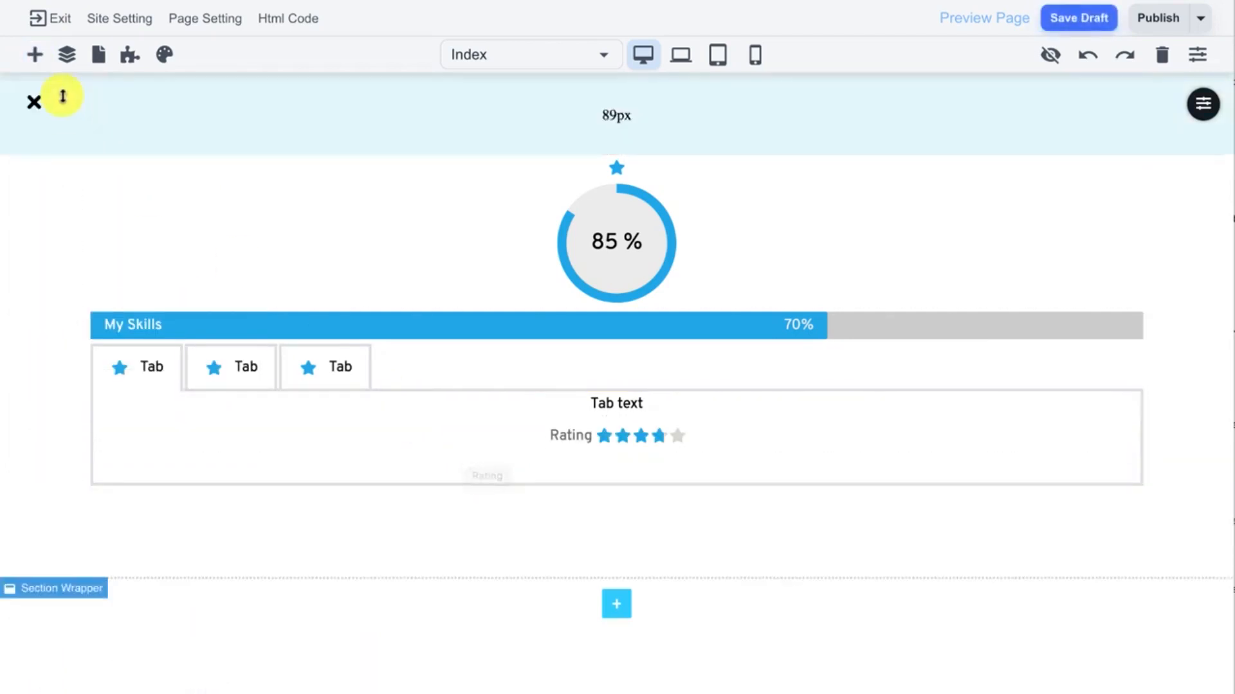
- Add a Countdown element between the circular counter and the My Skills progress bar
left_click(34, 54)
scroll(135, 457, "down", 2)
left_click_drag(190, 504, 654, 314)
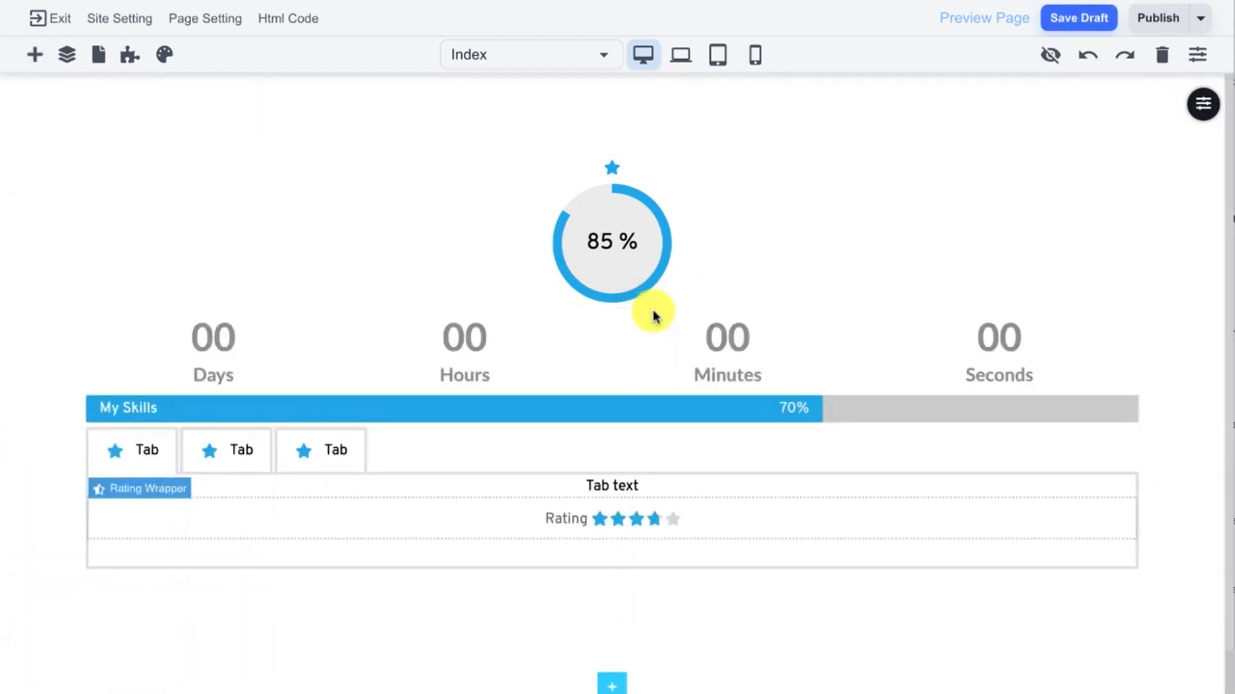
- Switch the countdown timer to the style with unit labels beside the numbers and look at its type options
left_click(264, 350)
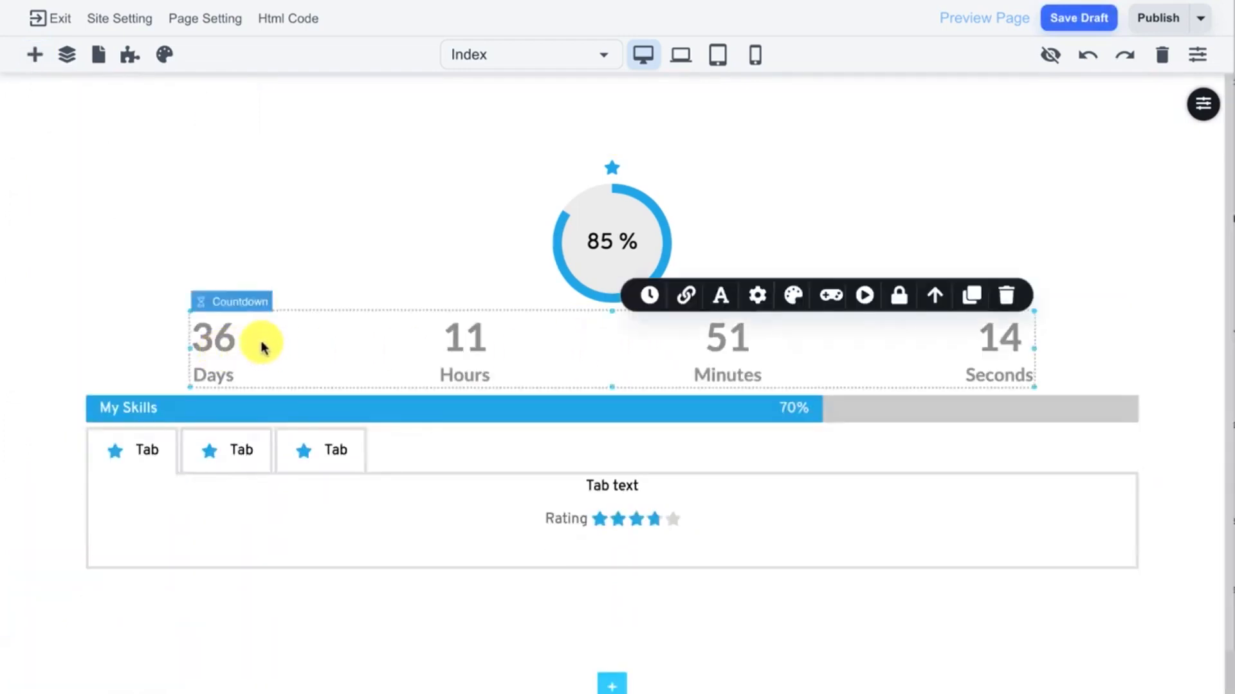
left_click(650, 296)
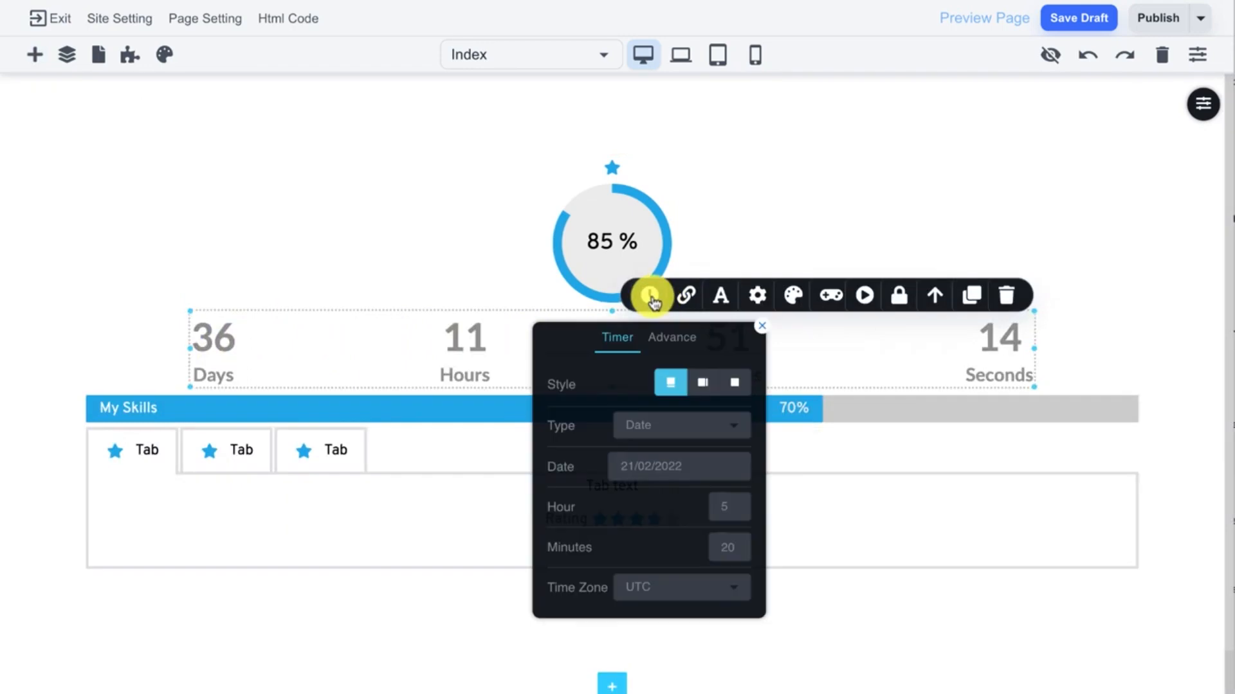
left_click(699, 384)
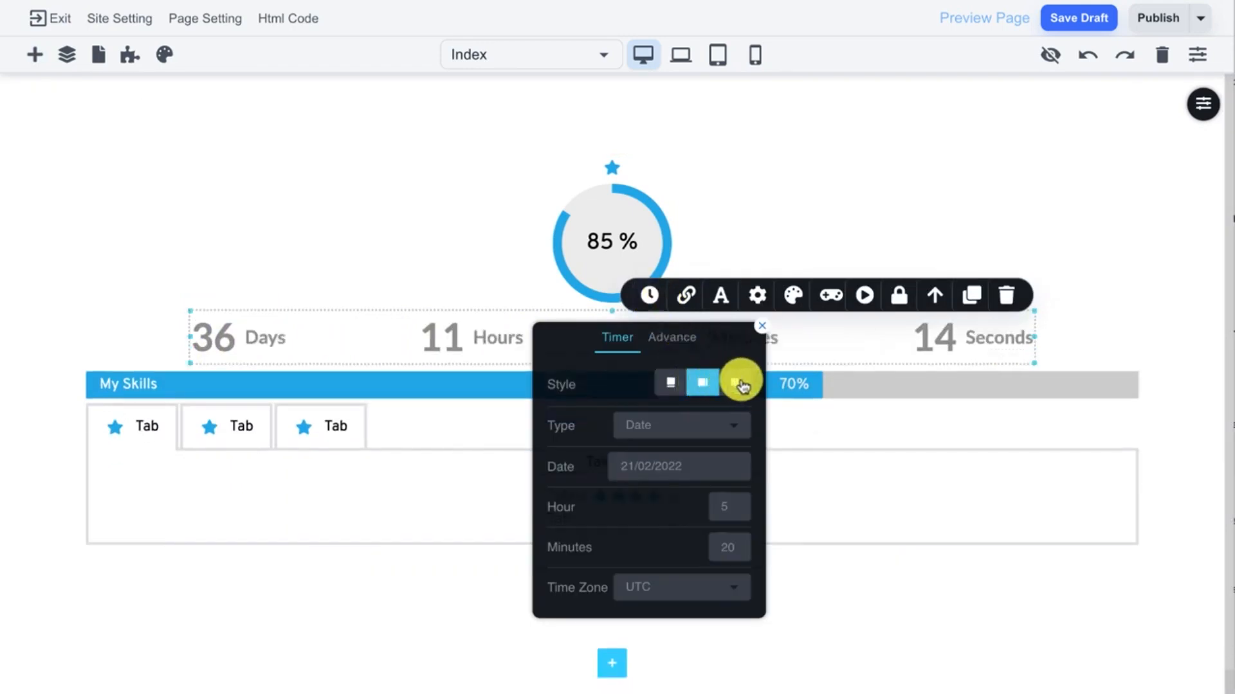
left_click(737, 426)
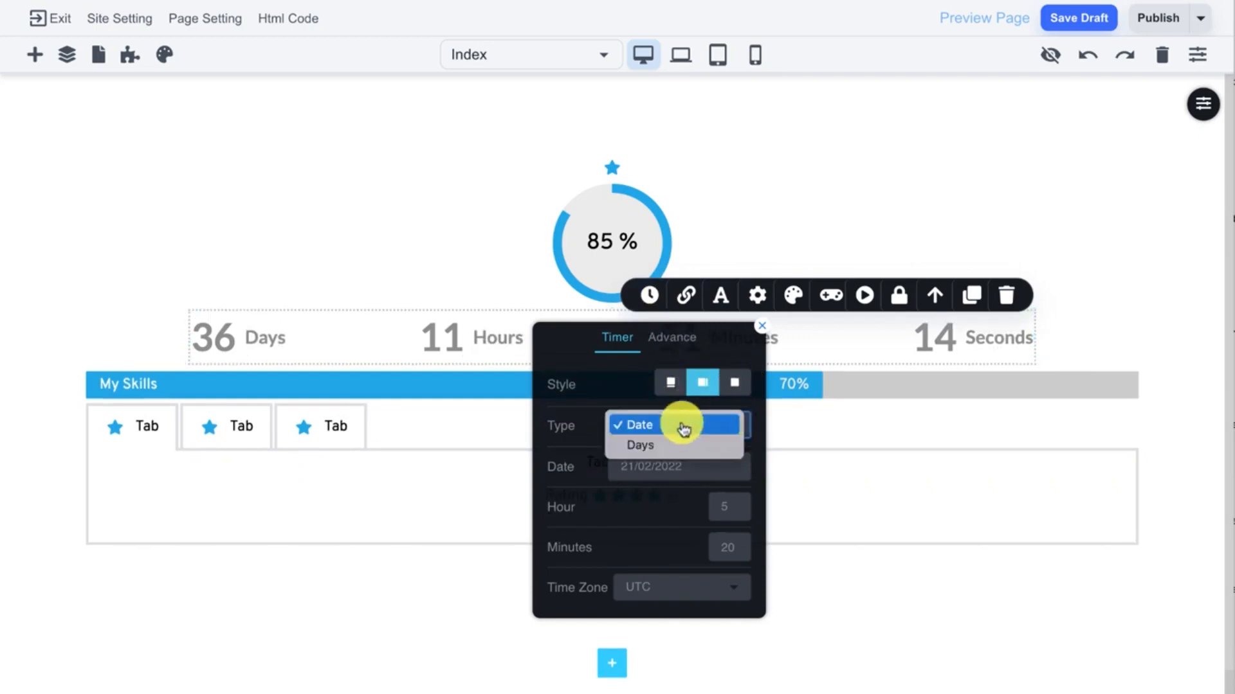
left_click(569, 427)
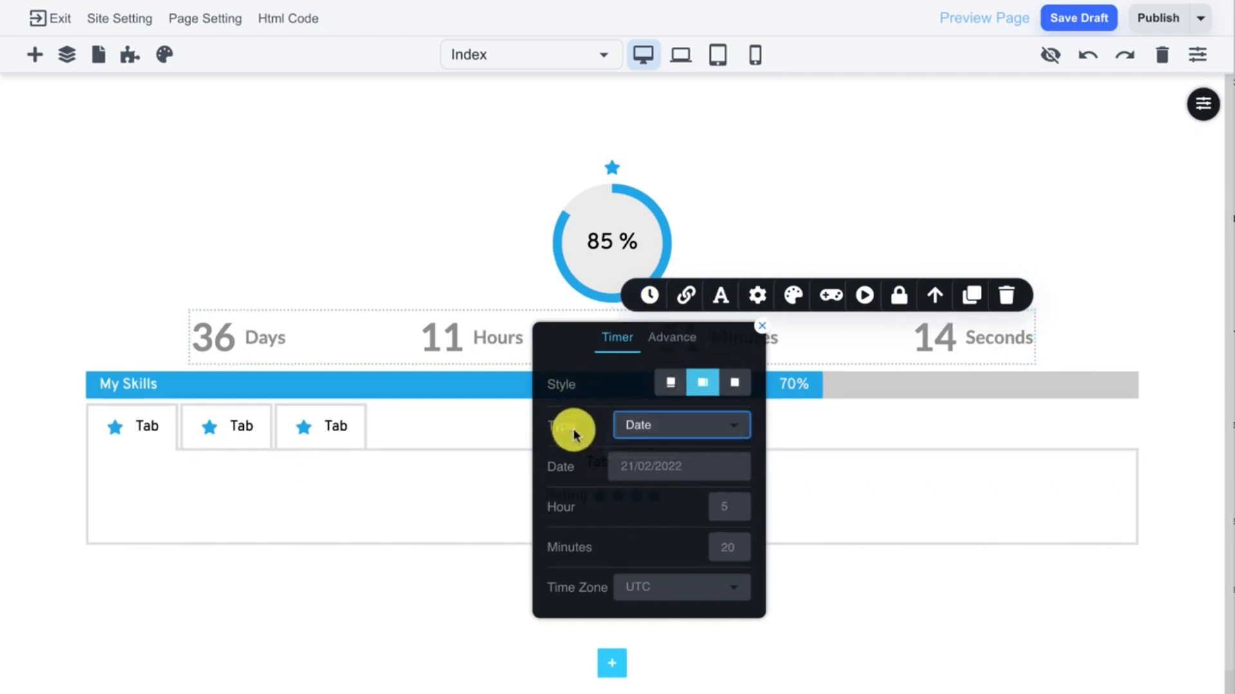
- Turn off the Days unit in the countdown's advanced settings, and delete the countdown from the page
left_click(670, 340)
left_click(733, 387)
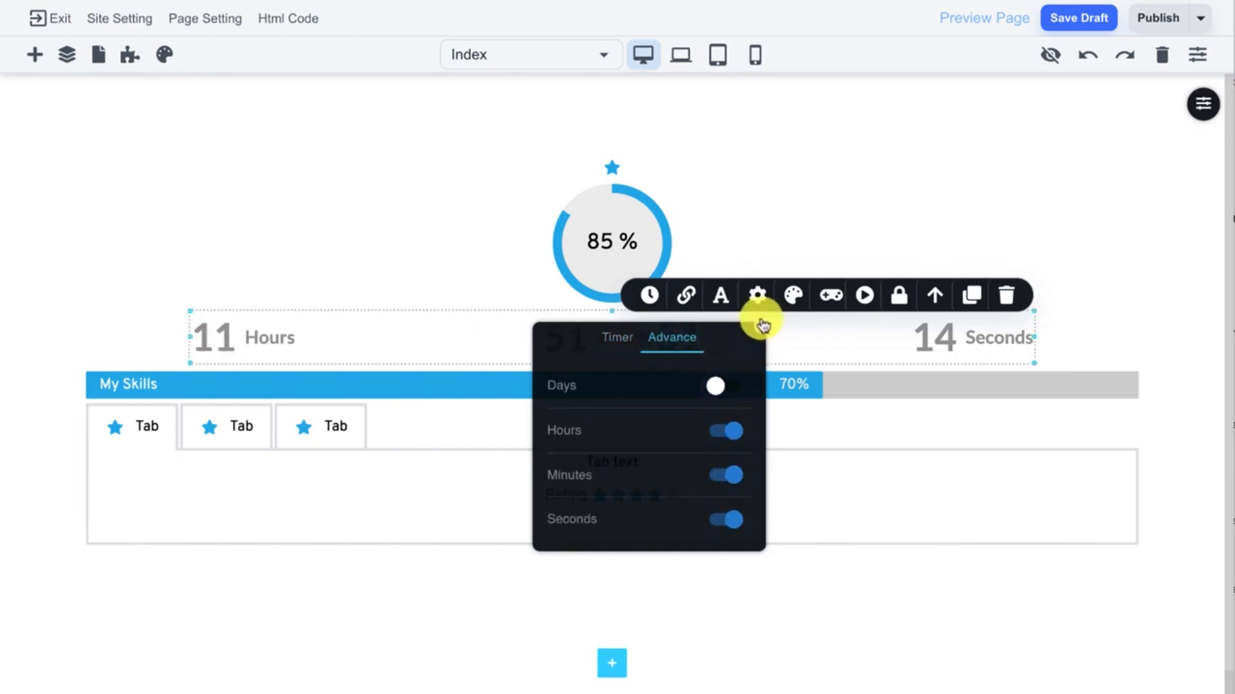
left_click(762, 327)
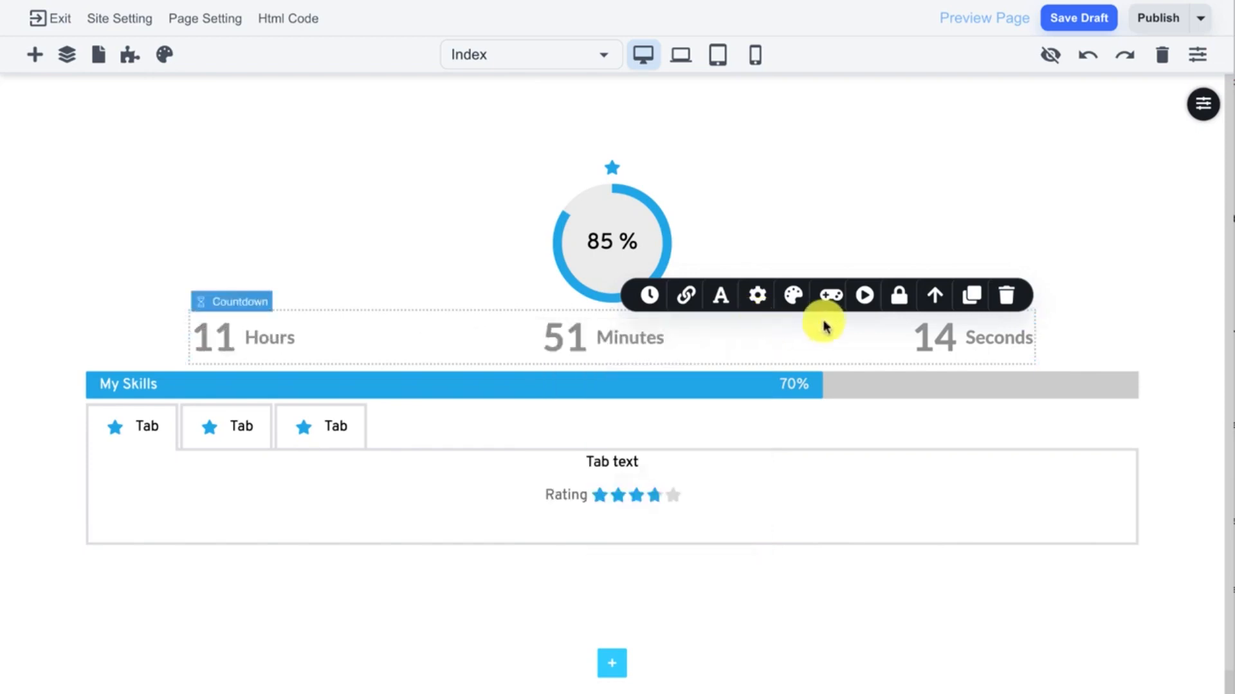
left_click(1007, 296)
- Add a Button element below the circular counter and a Switcher element below that button
left_click(35, 55)
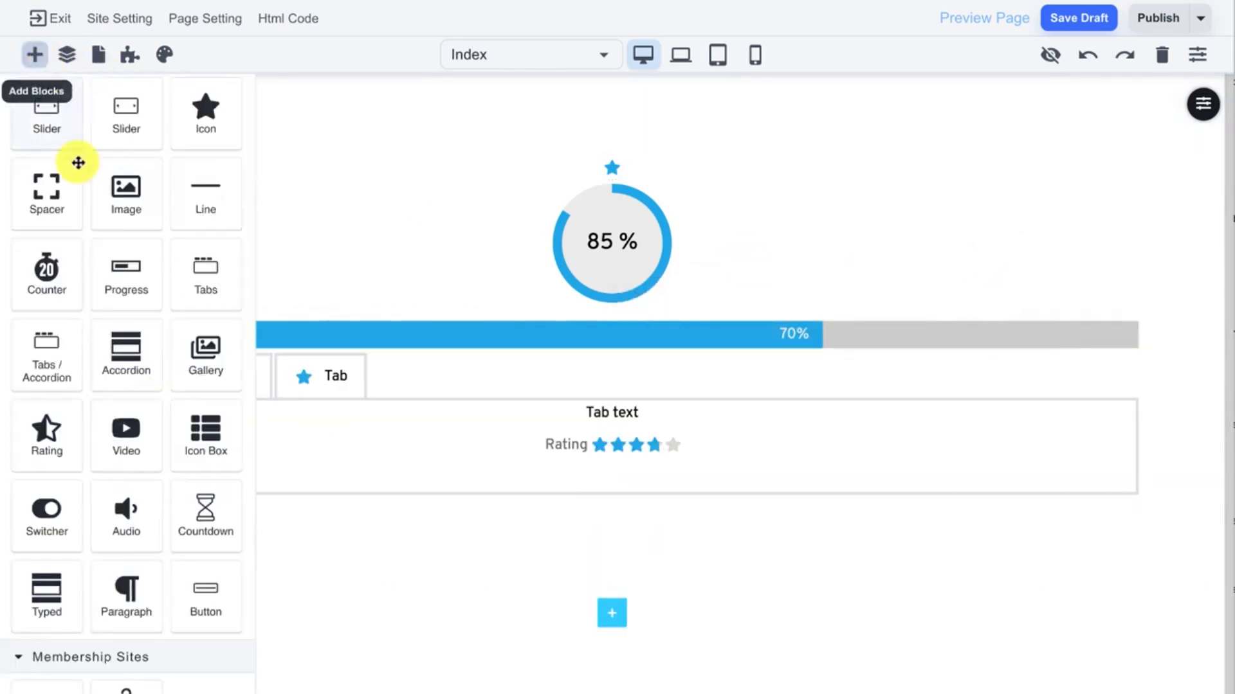
left_click_drag(182, 593, 603, 266)
left_click(35, 54)
left_click_drag(41, 505, 533, 372)
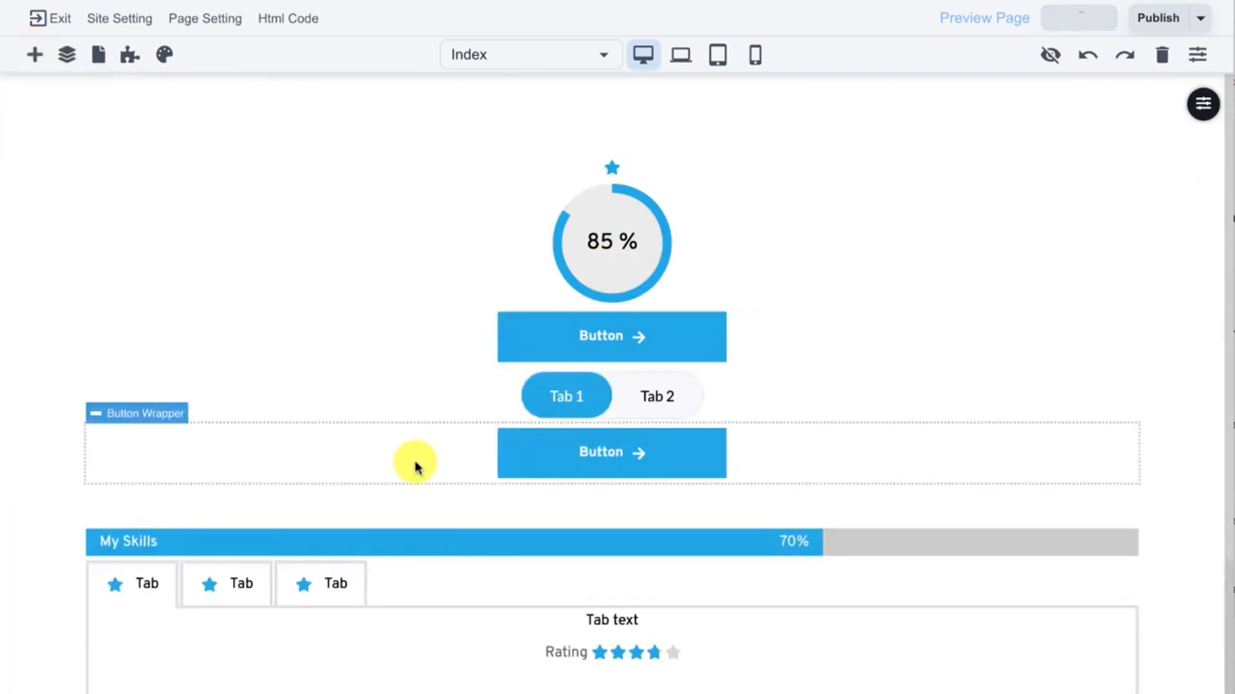
- Move the first button above the star icon and check the page in the laptop view before returning to desktop
left_click(412, 388)
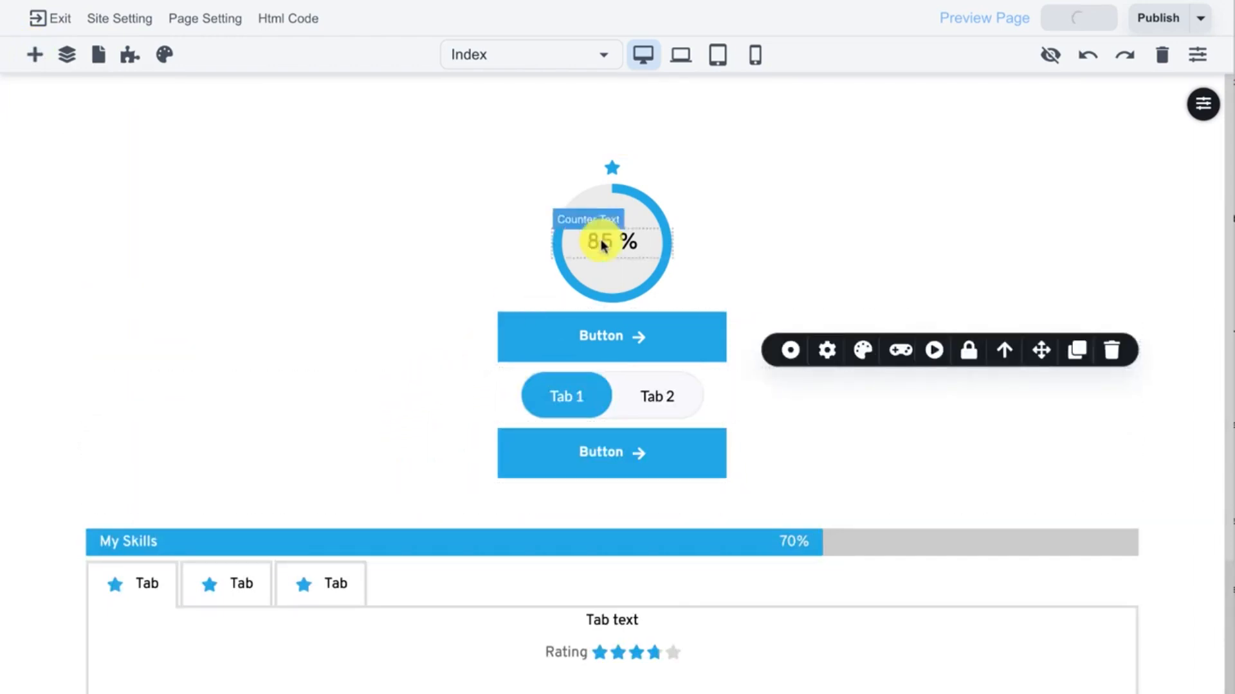
left_click_drag(463, 345, 486, 169)
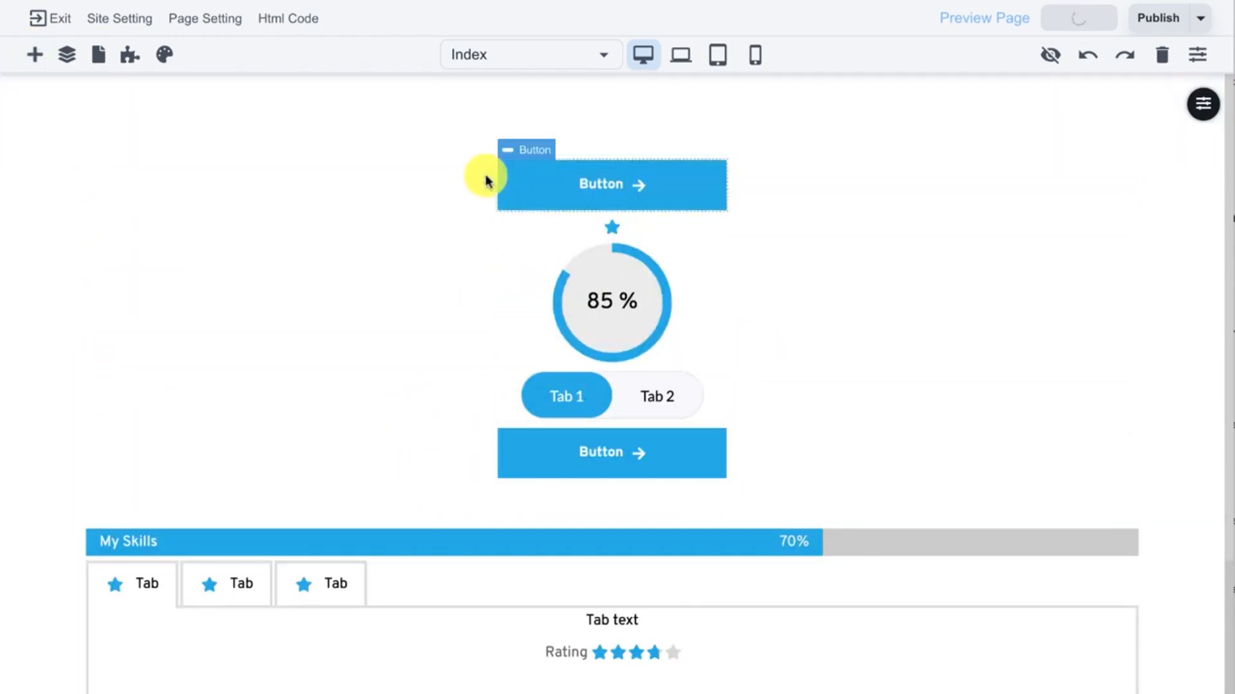
left_click(681, 61)
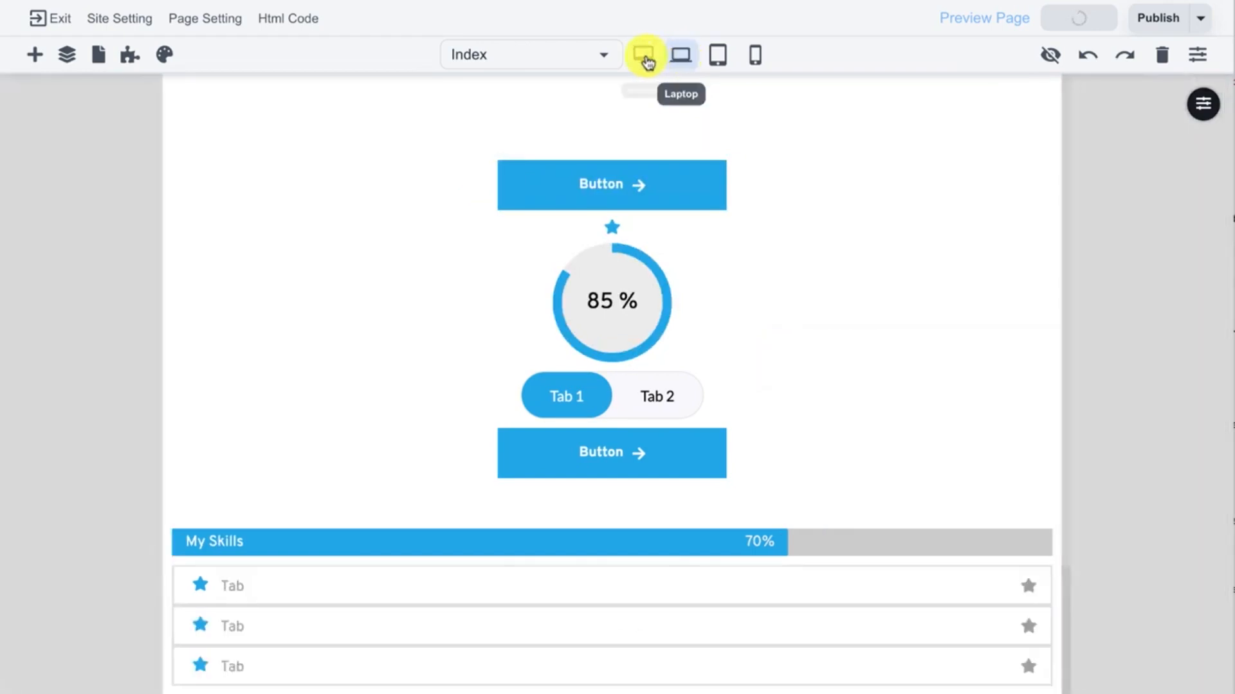
left_click(643, 64)
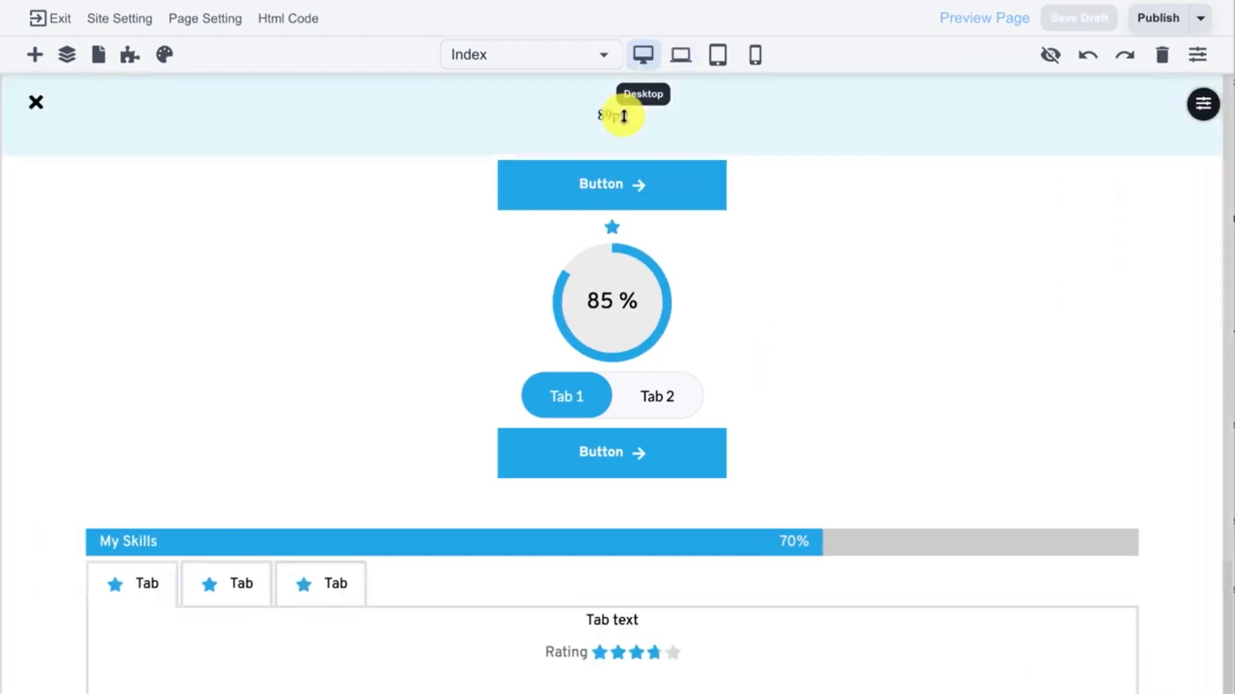
- Set the number of tabs in the Tabs element below the My Skills bar to 6
left_click(405, 582)
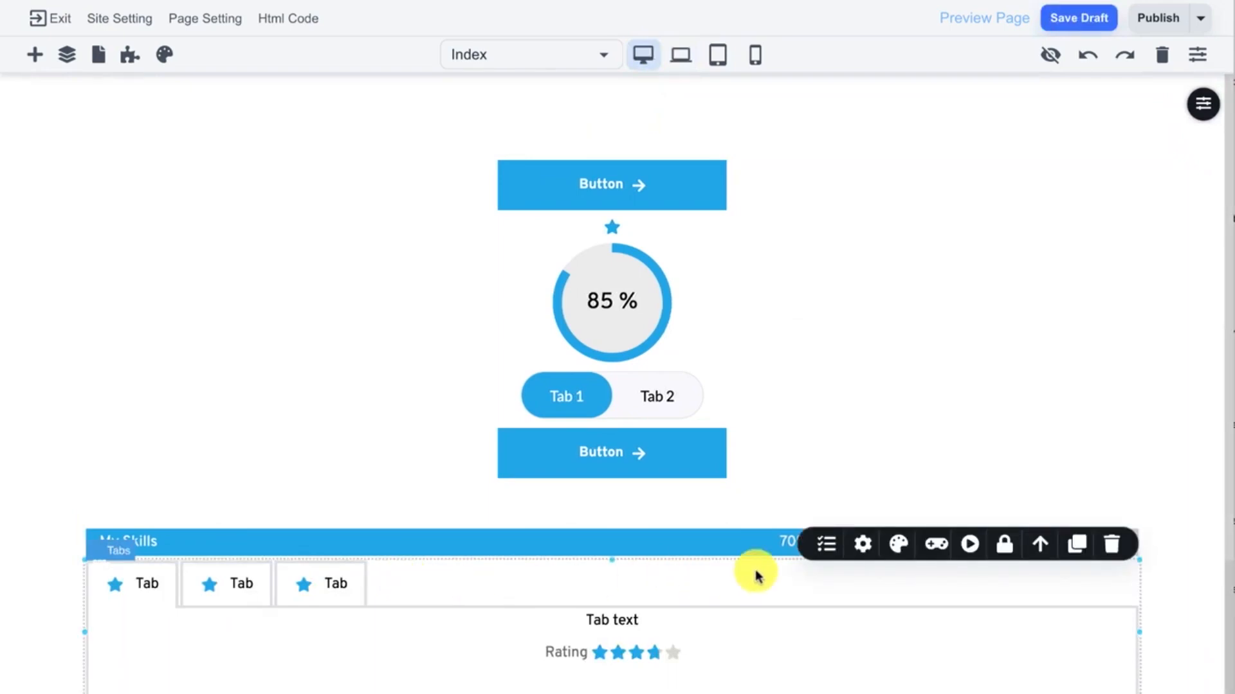
left_click(822, 544)
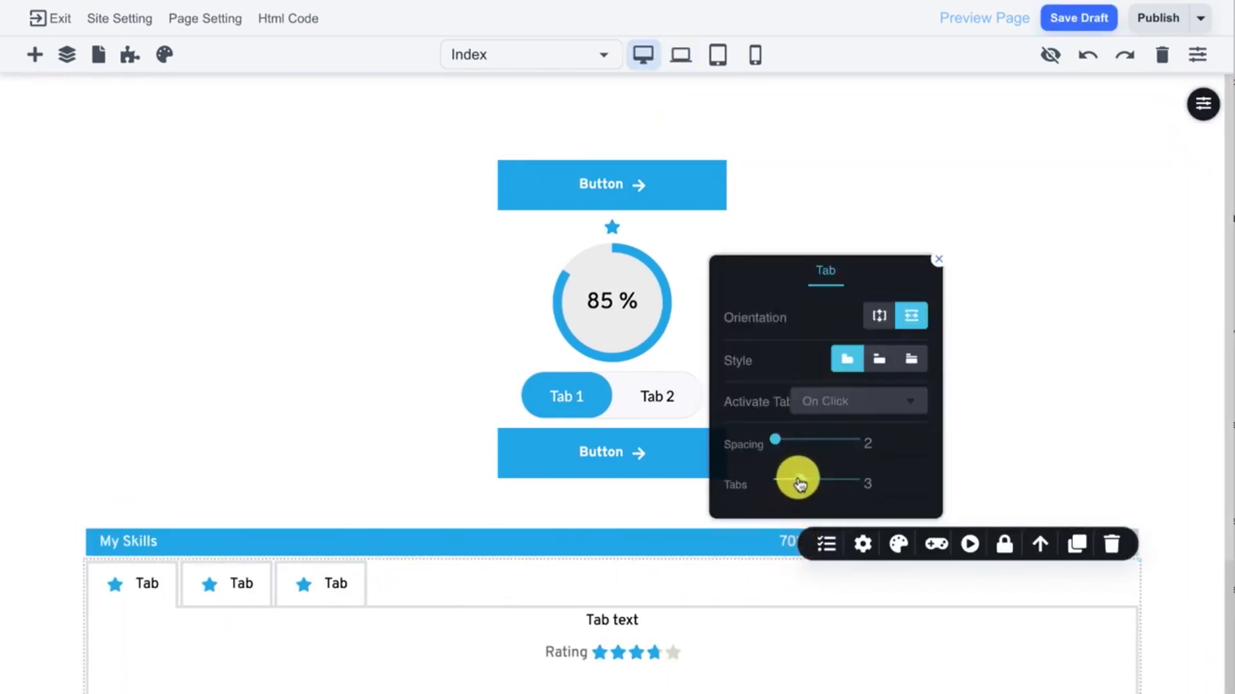
left_click_drag(815, 482, 828, 484)
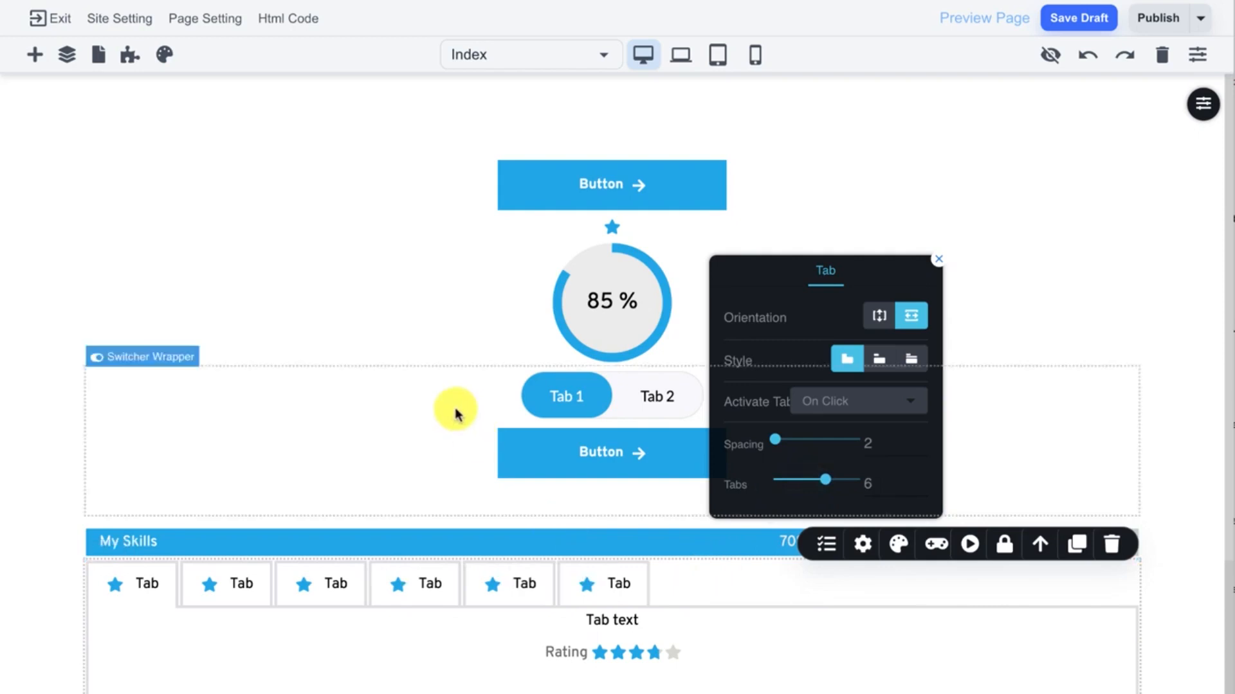
left_click(451, 410)
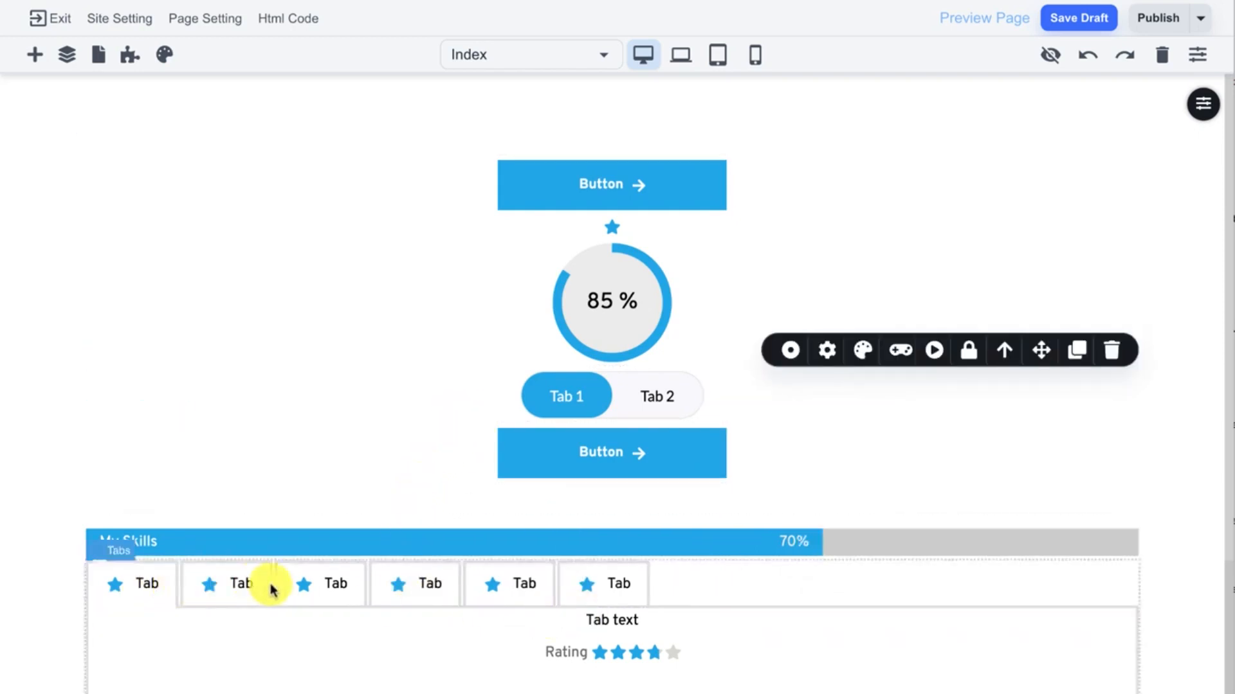
- Preview the page in the phone view and expand the first two accordion items to check their content
left_click(757, 55)
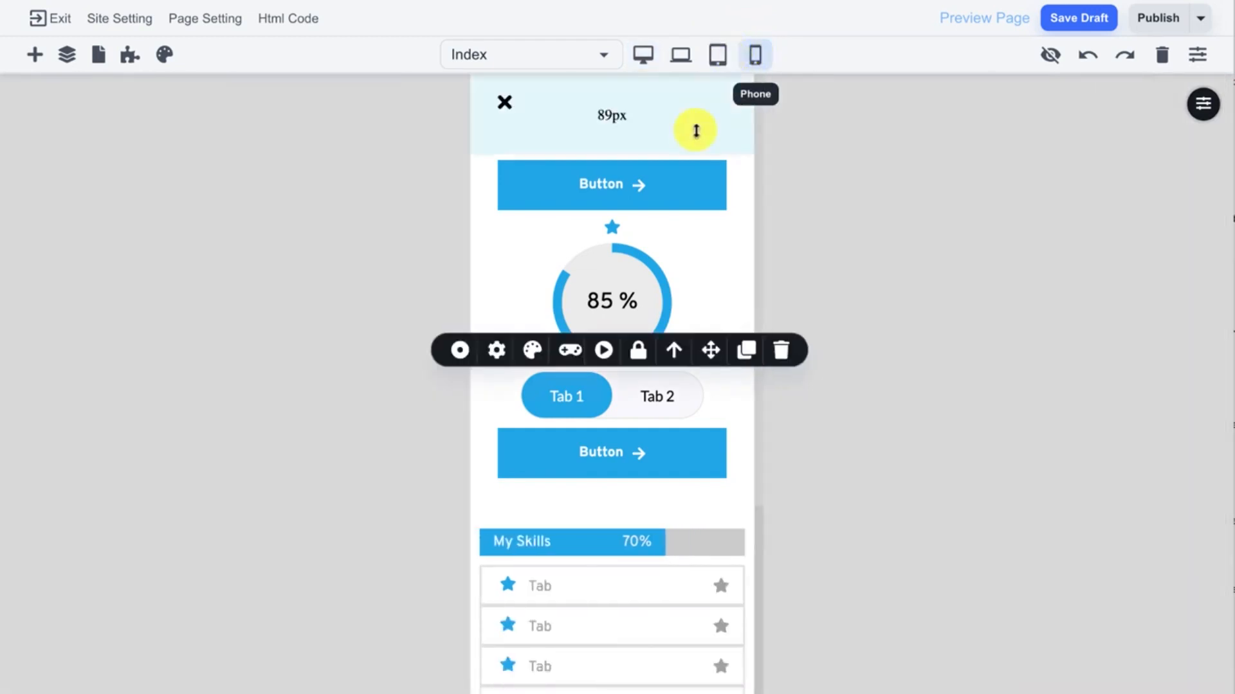
scroll(711, 508, "down", 5)
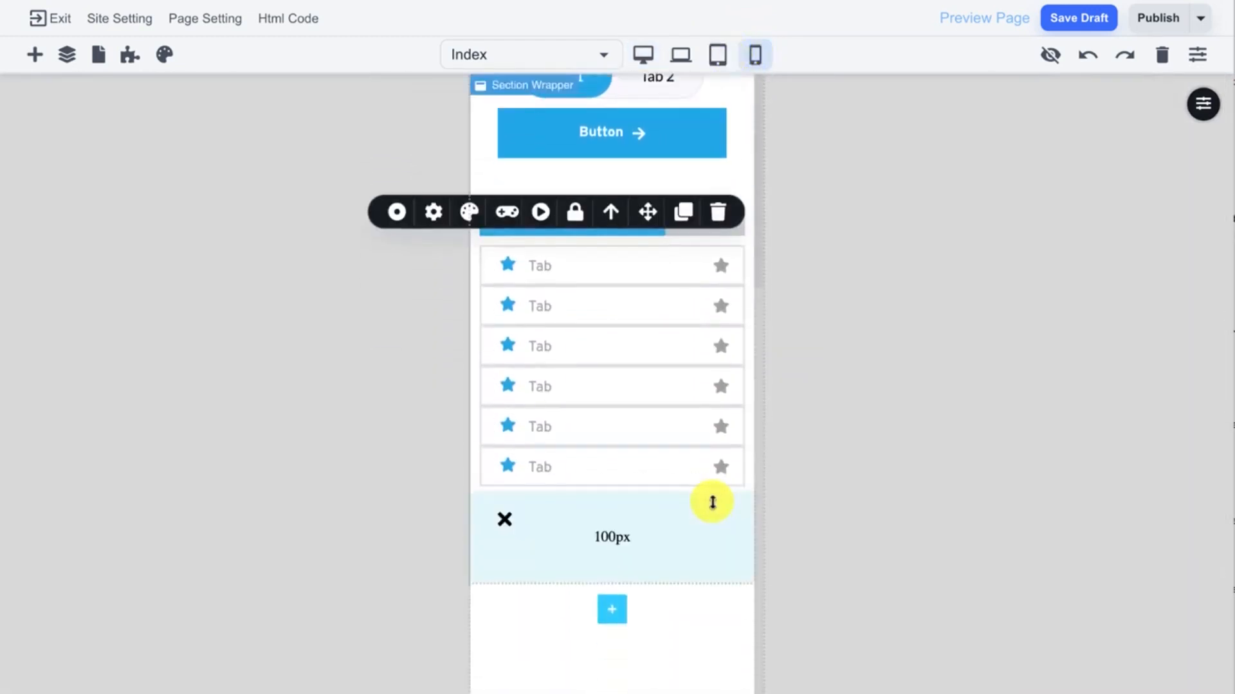
left_click(629, 272)
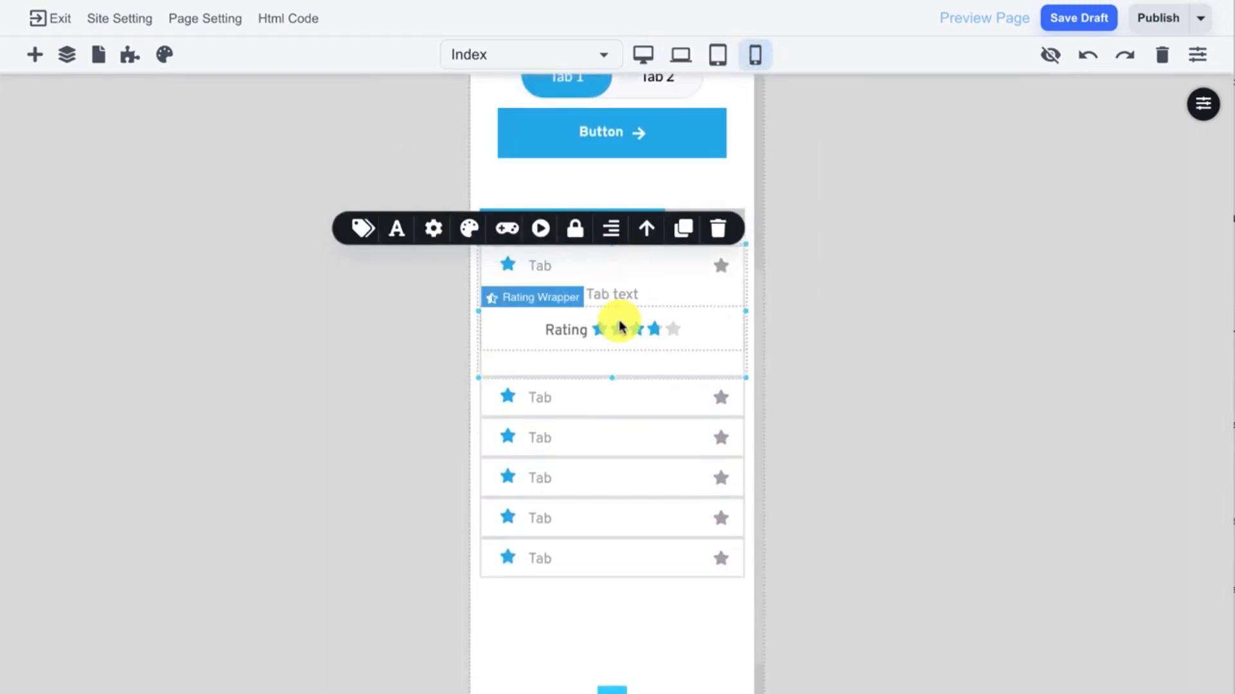
left_click(601, 402)
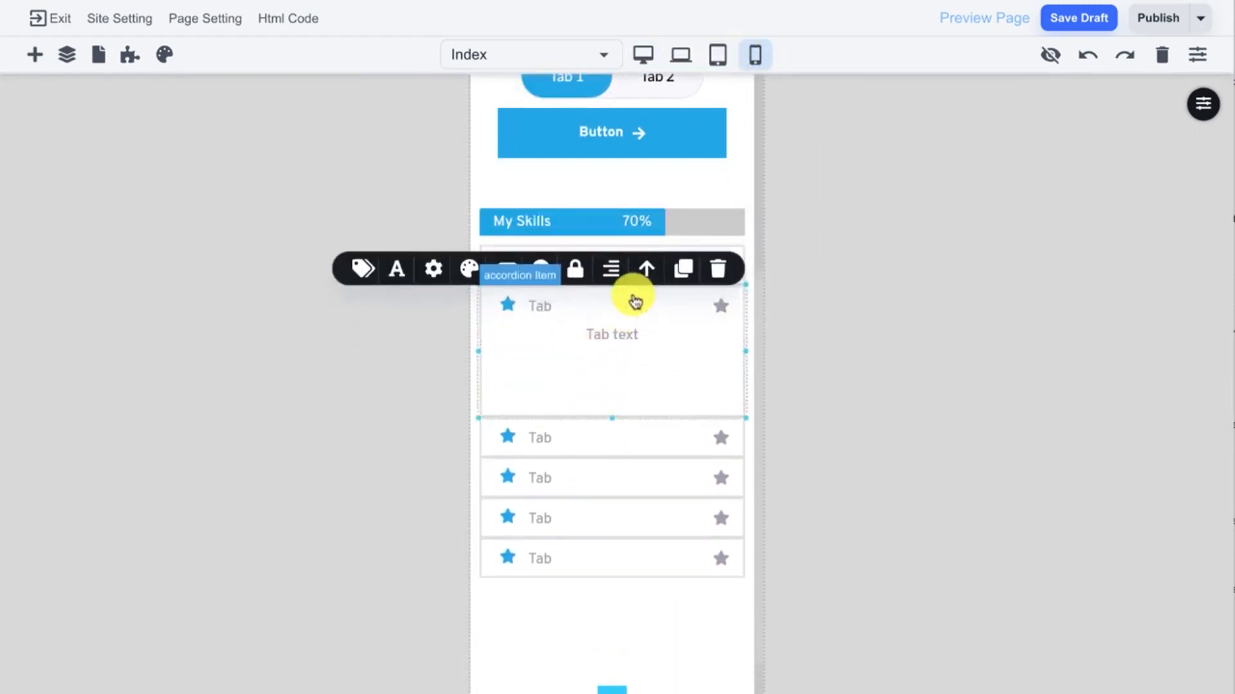
scroll(634, 135, "up", 5)
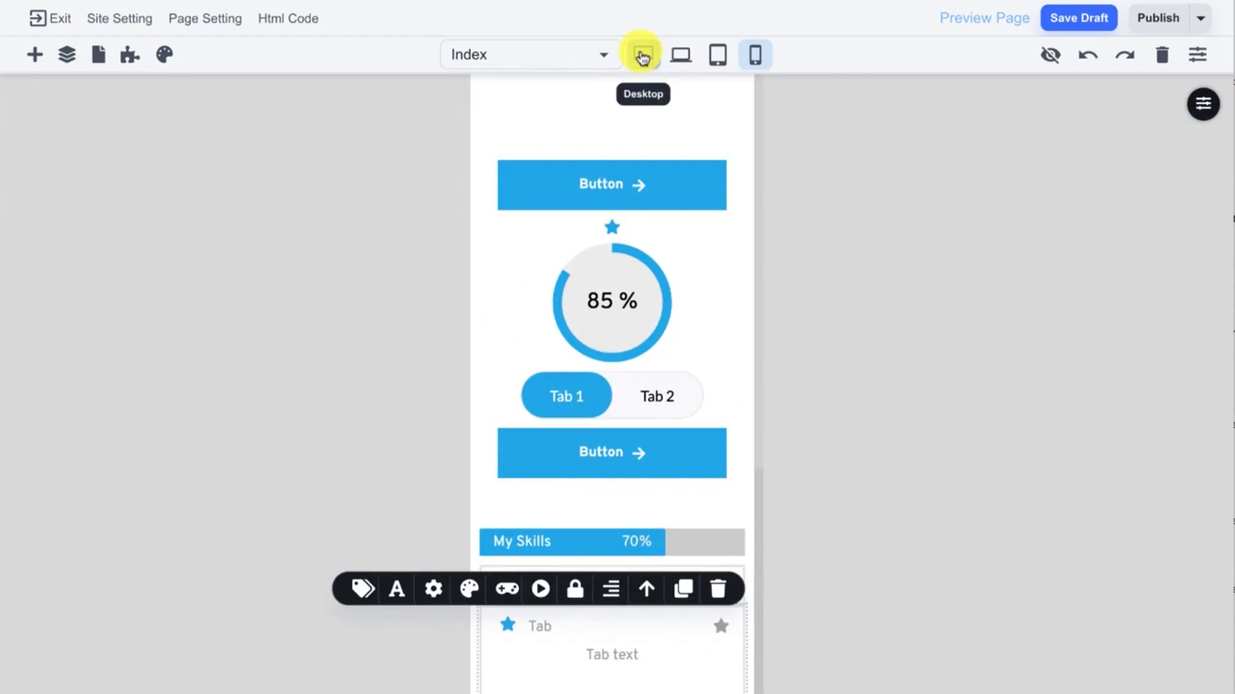
- Clear all content from the page in the desktop view and add a new empty section
left_click(642, 57)
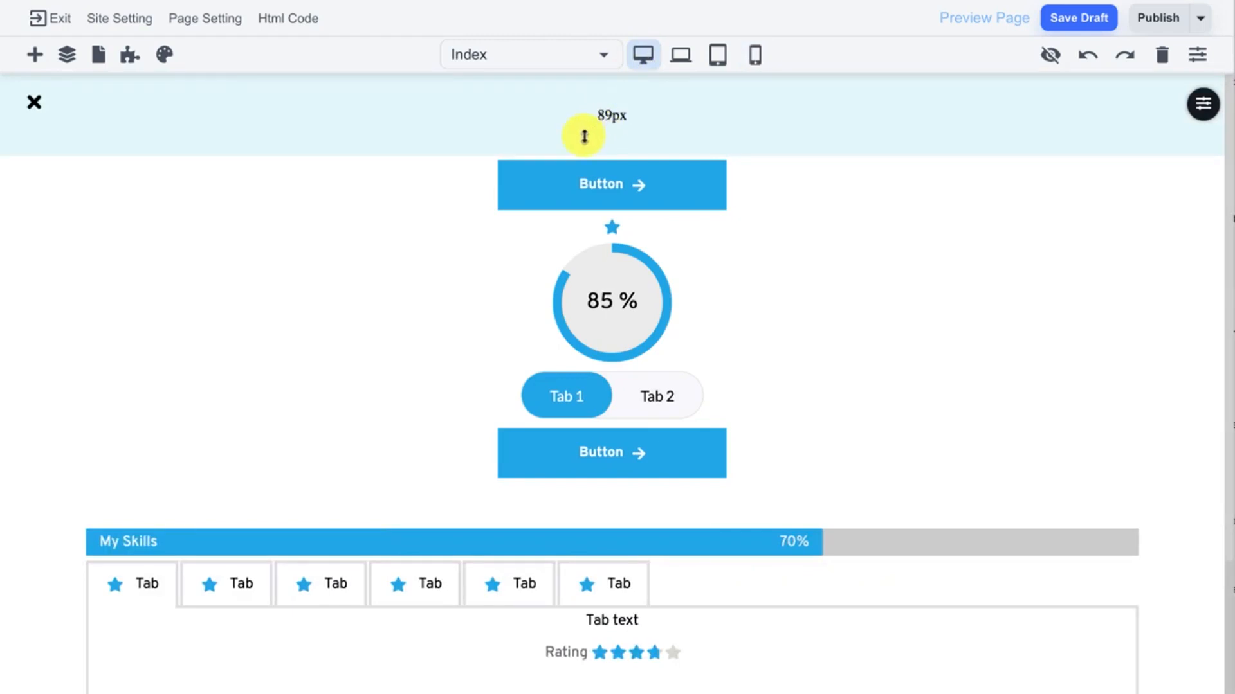
left_click(449, 320)
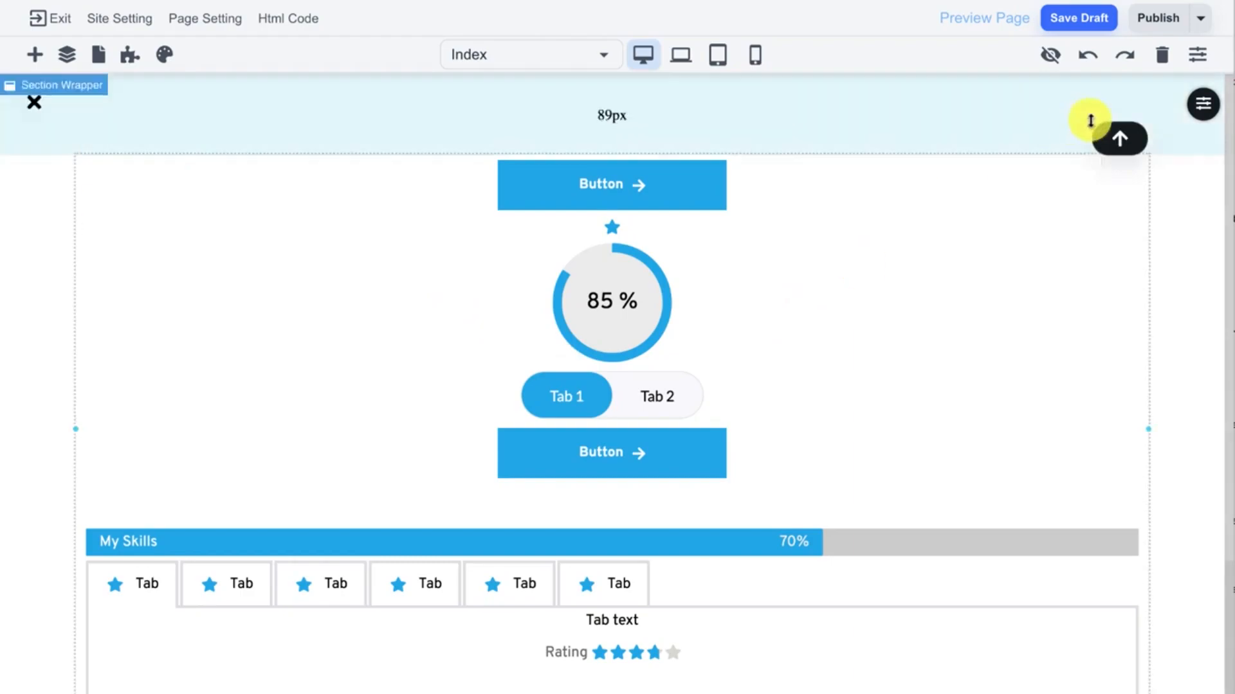
left_click(1163, 58)
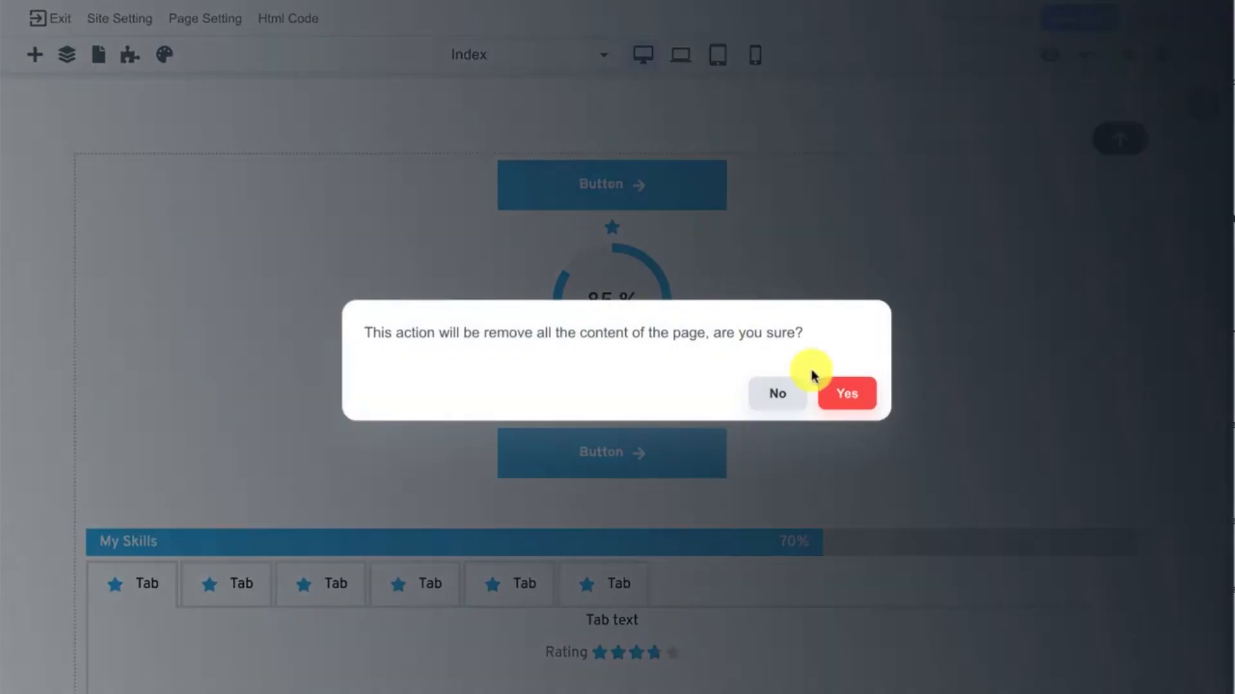
left_click(835, 395)
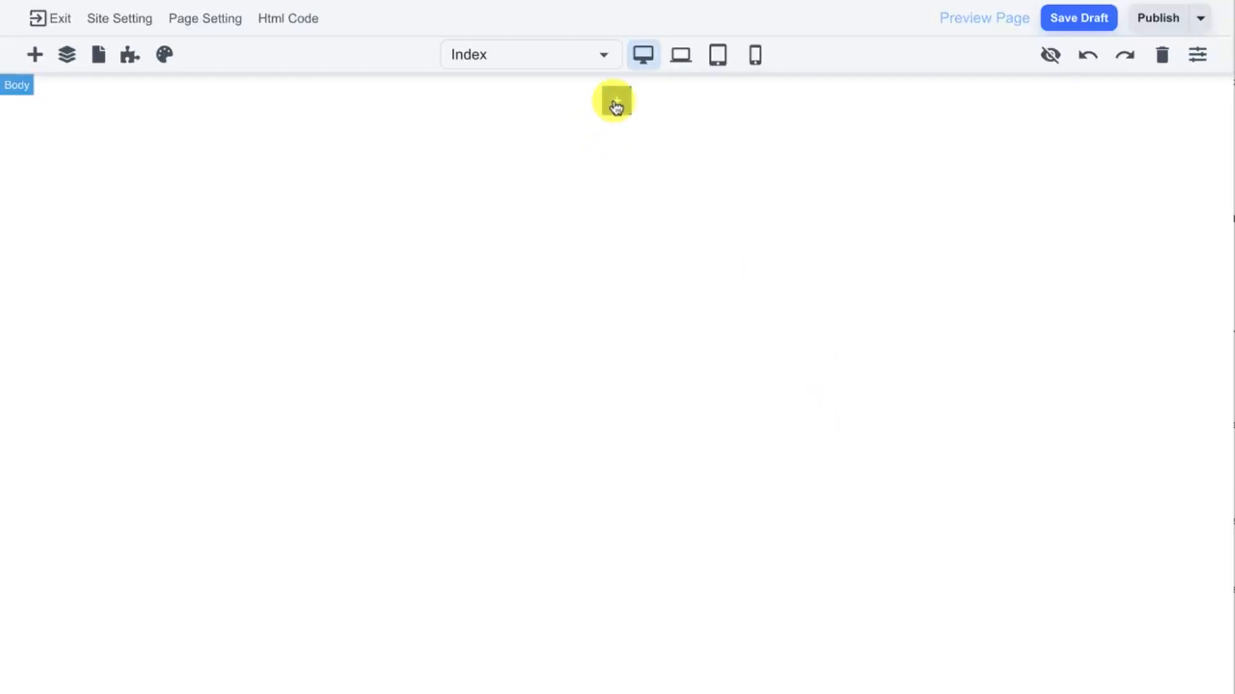
left_click(616, 103)
left_click(577, 373)
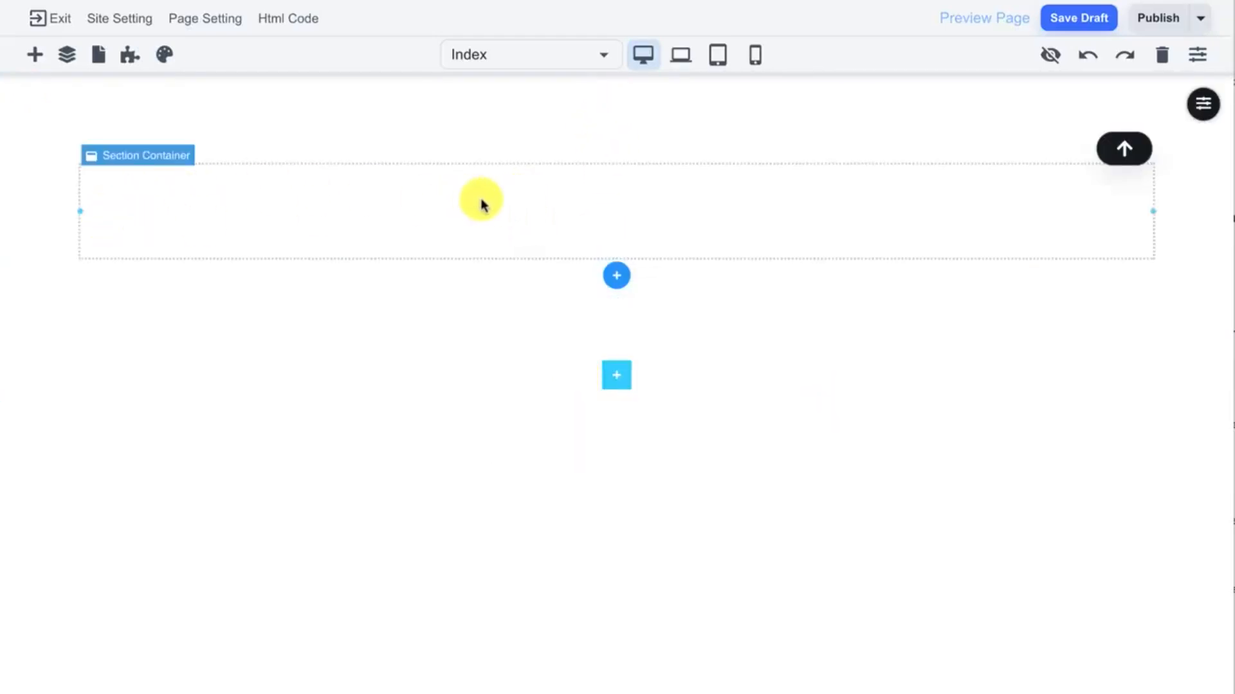
- Set the section's background to the dusk photo of the blue gabled house, found by searching the royalty-free images for "home"
mouse_move(1204, 105)
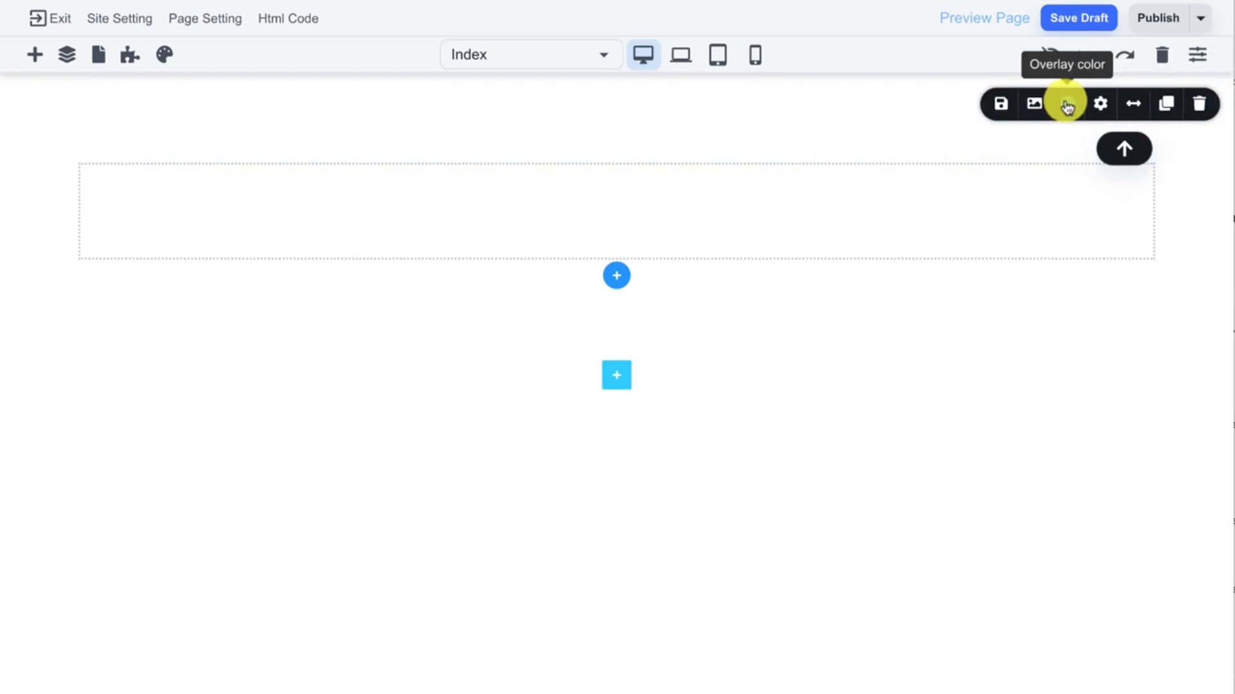
left_click(1036, 105)
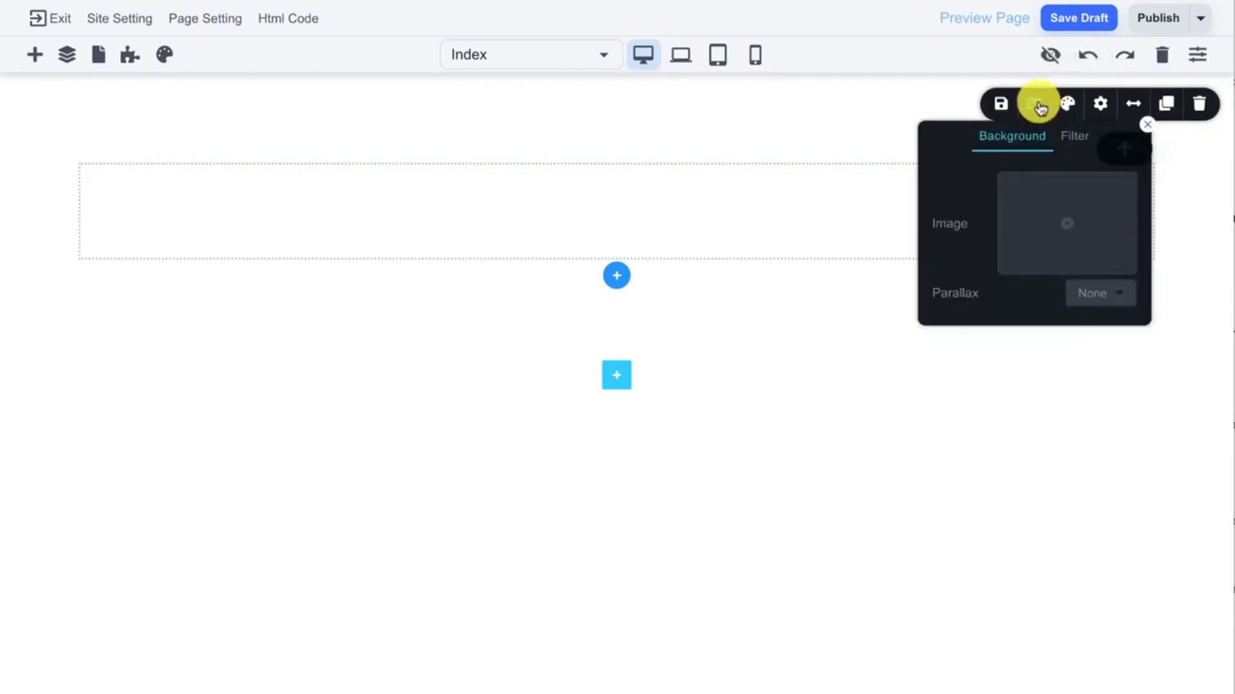
left_click(1057, 226)
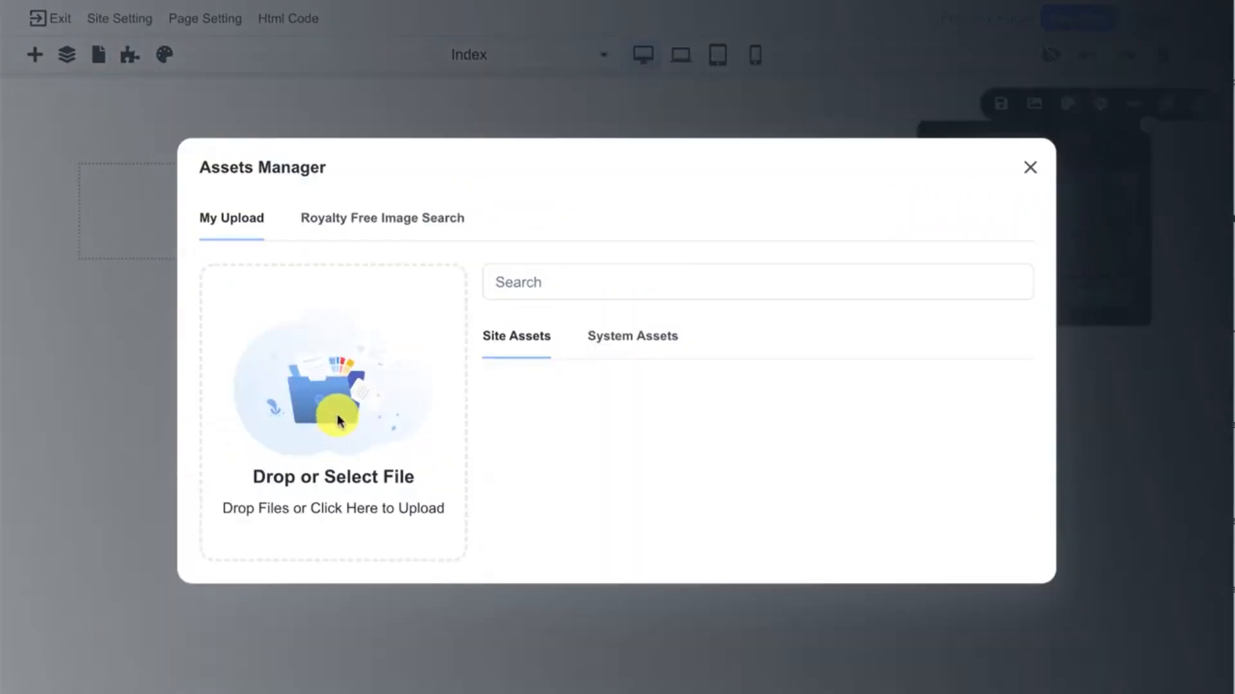
left_click(628, 345)
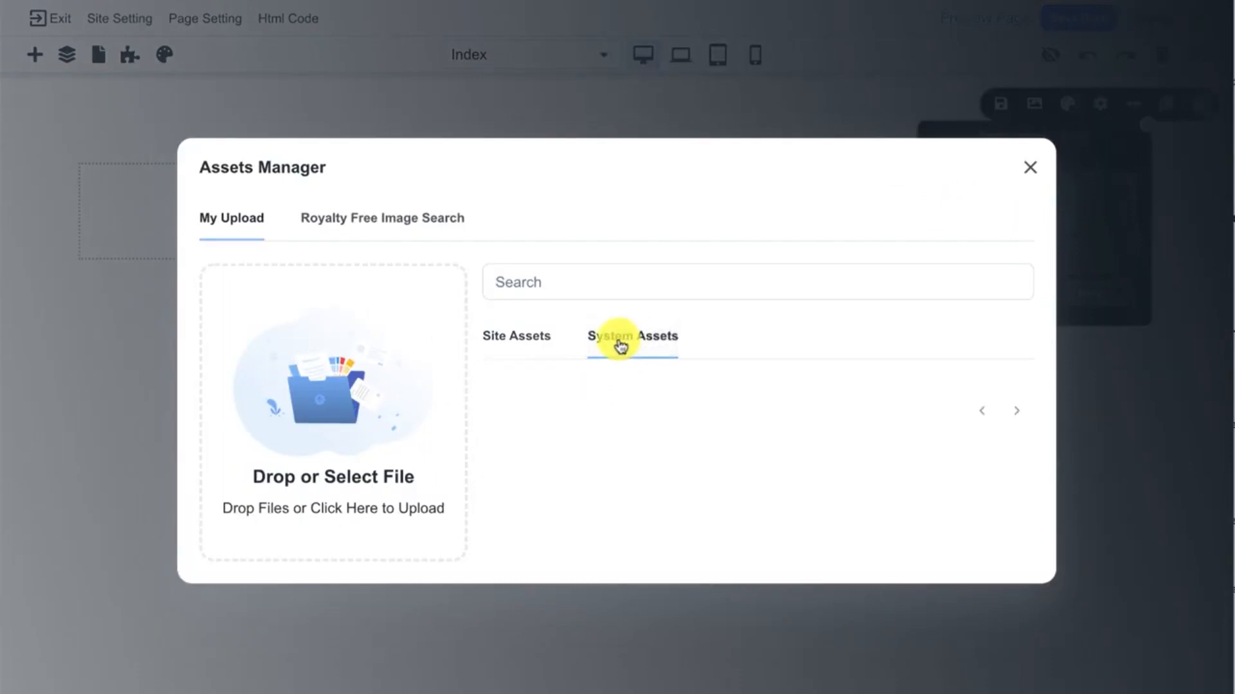
left_click(519, 339)
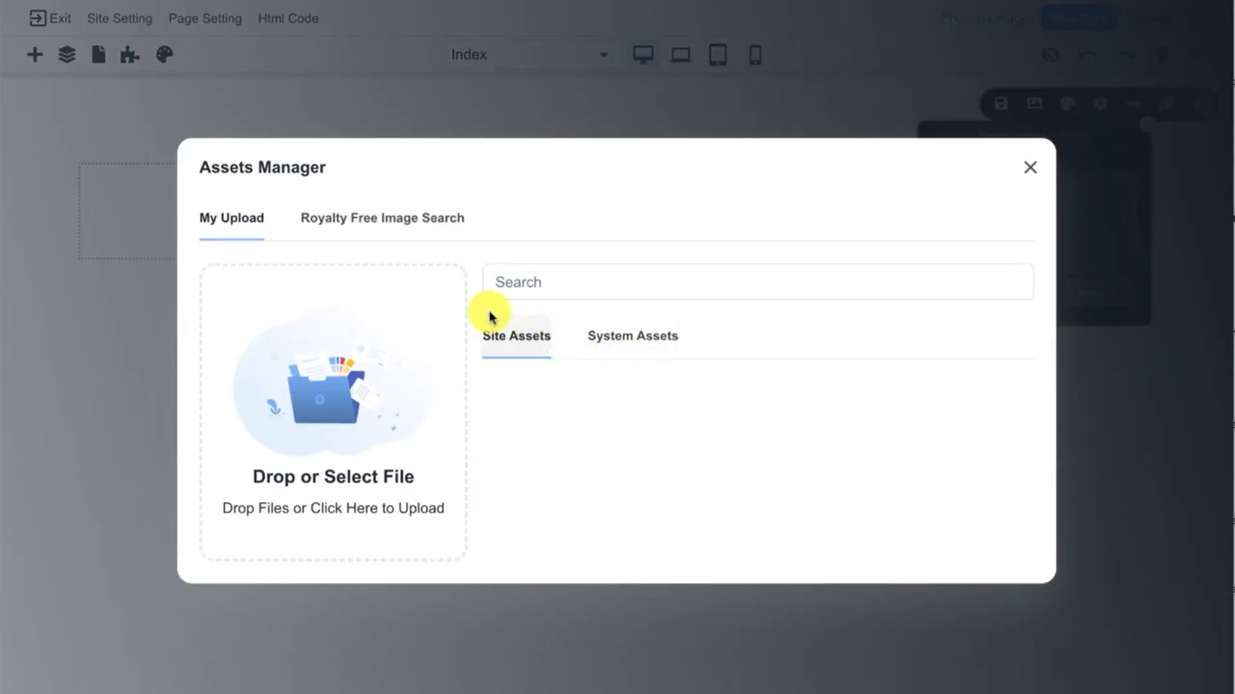
left_click(403, 220)
left_click(400, 198)
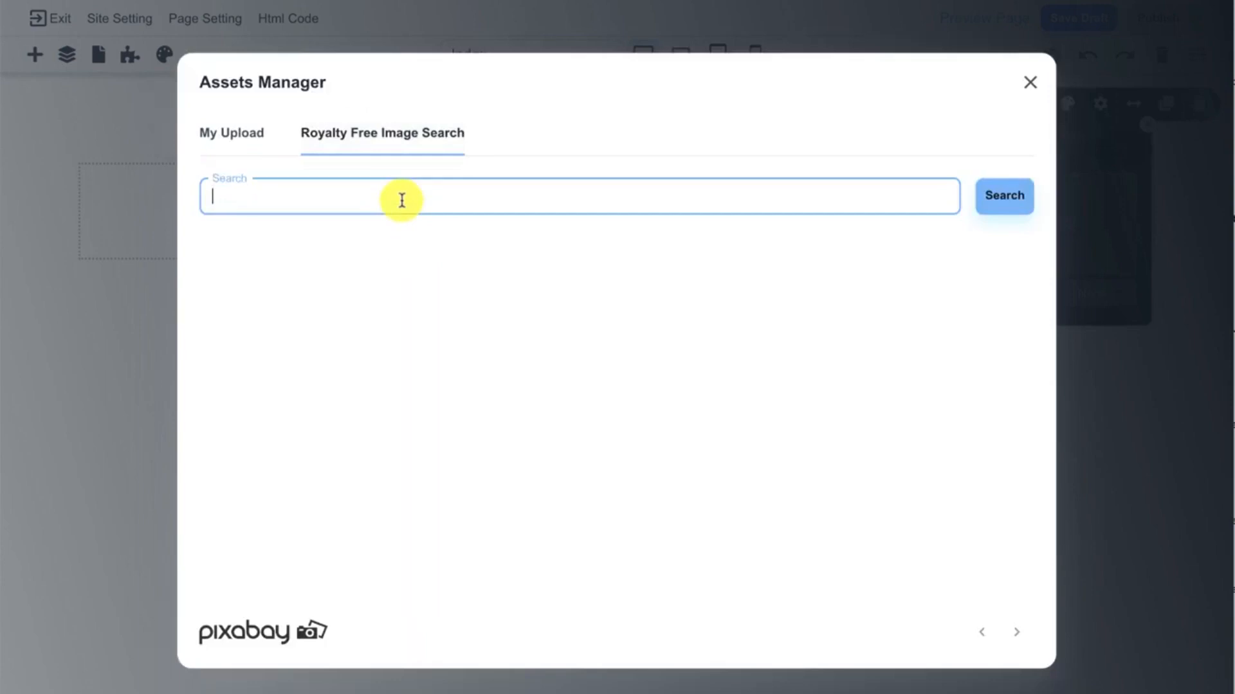
type("home")
key("Return")
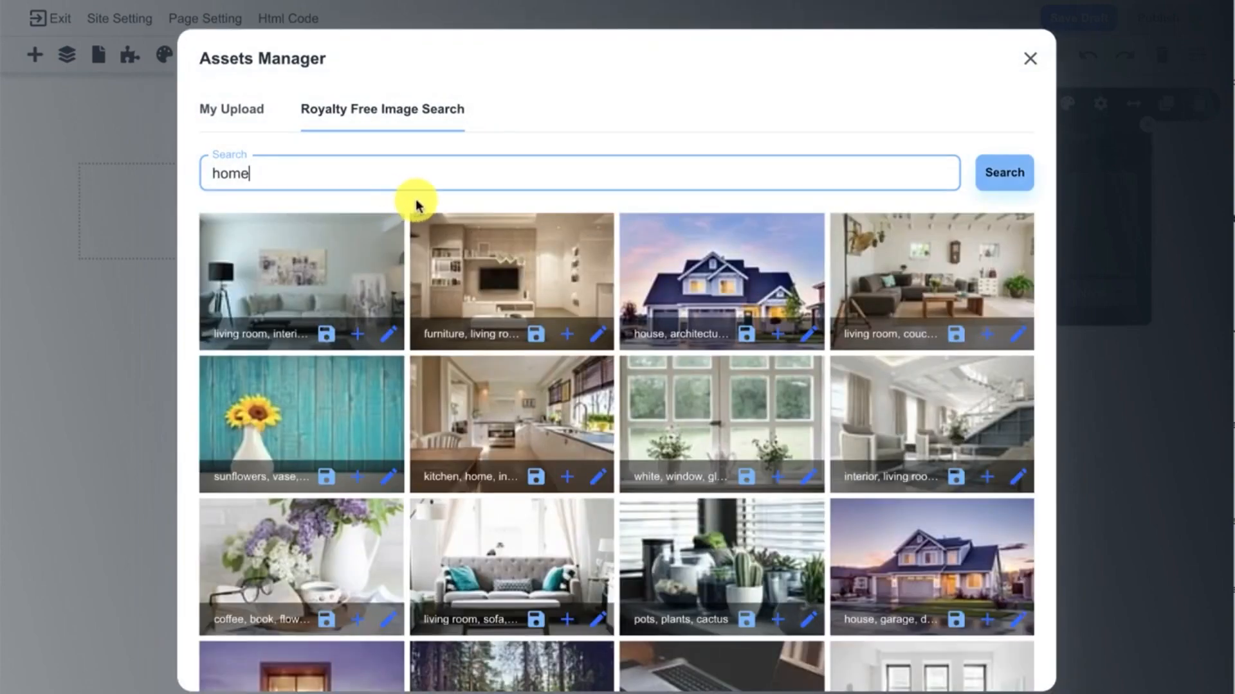
left_click(719, 262)
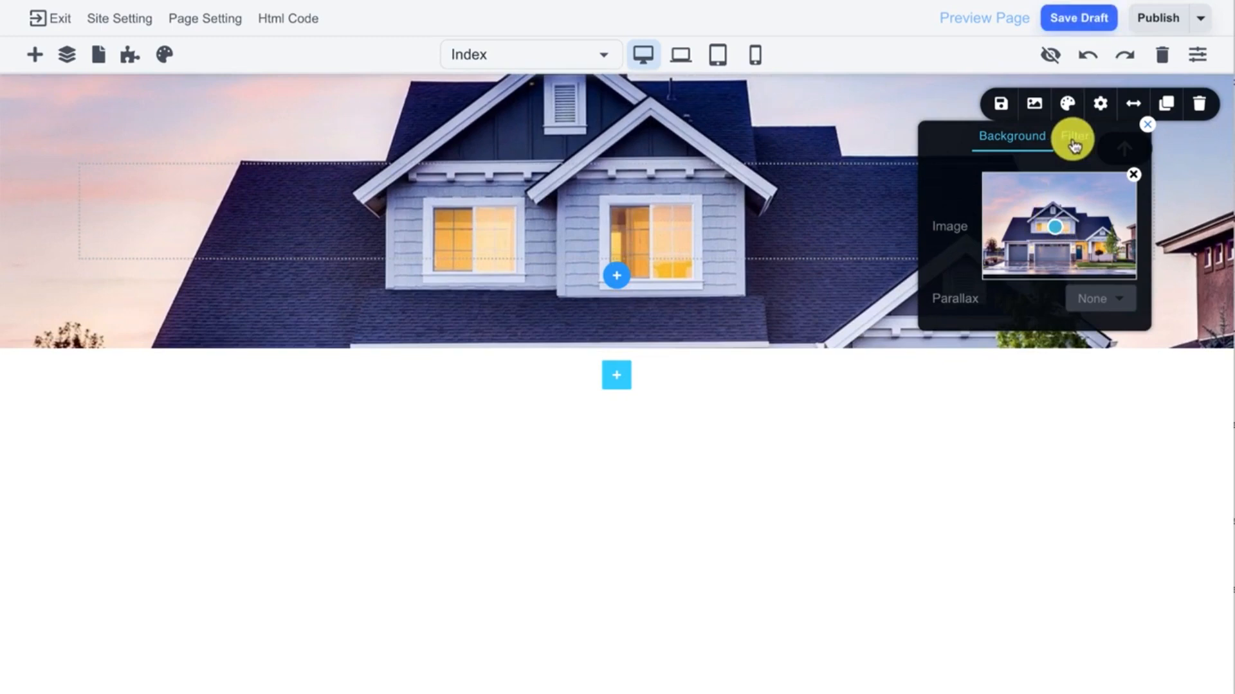
- Filter the section's background image with saturation at 104% and brightness at 58%
left_click(1072, 142)
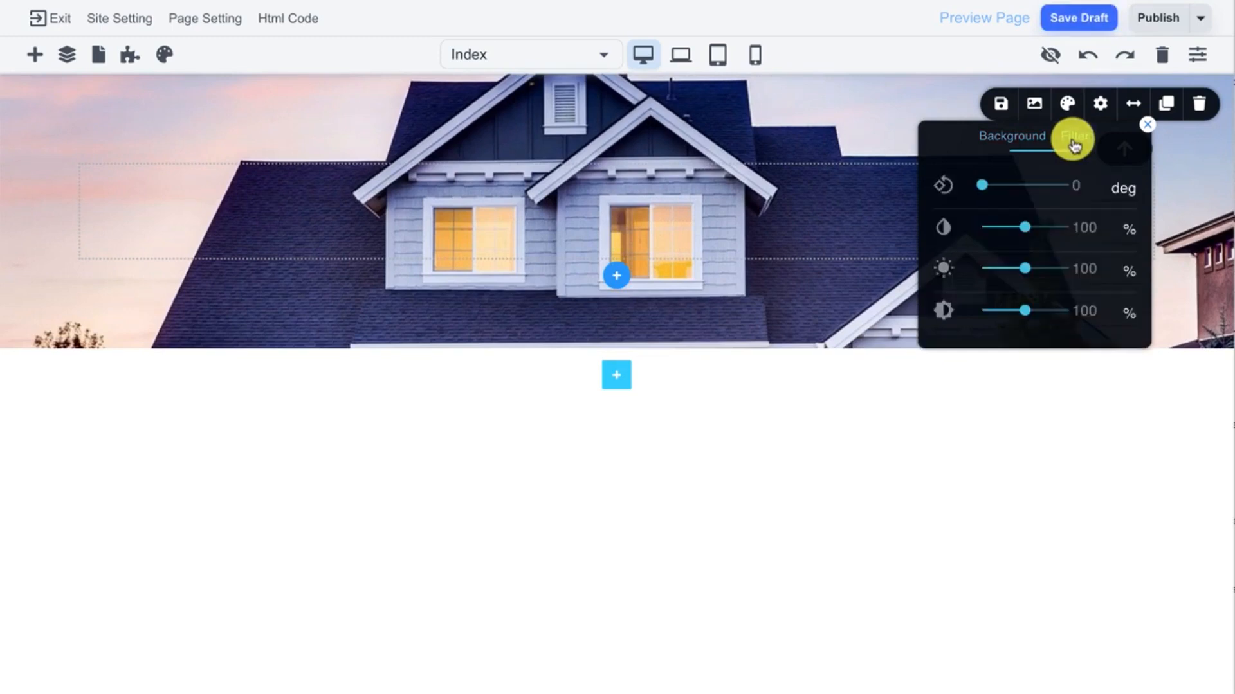
left_click_drag(1015, 230, 1010, 270)
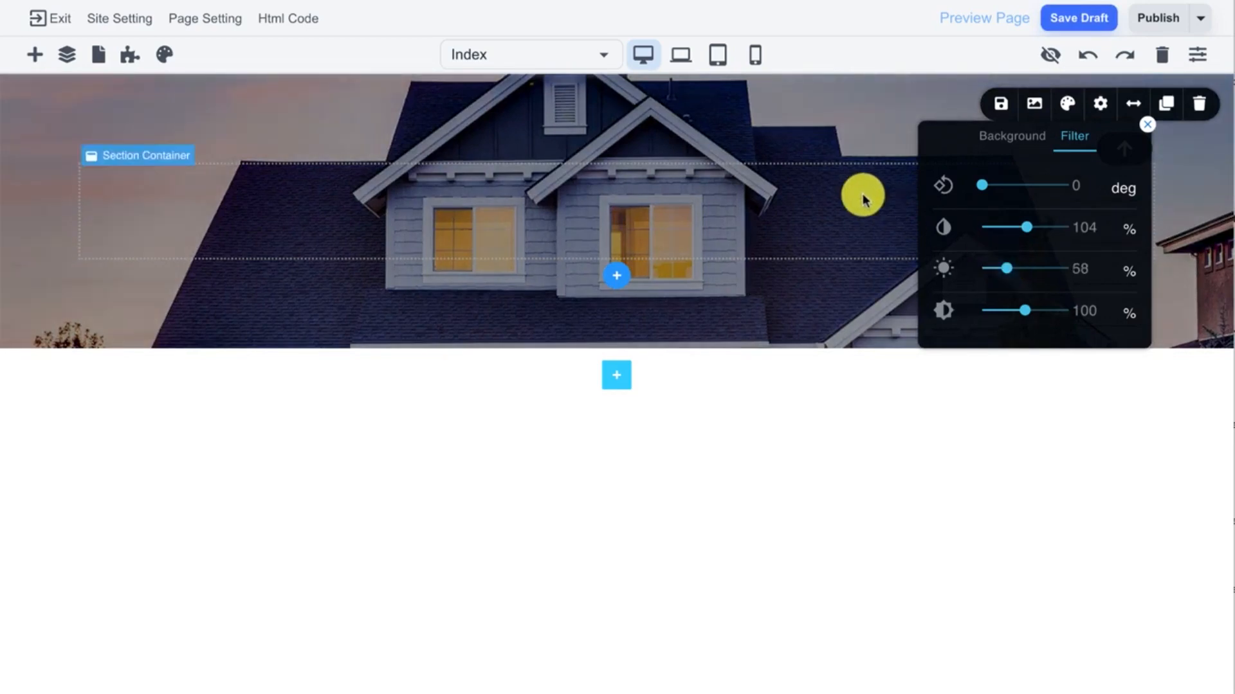
left_click(1145, 125)
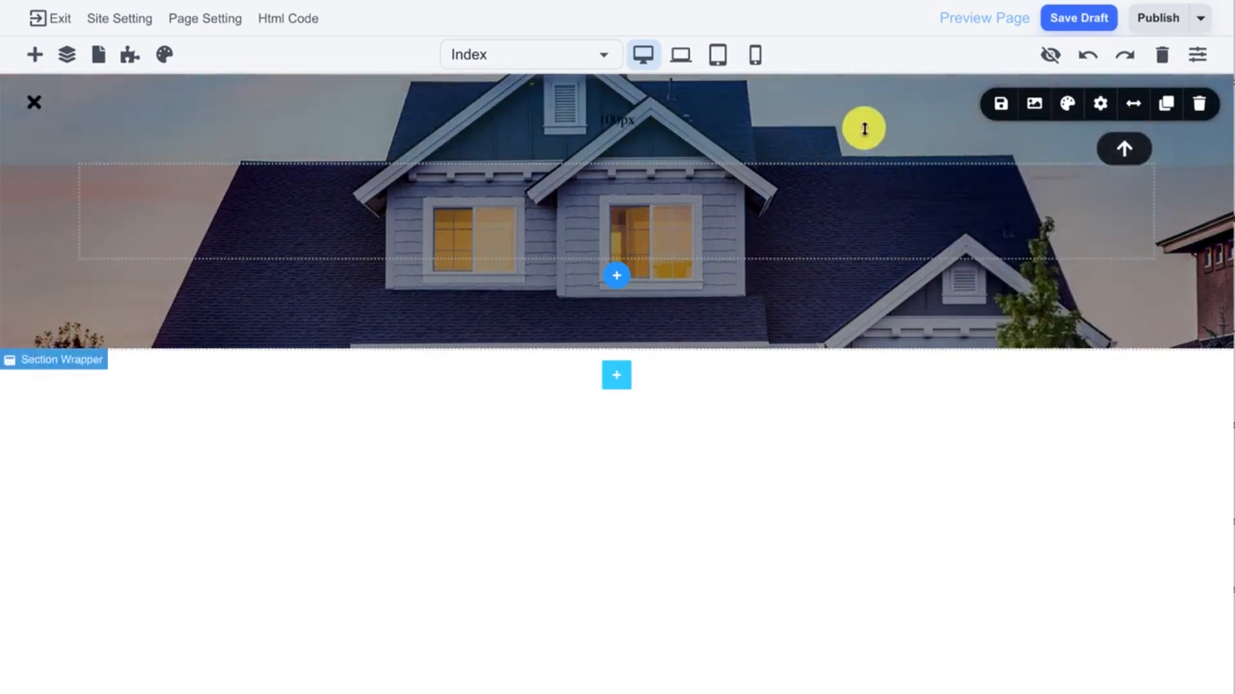
- Enlarge the section with about 173 px of top padding and more bottom padding, and move the background image's focal point down to the garage doors
left_click_drag(785, 109, 778, 175)
left_click_drag(721, 357, 723, 460)
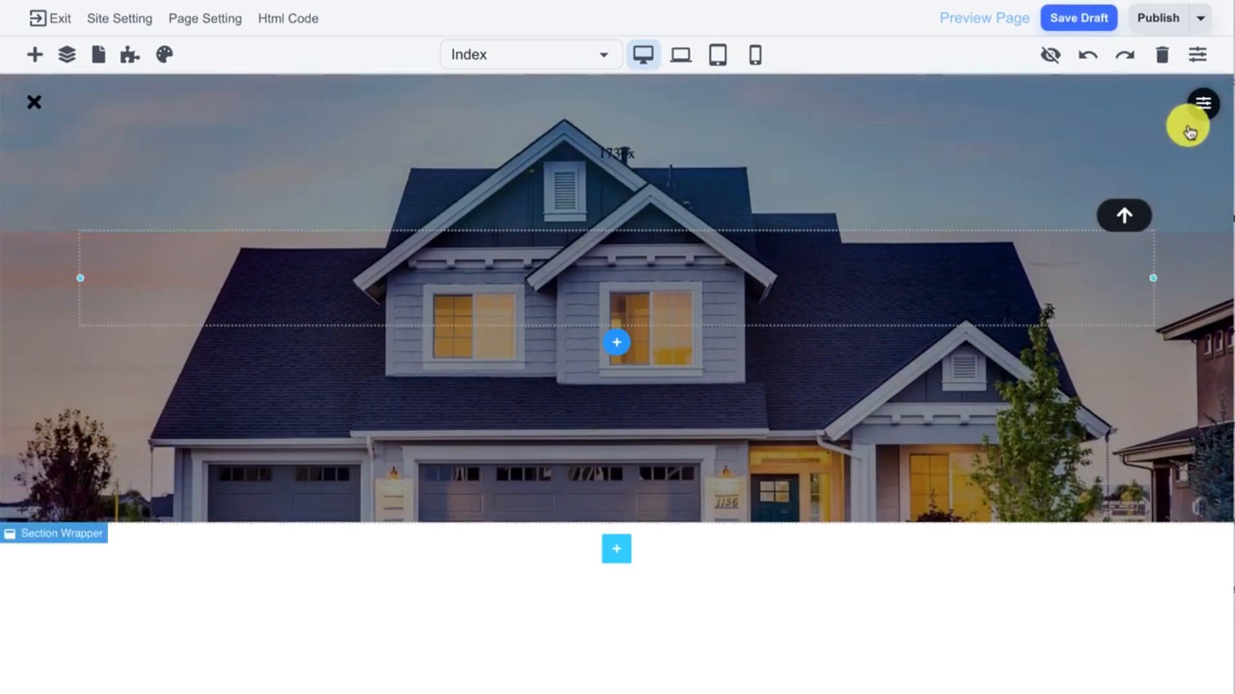
left_click(1200, 103)
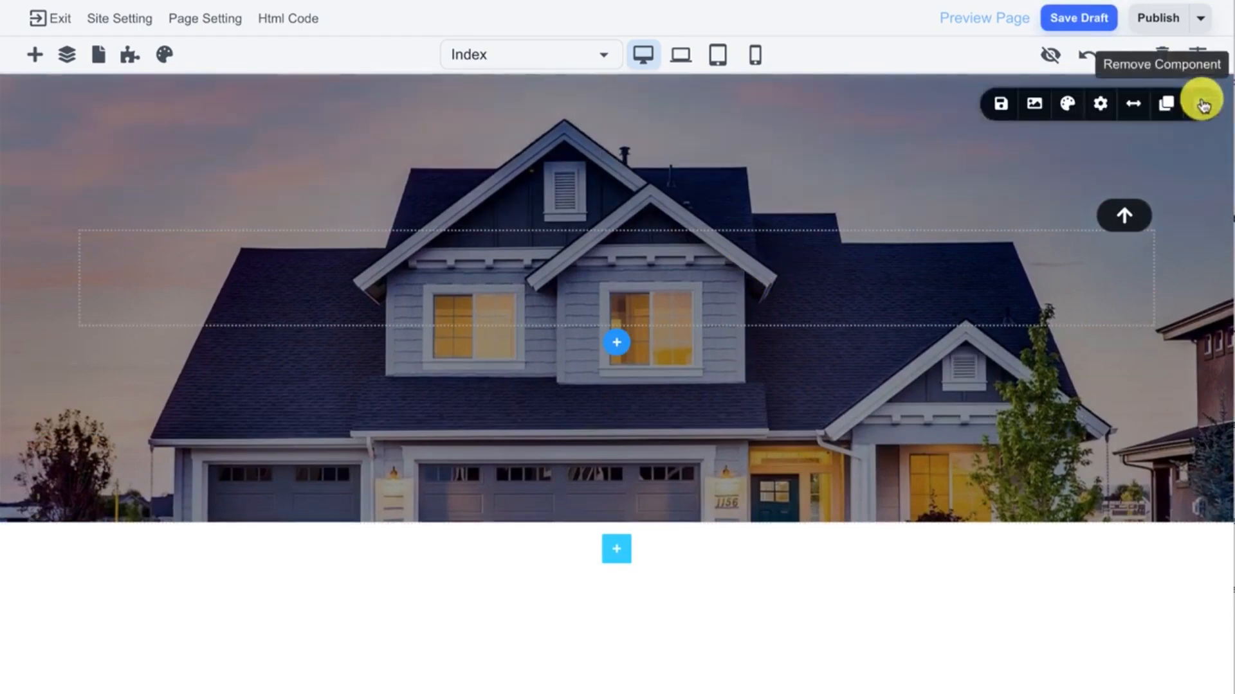
left_click(1030, 103)
left_click_drag(1056, 240, 1064, 261)
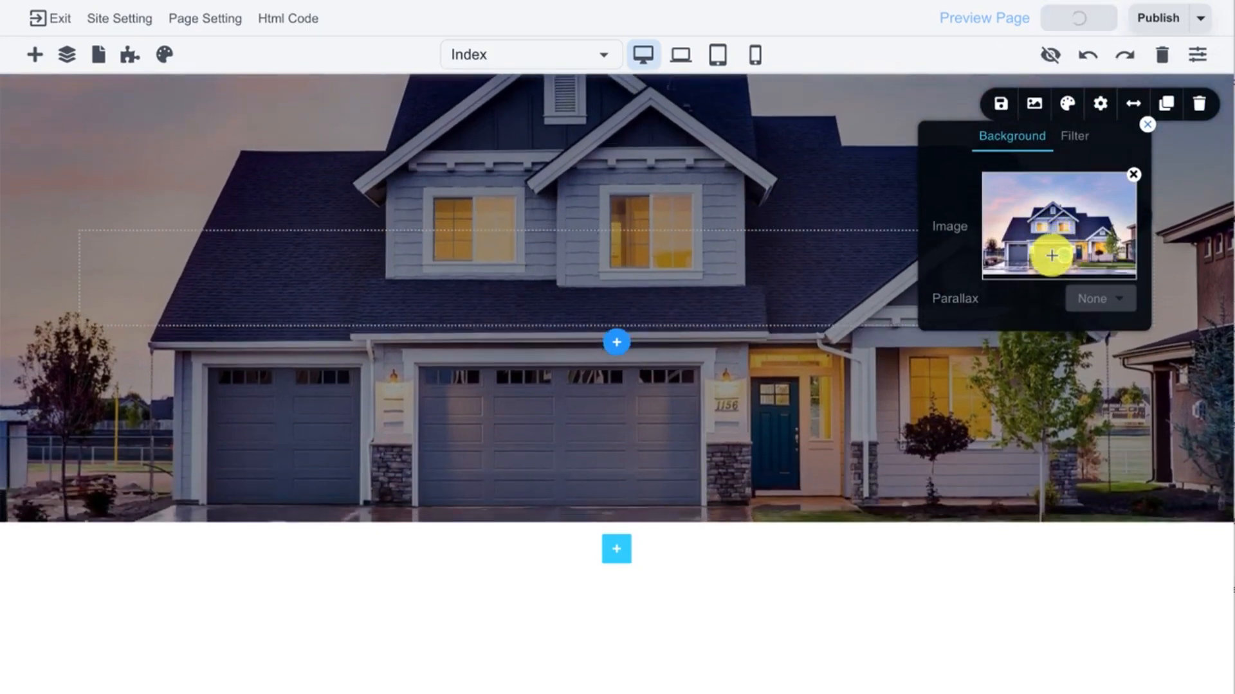
left_click(1143, 126)
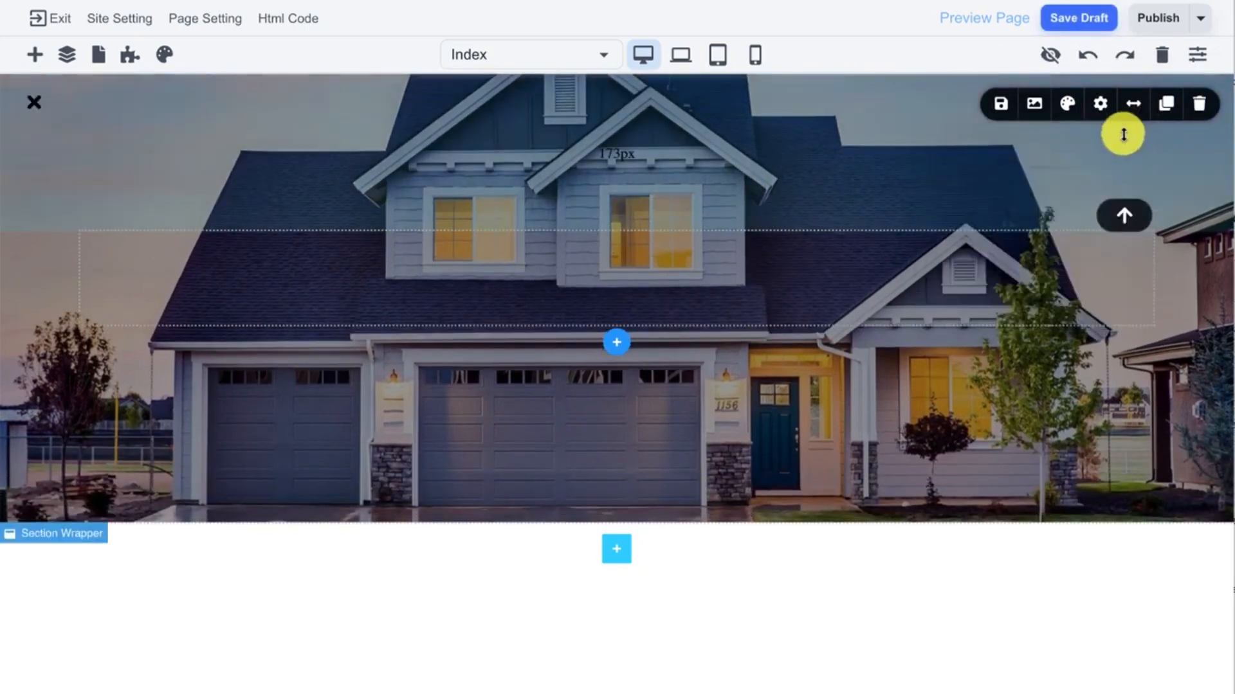
- Add a Grid element with the 2 x 1 layout inside the house section
left_click(23, 54)
scroll(90, 413, "down", 4)
scroll(94, 416, "down", 1)
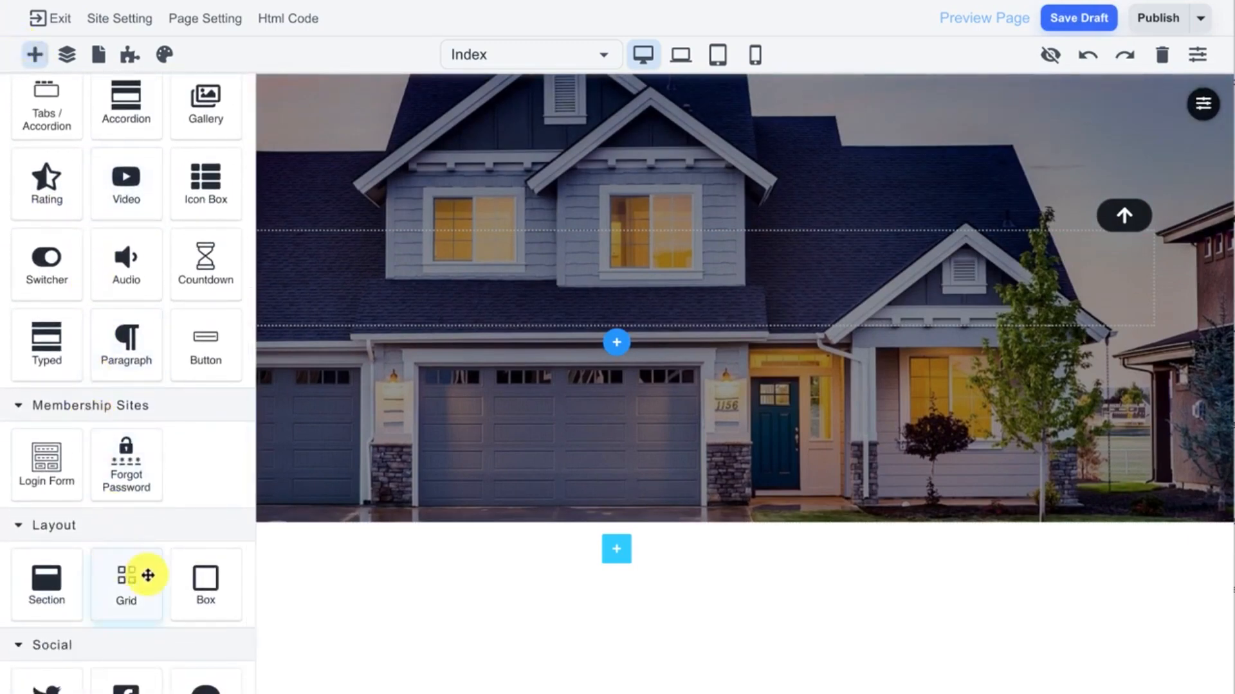
scroll(145, 571, "down", 2)
left_click_drag(130, 538, 134, 542)
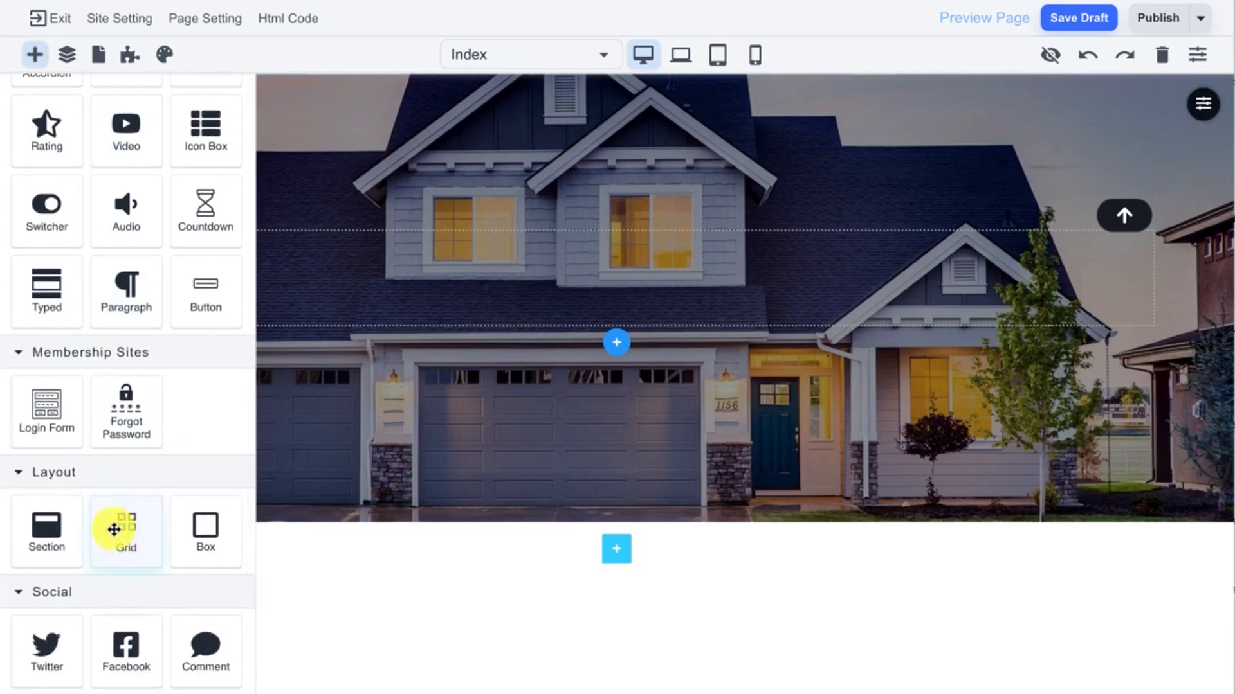
left_click_drag(119, 529, 450, 278)
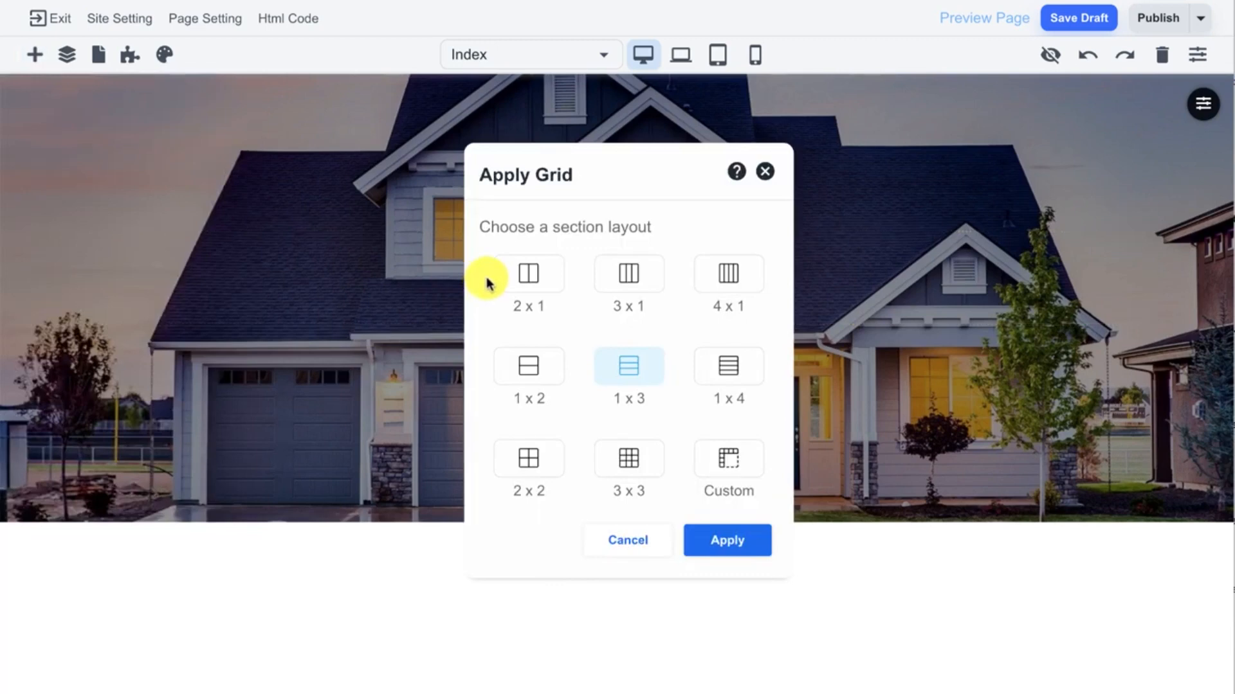
left_click(552, 272)
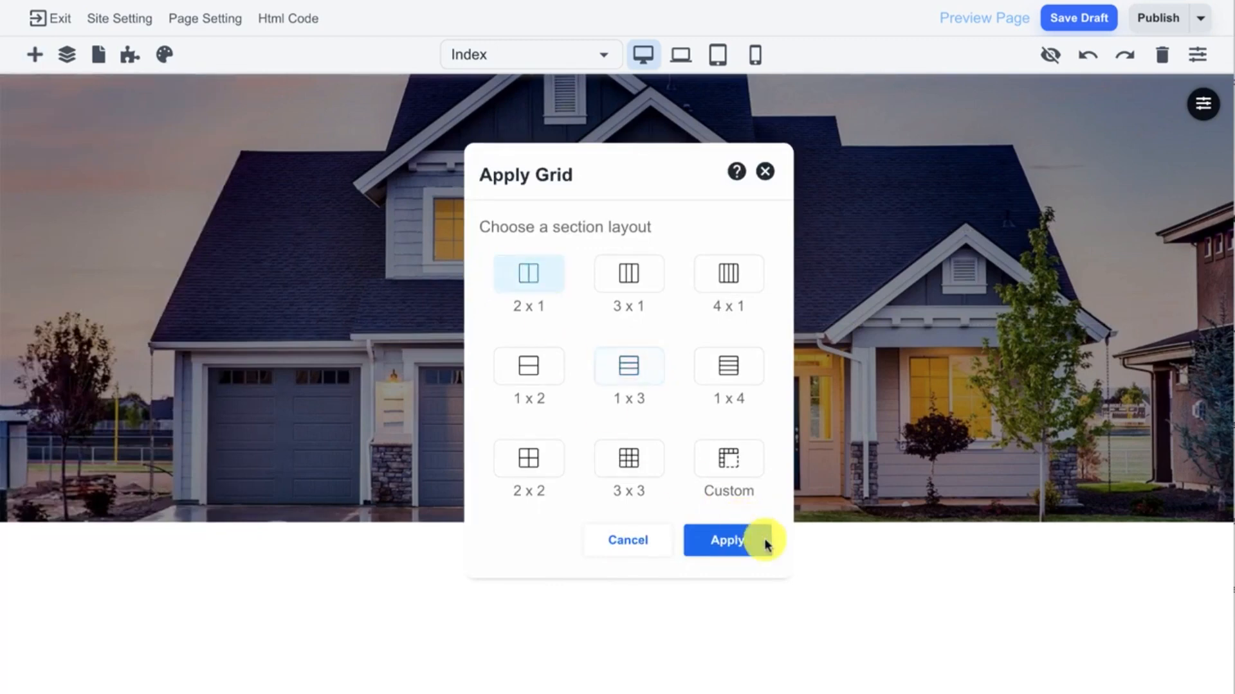
left_click(738, 540)
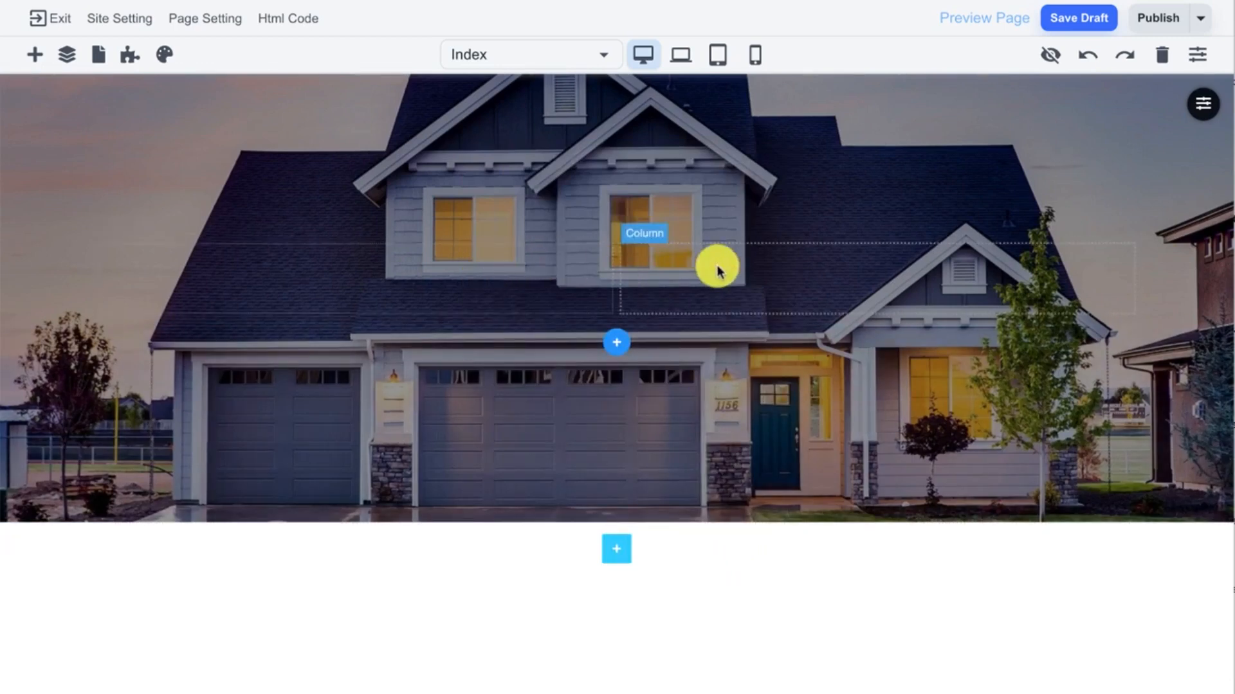
- Add a Text element to the grid's left column and set its color to white (FFFFFF)
left_click(35, 55)
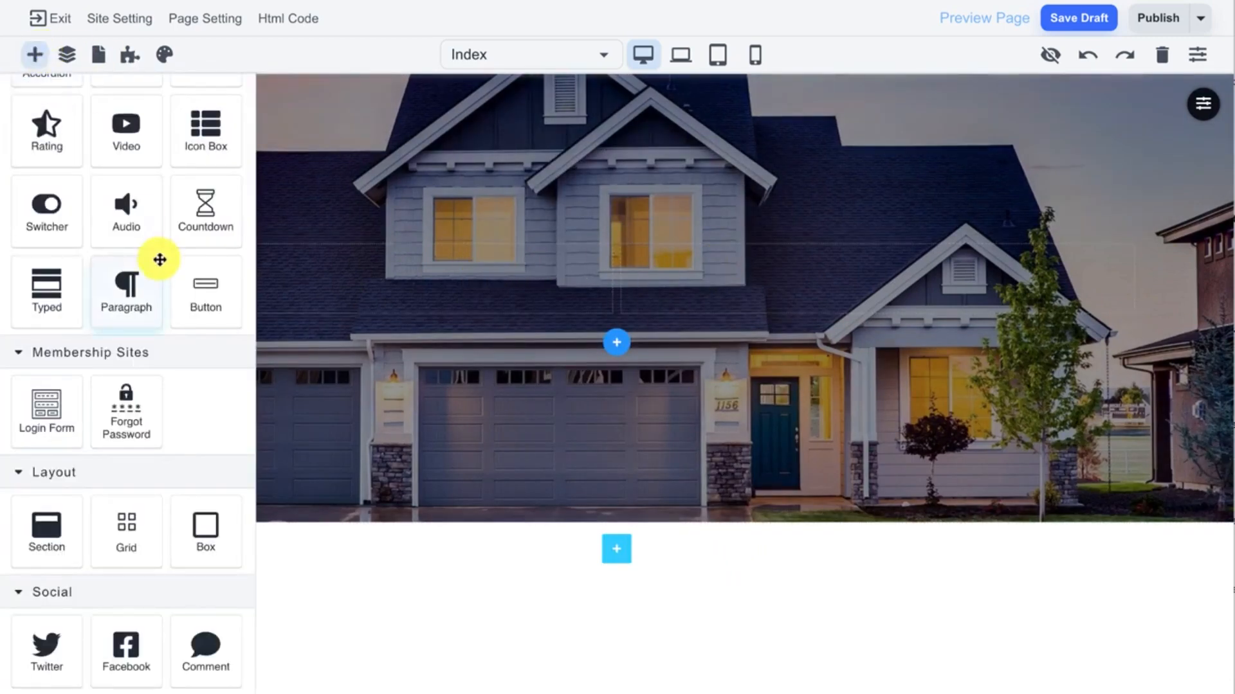
scroll(159, 260, "up", 8)
left_click_drag(204, 187, 394, 284)
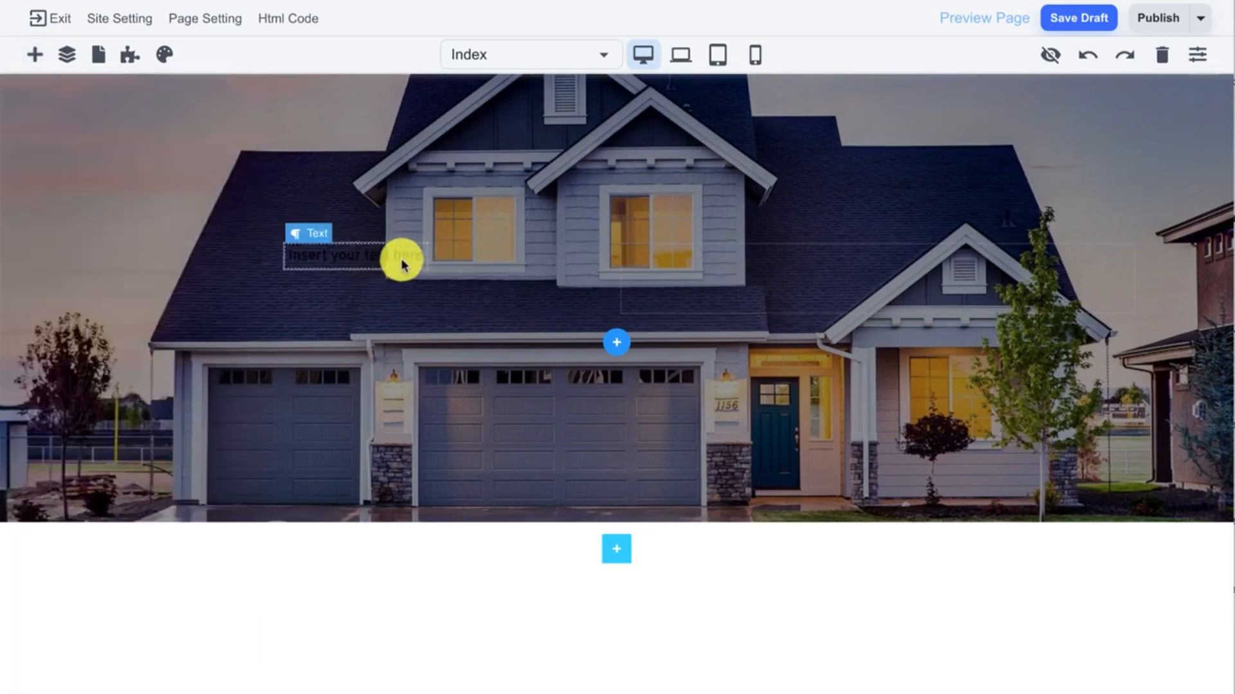
left_click(401, 264)
left_click(101, 227)
left_click_drag(92, 339, 33, 276)
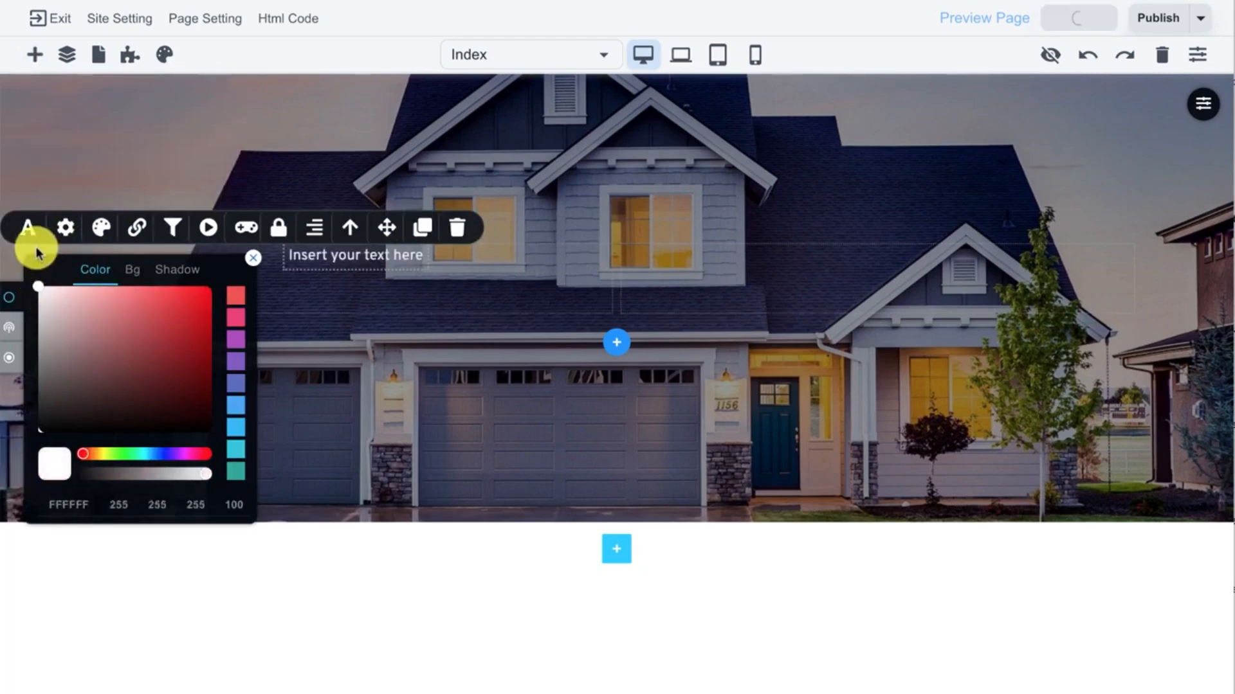
- Set the "Insert your text here" text to size 46 px in the Lato font
left_click(27, 228)
left_click(257, 374)
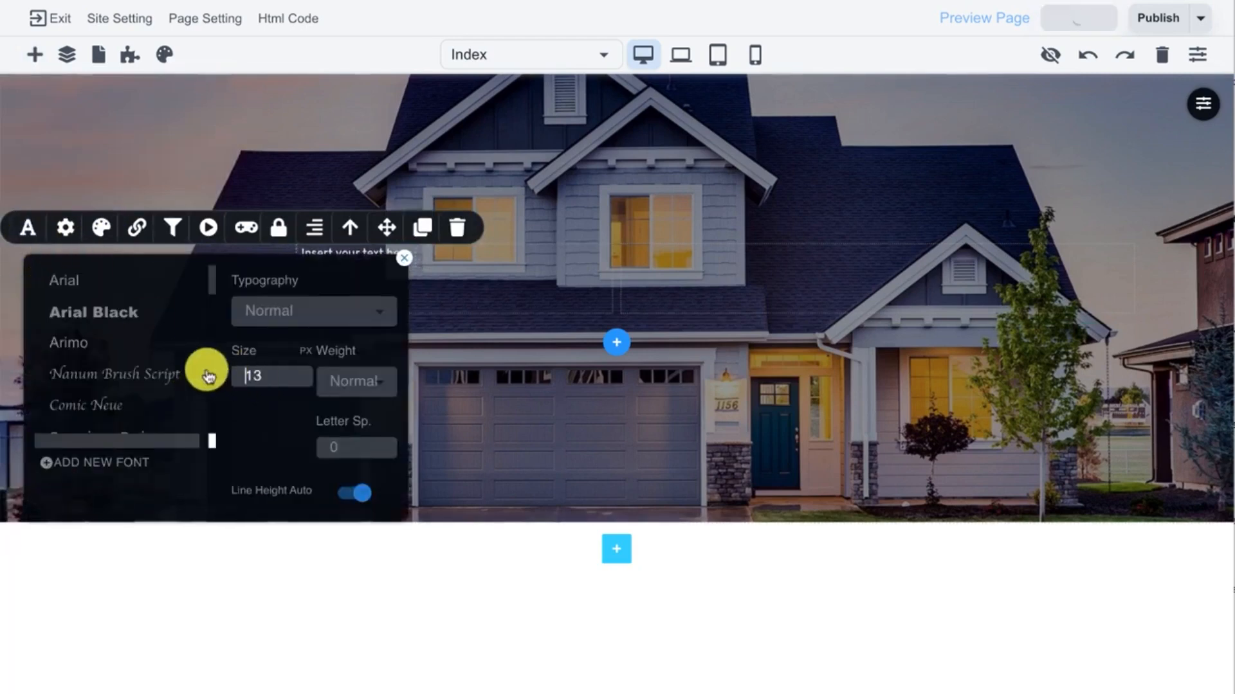
type("4")
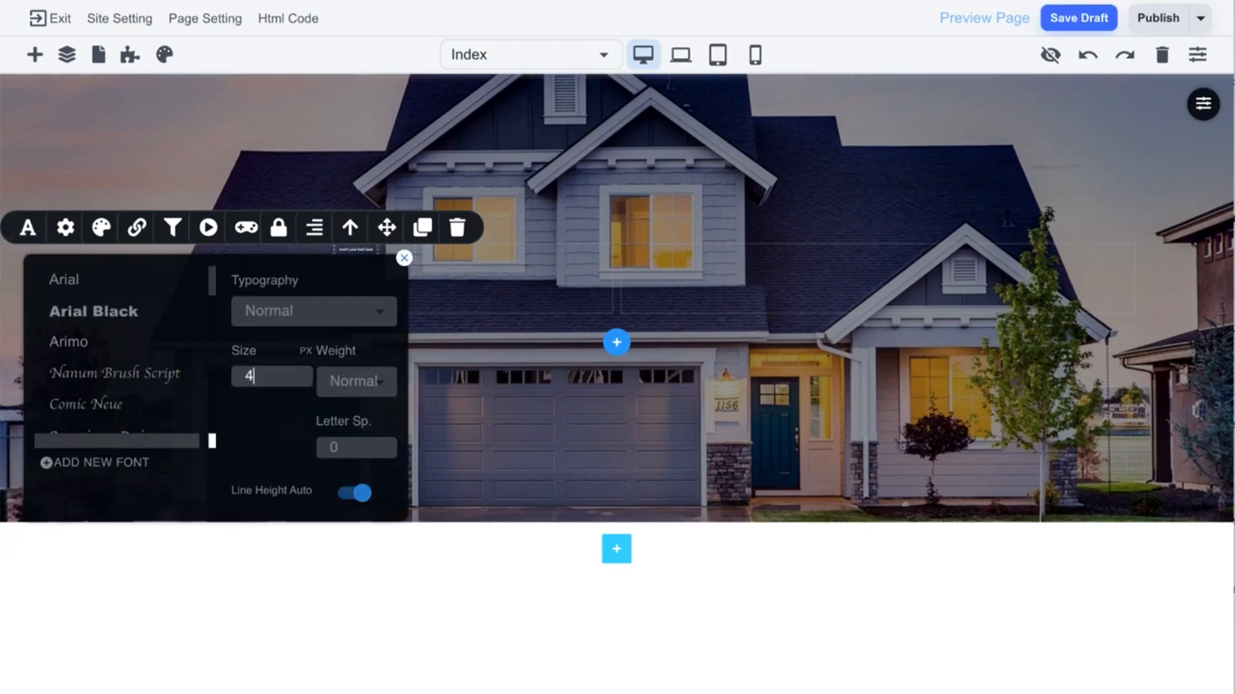
type("6")
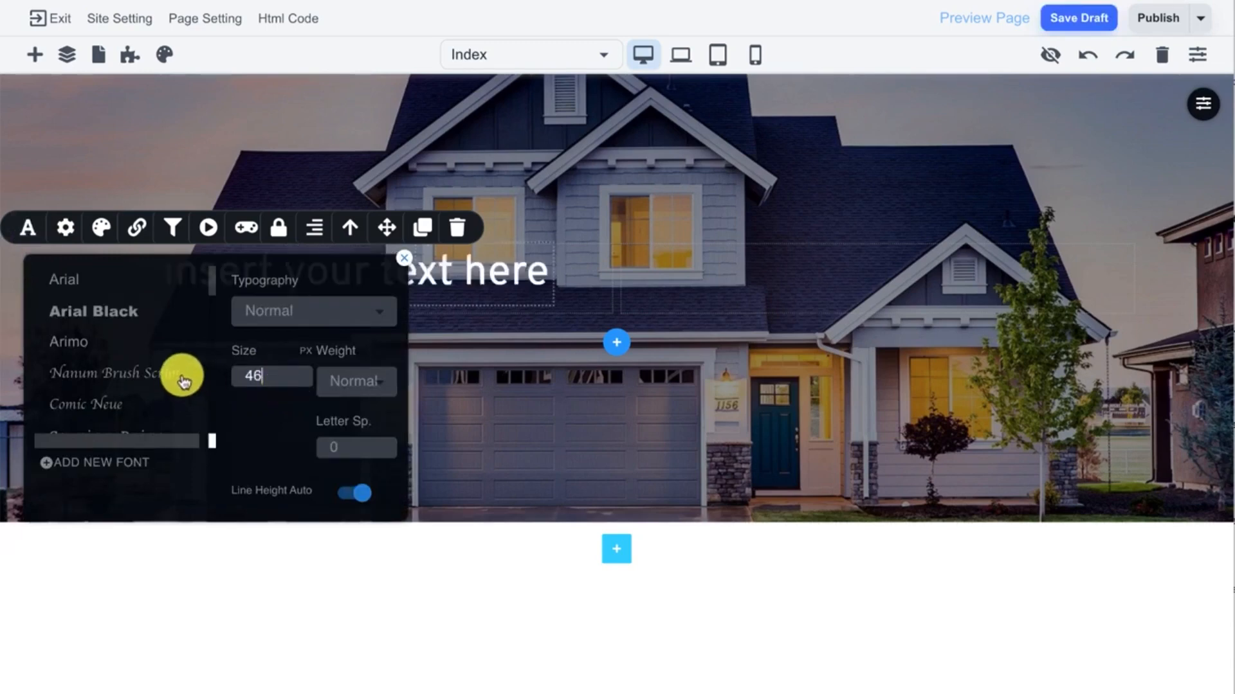
scroll(155, 363, "down", 3)
left_click(71, 364)
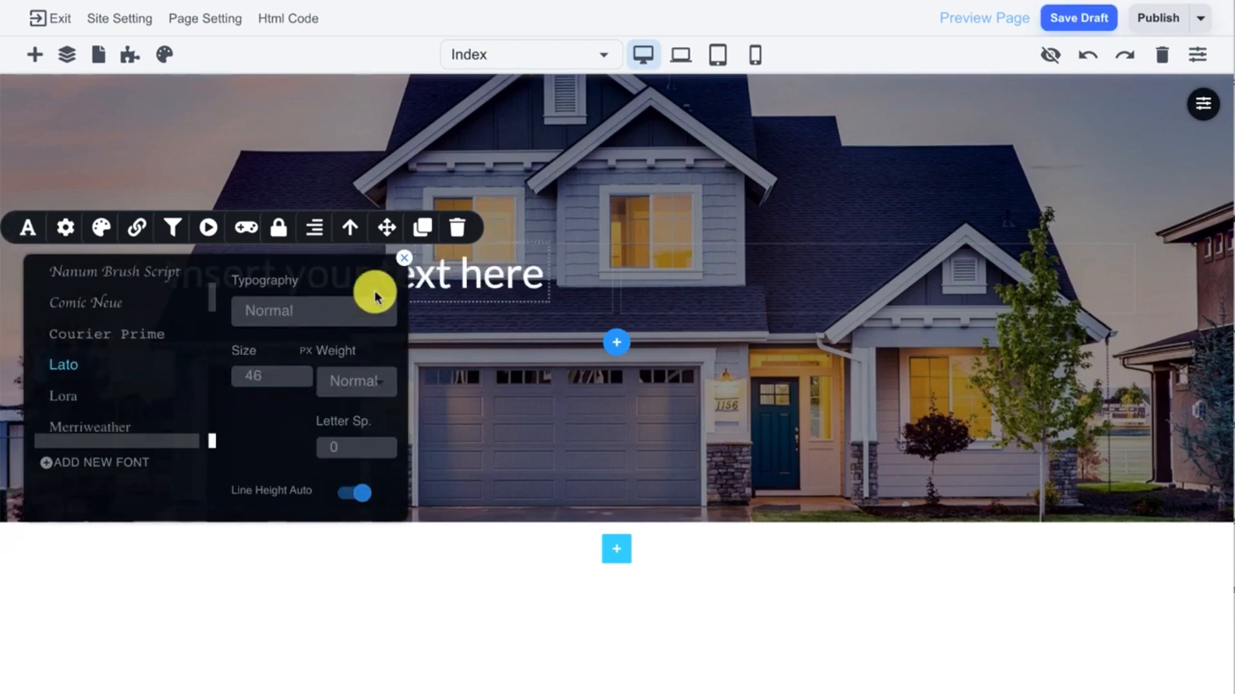
left_click(573, 275)
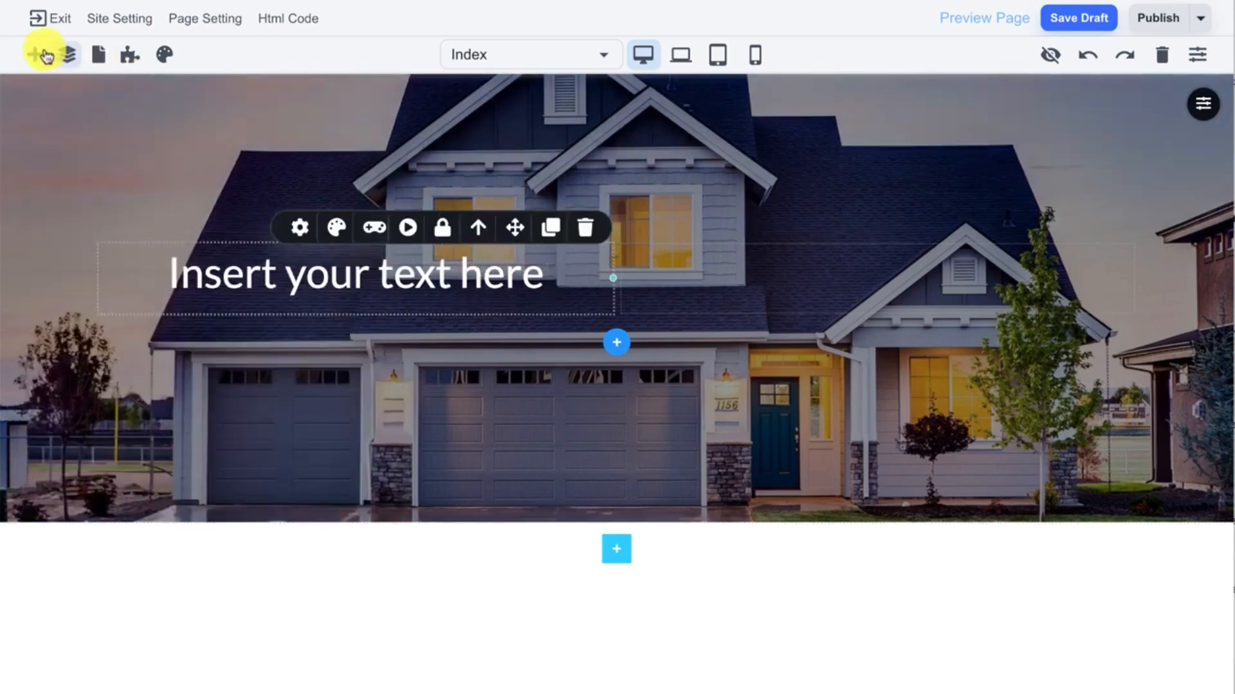
- Add a Button element below the text in the grid's left column
left_click(35, 55)
scroll(165, 460, "down", 5)
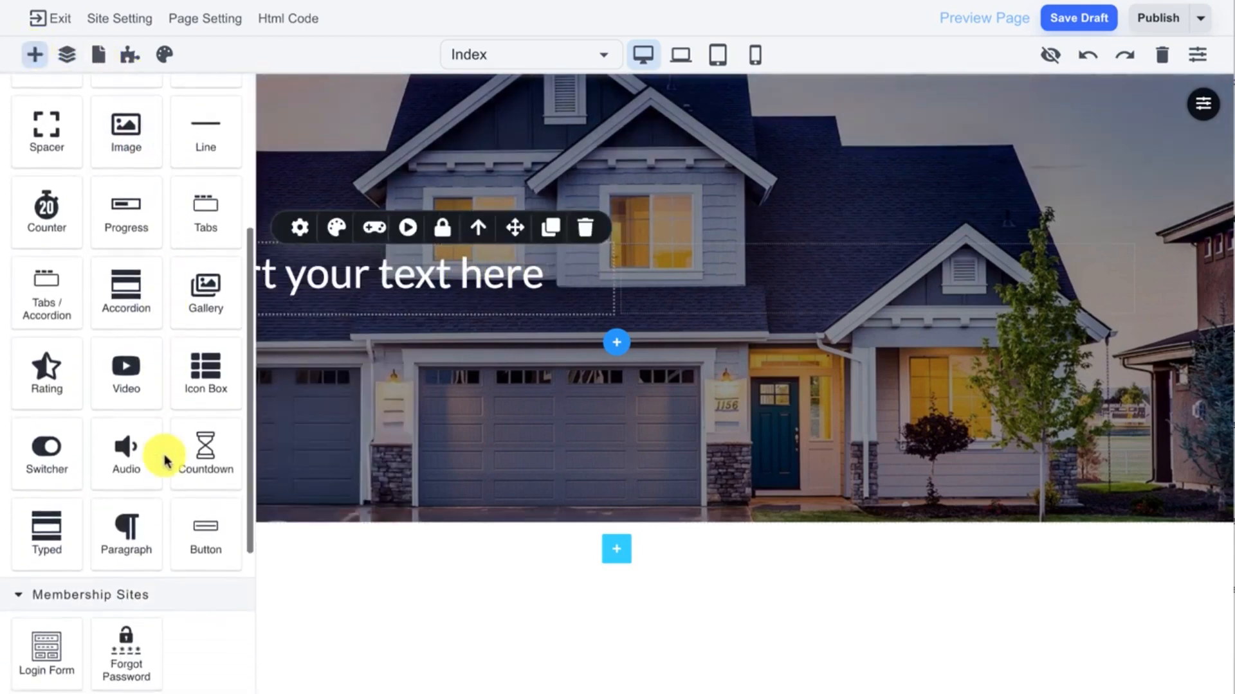
left_click_drag(191, 503, 408, 297)
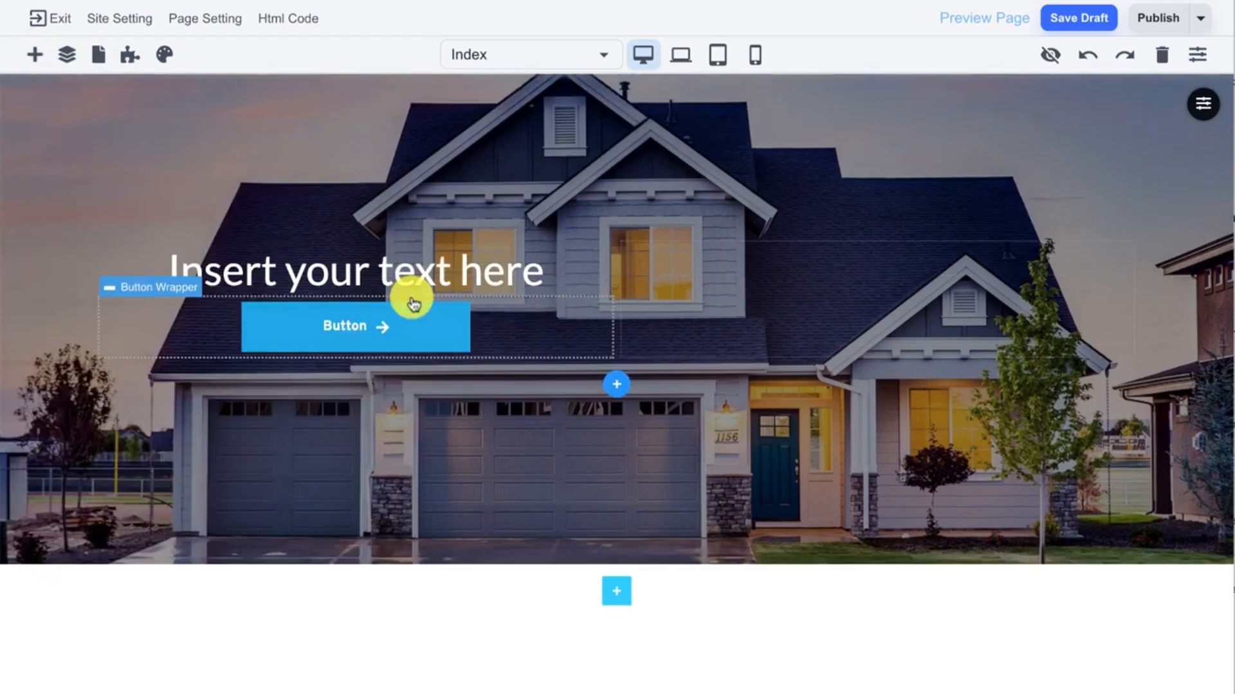
- Give the button in the hero's left column rounded corners with a solid fill
left_click(428, 336)
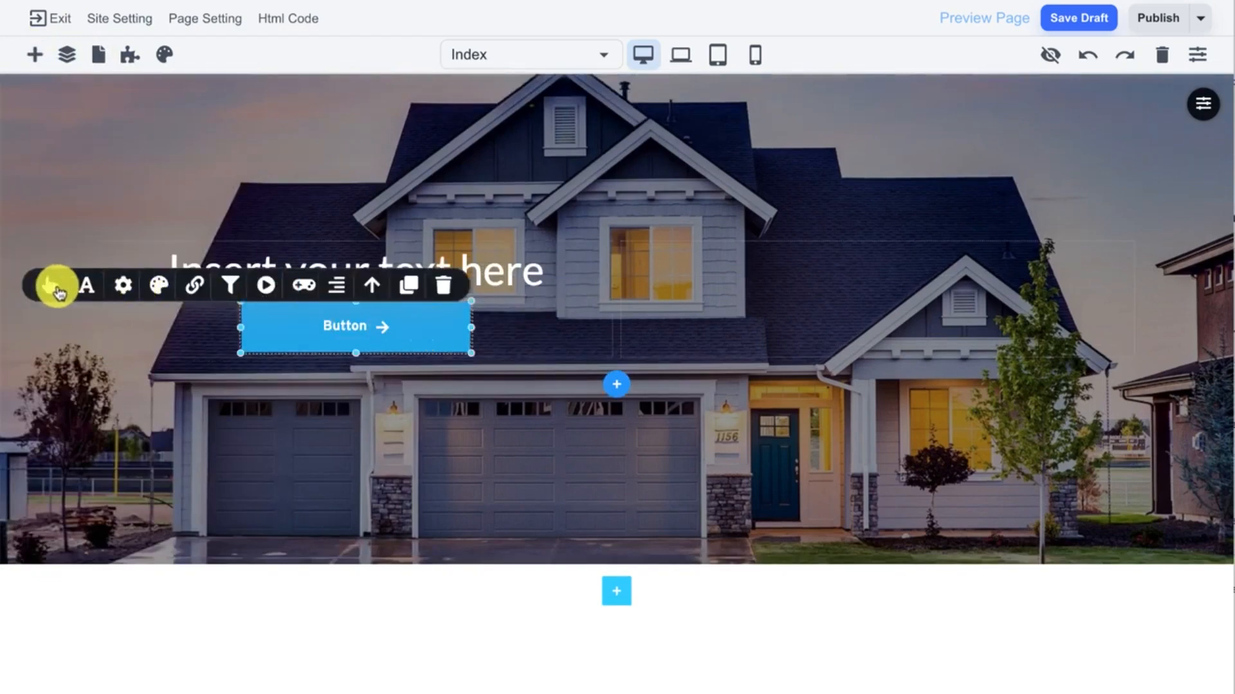
left_click(55, 287)
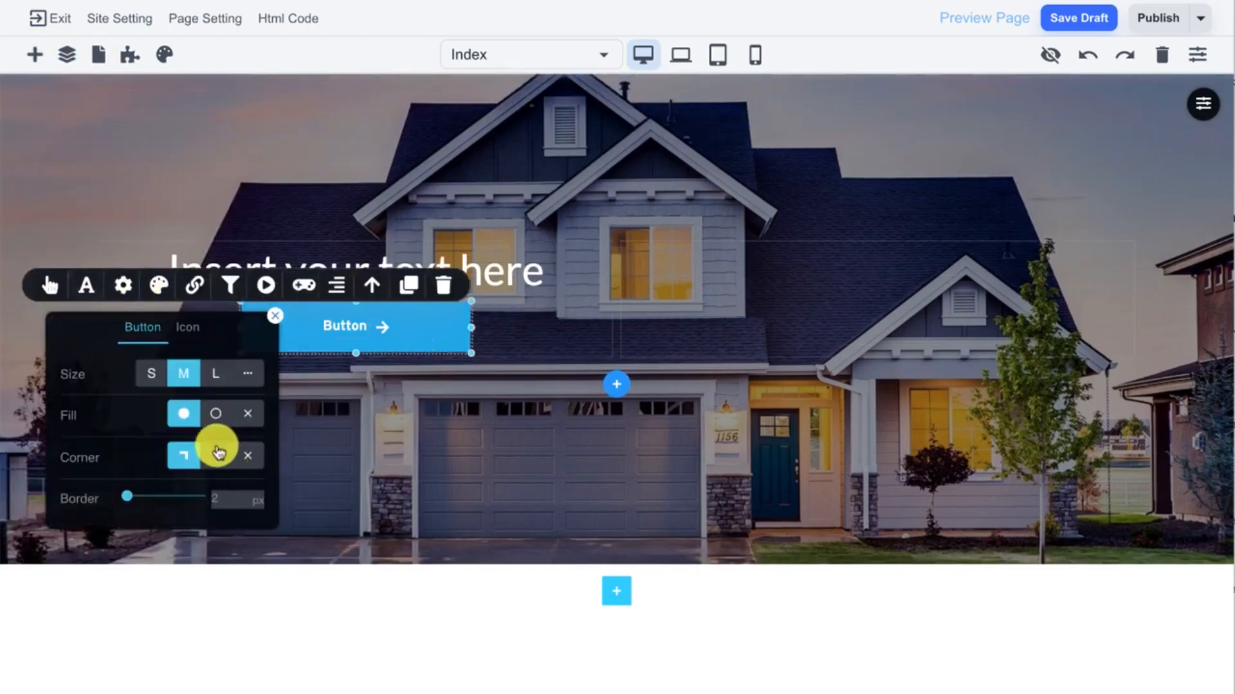
left_click(216, 457)
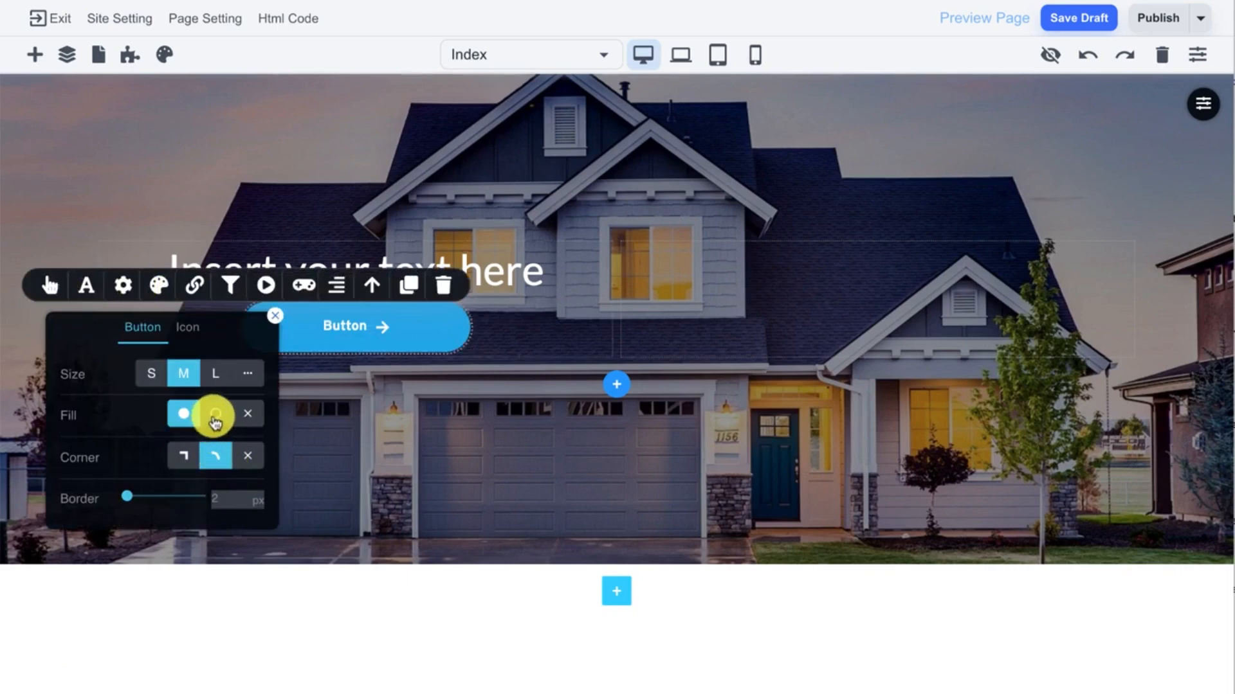
left_click(215, 418)
left_click(184, 414)
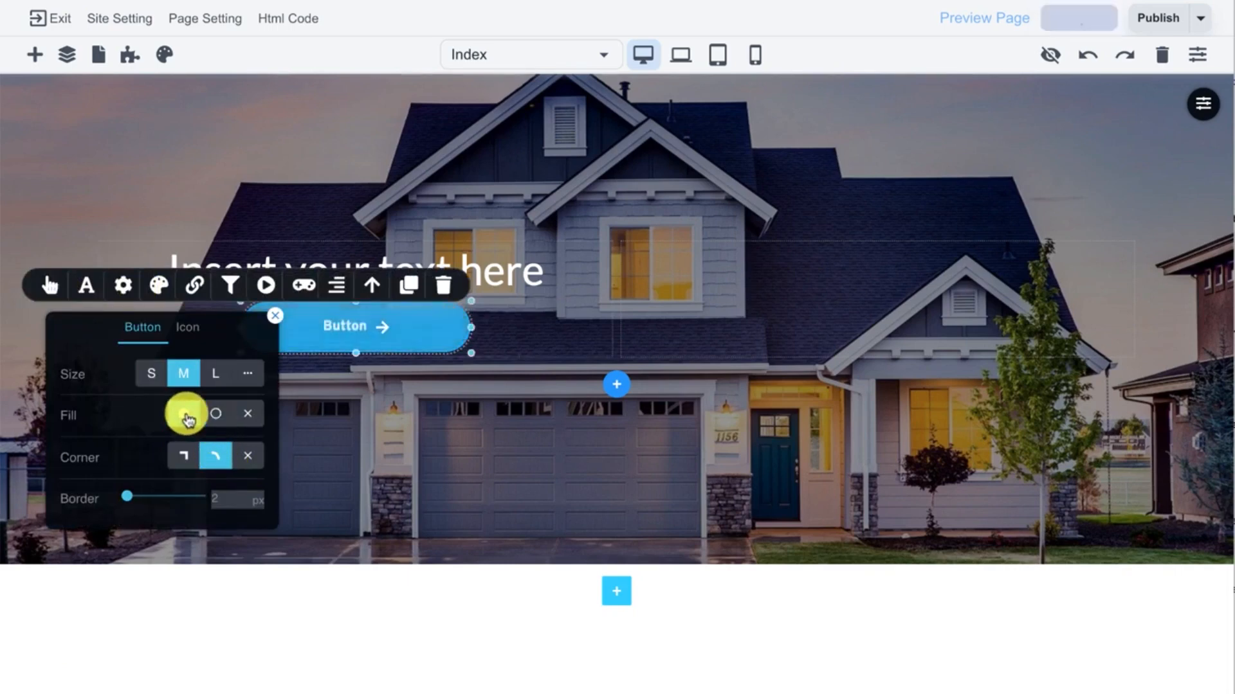
- Apply the Tada animation to the hero button
left_click(159, 287)
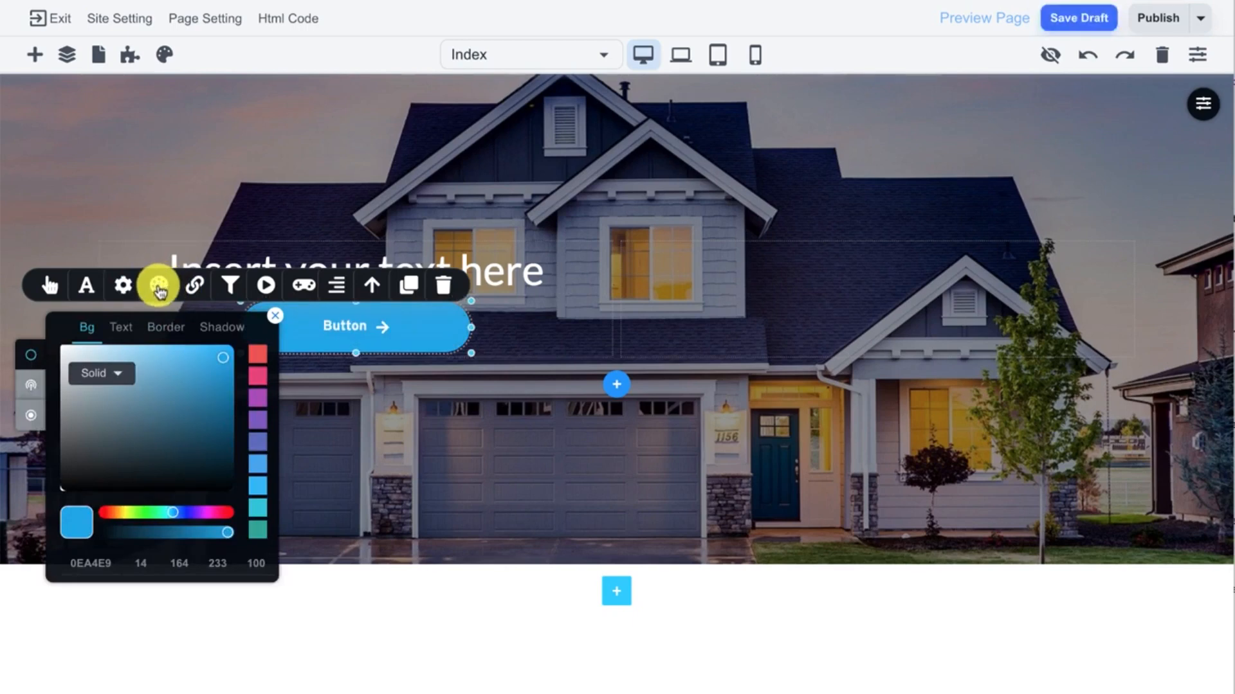
left_click(262, 291)
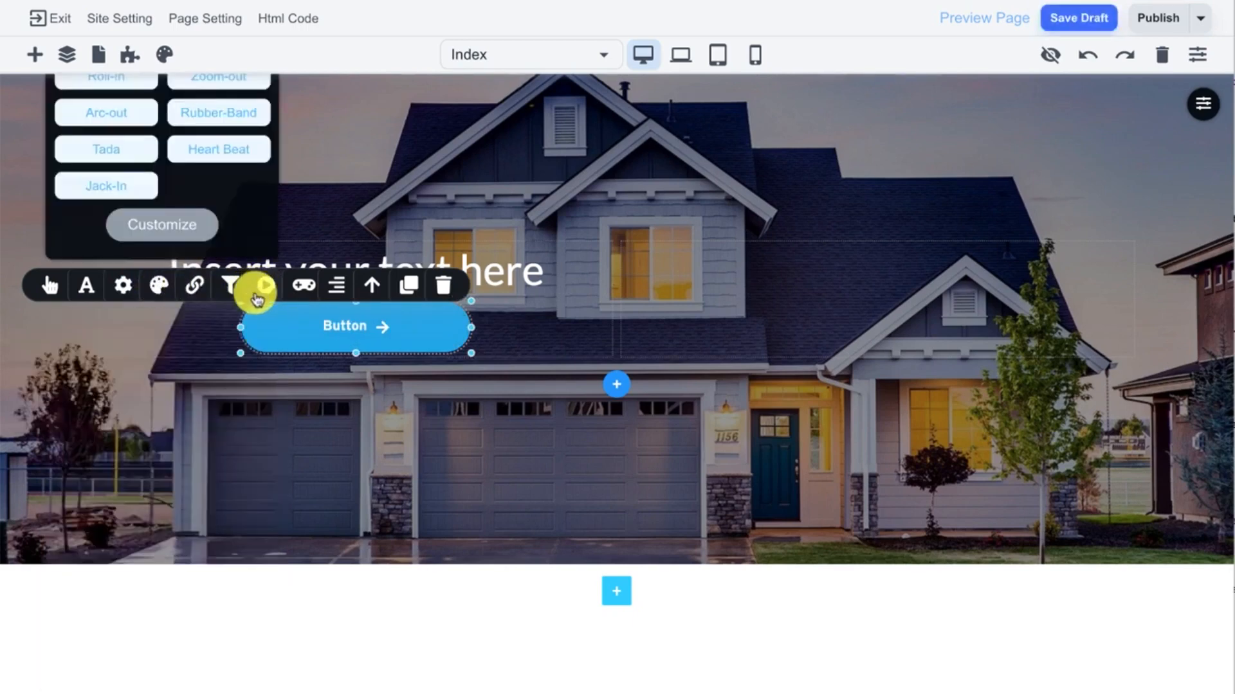
left_click(105, 153)
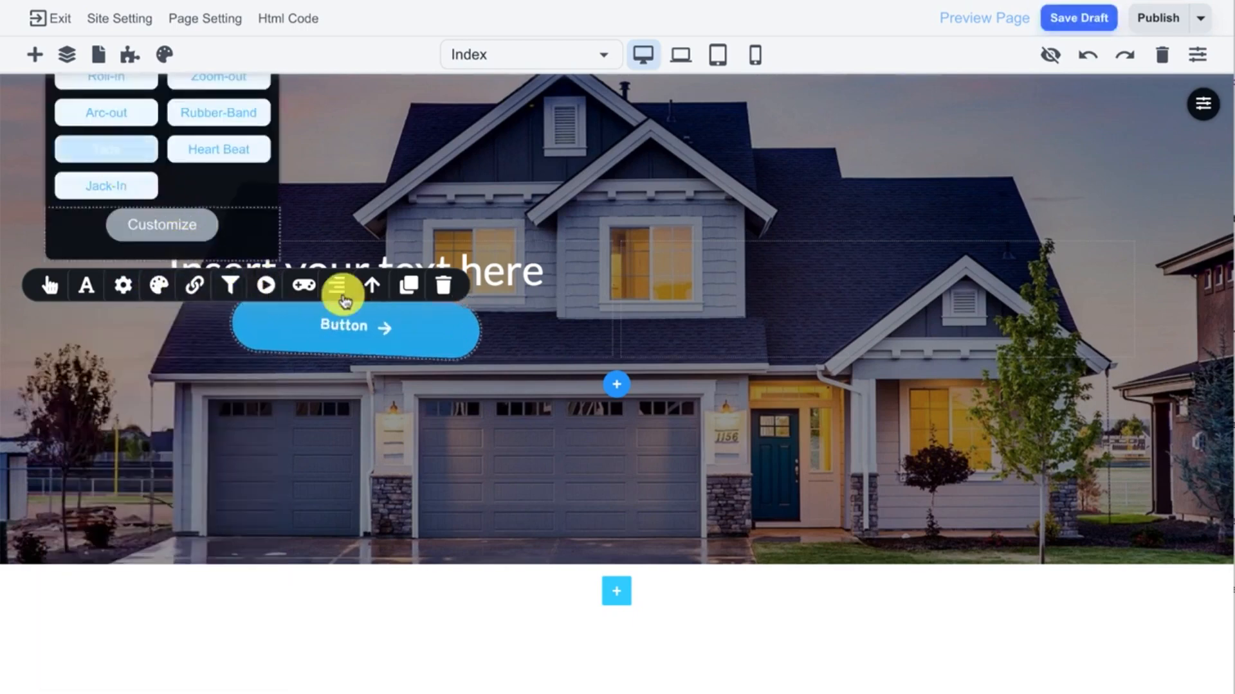
left_click(526, 346)
- Set the gap above the hero button to 48 px
left_click(441, 330)
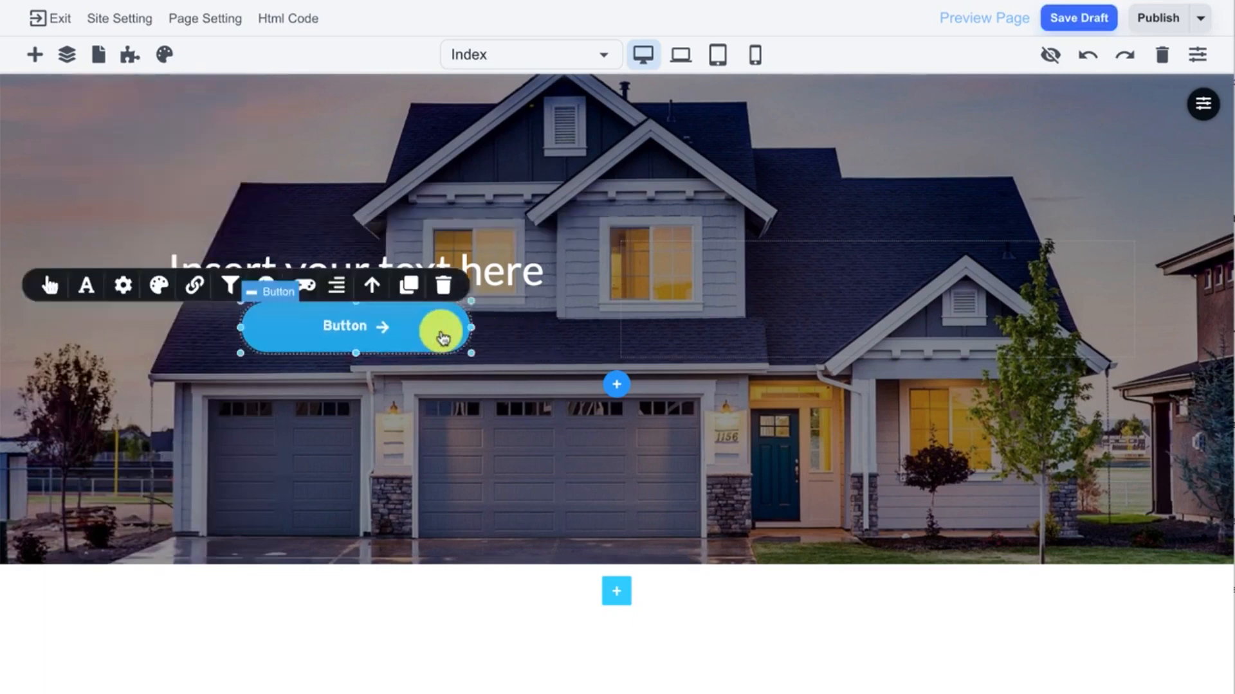
left_click(124, 285)
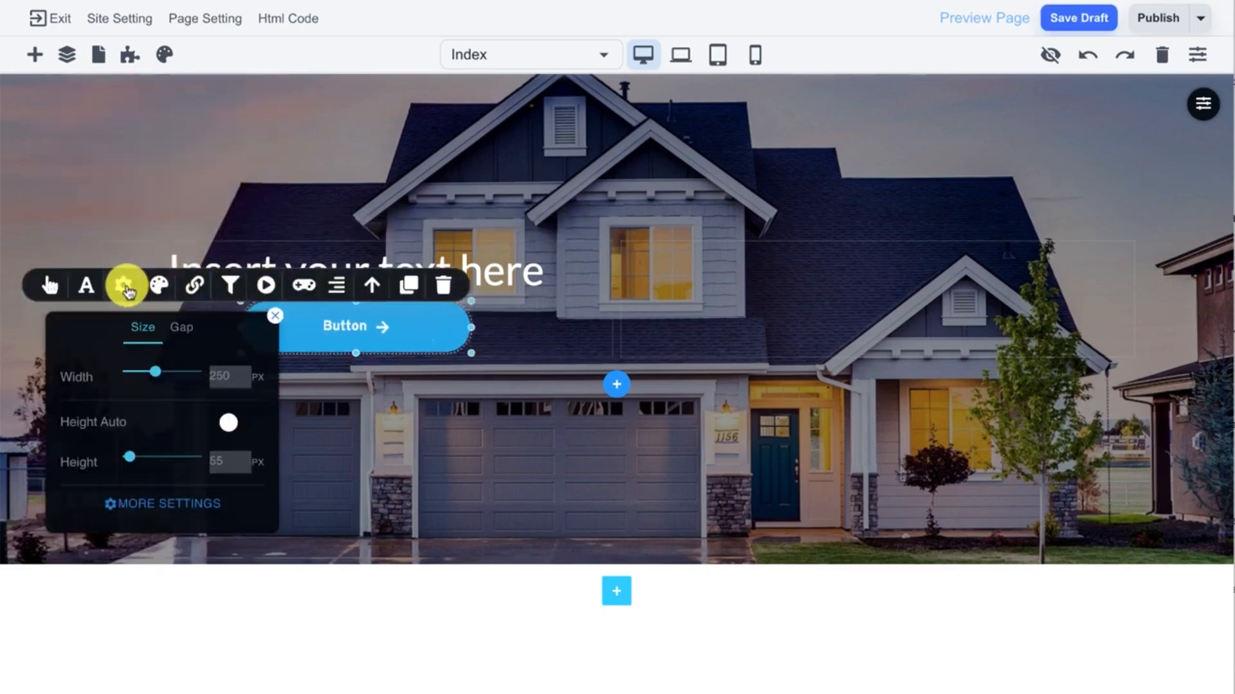
left_click(175, 329)
mouse_move(151, 364)
left_mouse_down()
mouse_move(129, 369)
mouse_move(156, 371)
left_mouse_up()
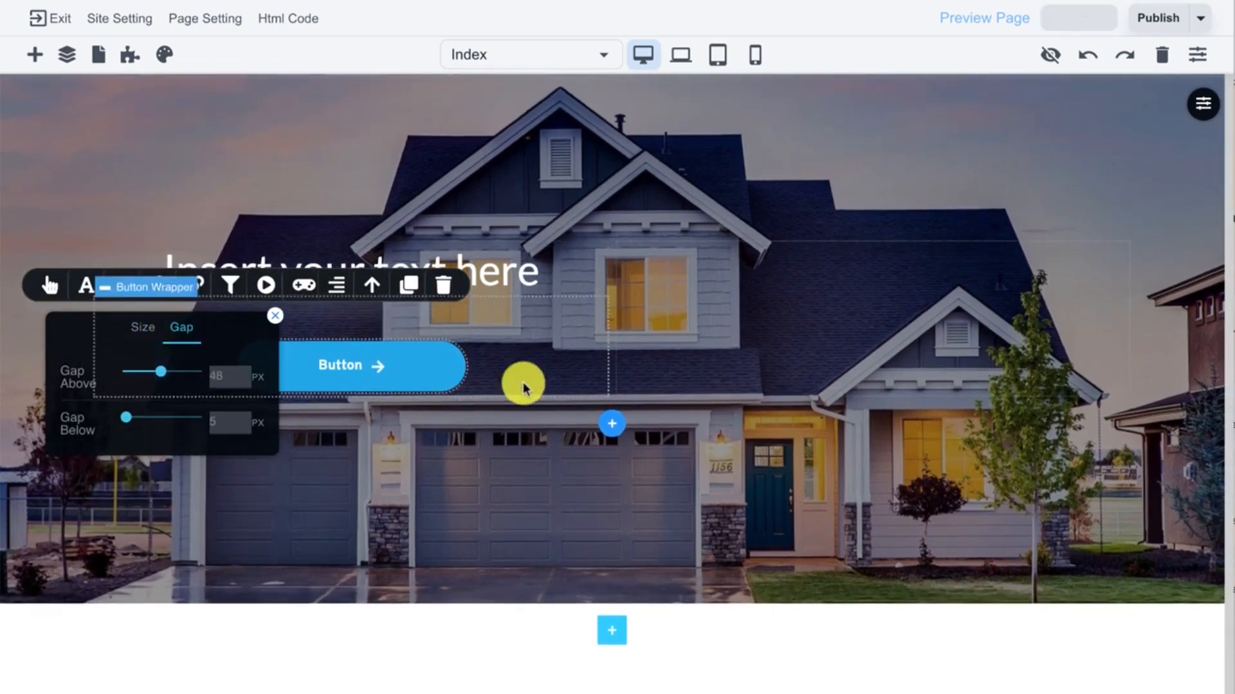
left_click(538, 364)
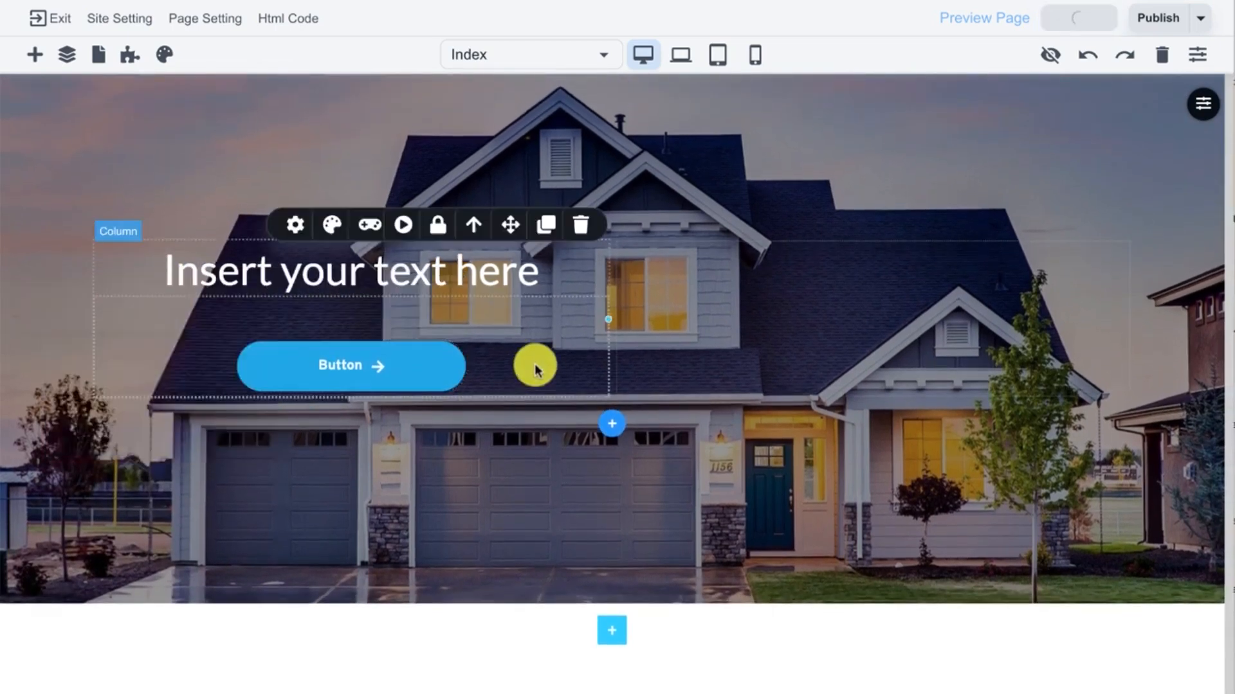
- Set the background of the hero grid's empty right column to solid white (FFFFFF)
left_click(705, 332)
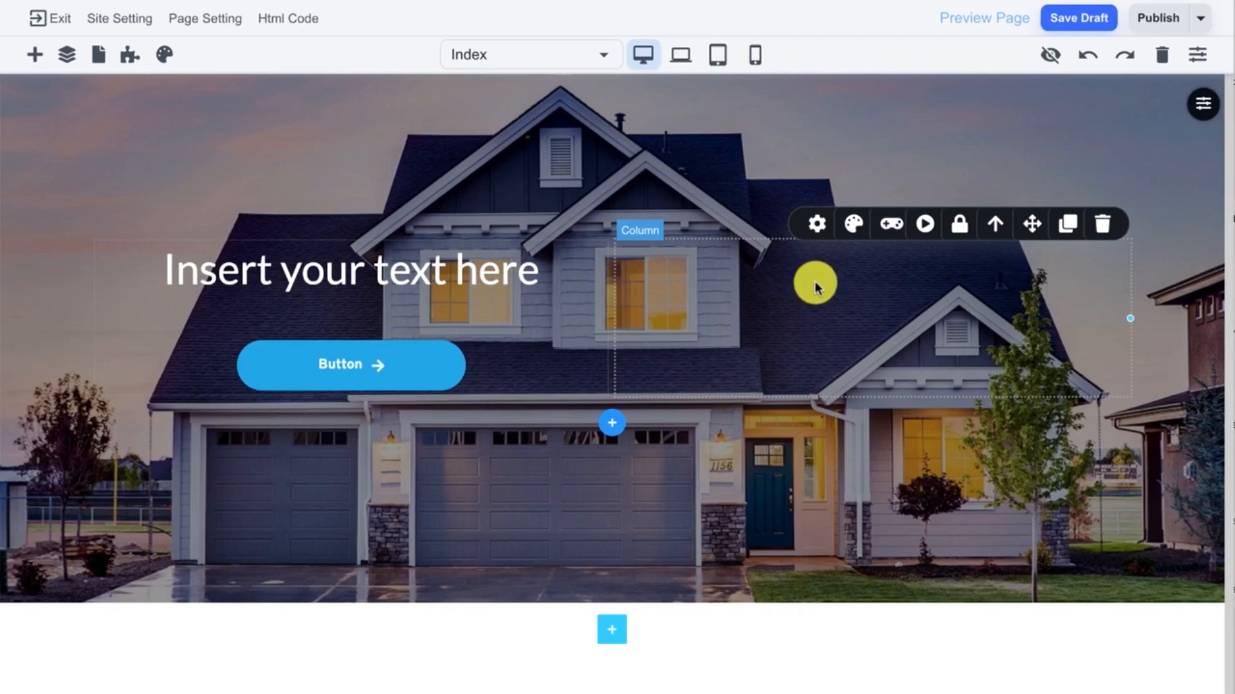
left_click(852, 225)
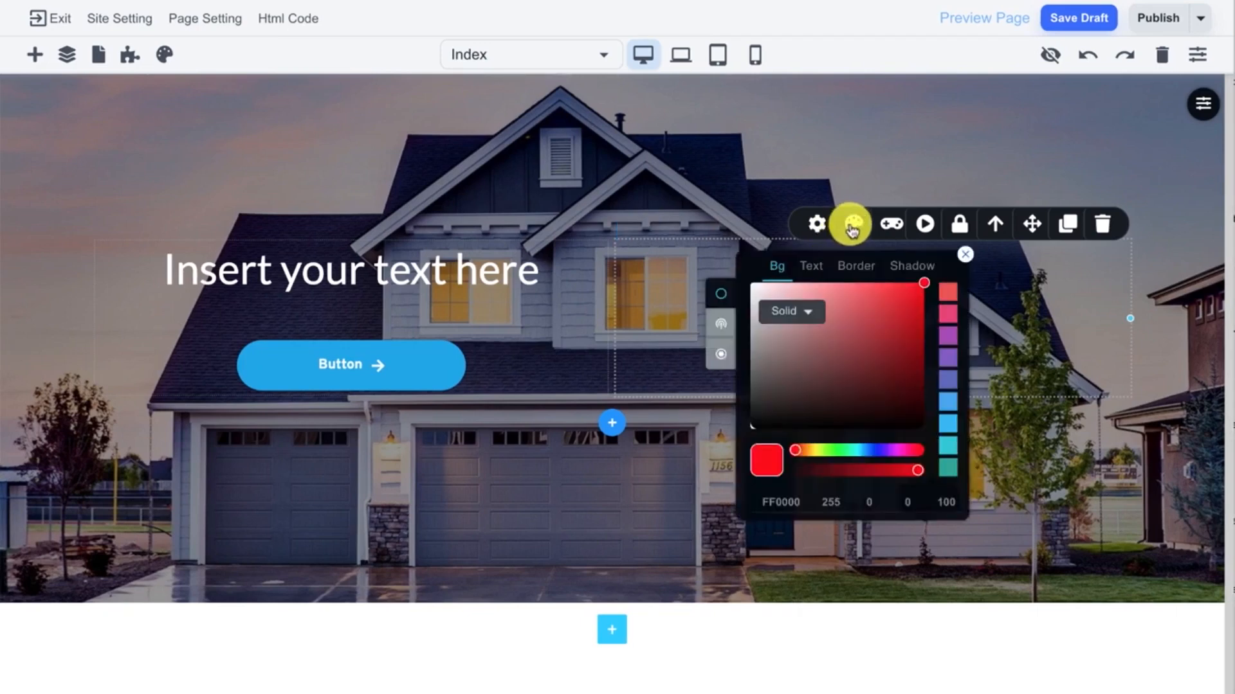
left_click(809, 269)
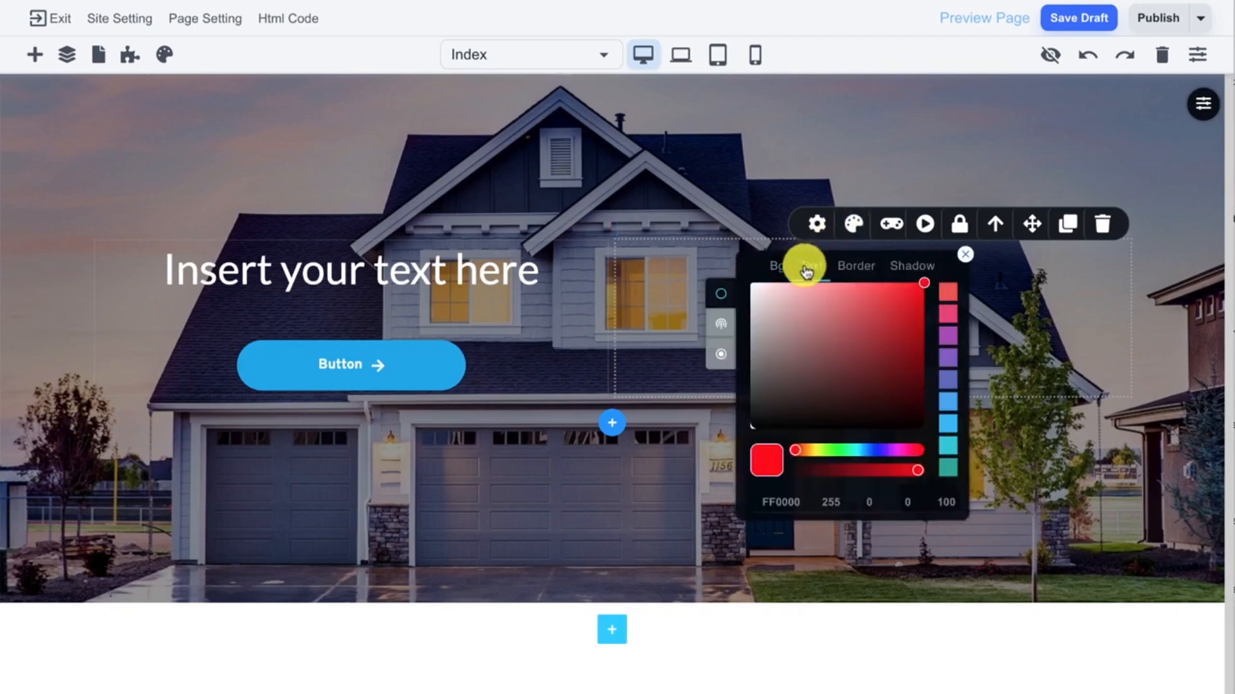
left_click(778, 267)
left_click_drag(764, 288, 746, 286)
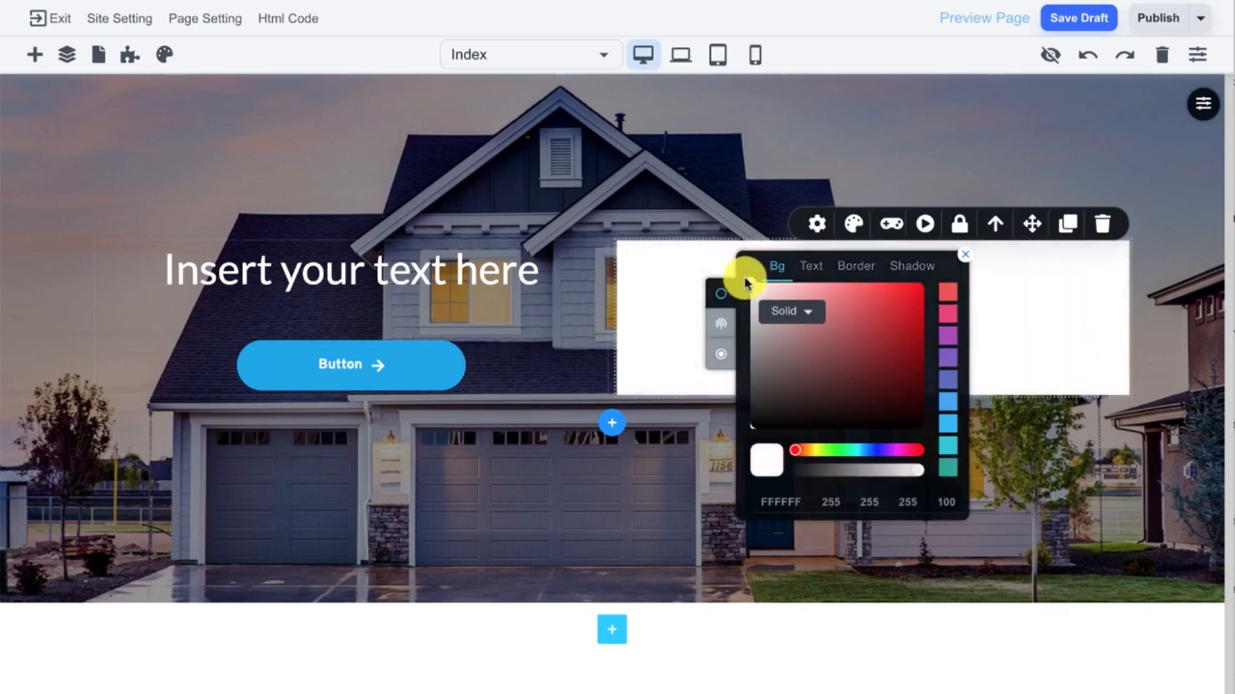
left_click(660, 263)
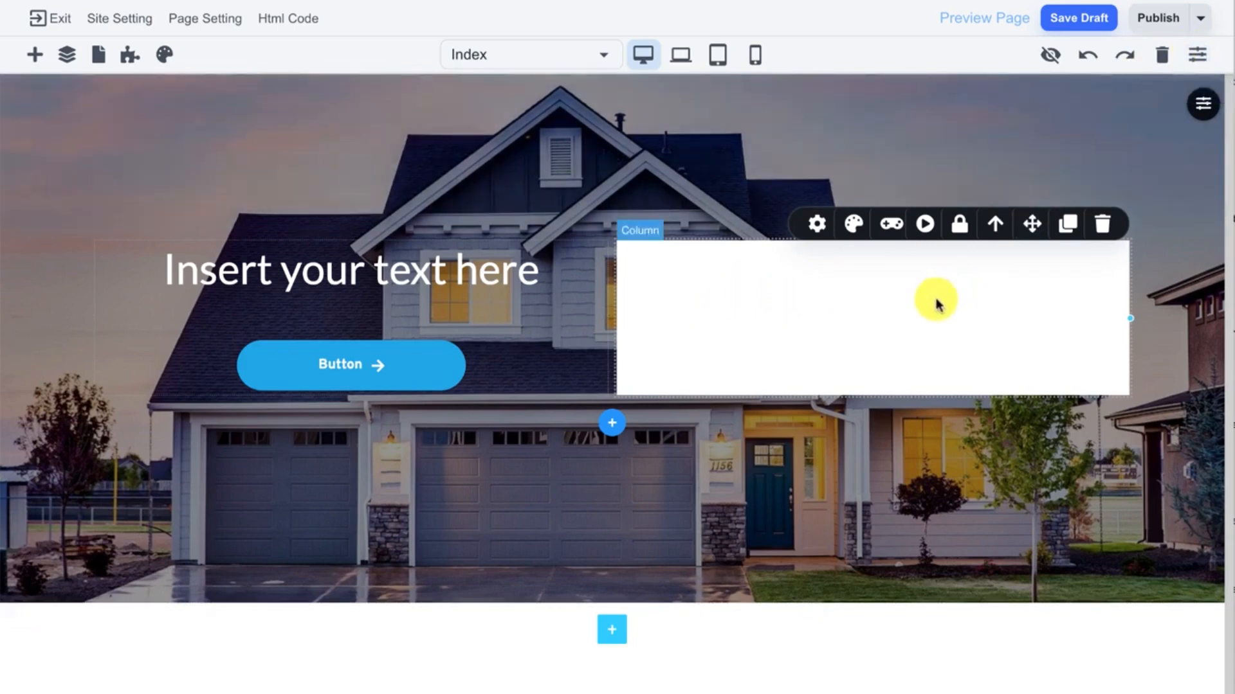
- Set the white column's border radius to 17 px in its decoration styles
left_click(1196, 56)
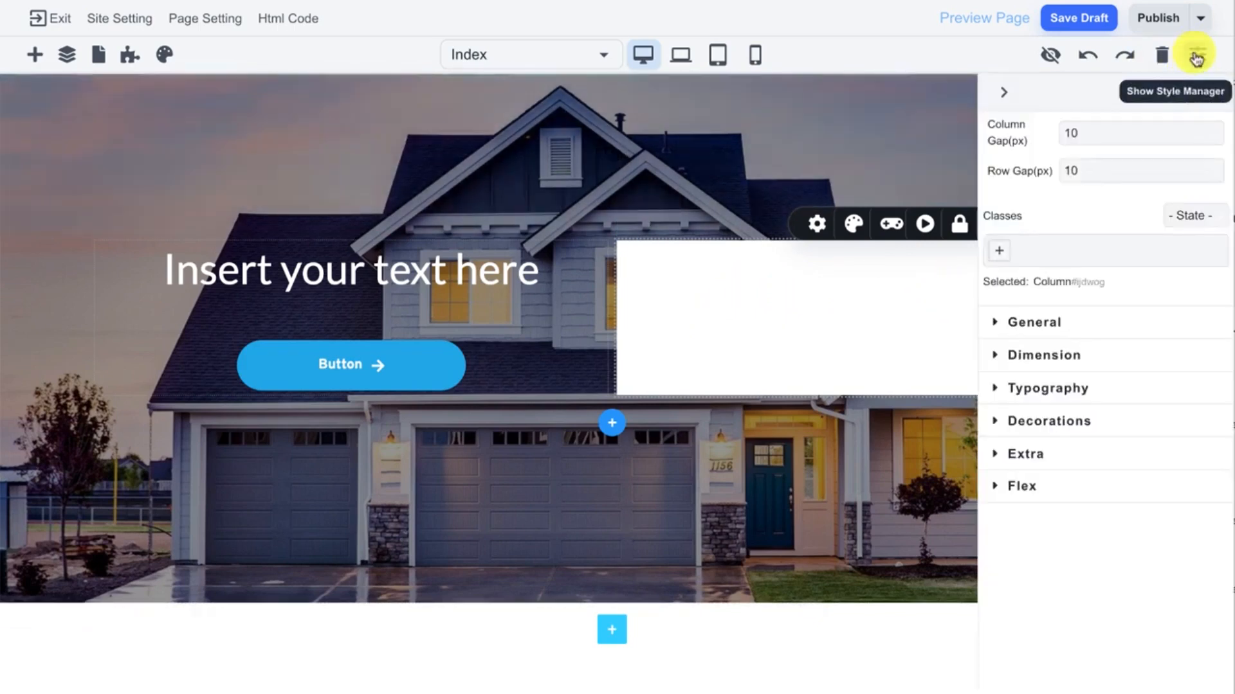
left_click(1068, 422)
scroll(1070, 422, "down", 1)
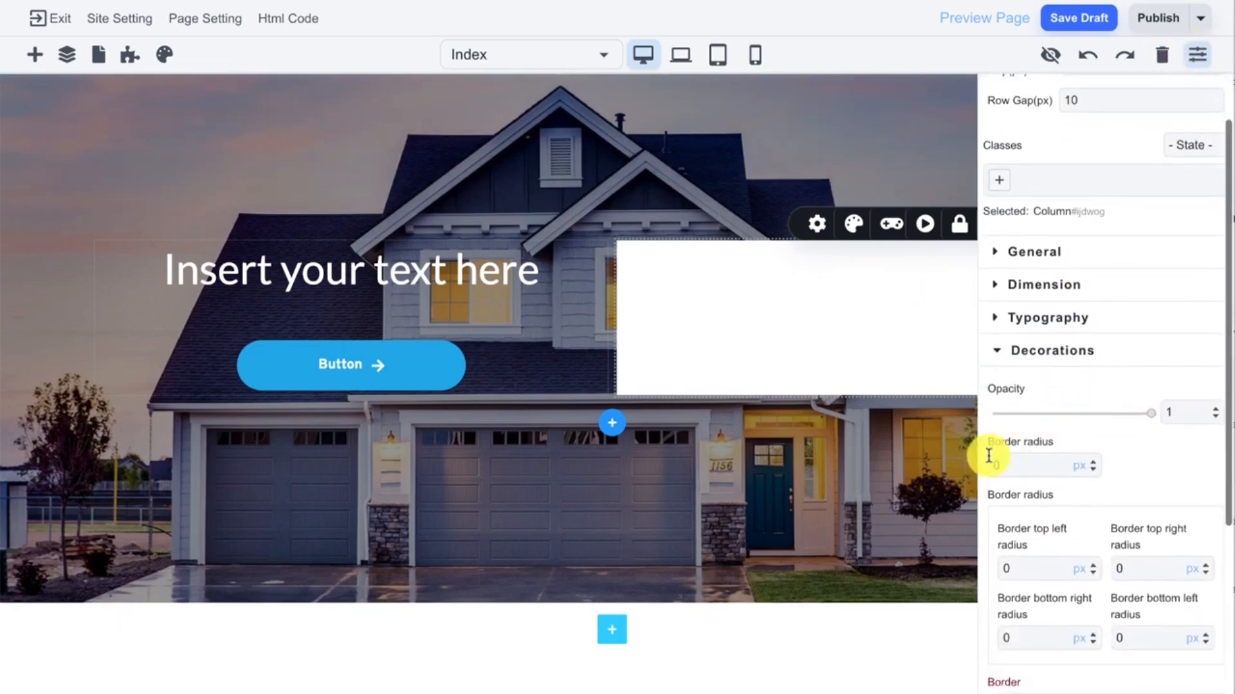
left_click(1043, 464)
mouse_move(1095, 465)
left_mouse_down()
mouse_move(1097, 350)
mouse_move(1097, 541)
mouse_move(1104, 347)
mouse_move(1100, 485)
mouse_move(1102, 358)
mouse_move(1097, 479)
mouse_move(1104, 454)
left_mouse_up()
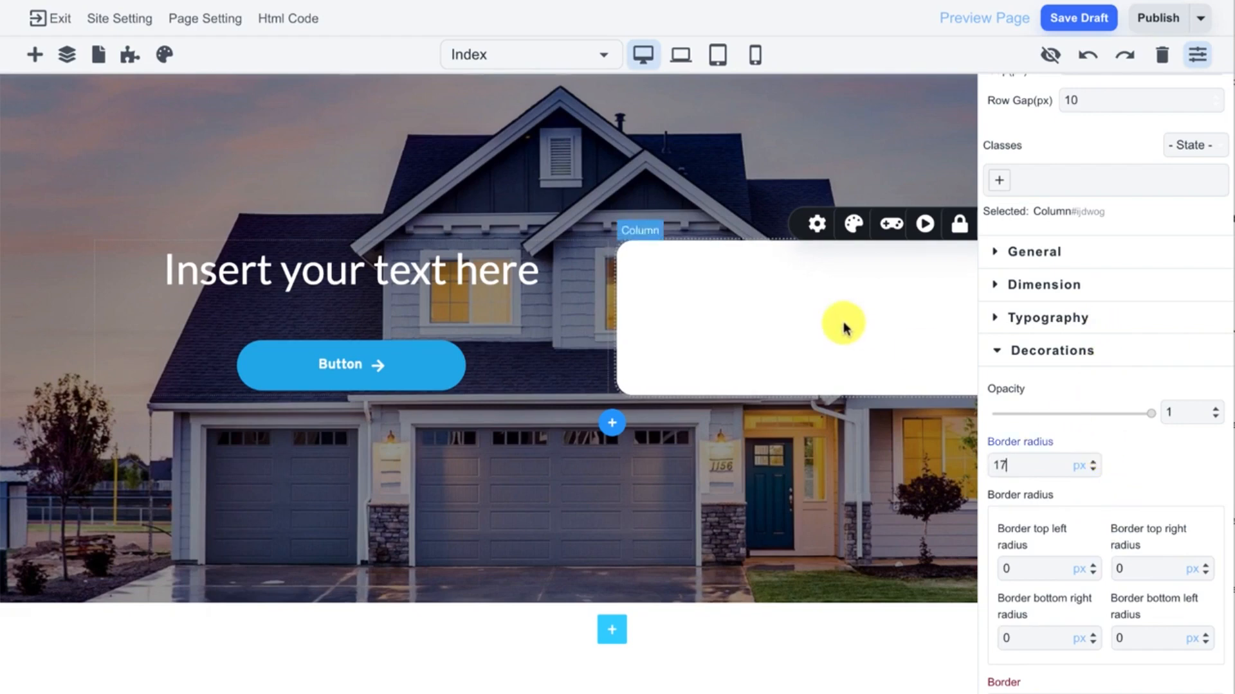
left_click(1200, 56)
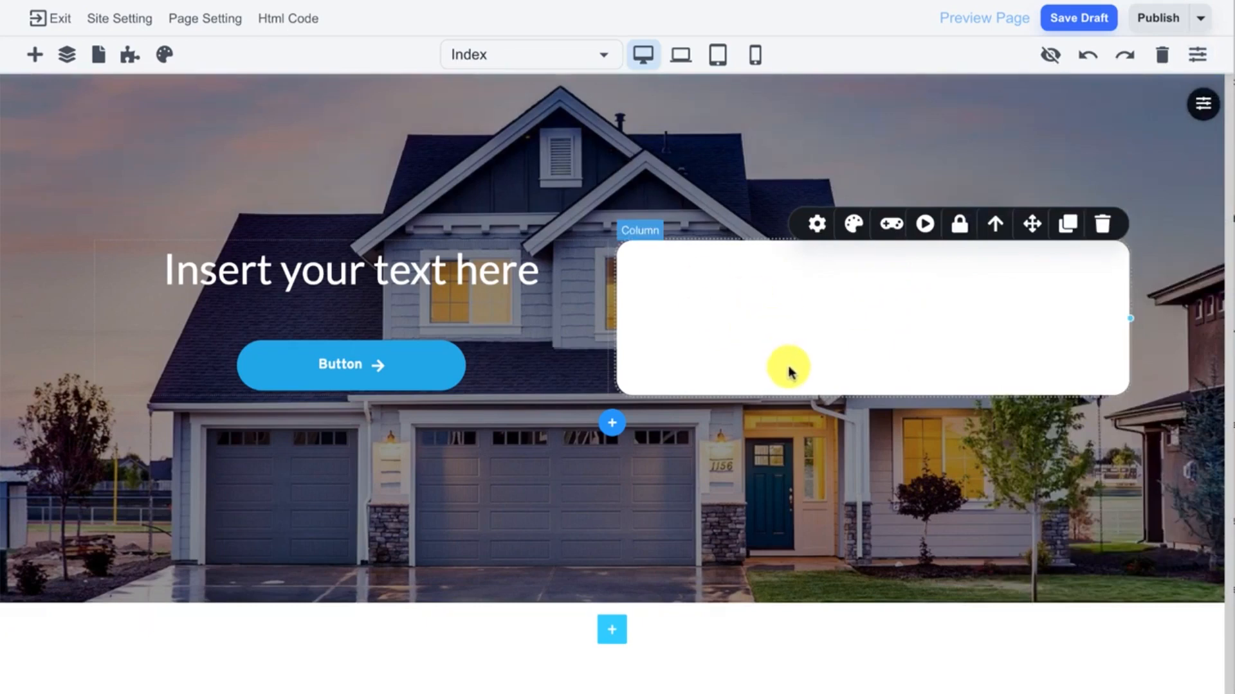
- Add a new section with the Blank layout below the house hero section
scroll(791, 366, "down", 1)
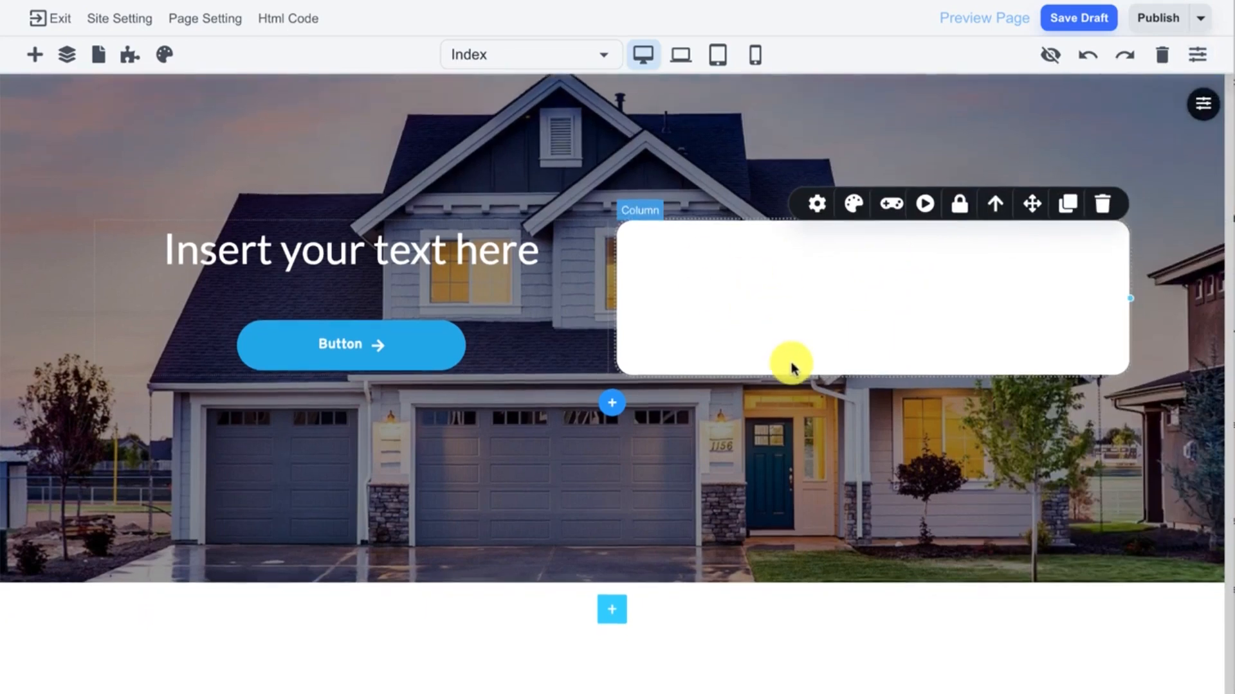
left_click(612, 609)
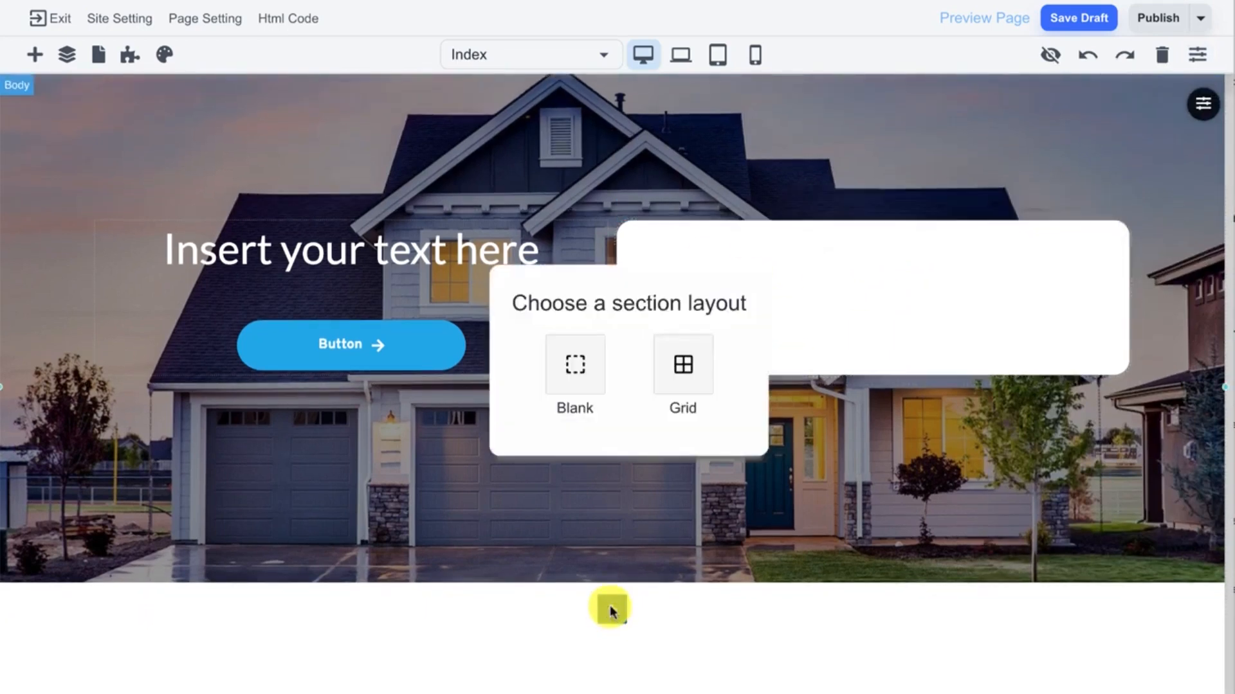
left_click(572, 388)
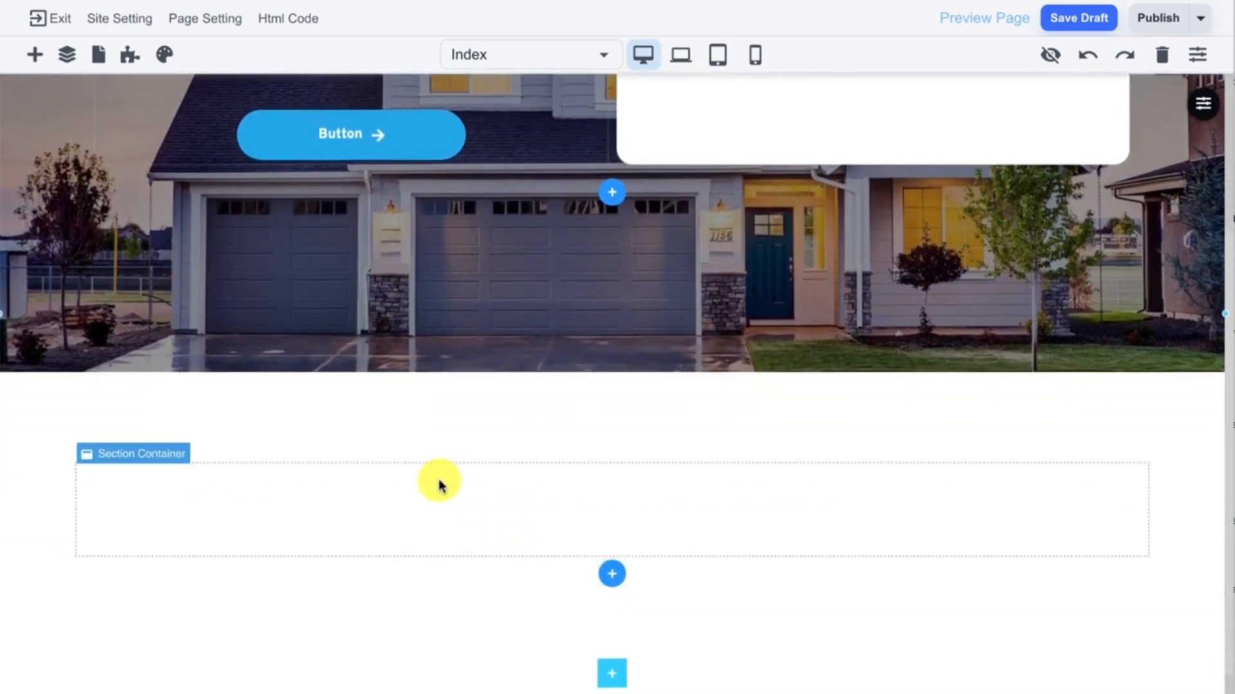
- Add a Grid element with four columns in a single row inside the new blank section
left_click(35, 56)
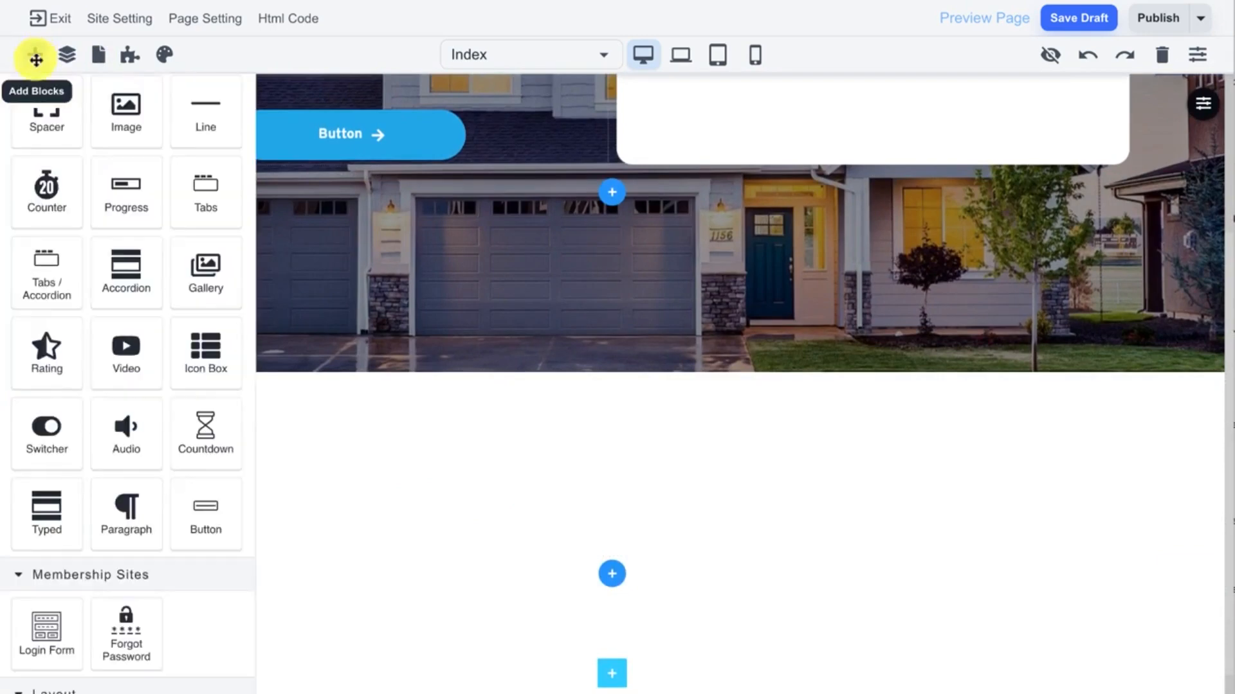
scroll(138, 504, "down", 3)
left_click_drag(124, 616, 470, 501)
left_click(731, 279)
left_click(724, 540)
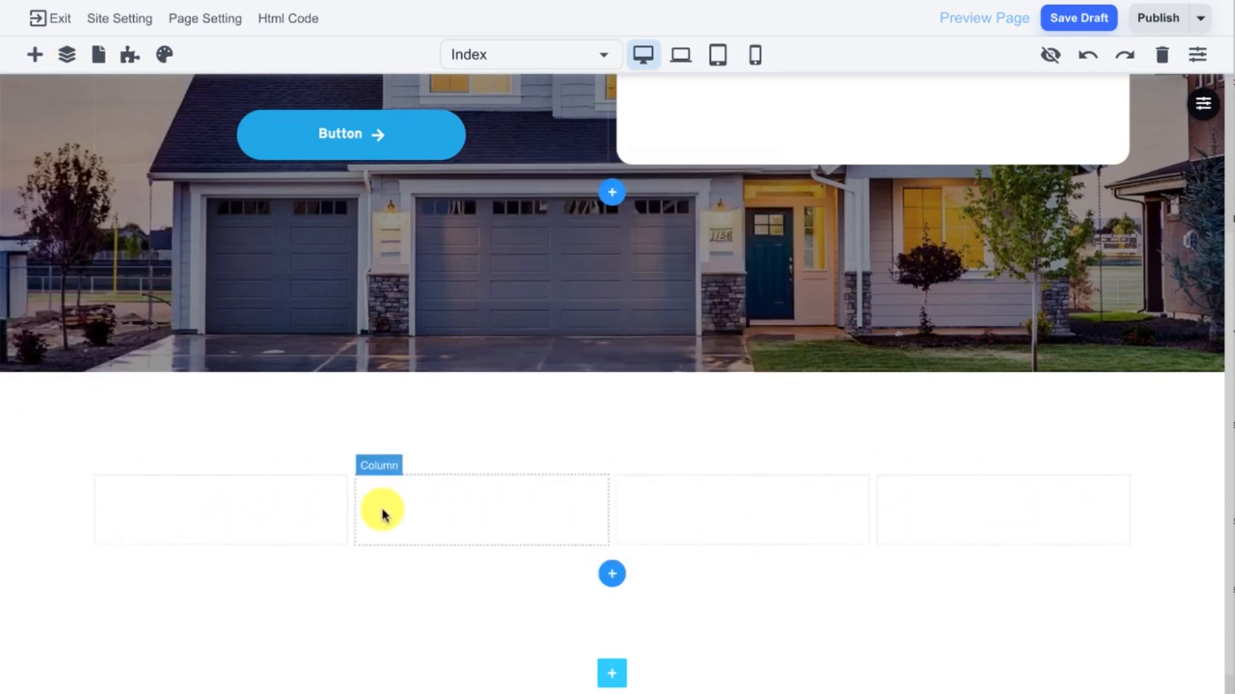
- Add an Icon element and a Text element beneath it in the second column of the four-column grid
left_click(30, 56)
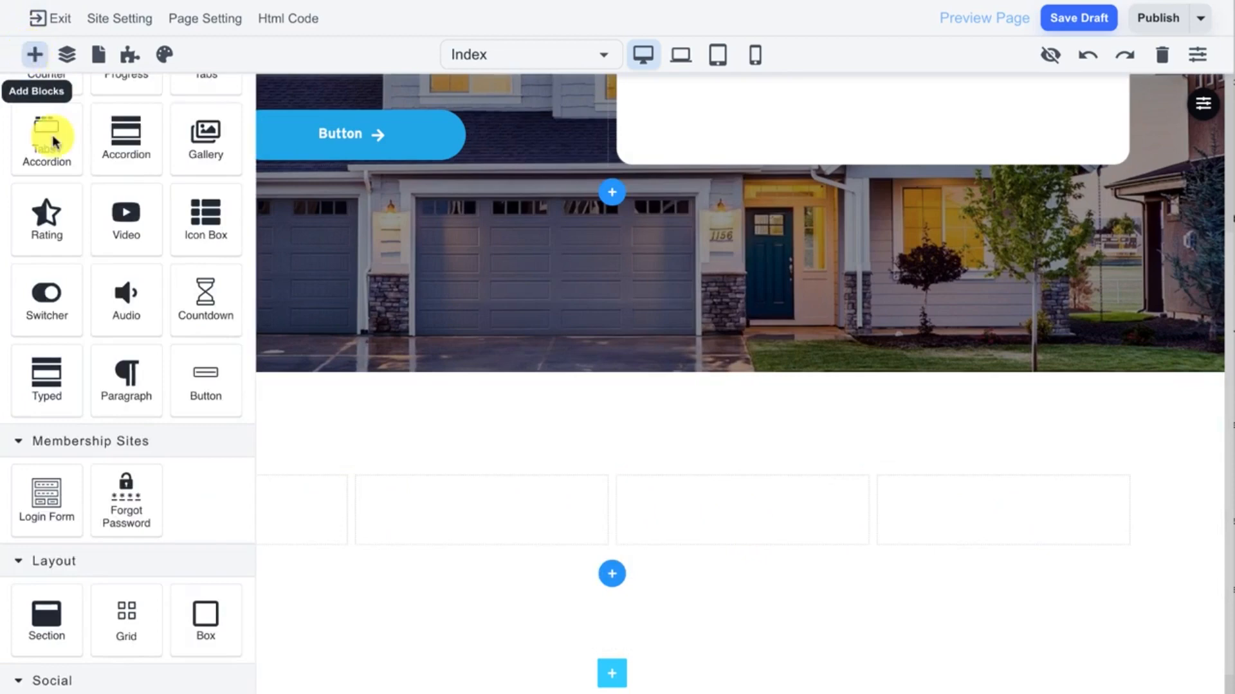
scroll(132, 273, "up", 4)
left_click_drag(206, 232, 460, 512)
left_click(32, 61)
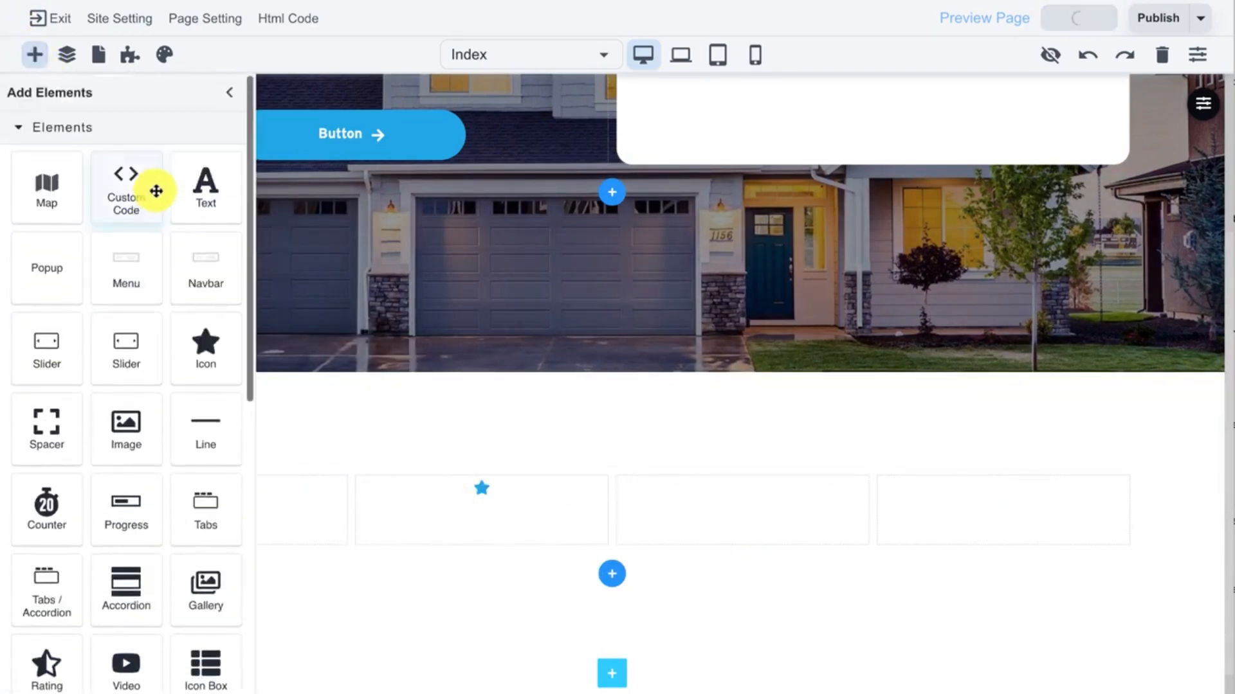
left_click_drag(232, 223, 492, 524)
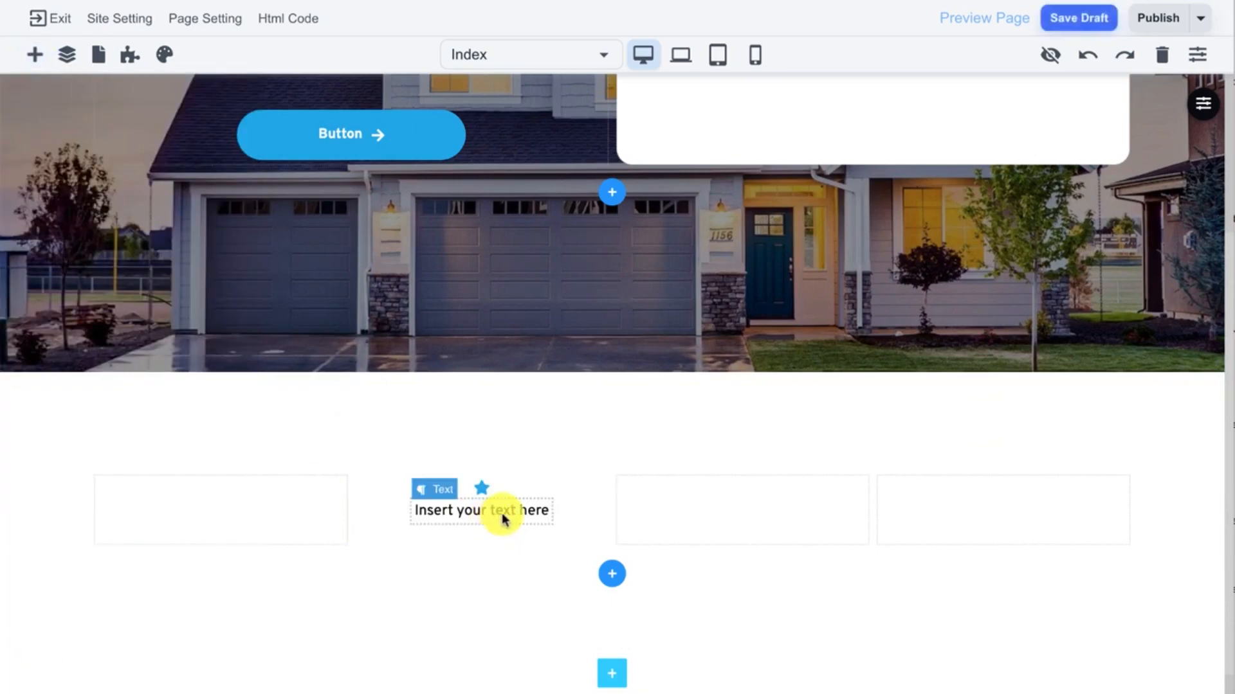
- Duplicate the text under the star icon and fill the copy with repeated "Insert your text here" as a paragraph
left_click(498, 512)
left_click(490, 485)
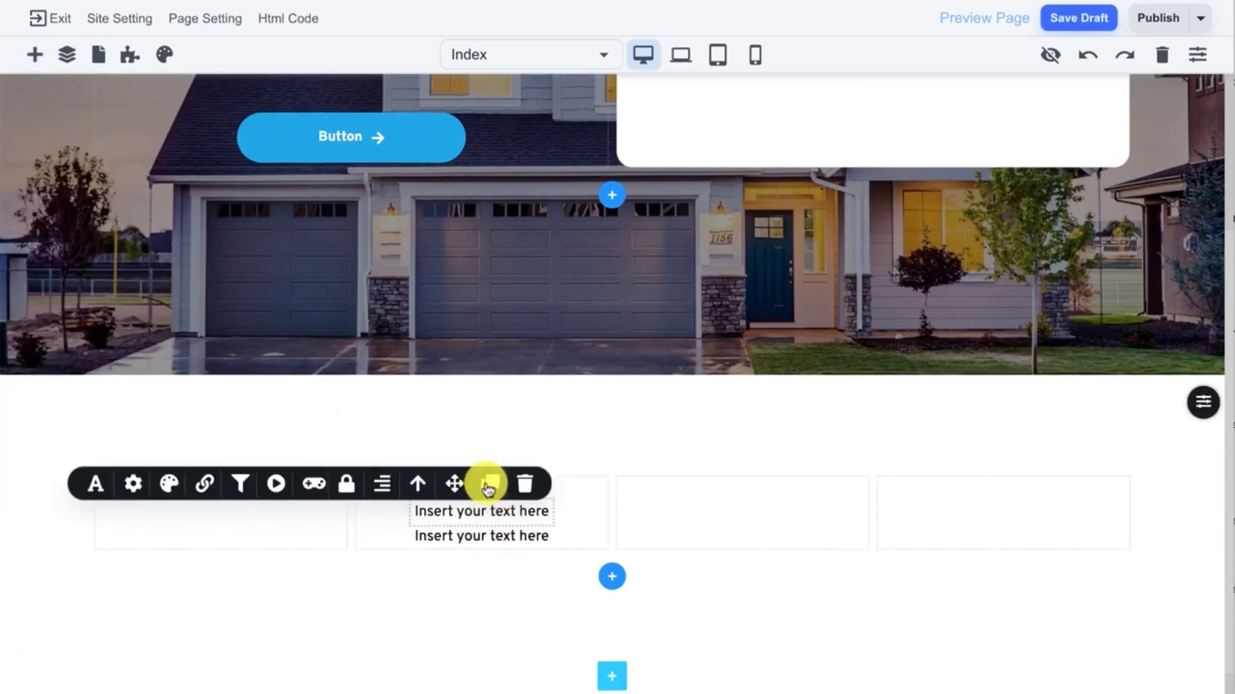
triple_click(486, 536)
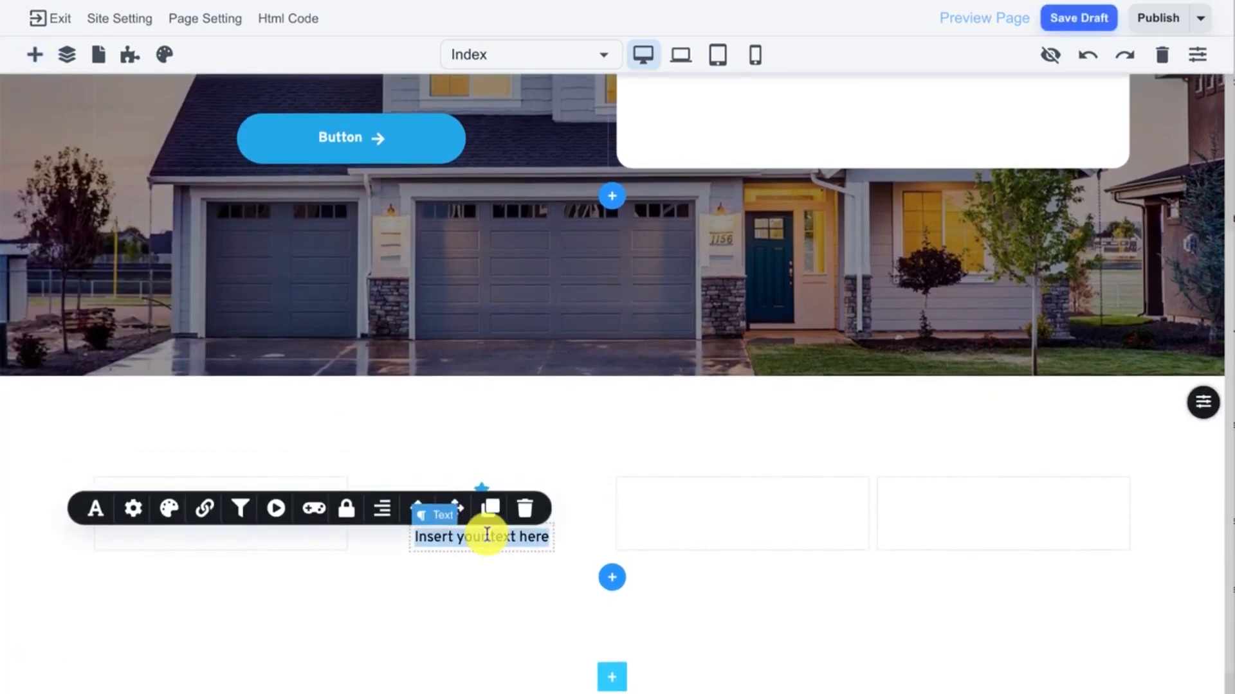
key("ctrl+v")
key("ctrl+v")
key("ctrl+v")
key("ctrl+v")
key("ctrl+v")
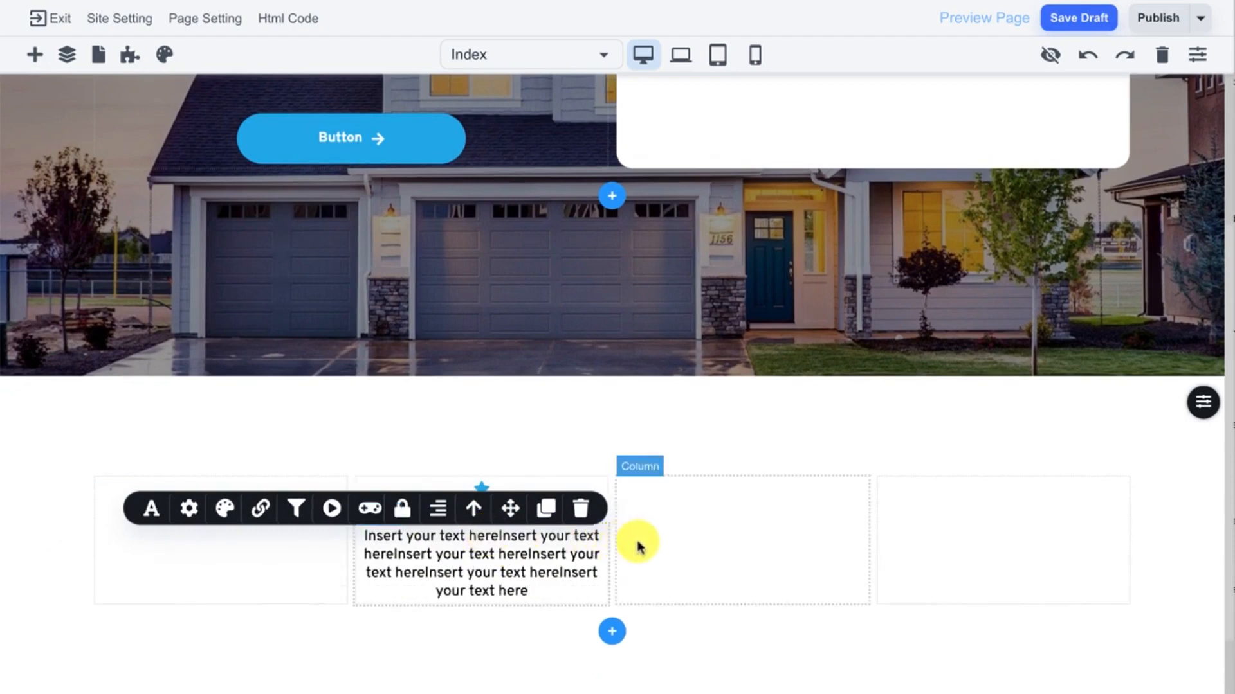
- Set the single-line text directly below the star icon to size 18 px and Bold weight
left_click(506, 515)
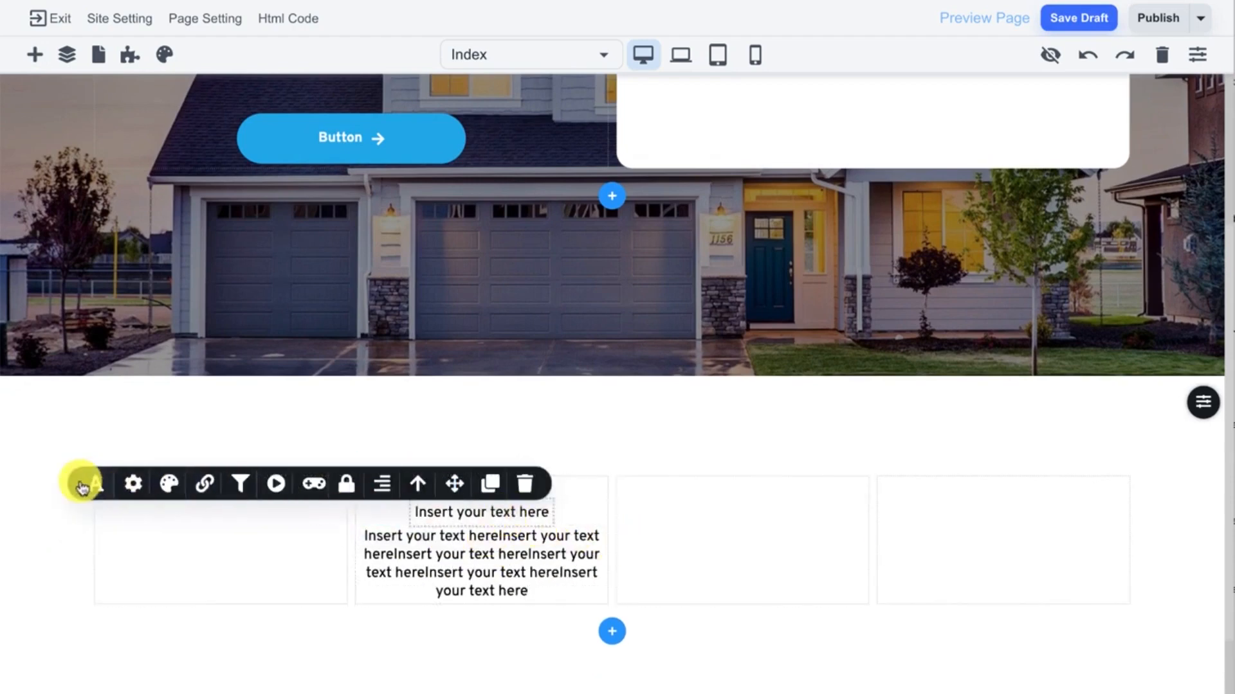
left_click(83, 488)
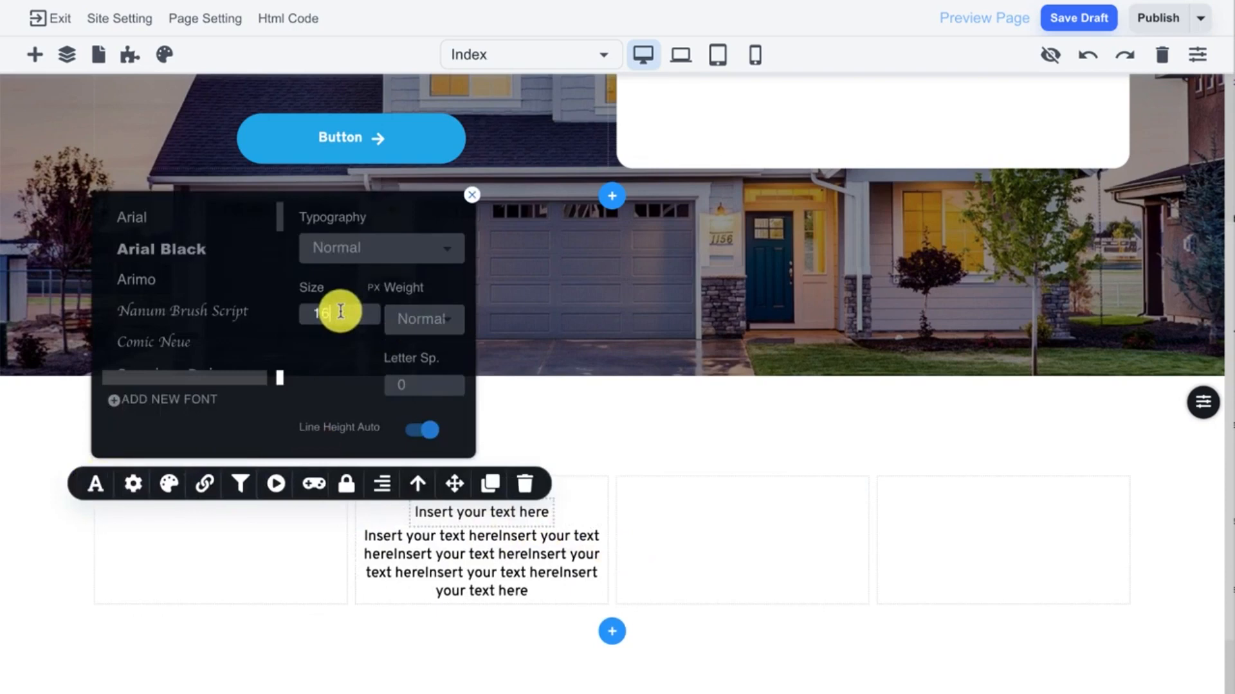
key("Up")
key("Up")
left_click(397, 316)
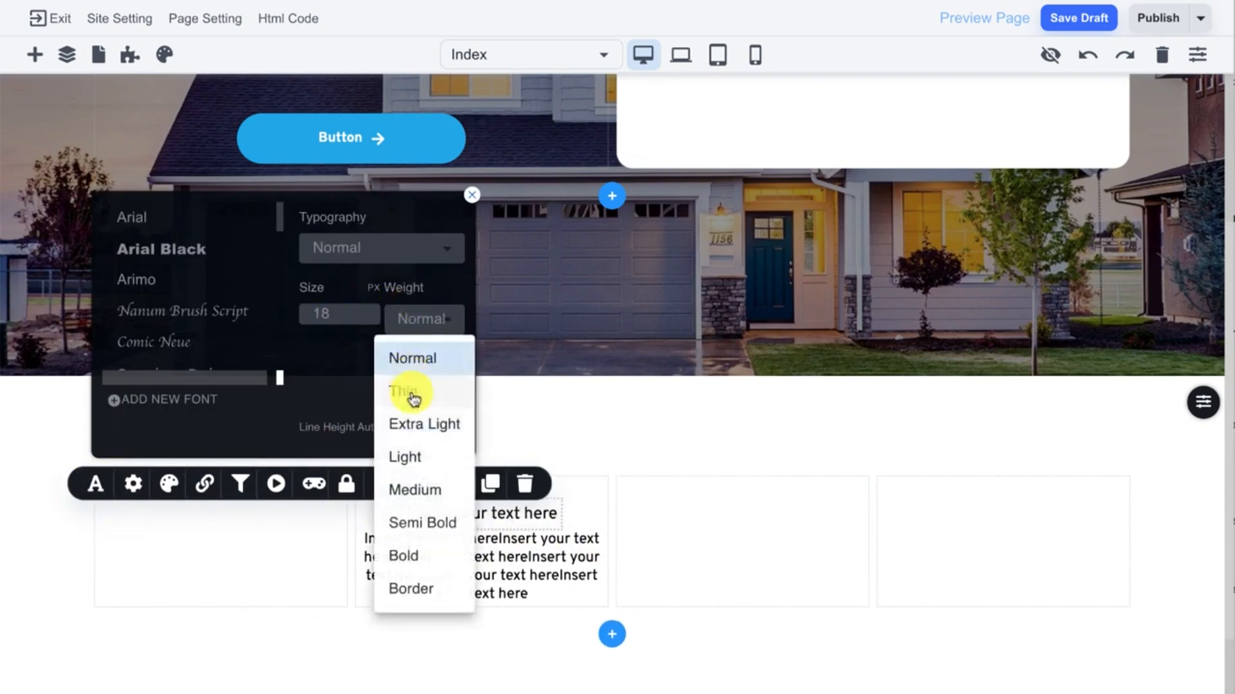
left_click(411, 554)
left_click(703, 540)
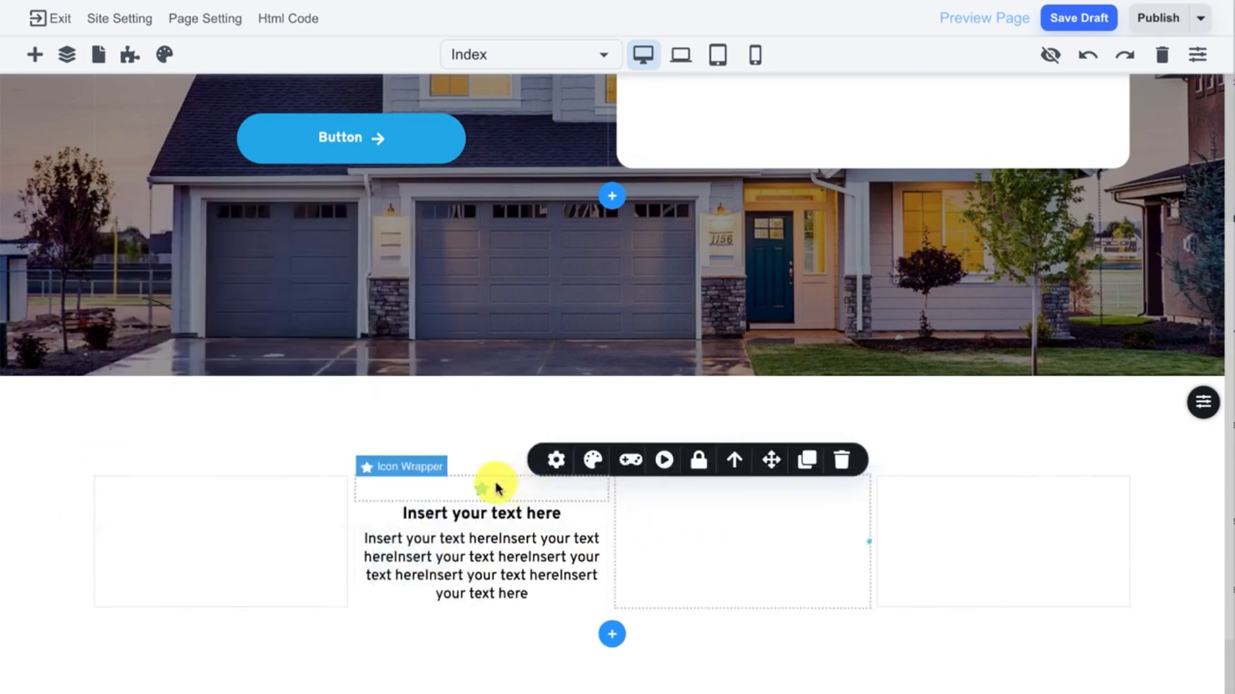
- Set the font of both the bold heading and the paragraph in the second column to Lato
left_click(466, 509)
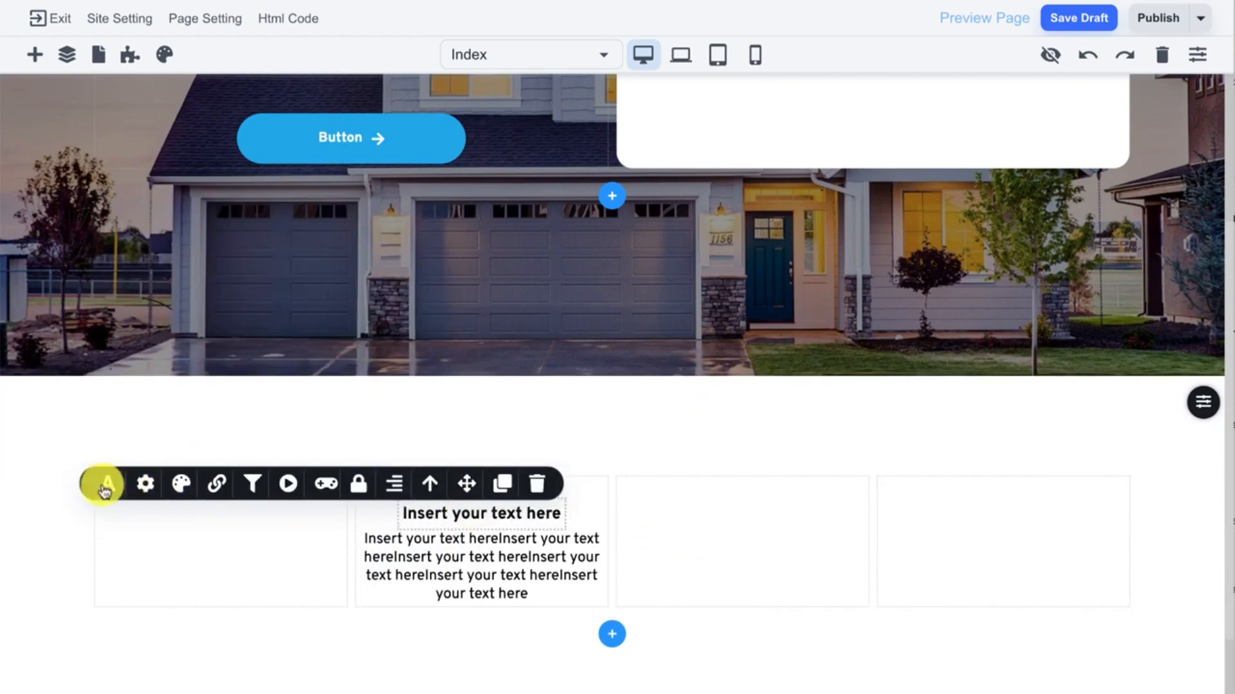
left_click(105, 484)
scroll(193, 336, "down", 3)
left_click(160, 283)
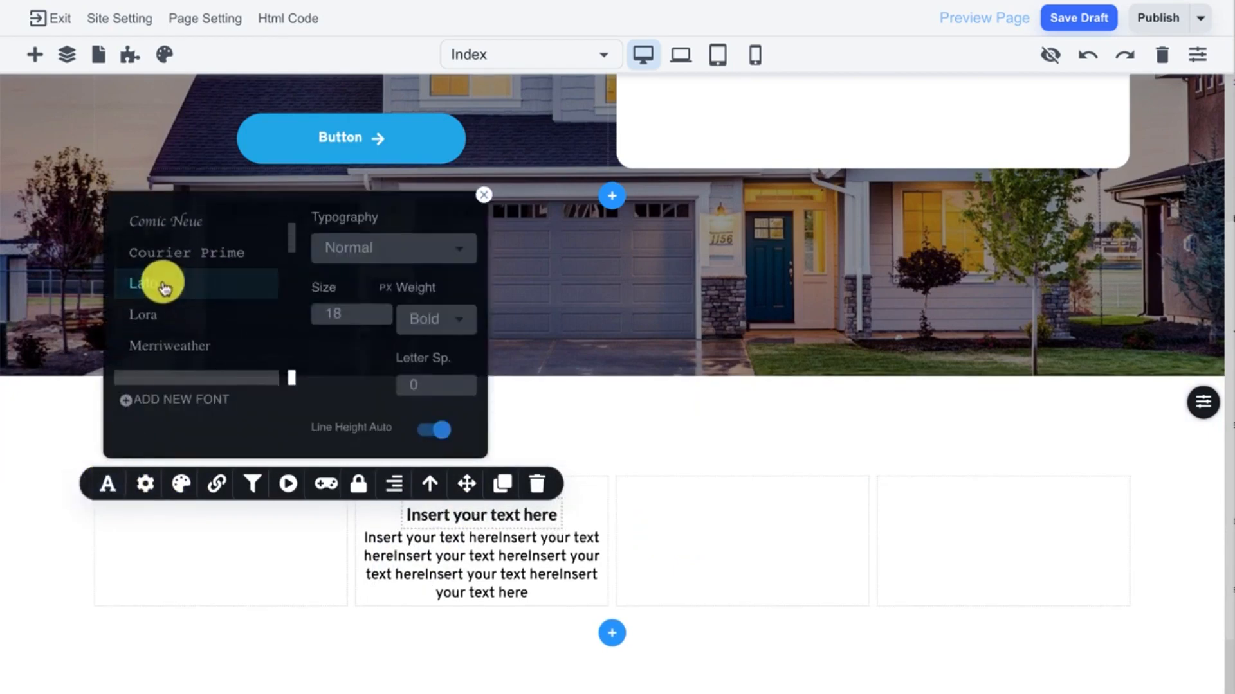
left_click(384, 543)
left_click(151, 511)
scroll(204, 336, "down", 2)
scroll(193, 321, "down", 1)
left_click(187, 310)
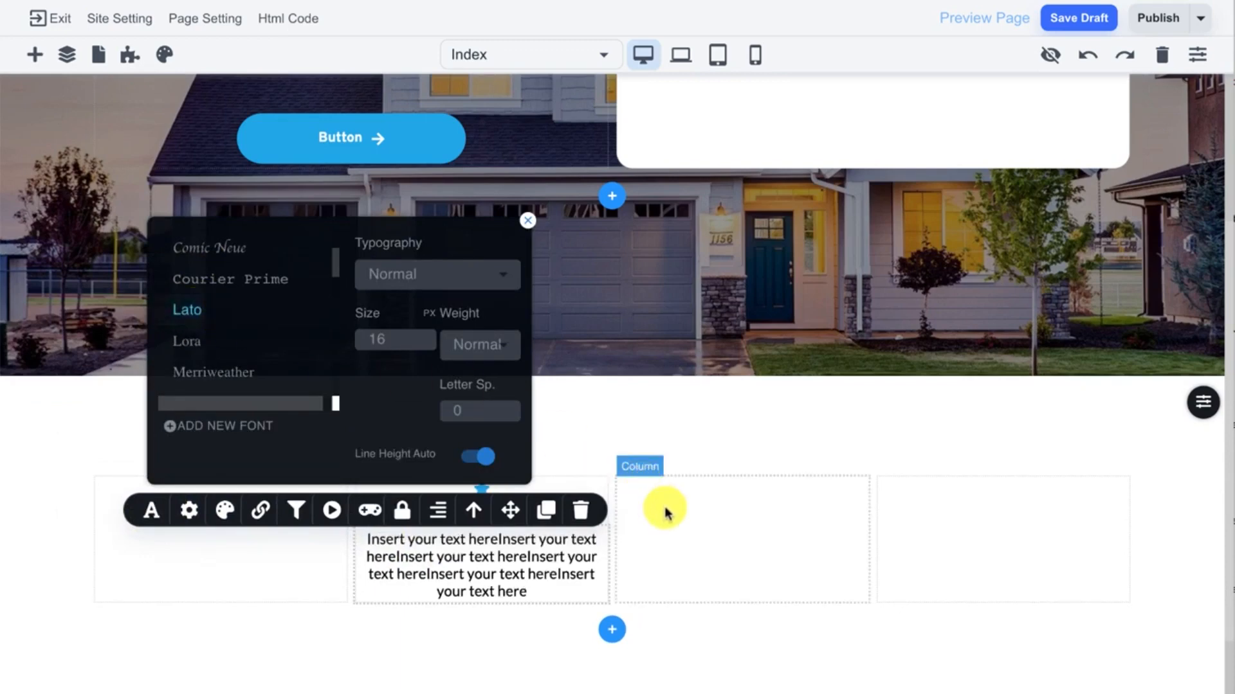
- Enlarge the star icon to the preset size above 24 and replace it with the solid clock icon
left_click(490, 495)
left_click(479, 490)
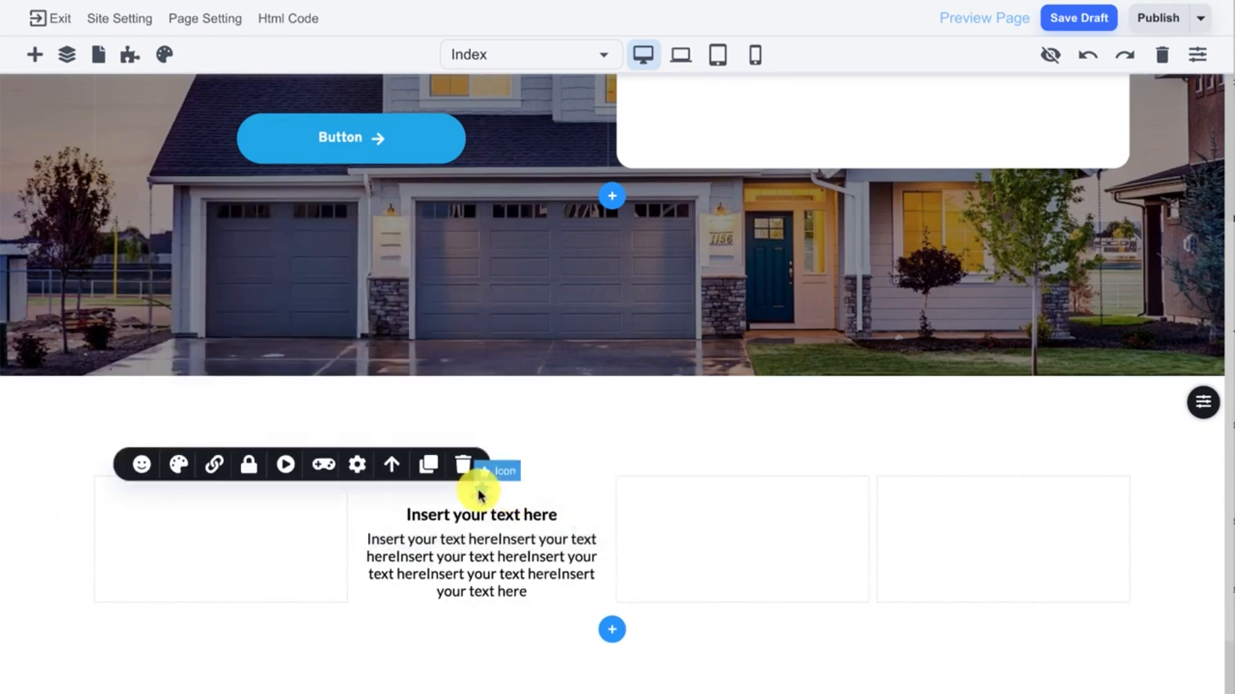
left_click(141, 467)
left_click(312, 407)
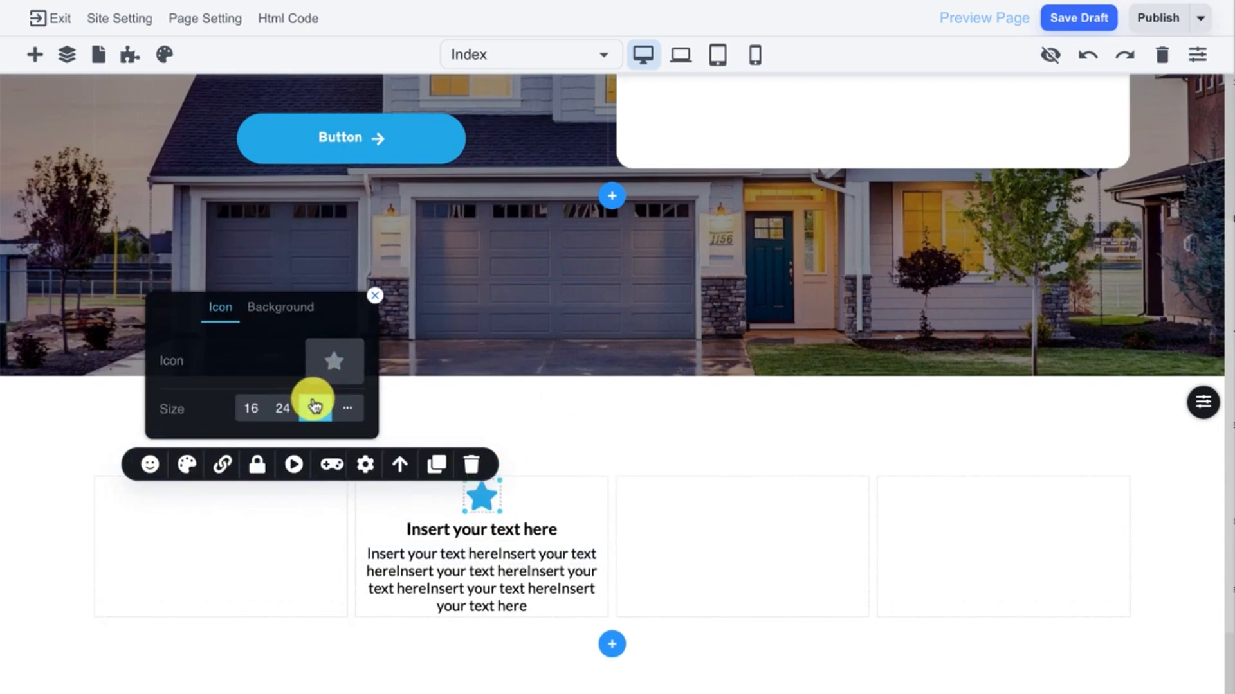
left_click(334, 356)
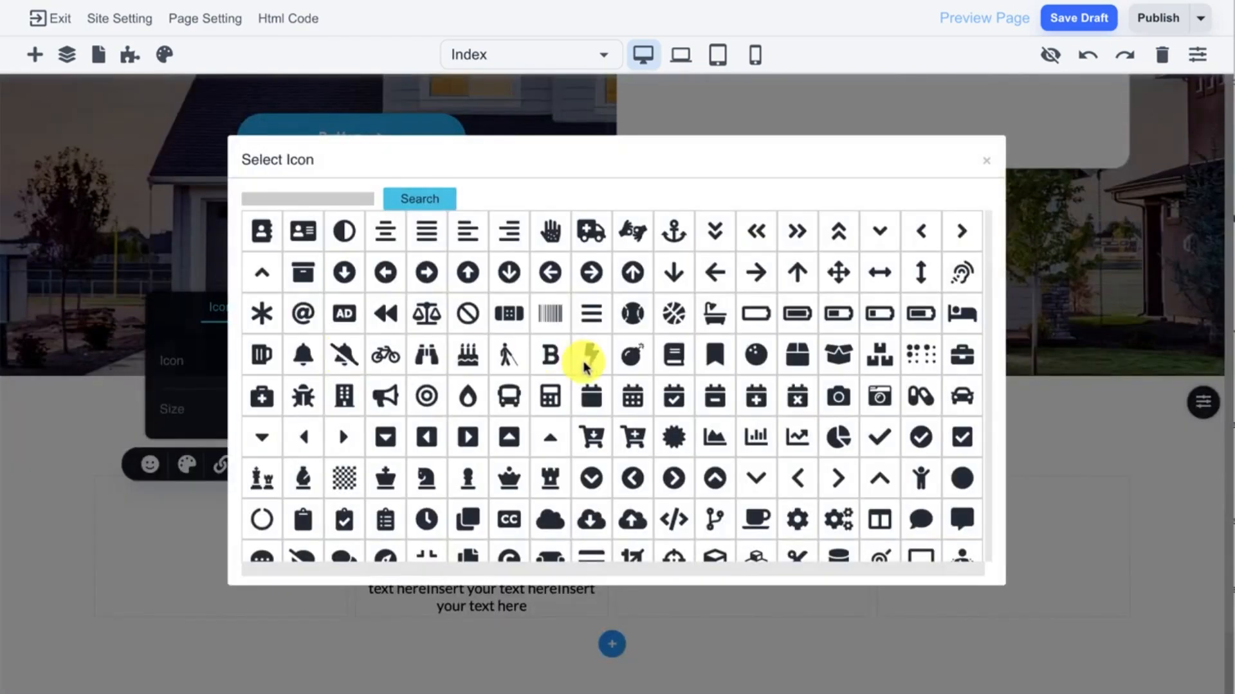
left_click(427, 522)
- Change the clock icon's color to bright green
left_click(185, 464)
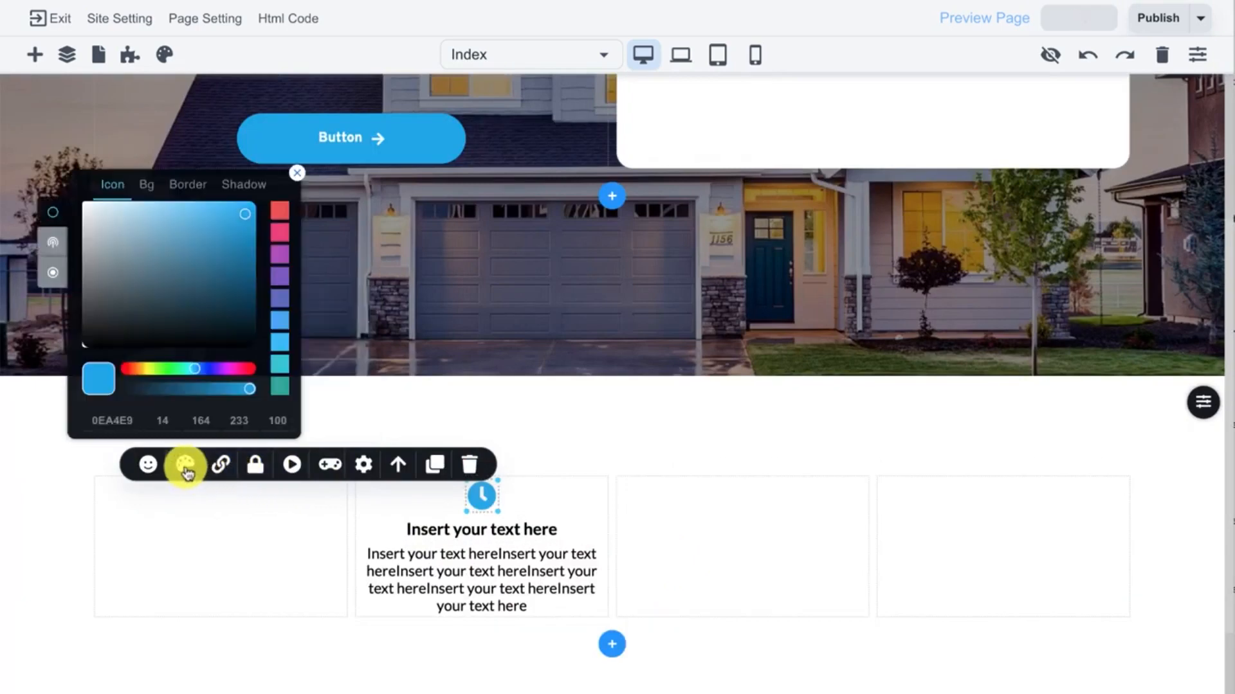
left_click(162, 370)
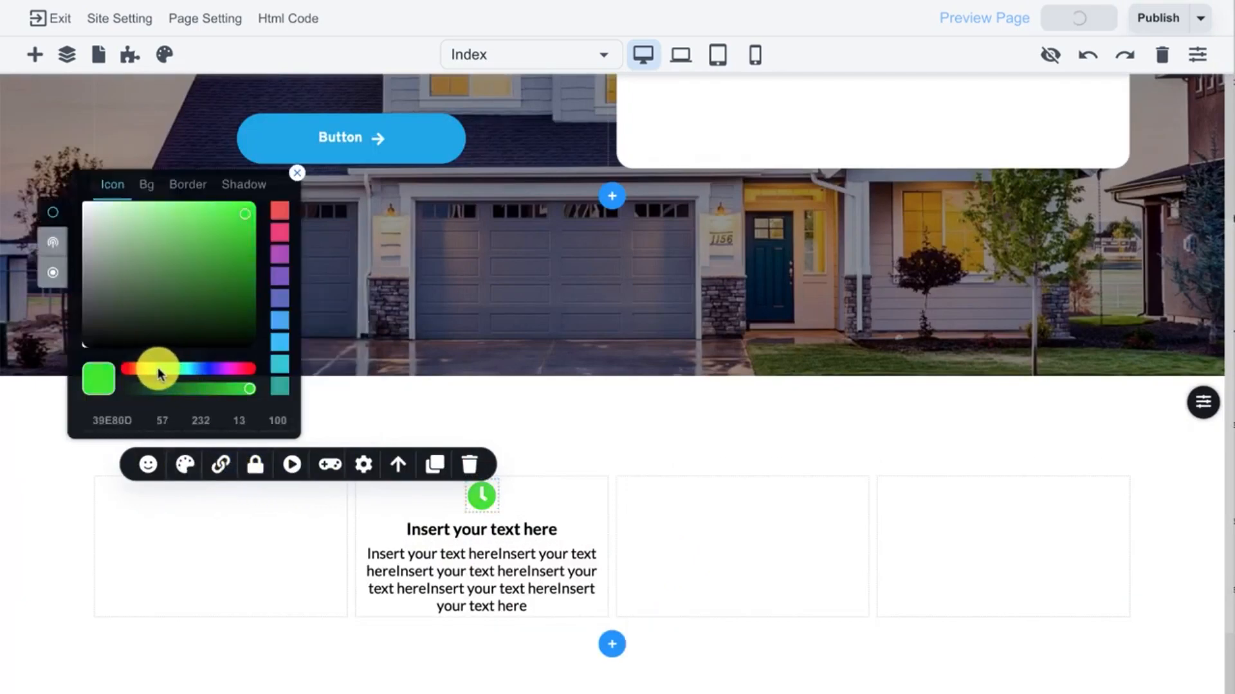
left_click(732, 507)
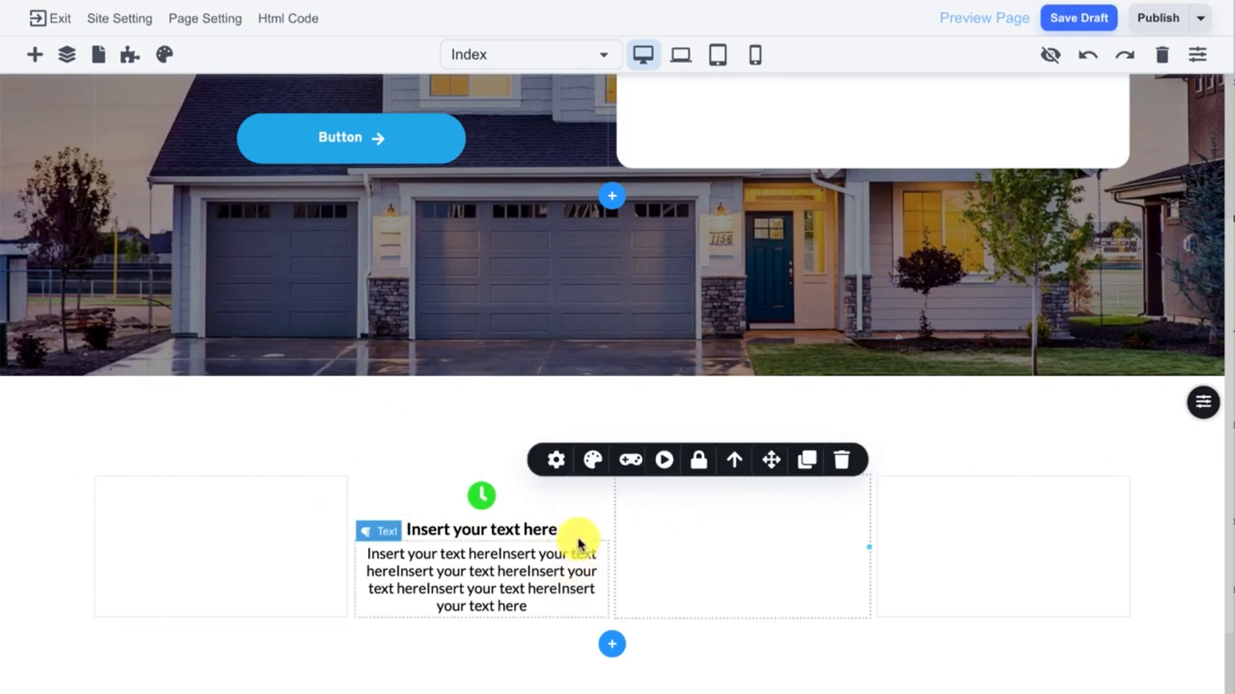
- Duplicate the finished clock icon column three times within the grid
left_click(591, 503)
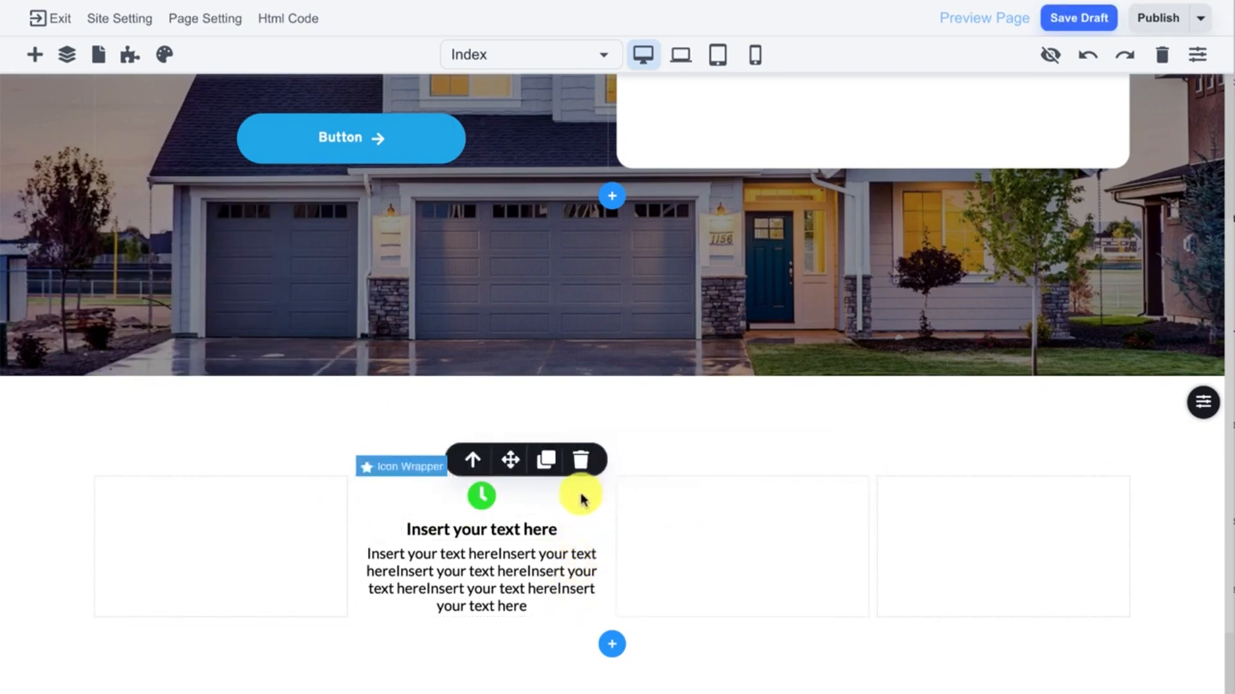
left_click(468, 459)
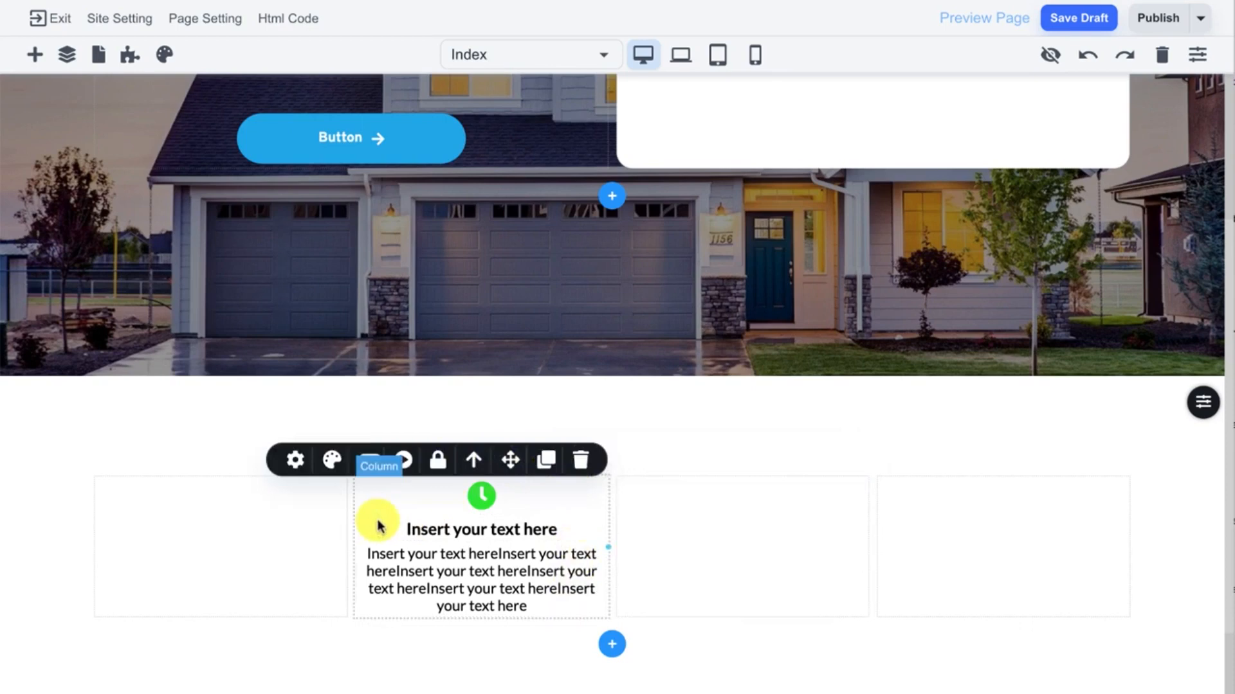
left_click(550, 461)
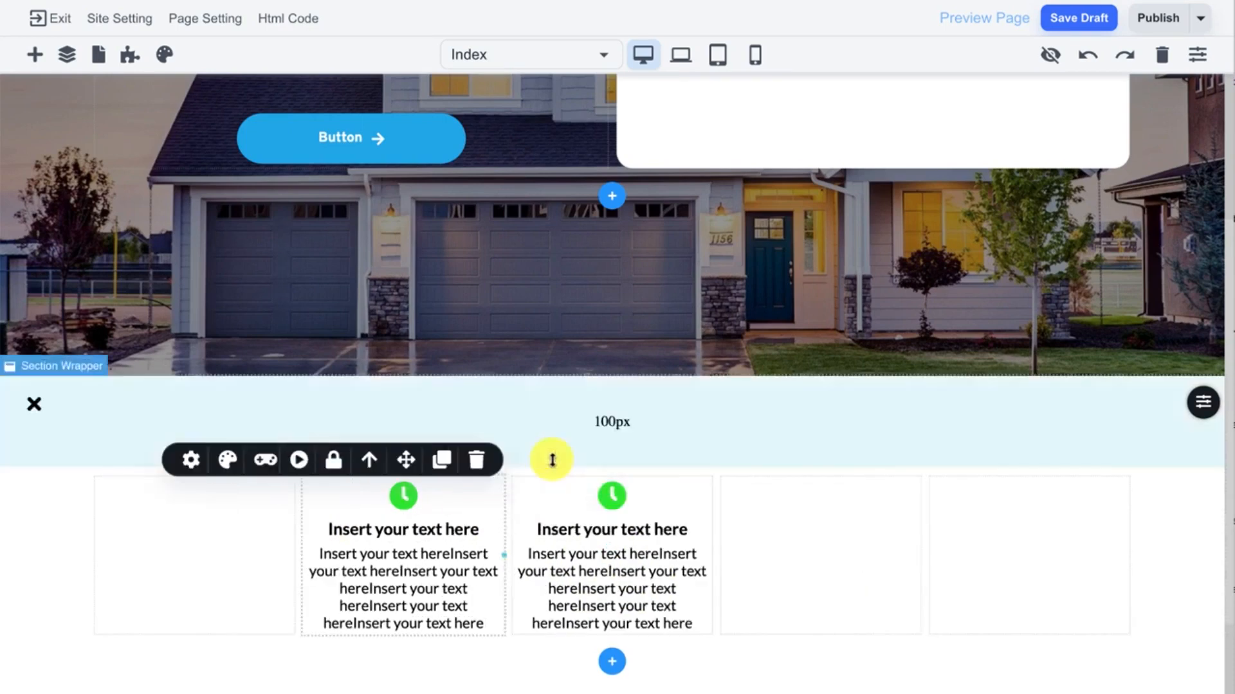
left_click(448, 462)
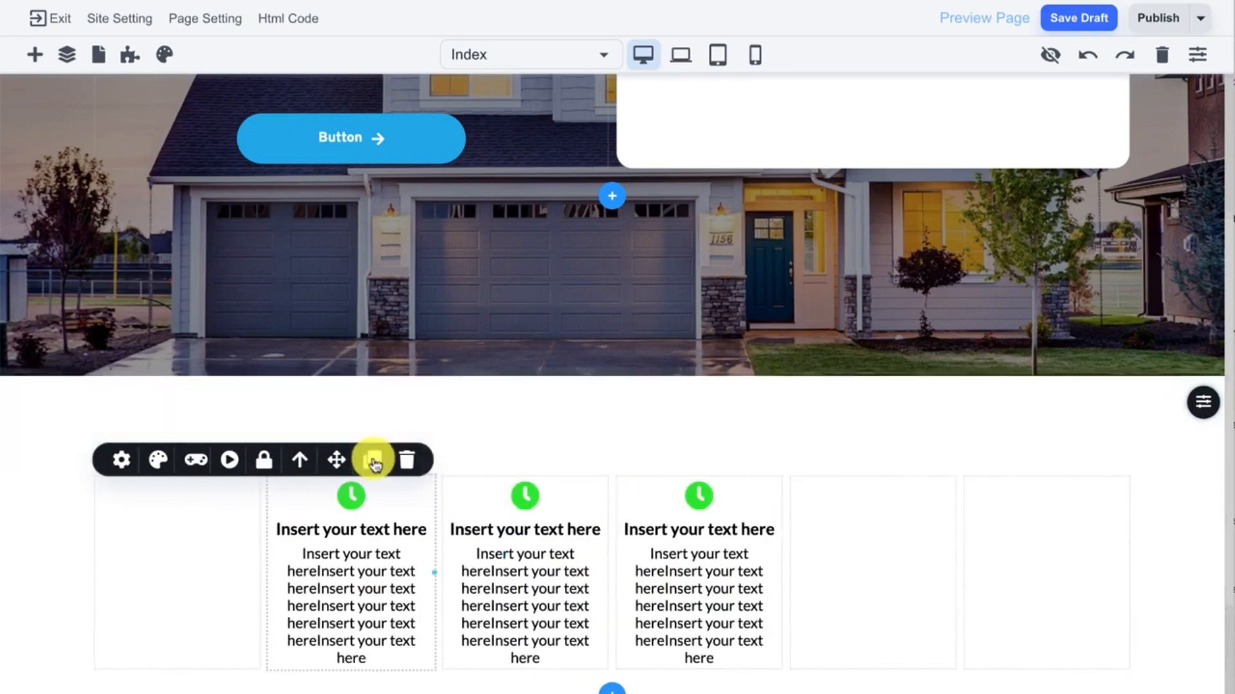
left_click(369, 462)
- Delete the three empty columns so the grid keeps only the four filled ones
left_click(896, 523)
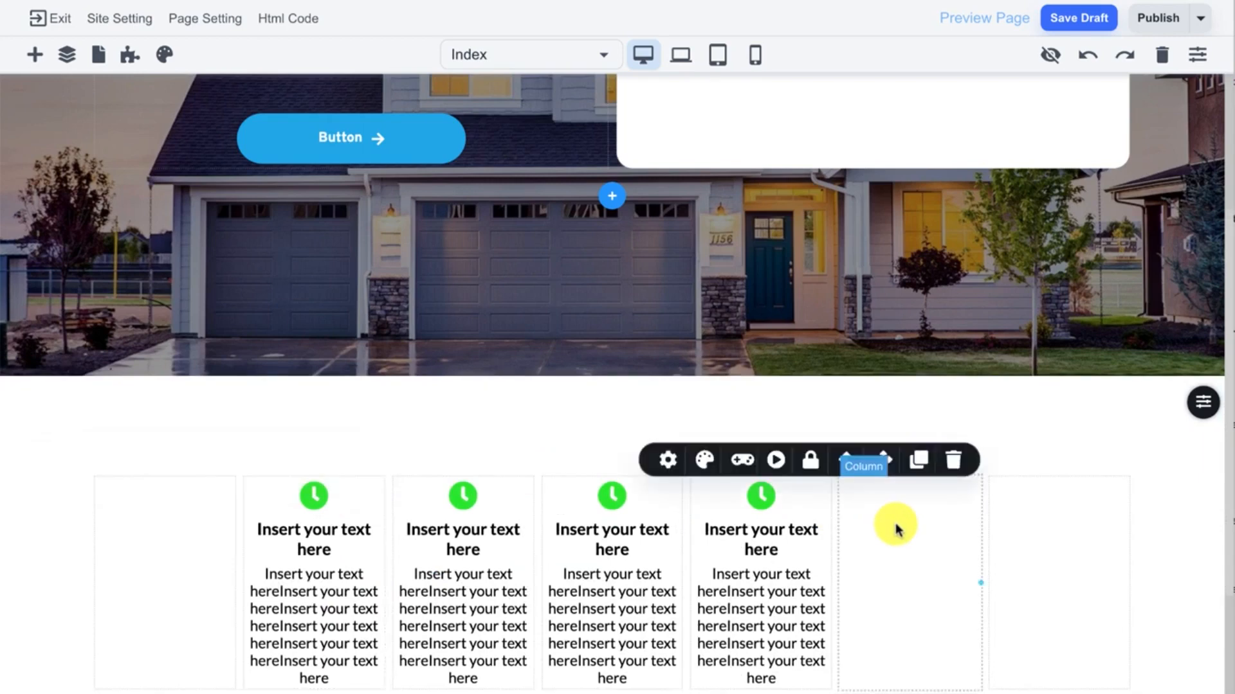
left_click(950, 465)
left_click(1043, 513)
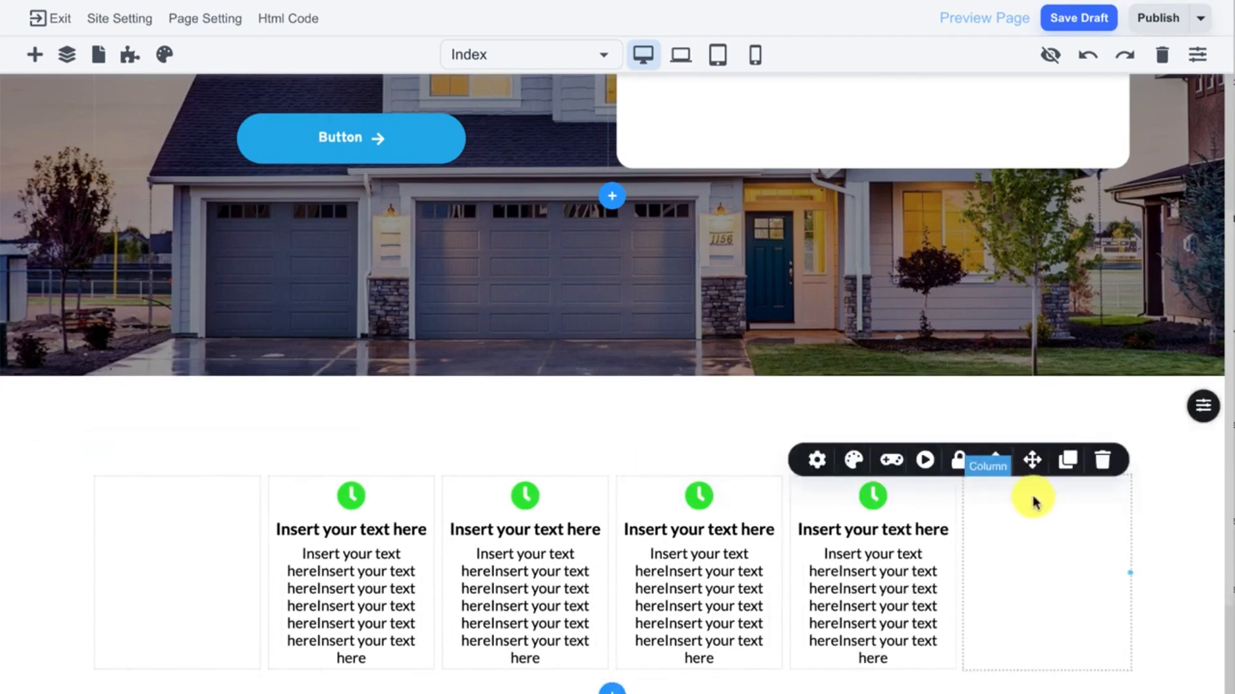
left_click(1102, 465)
left_click(276, 535)
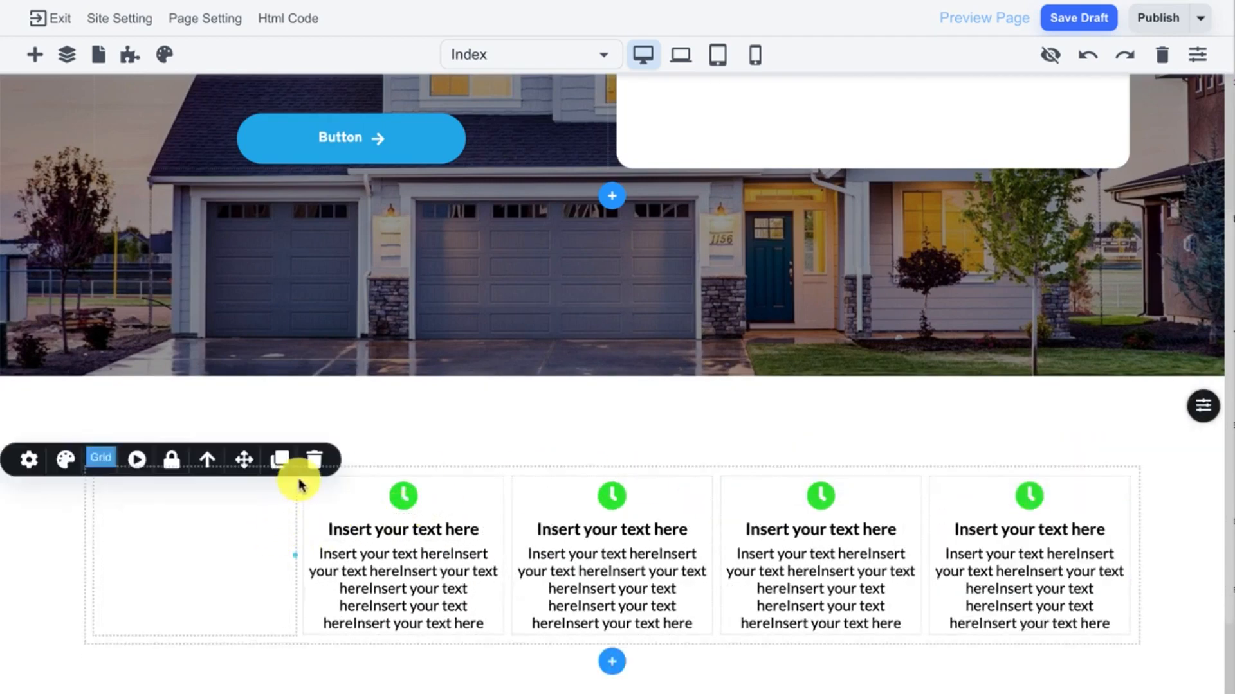
left_click(315, 464)
- Replace the icons in the second, third and fourth columns with a hand, a checked square and a shopping cart with a plus
double_click(481, 495)
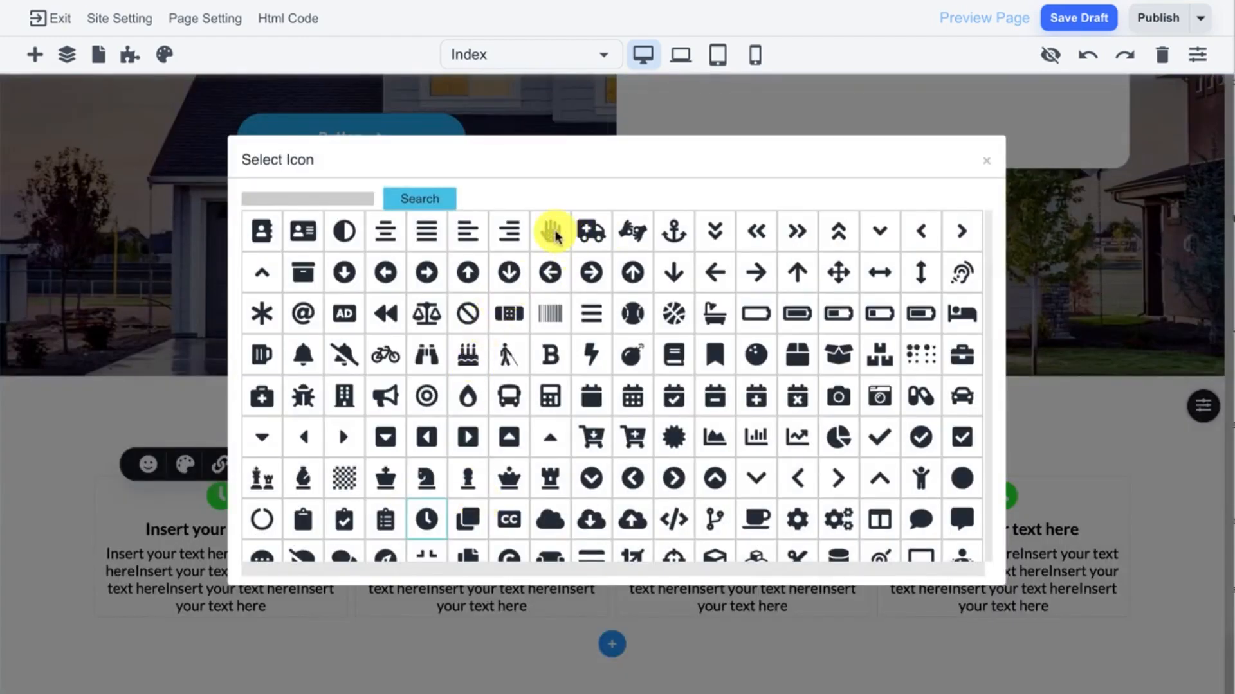
left_click(552, 233)
double_click(739, 498)
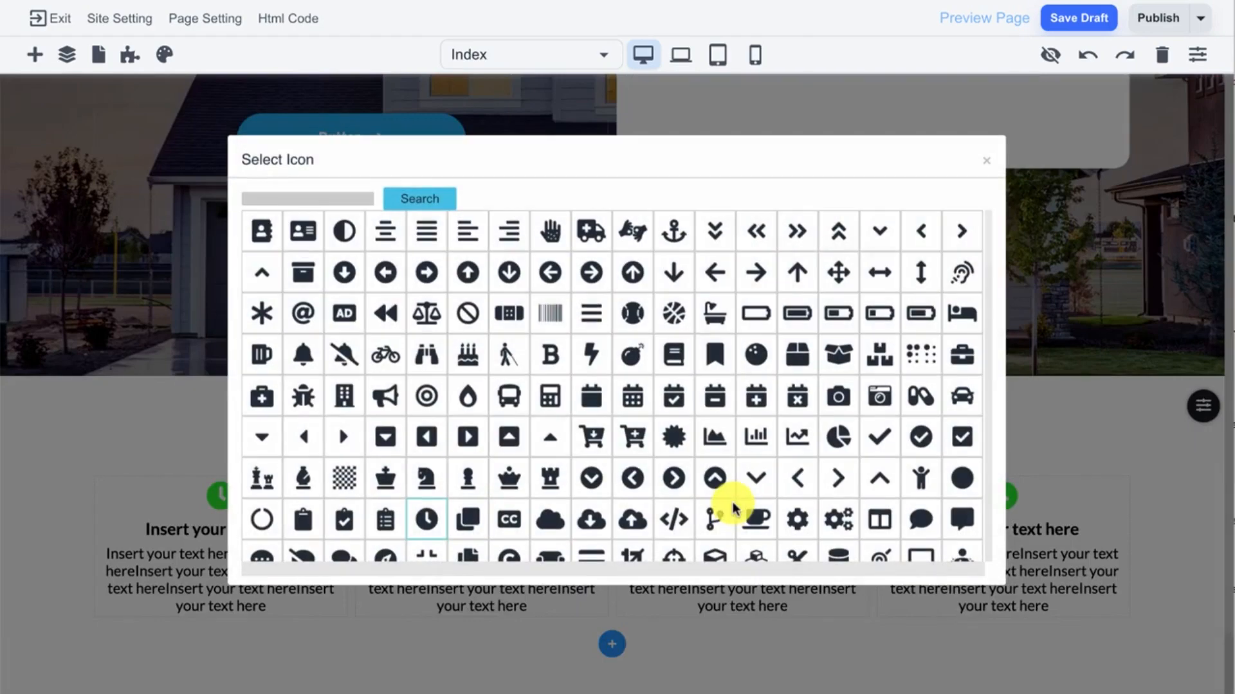
left_click(958, 437)
double_click(1005, 496)
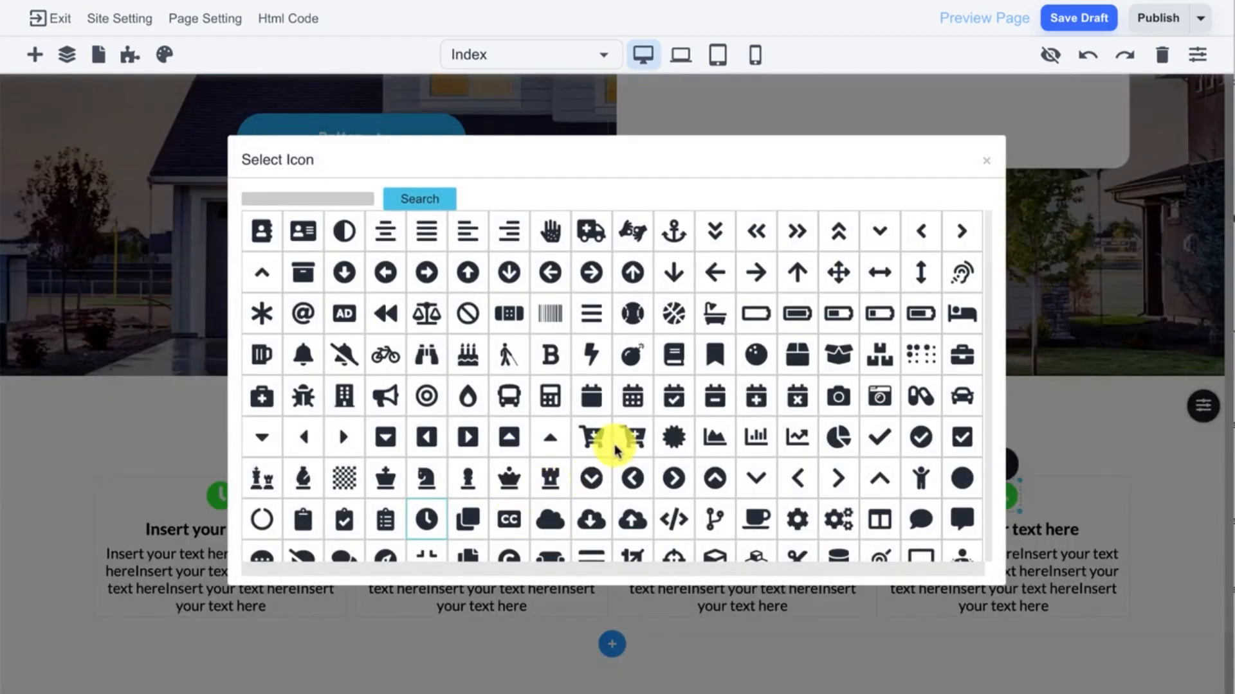
left_click(627, 438)
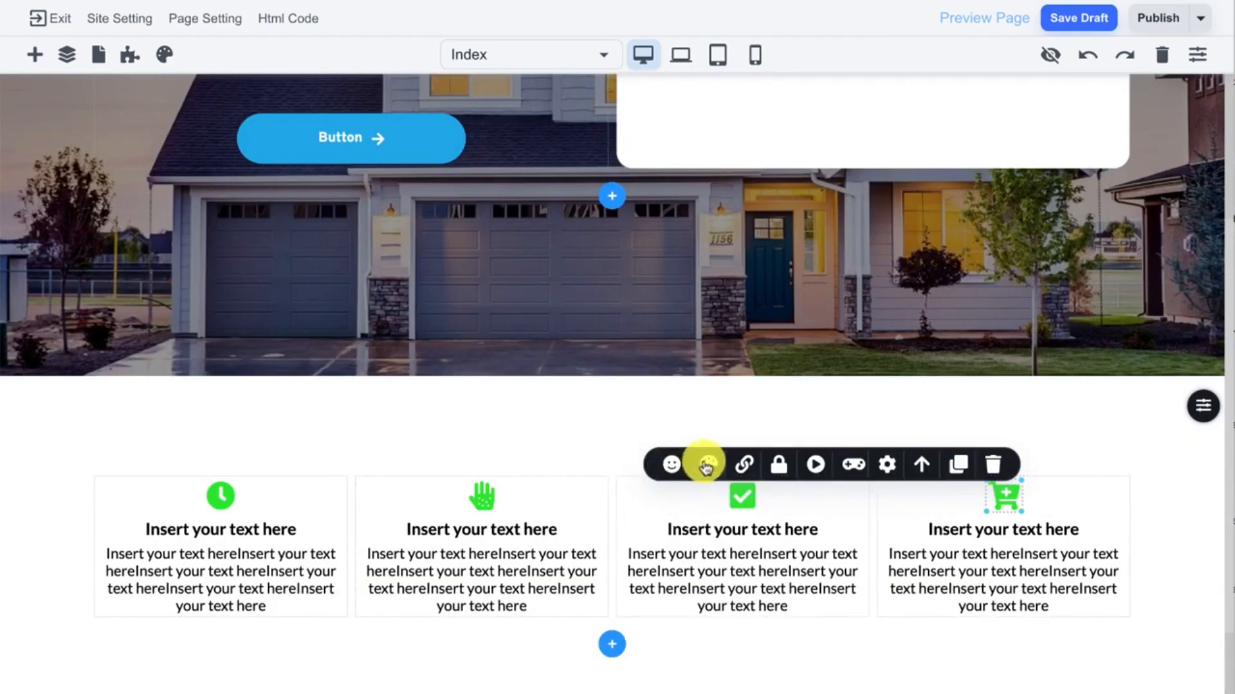
- Change the shopping cart icon's color to blue
left_click(706, 463)
left_click_drag(733, 368, 719, 369)
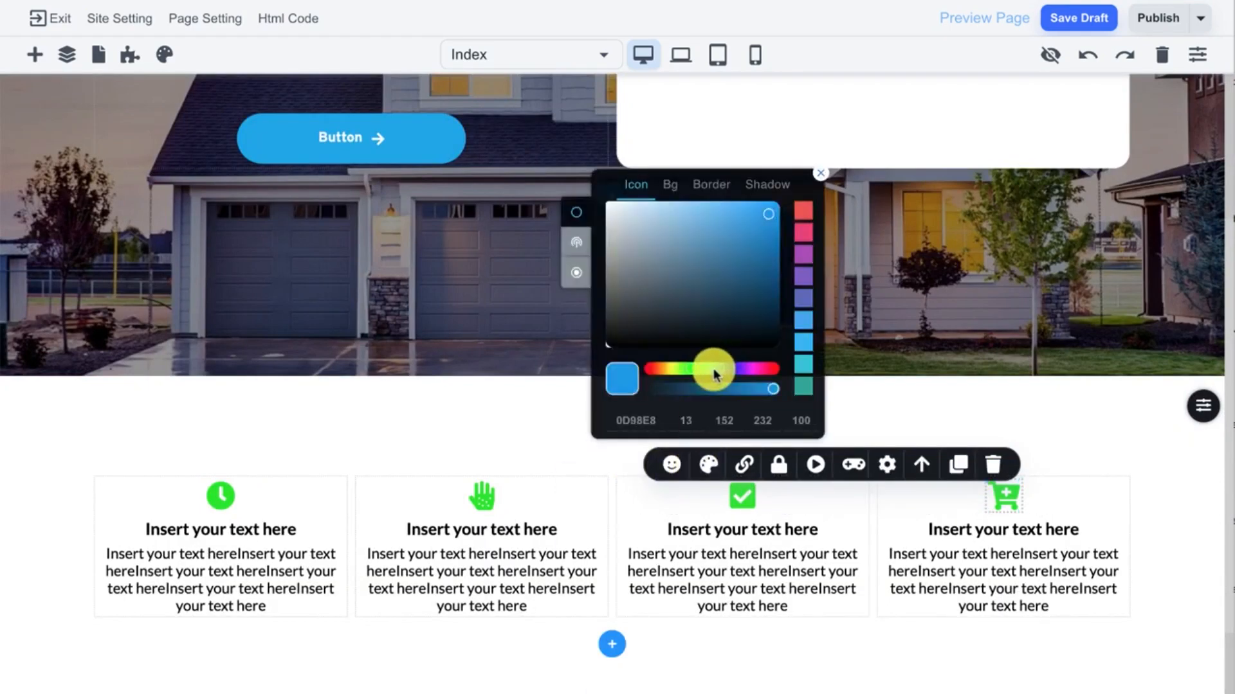
left_click(932, 547)
- Add a new blank section below the four-column feature section
scroll(515, 461, "down", 3)
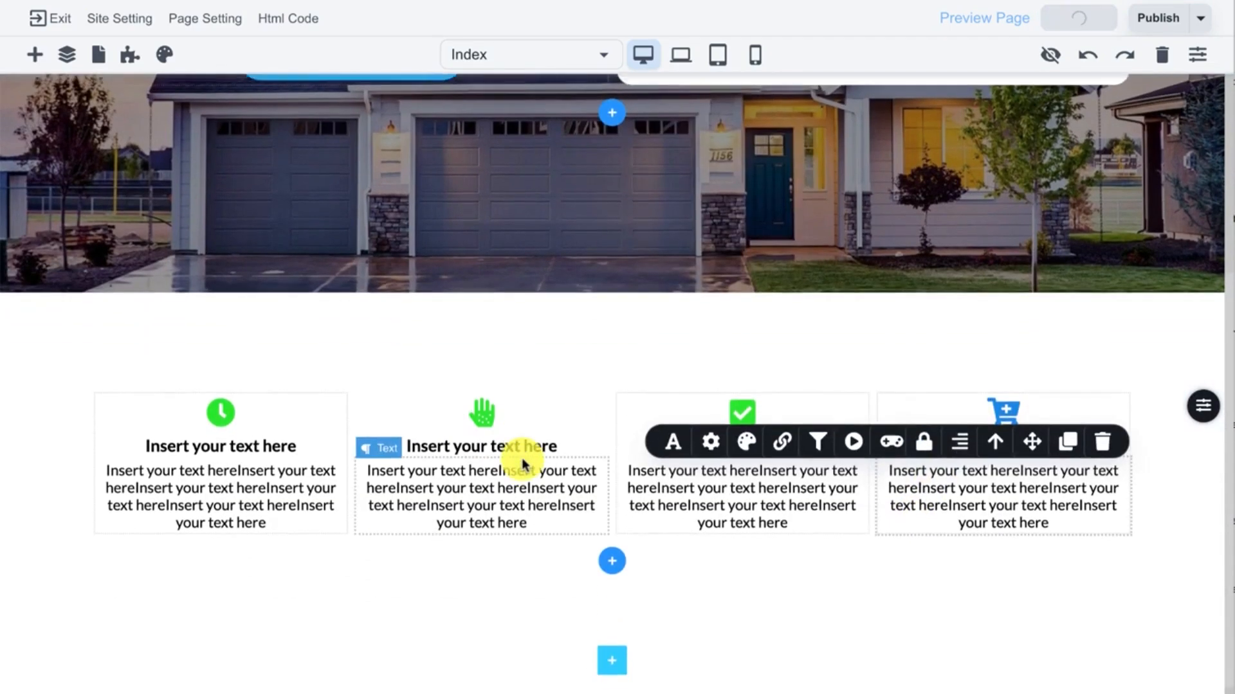
left_click(612, 608)
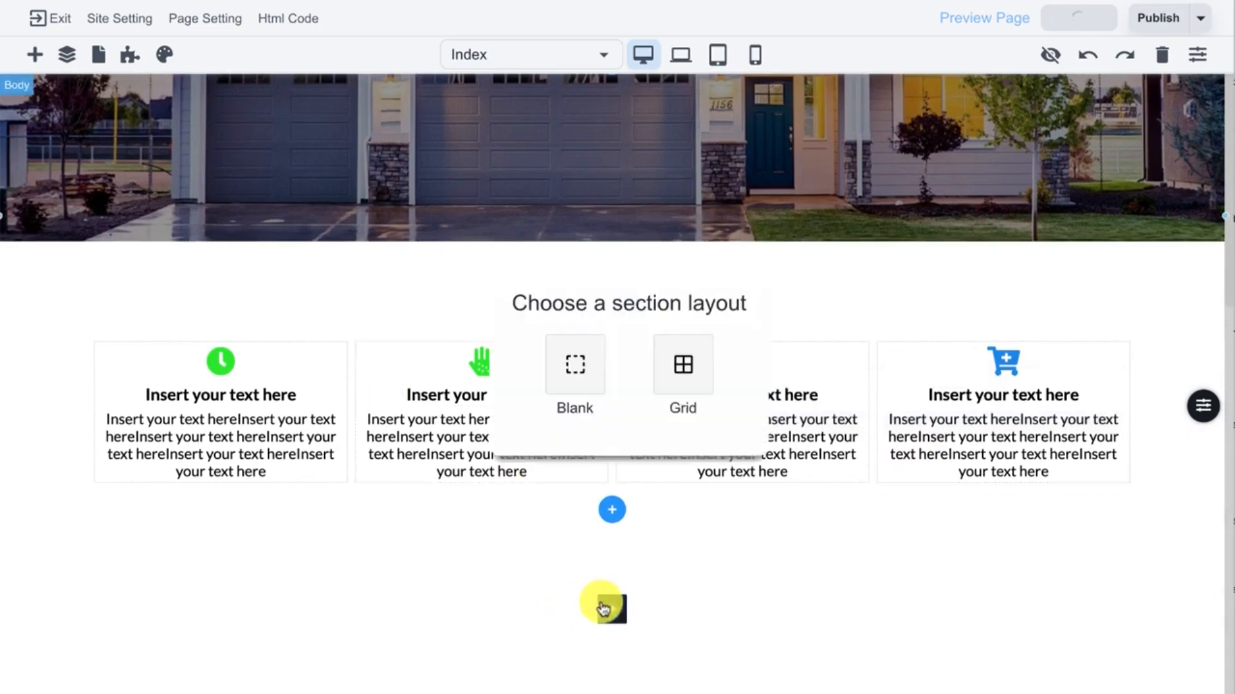
left_click(572, 378)
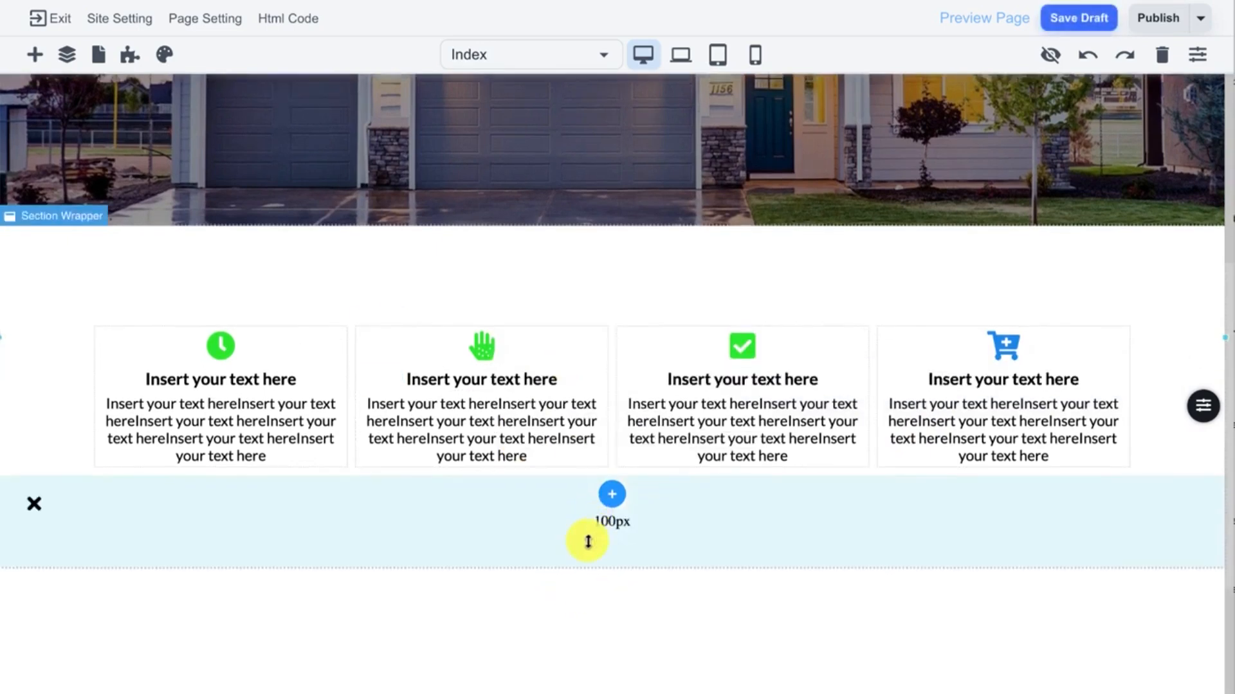
- Insert a Grid element with the 2 x 1 layout into the new blank section
scroll(587, 559, "down", 3)
scroll(586, 588, "down", 1)
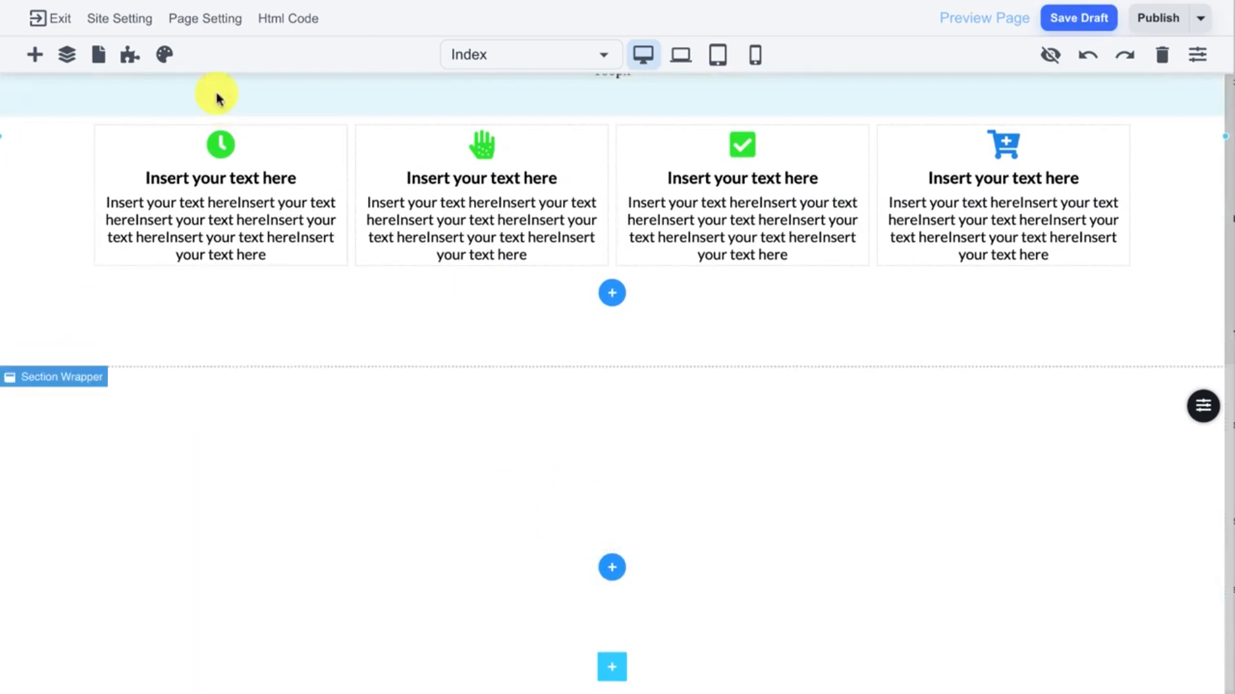
left_click(34, 54)
scroll(108, 427, "down", 5)
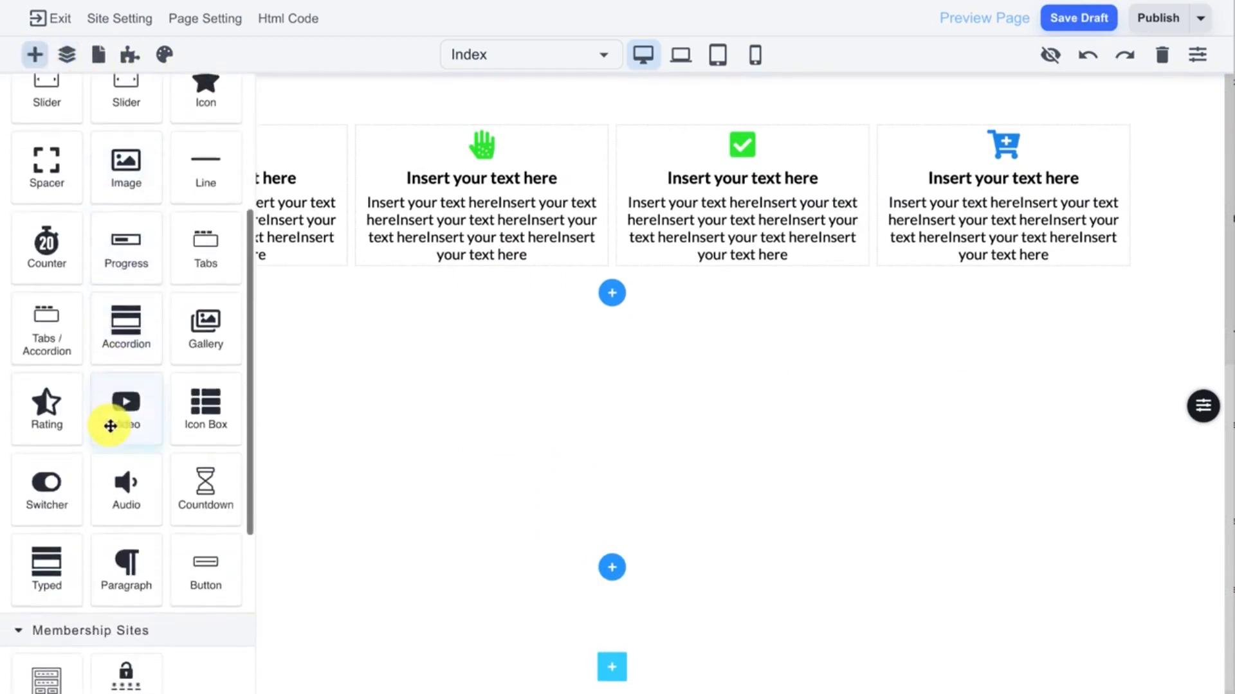
left_click_drag(117, 623, 546, 460)
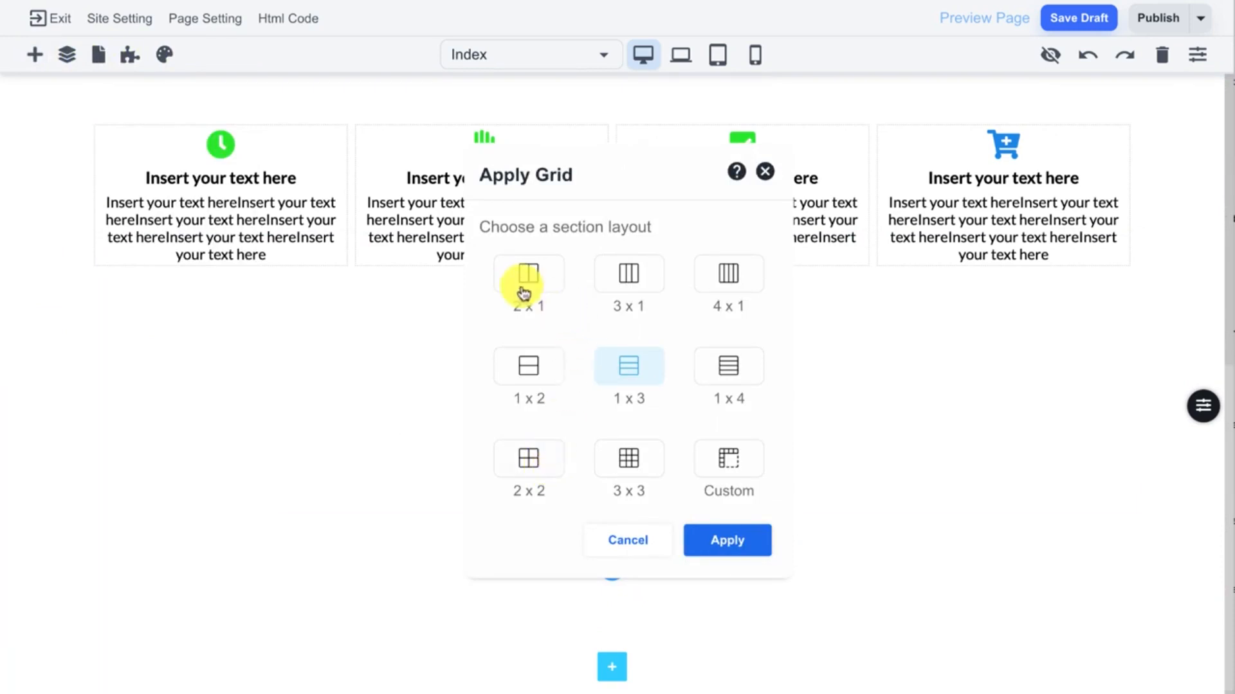
left_click(711, 531)
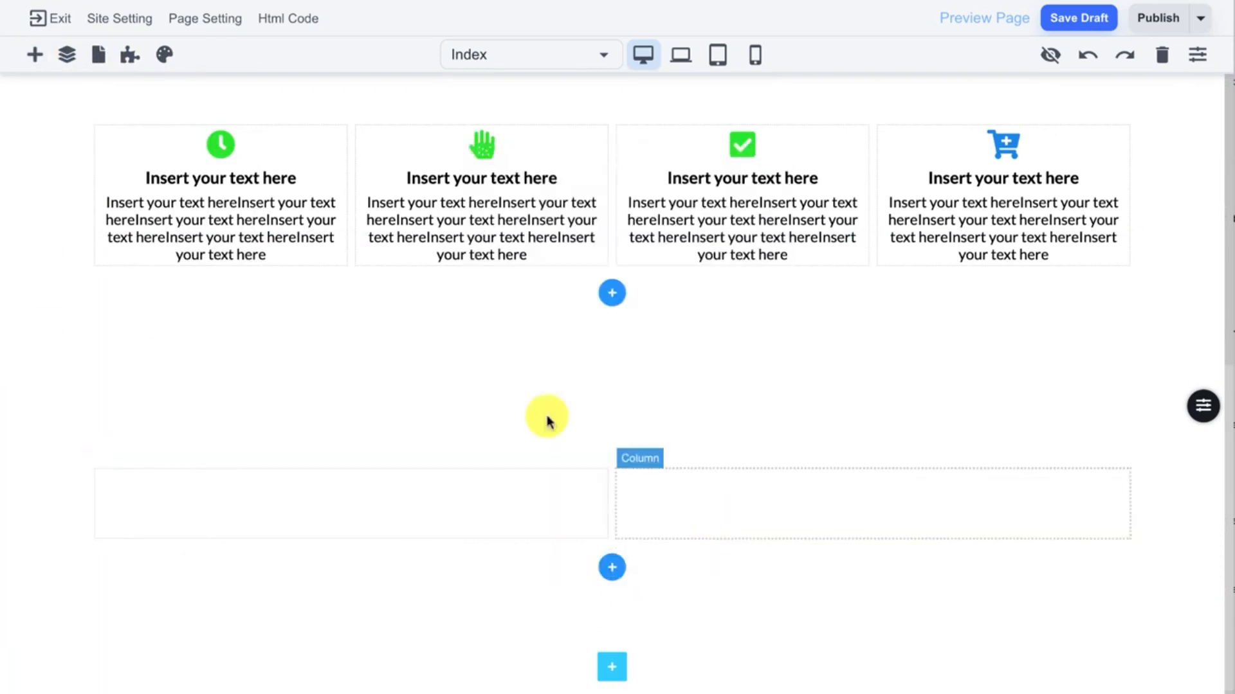
- Add an Image element to the second column of the two-column grid
left_click(38, 58)
scroll(164, 264, "up", 1)
scroll(165, 260, "up", 3)
left_click_drag(126, 321, 789, 519)
- Search the royalty-free images for "happy couple" and fill the image placeholder with the photo of the couple cooking in a kitchen
double_click(788, 514)
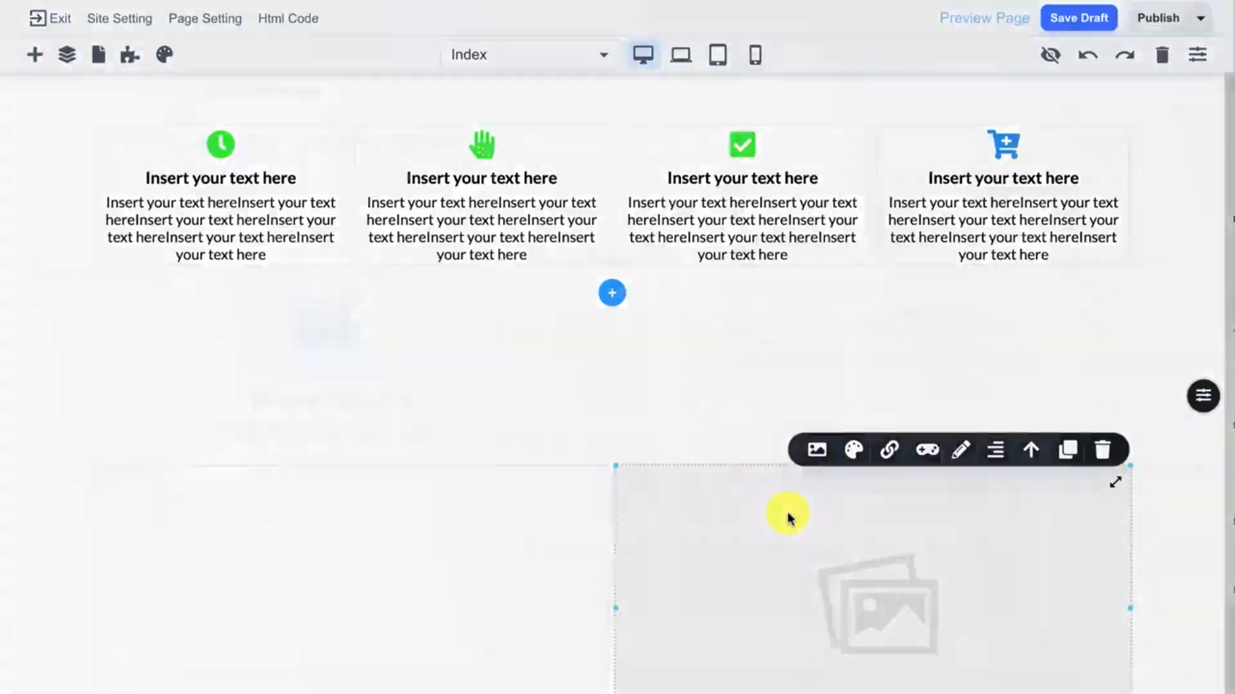
left_click(347, 216)
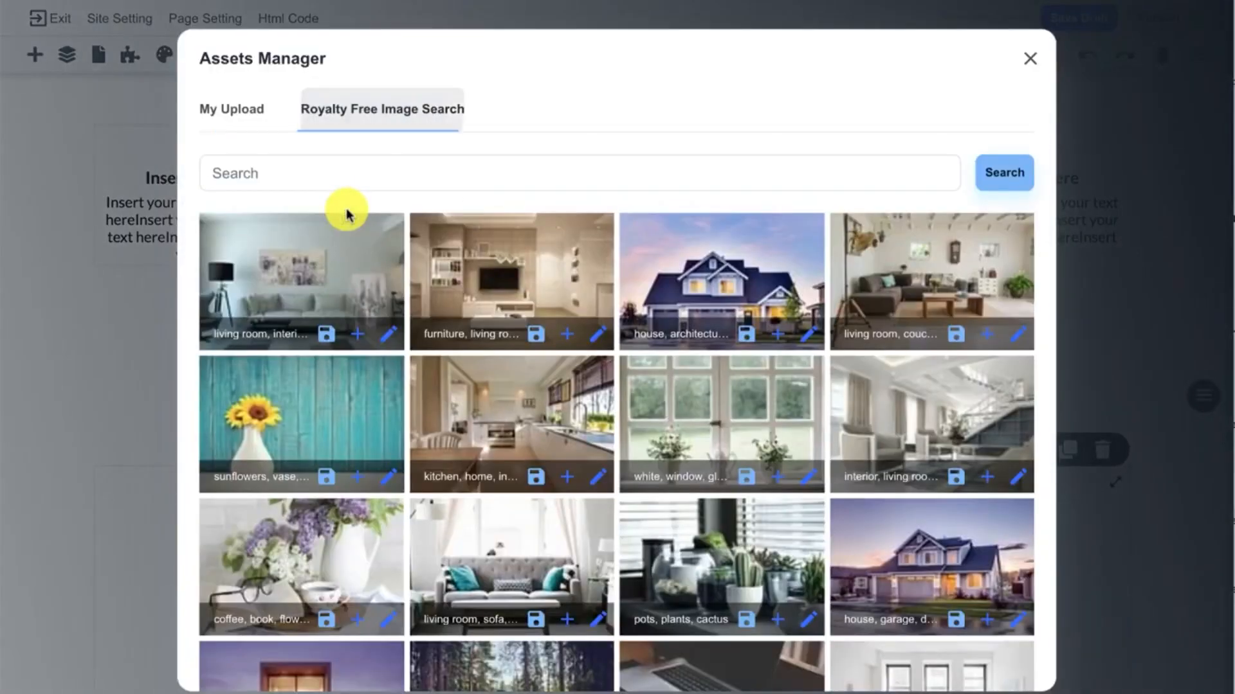
left_click(293, 172)
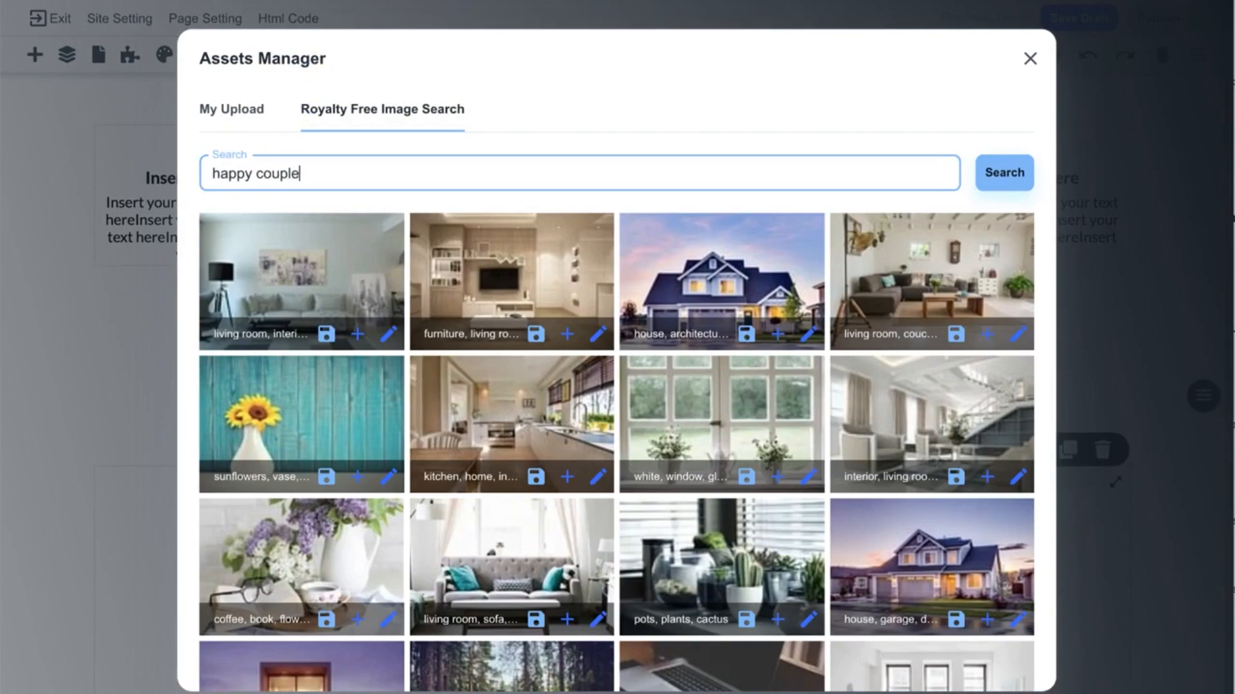
type("happy couple")
key("Return")
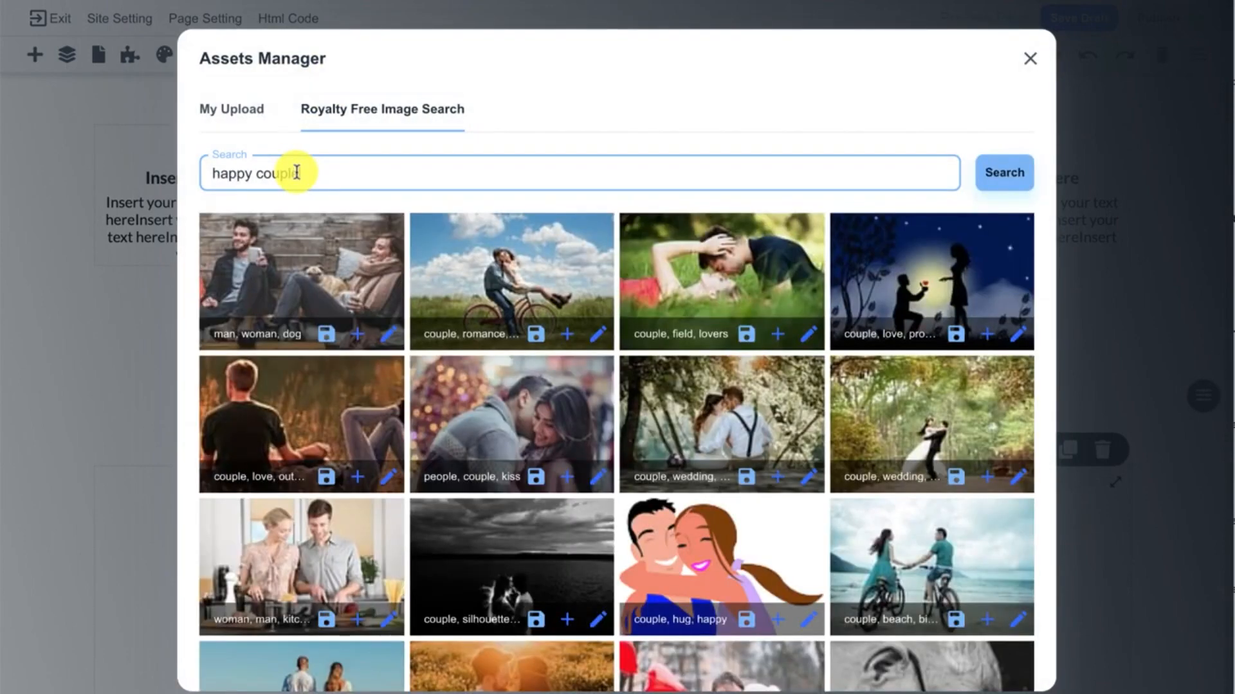
scroll(766, 341, "down", 1)
scroll(308, 496, "down", 2)
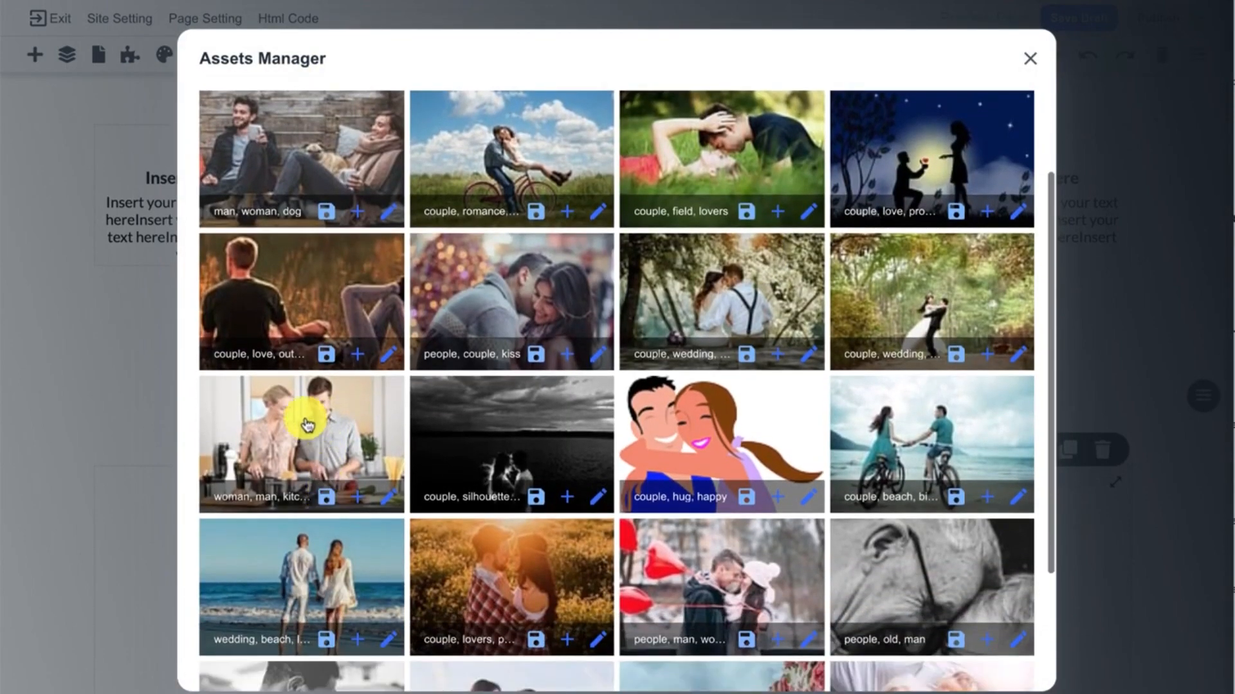
left_click(306, 417)
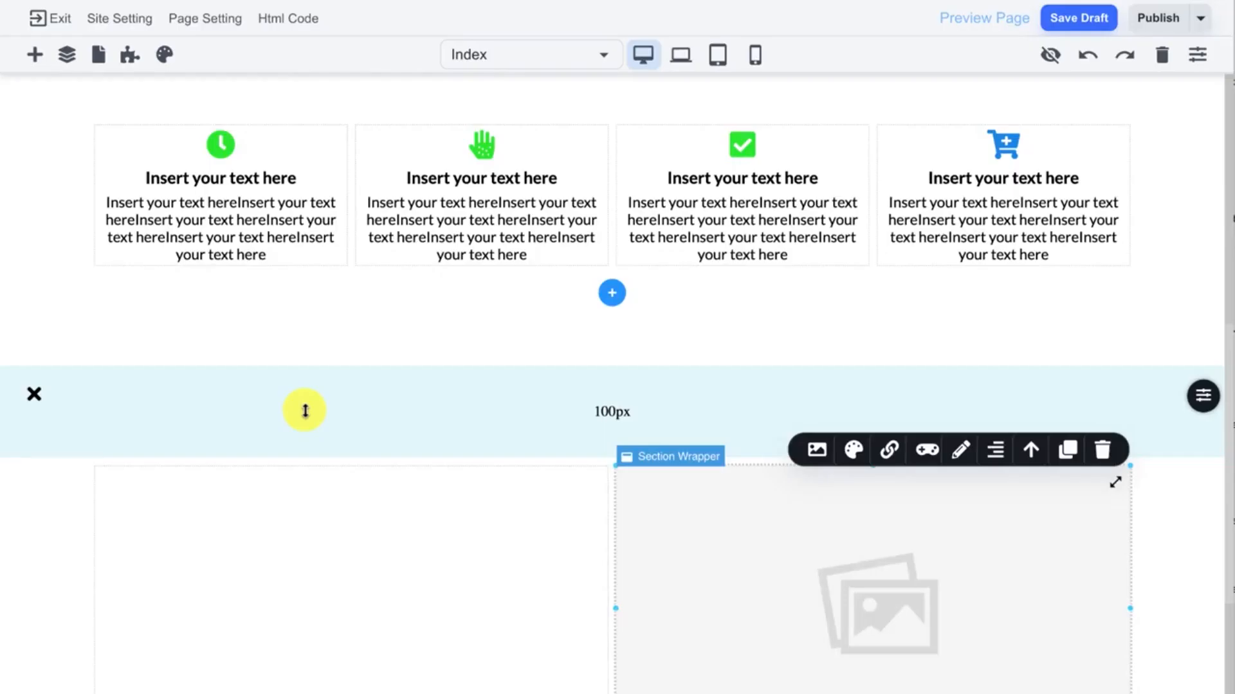
scroll(425, 498, "down", 3)
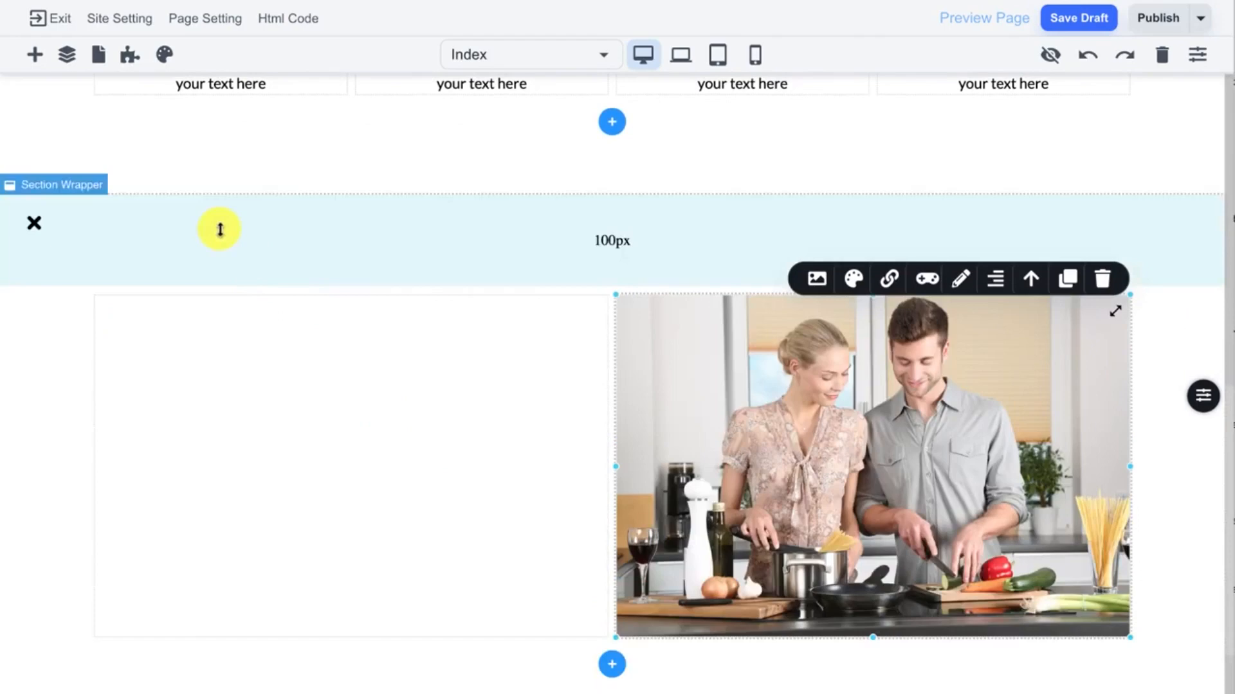
- Add a Text element to the empty first column of the two-column grid and align it left
left_click(35, 55)
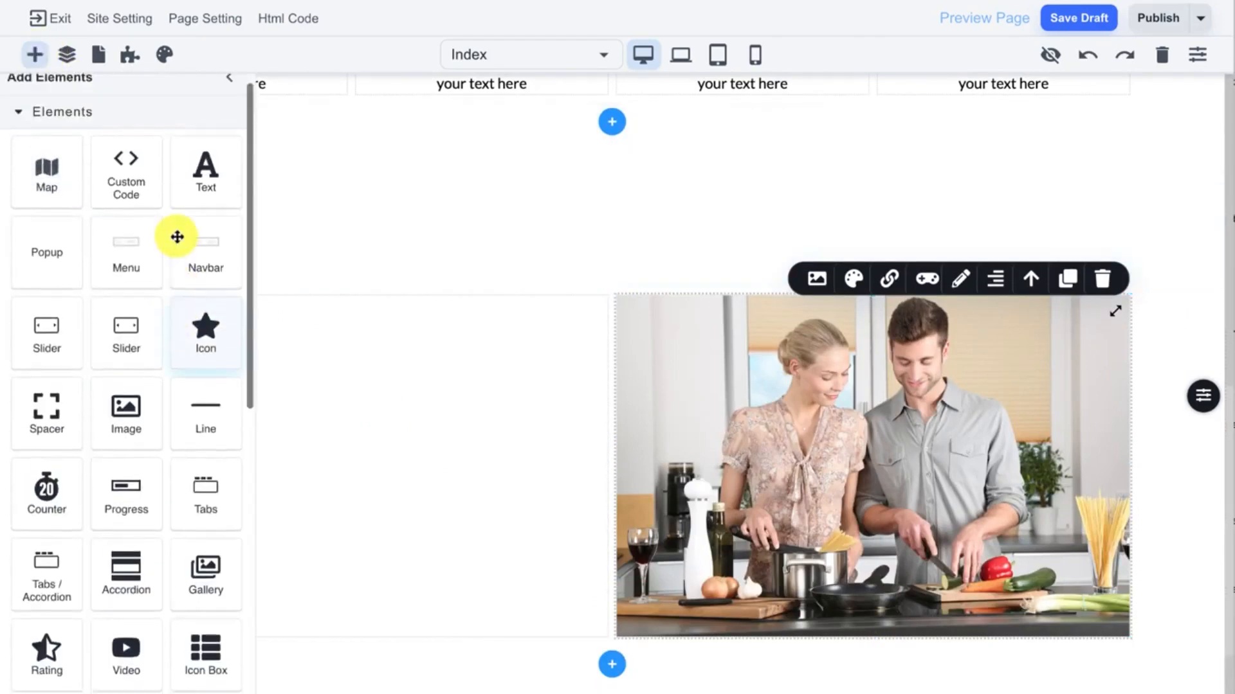
left_click_drag(196, 191, 367, 338)
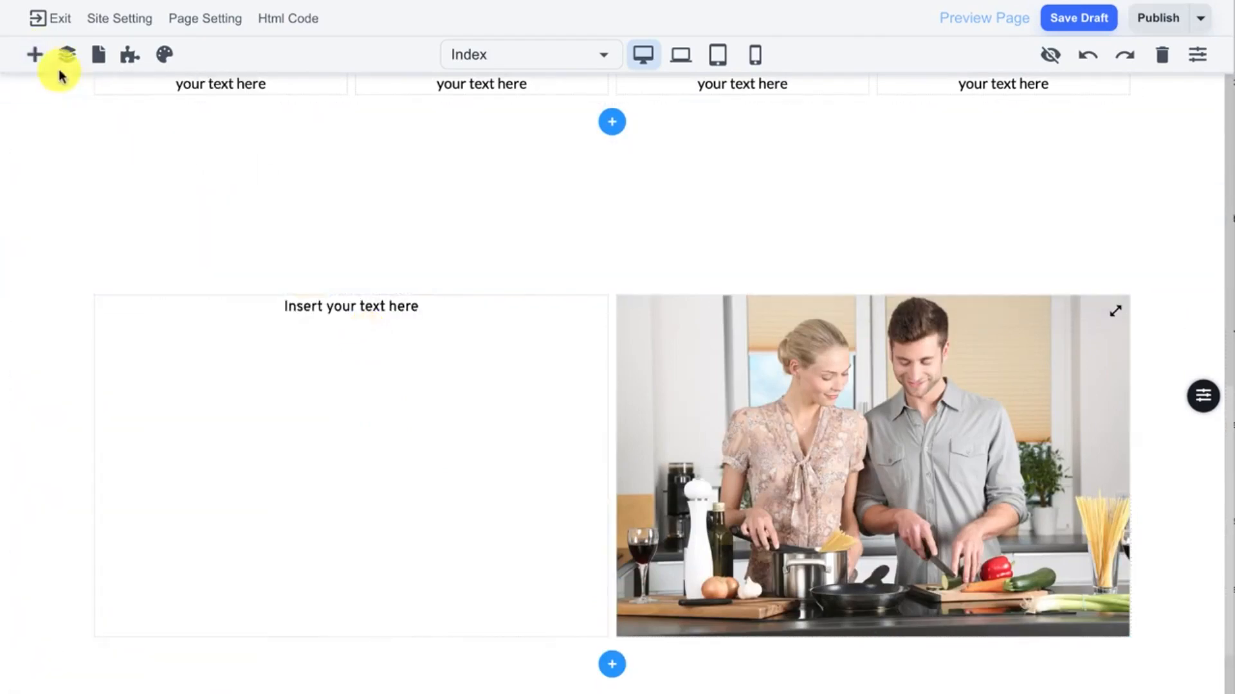
left_click(405, 311)
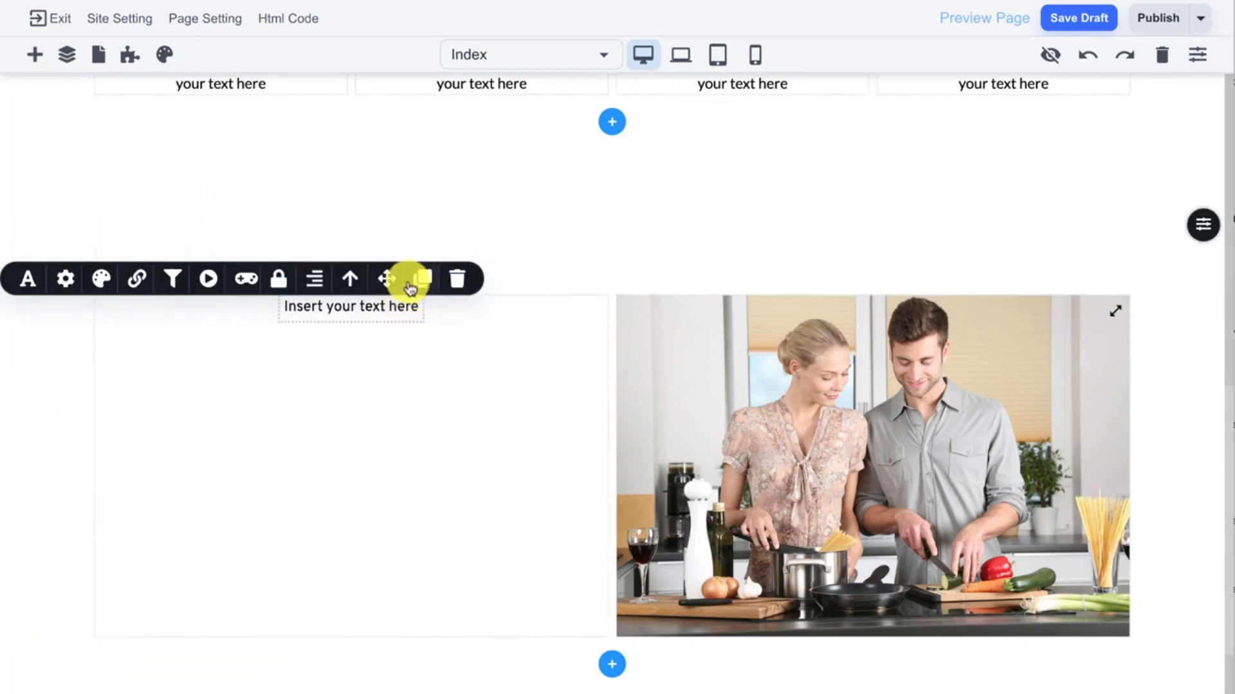
left_click(317, 277)
- Duplicate the text element and paste "Insert your text here" repeatedly into the lower copy to make a multi-line paragraph
left_click(437, 286)
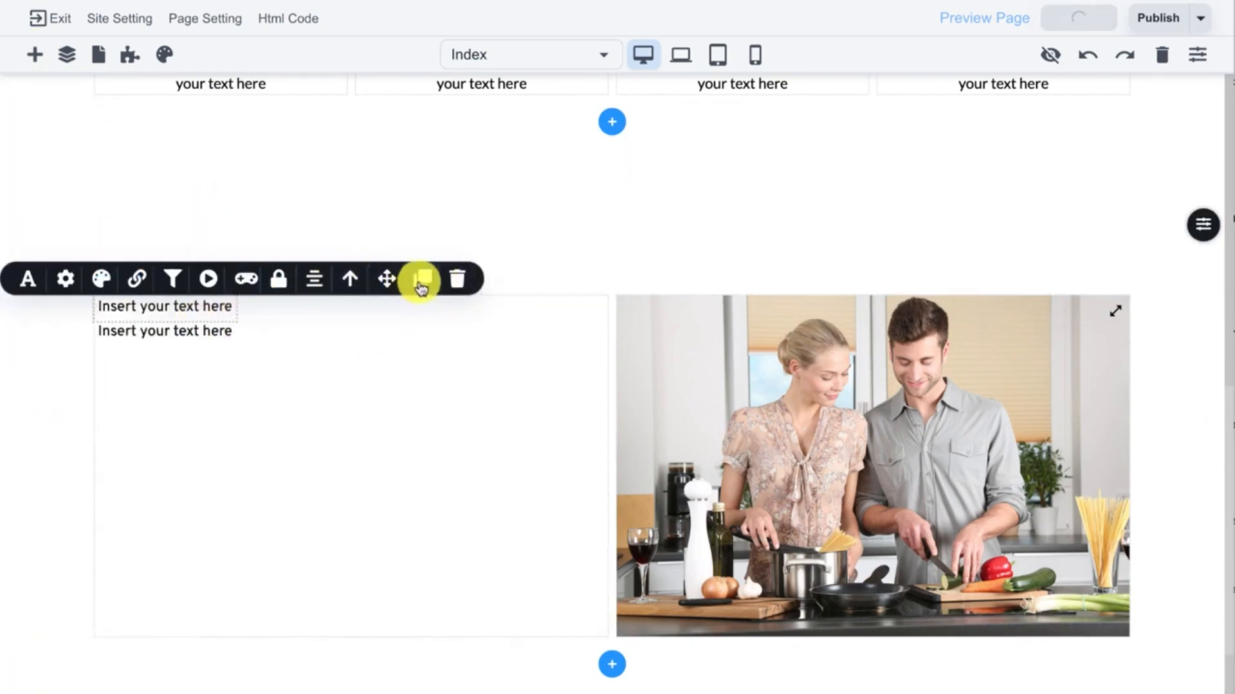
left_click(211, 337)
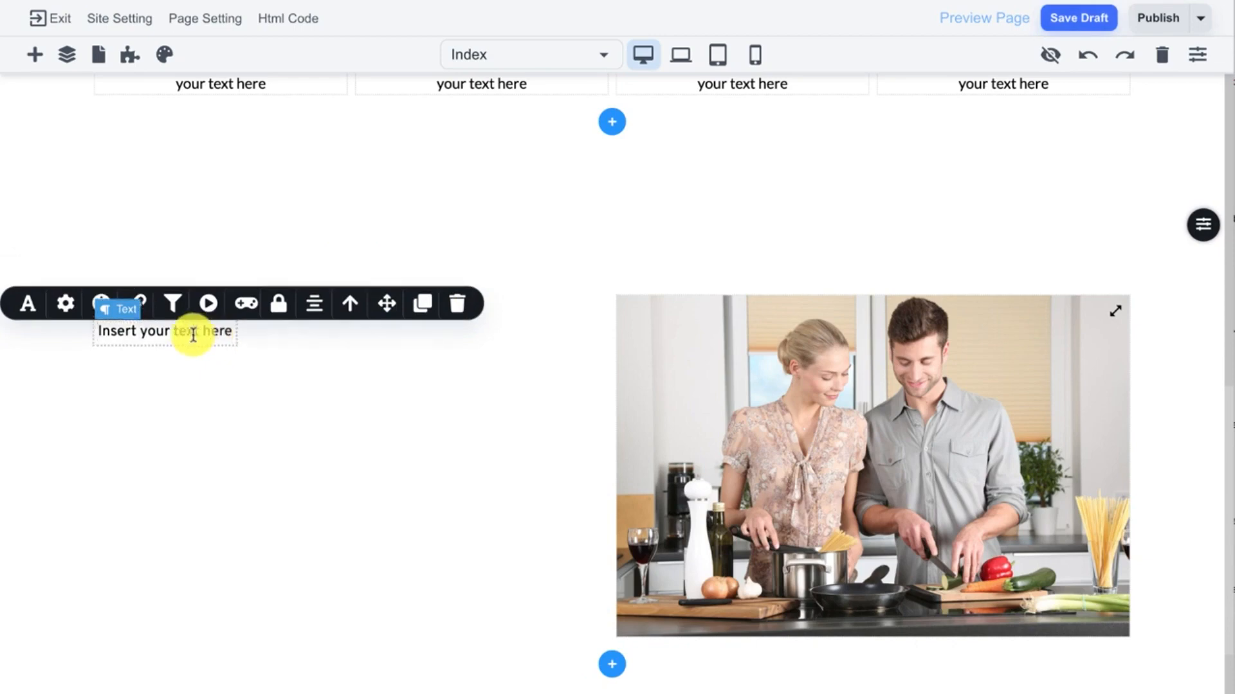
key("ctrl+v")
key("ctrl+v")
key("ctrl+v")
key("ctrl+v")
key("ctrl+v")
key("ctrl+v")
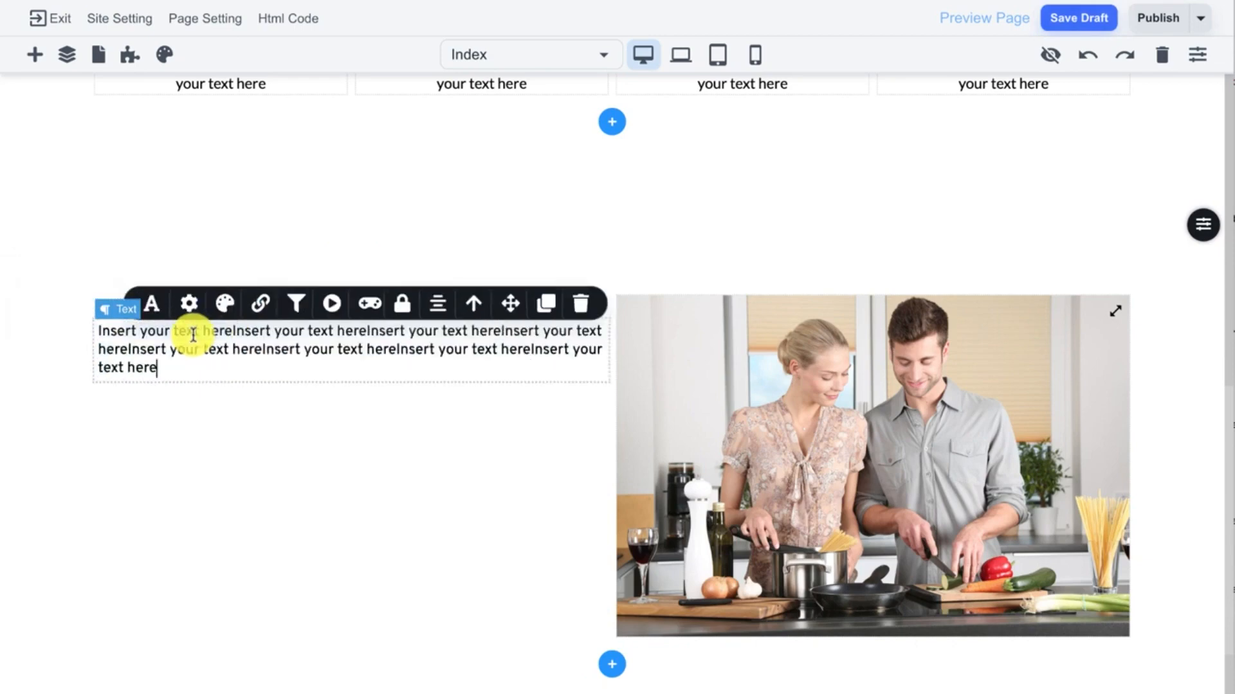
key("ctrl+v")
key("ctrl+v")
key("ctrl+v")
key("ctrl+v")
key("ctrl+v")
key("ctrl+v")
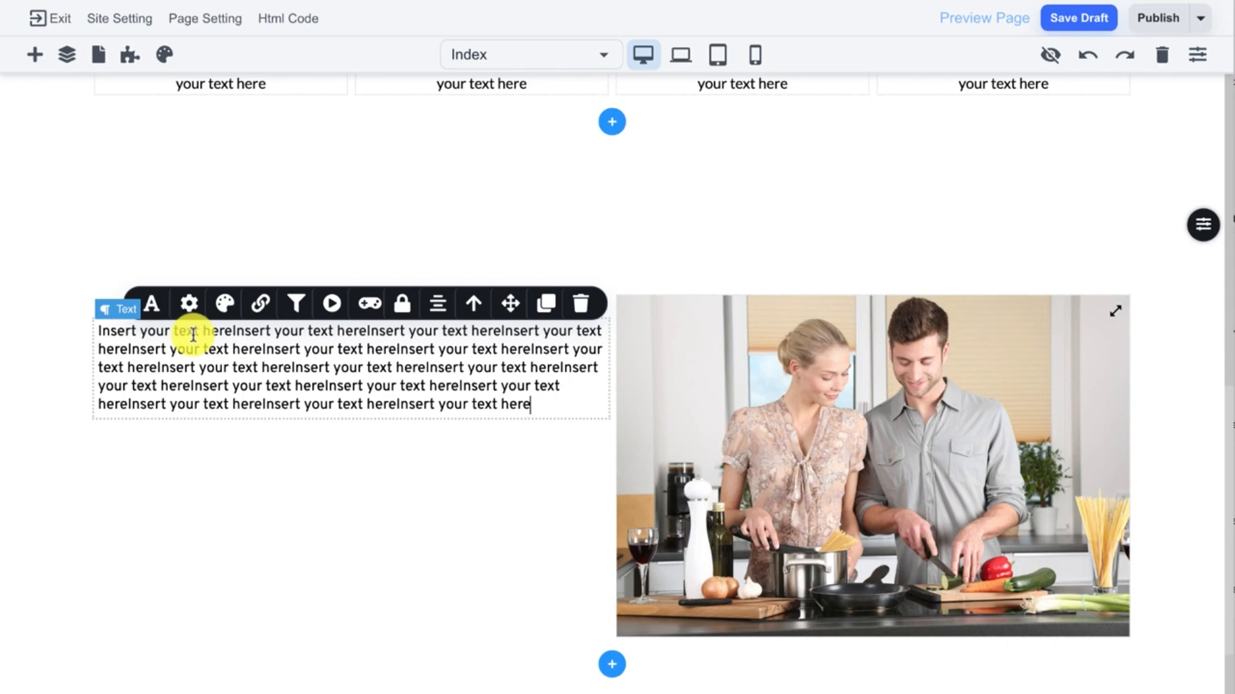
type("Insert your text here")
- Set the typography of the single text line above the paragraph to H1
left_click(146, 314)
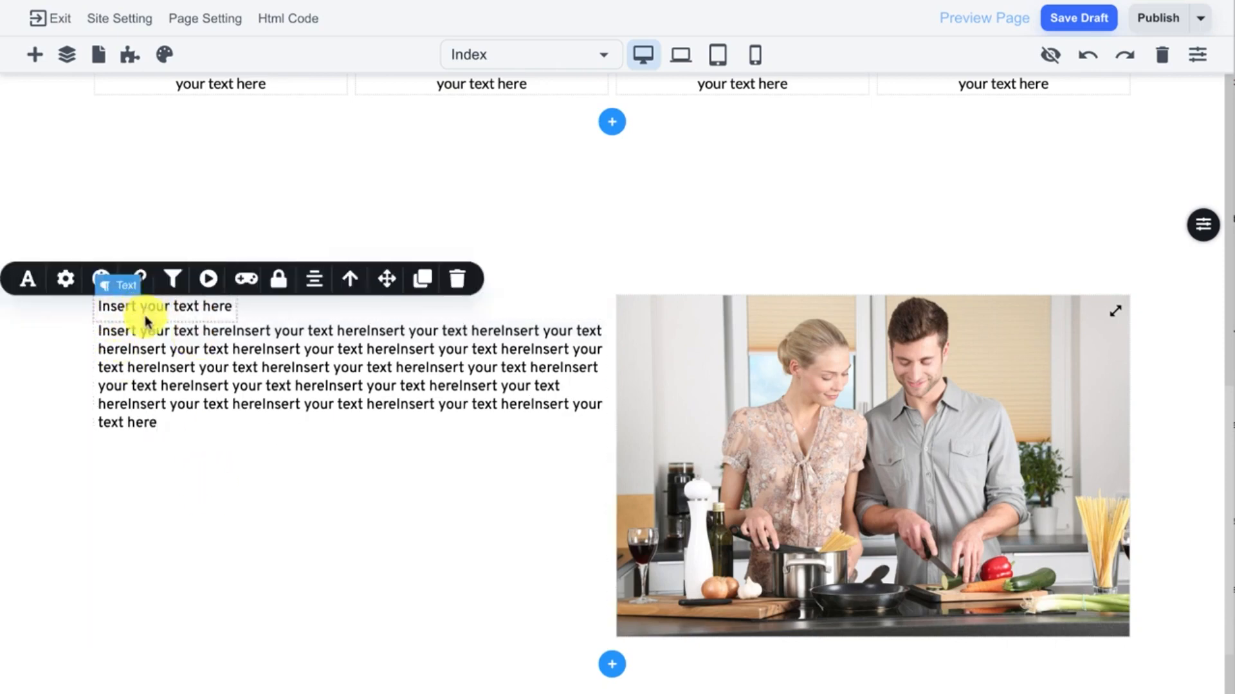
left_click(27, 281)
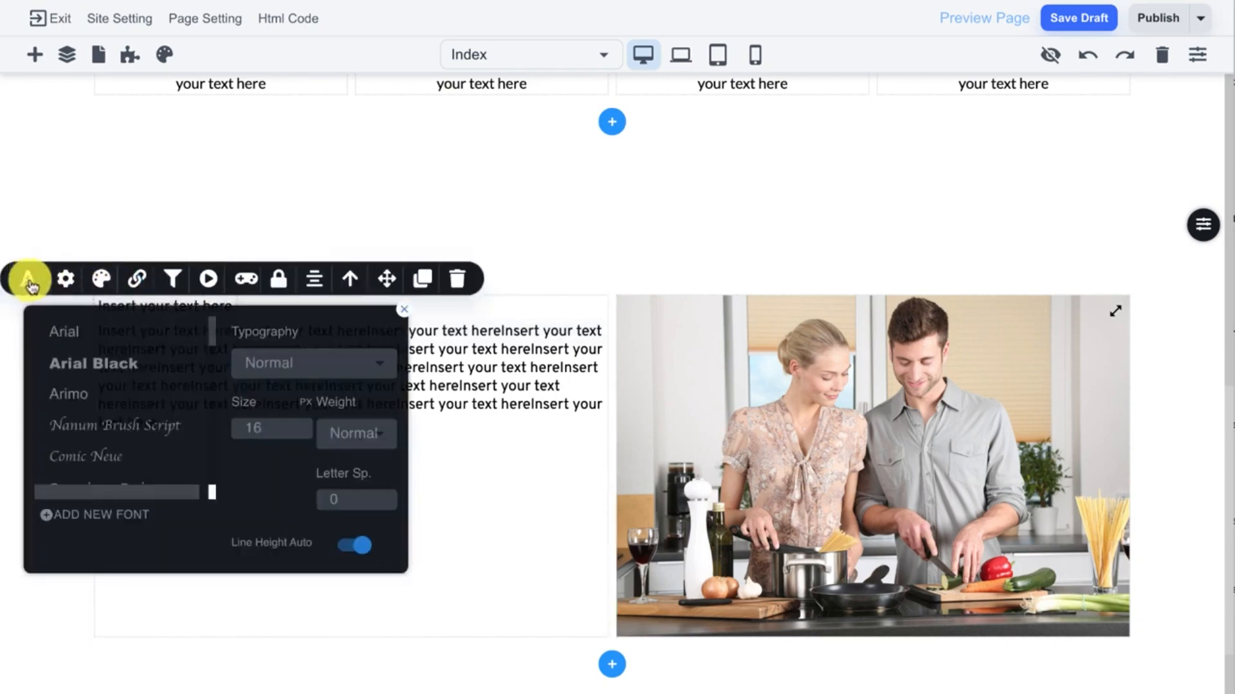
left_click(312, 364)
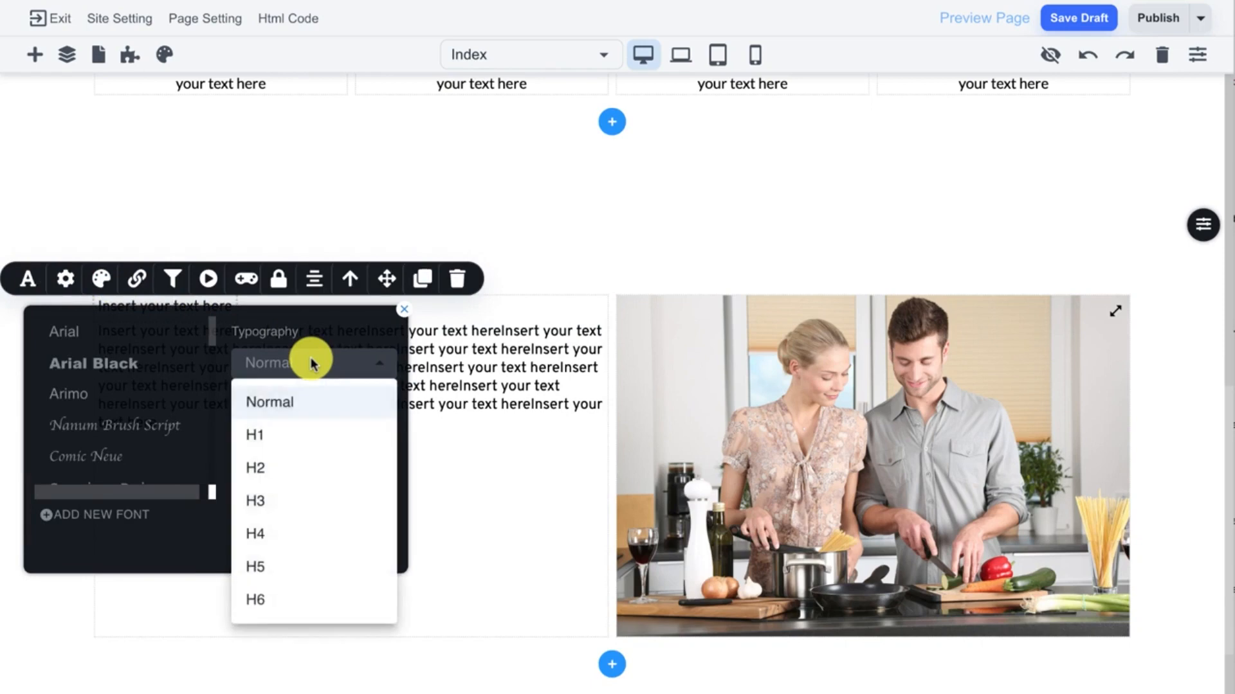
left_click(285, 433)
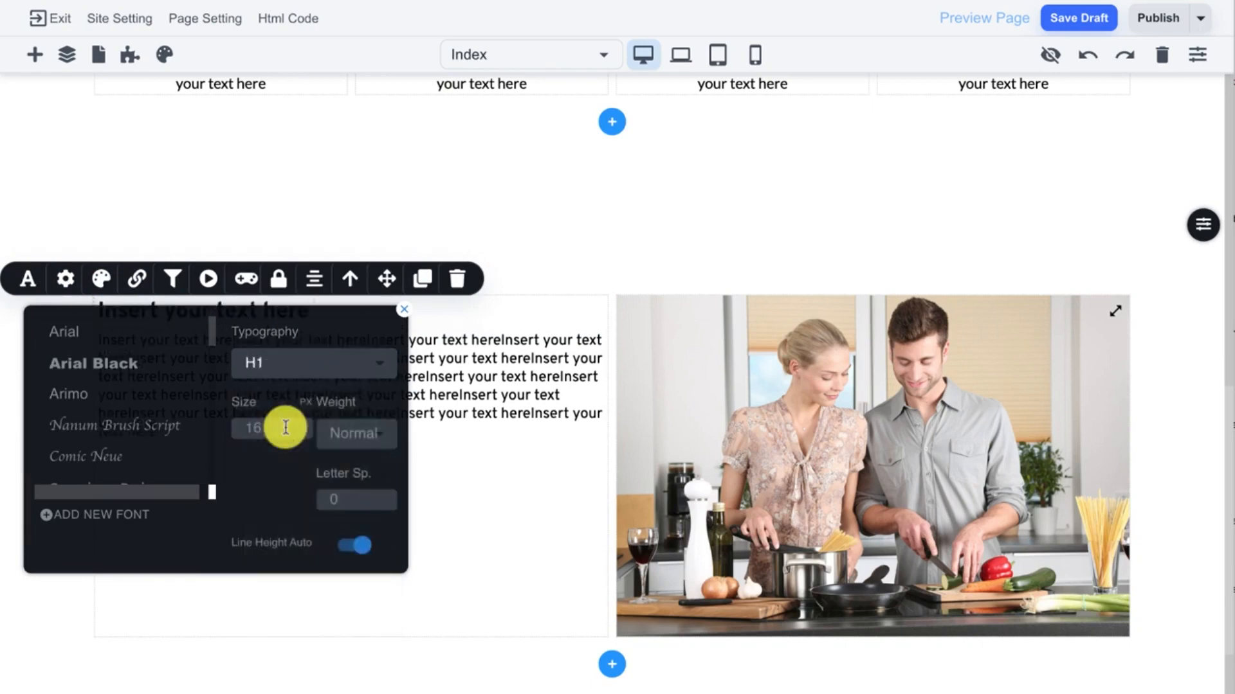
left_click(477, 402)
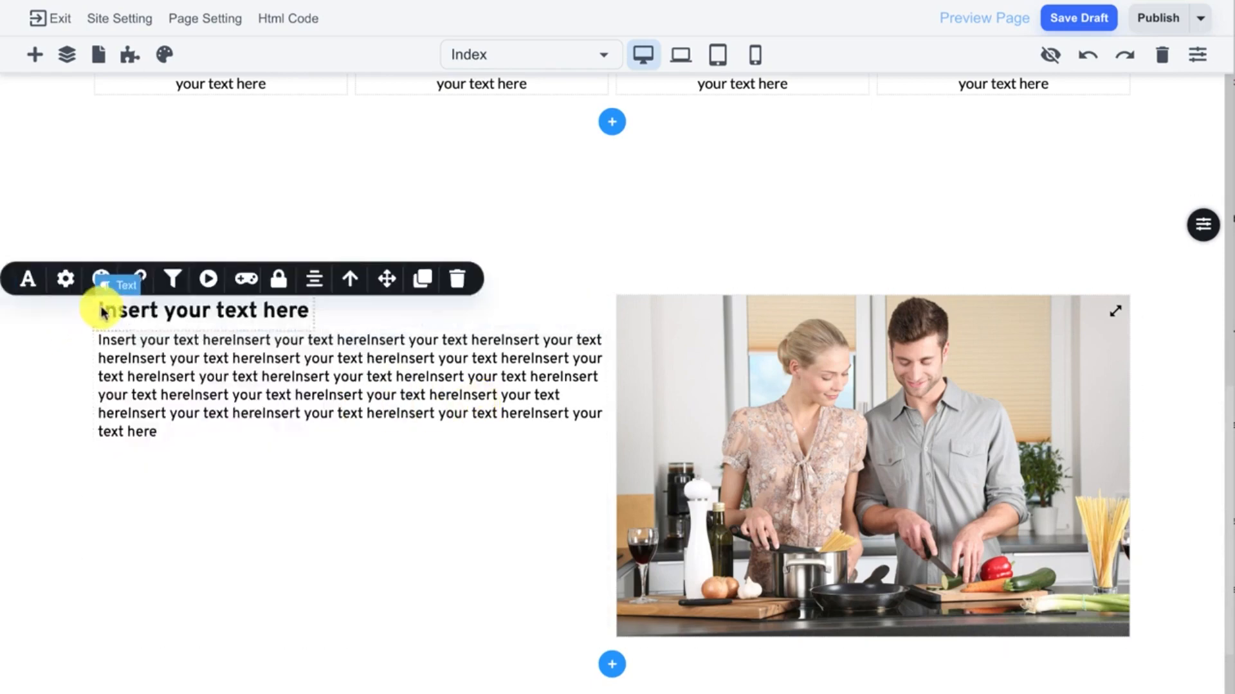
- Set the text line above the paragraph to Normal typography, size 40 px and the Lato font
left_click(26, 280)
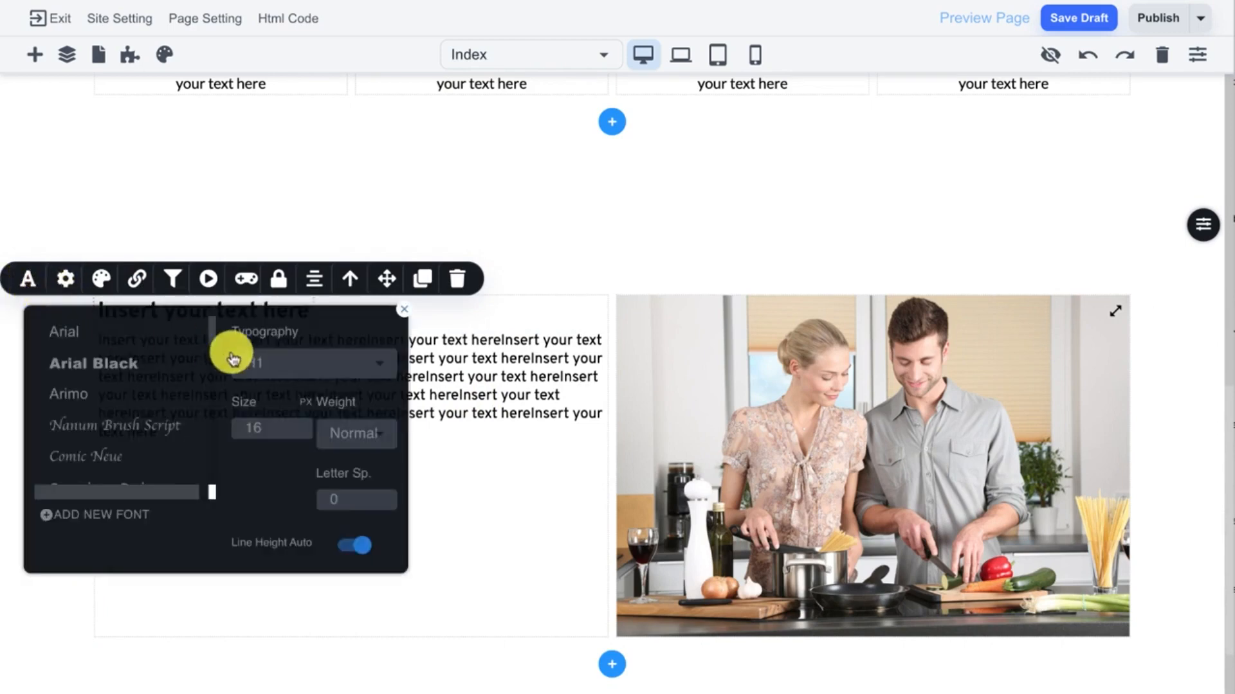
left_click(260, 362)
left_click(276, 402)
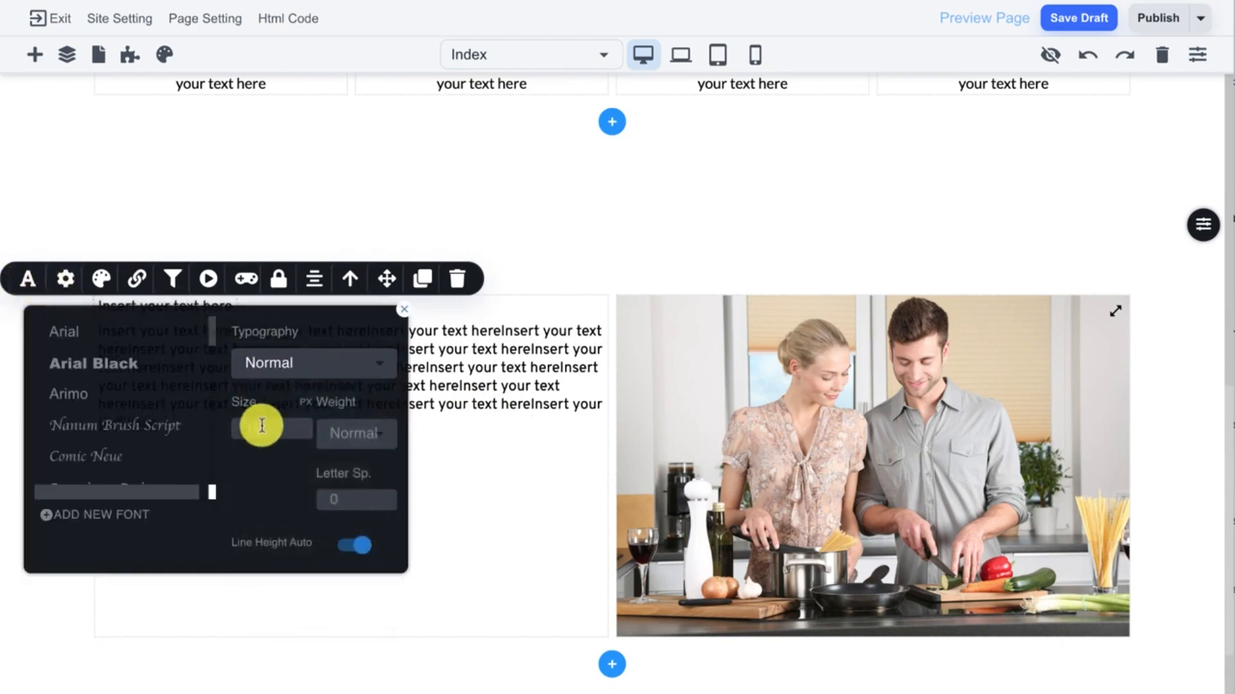
double_click(252, 428)
type("48")
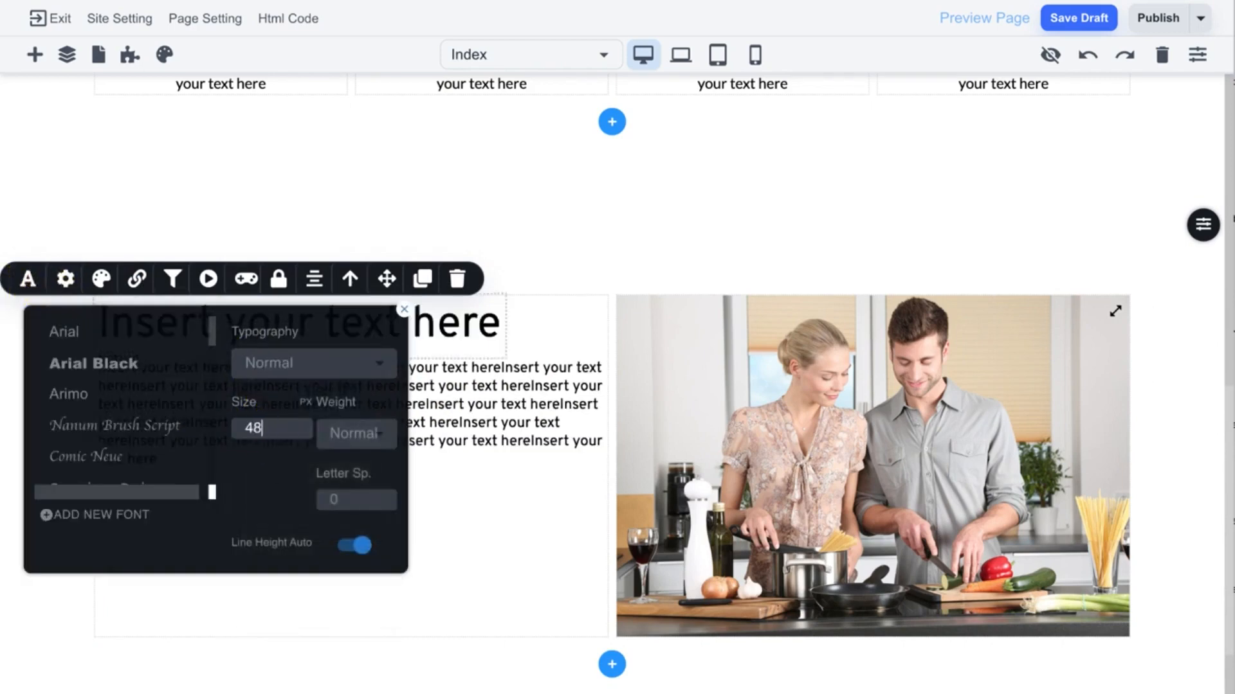
key("BackSpace")
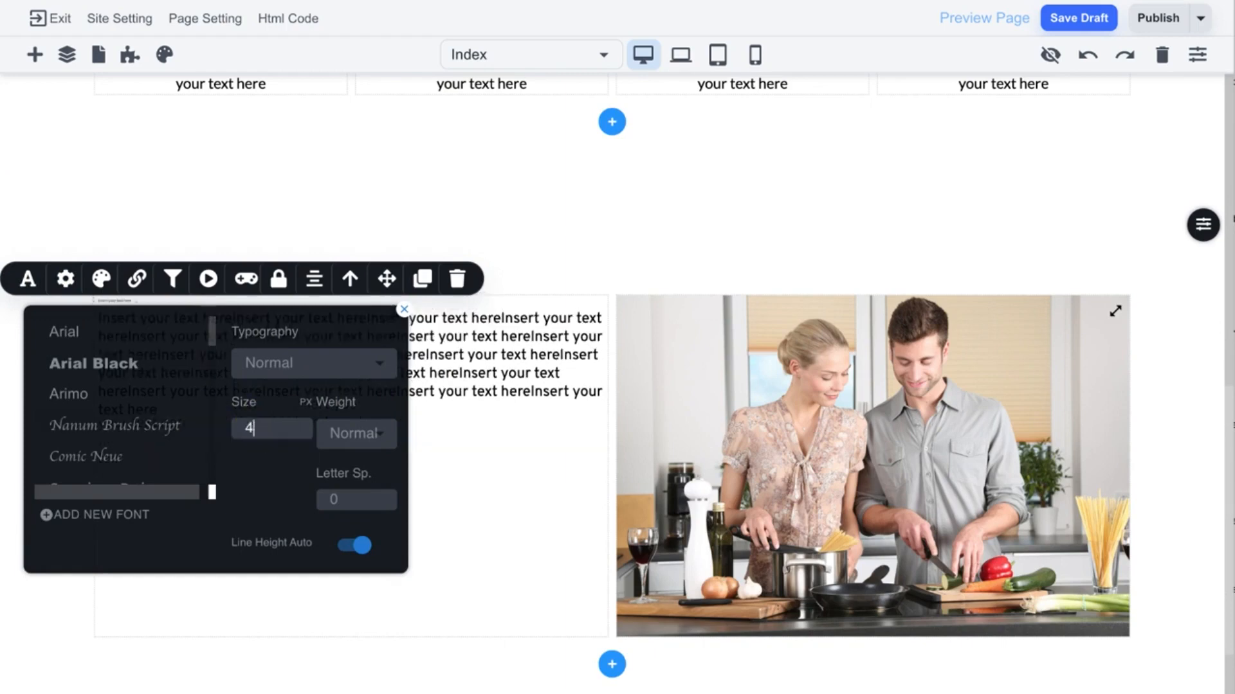
type("0")
scroll(137, 418, "down", 3)
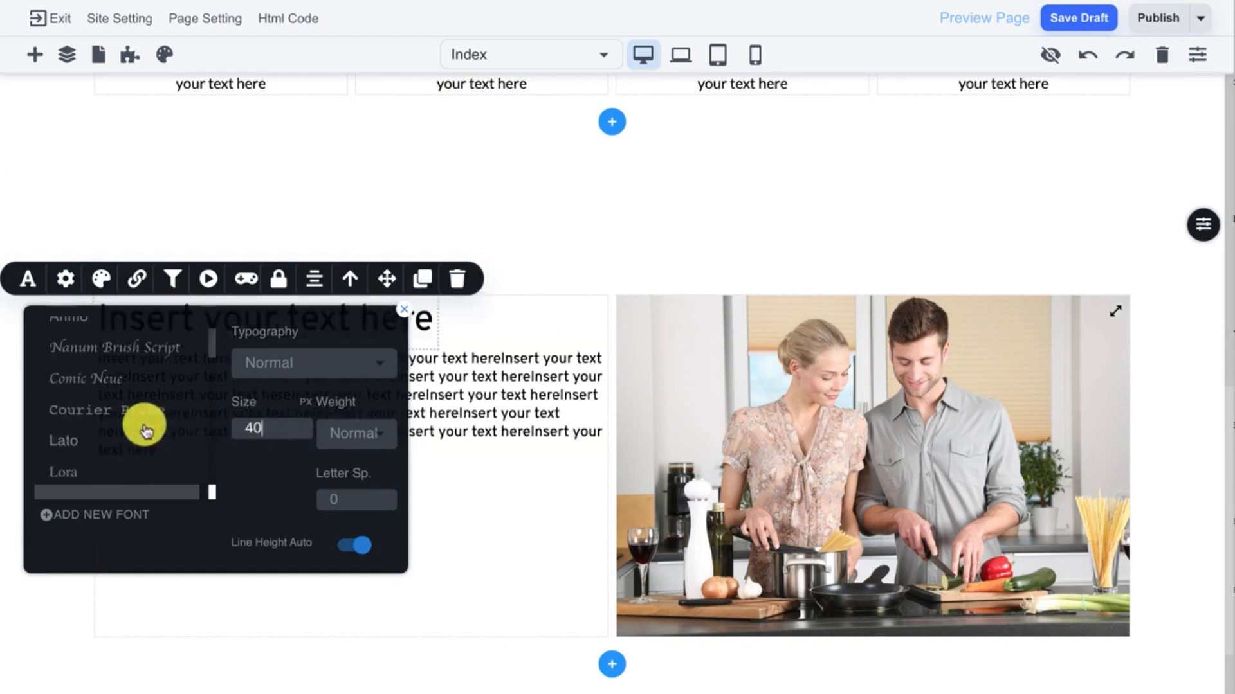
left_click(135, 428)
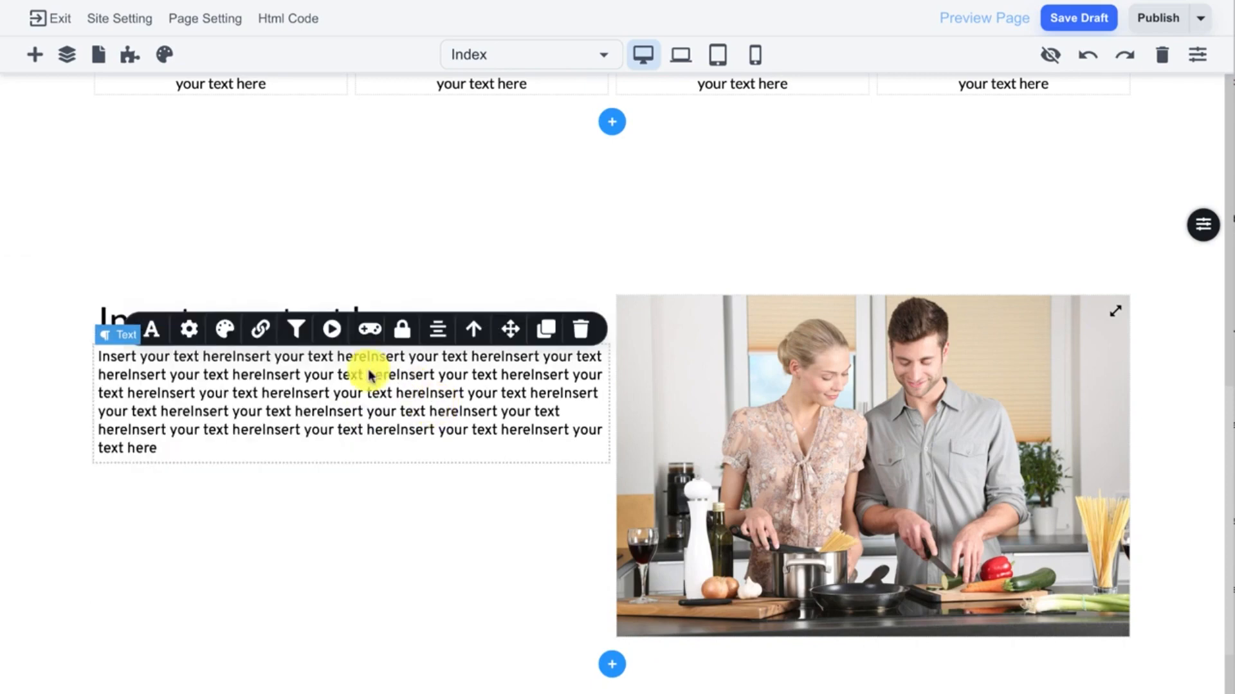
- Set the gap above the paragraph text to 30 px
left_click(191, 330)
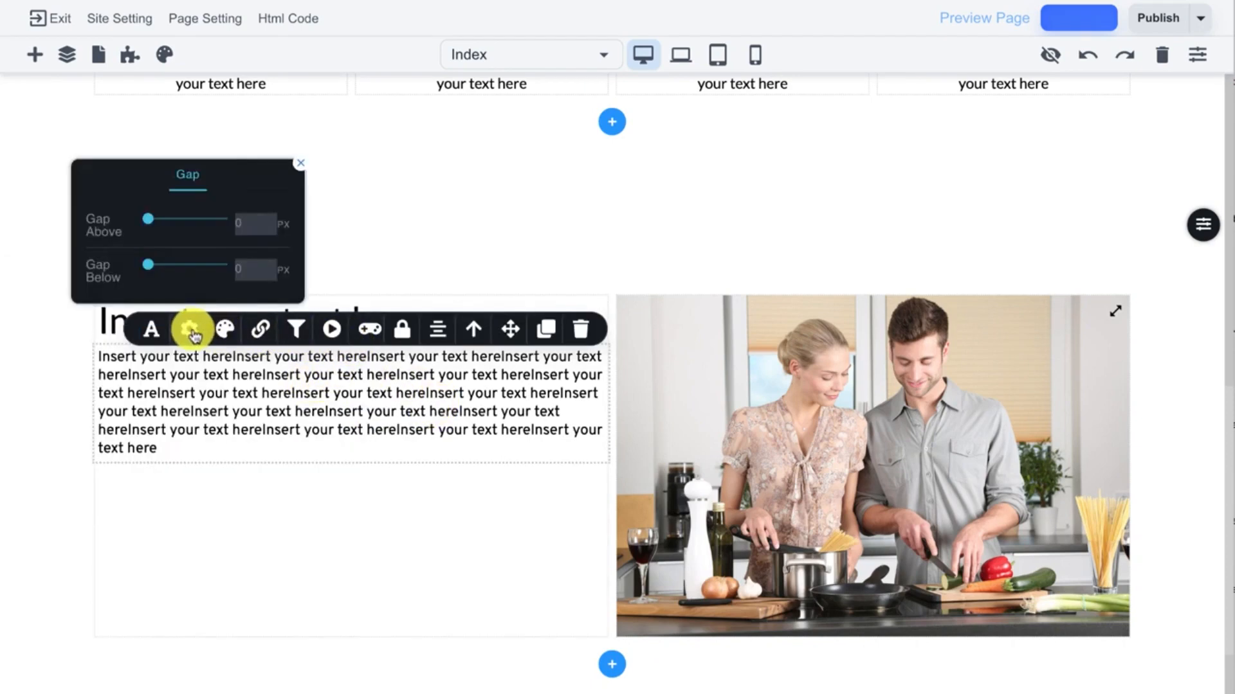
left_click_drag(146, 218, 173, 220)
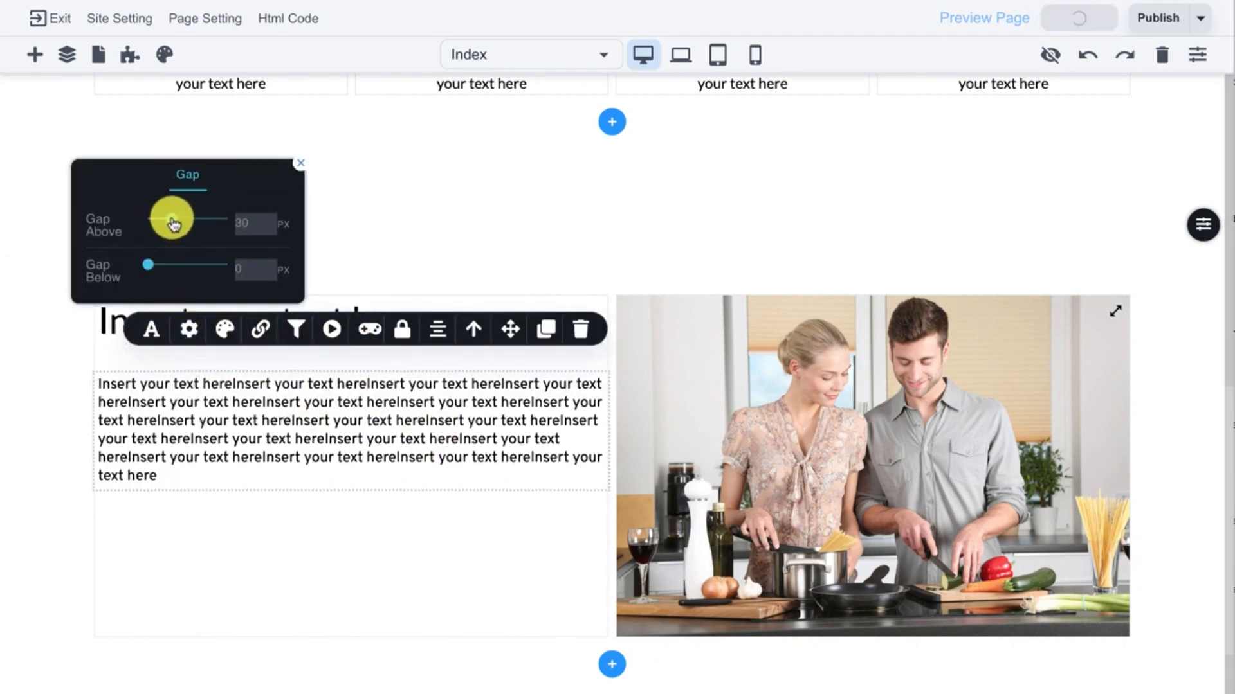
left_click(300, 399)
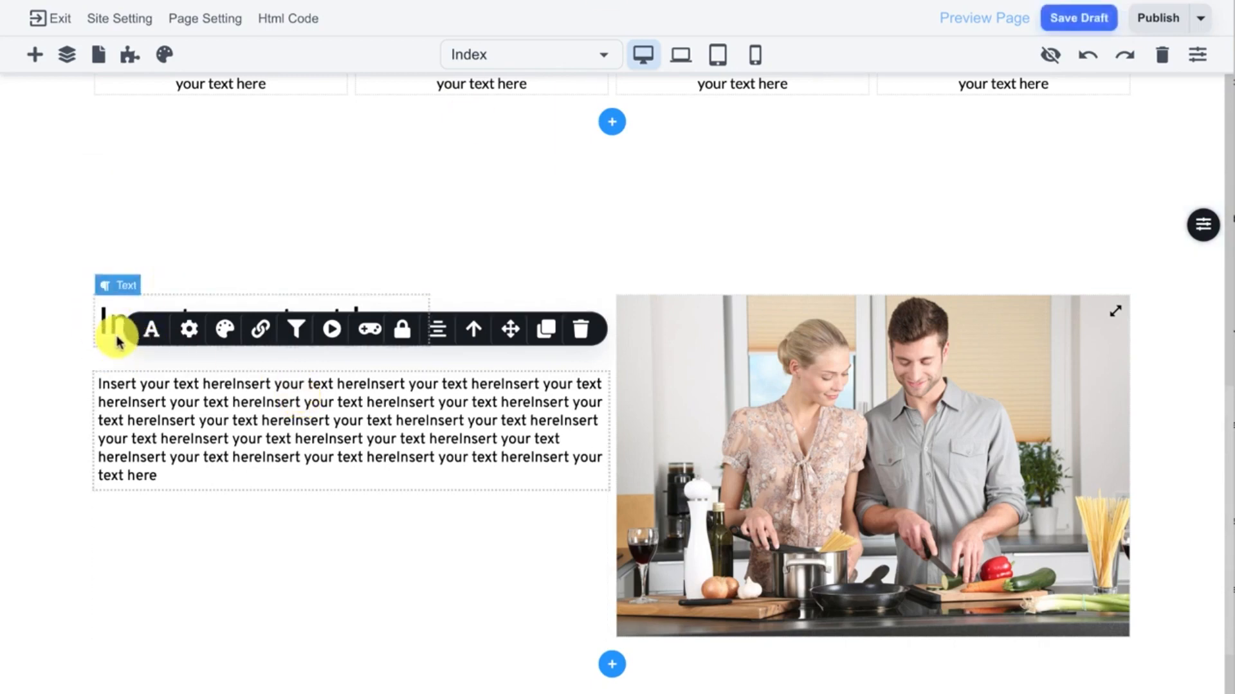
- Slightly increase the grid's column gap between the text column and the couple photo
left_click(118, 335)
left_click(505, 325)
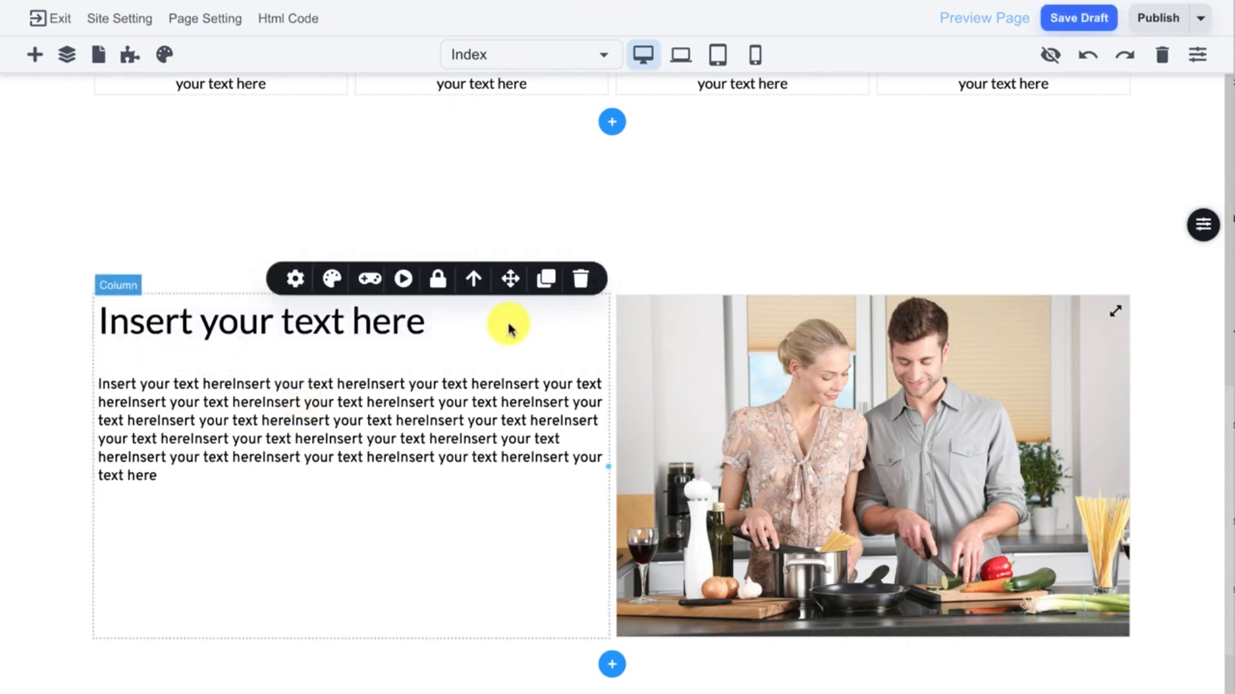
left_click(282, 280)
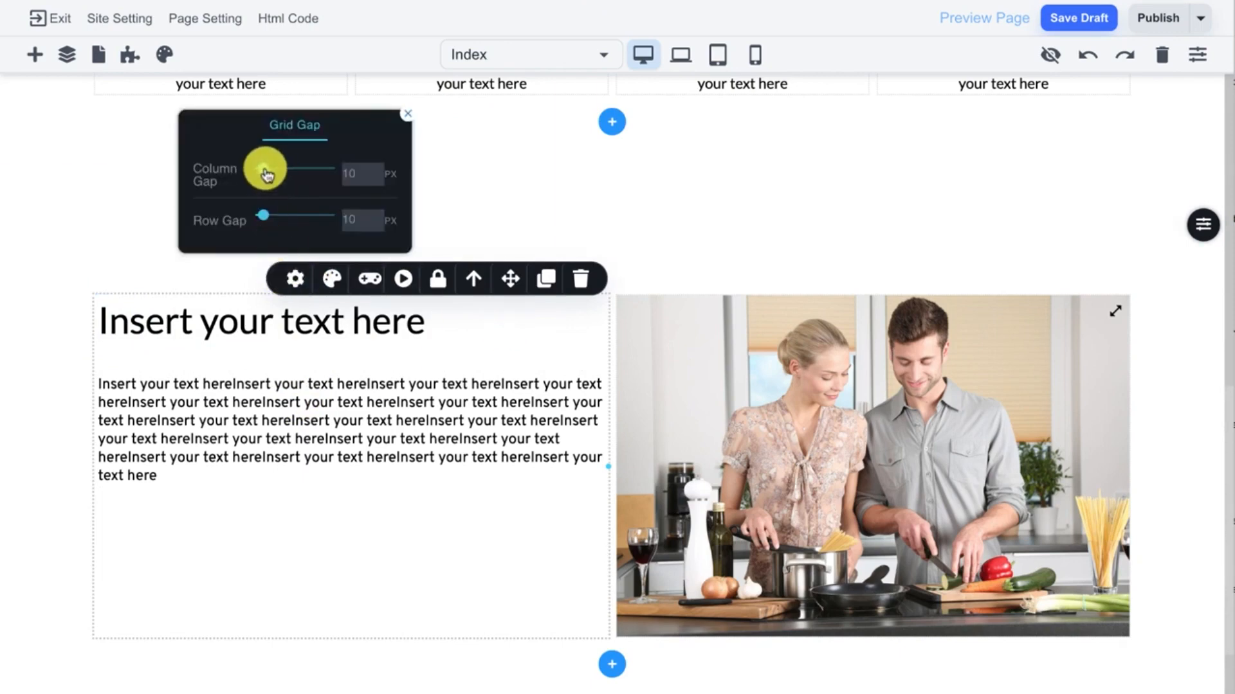
left_click_drag(265, 175, 269, 171)
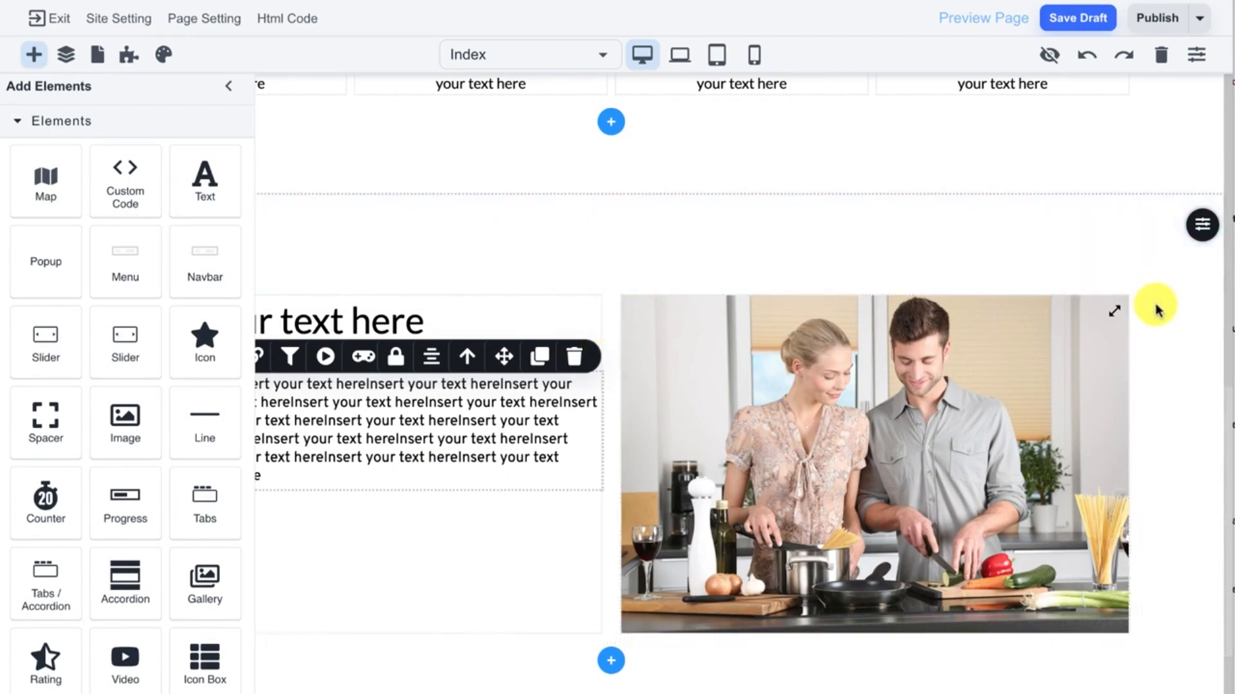
- Give the two-column section a solid pale teal overlay, colour DCEEEF at 56 opacity, and close the colour settings
mouse_move(1202, 226)
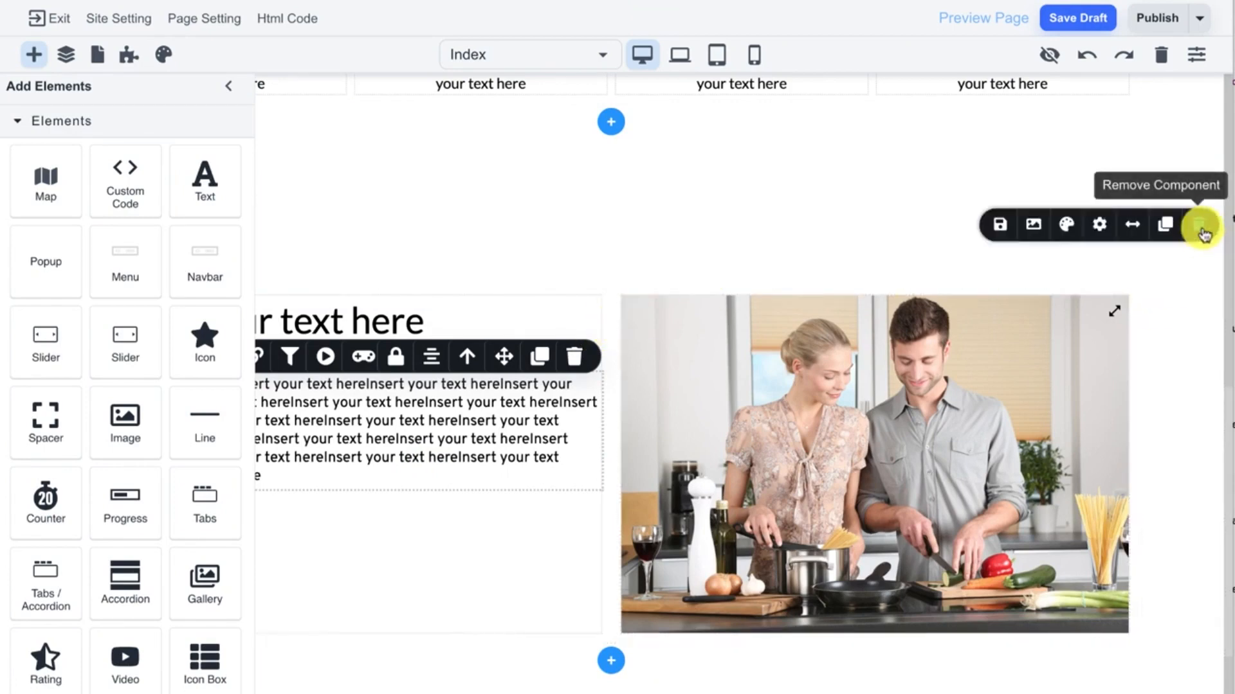
left_click(1062, 226)
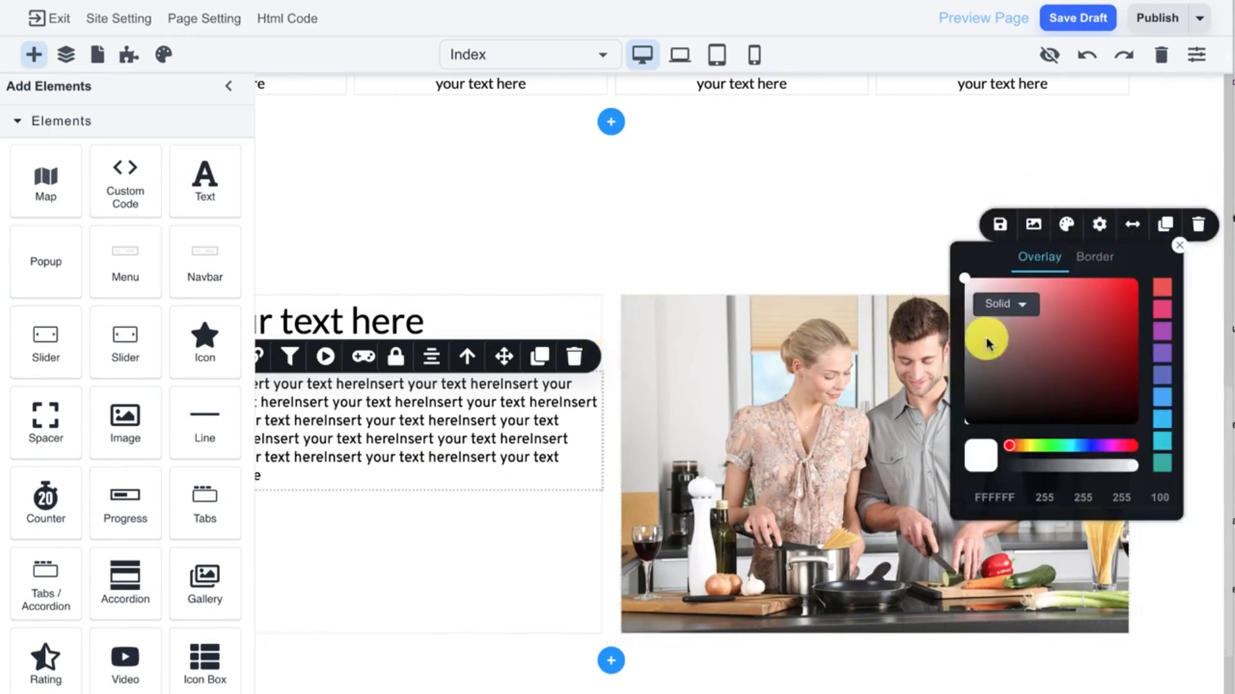
left_click_drag(1039, 448, 1071, 445)
left_click_drag(984, 350, 976, 291)
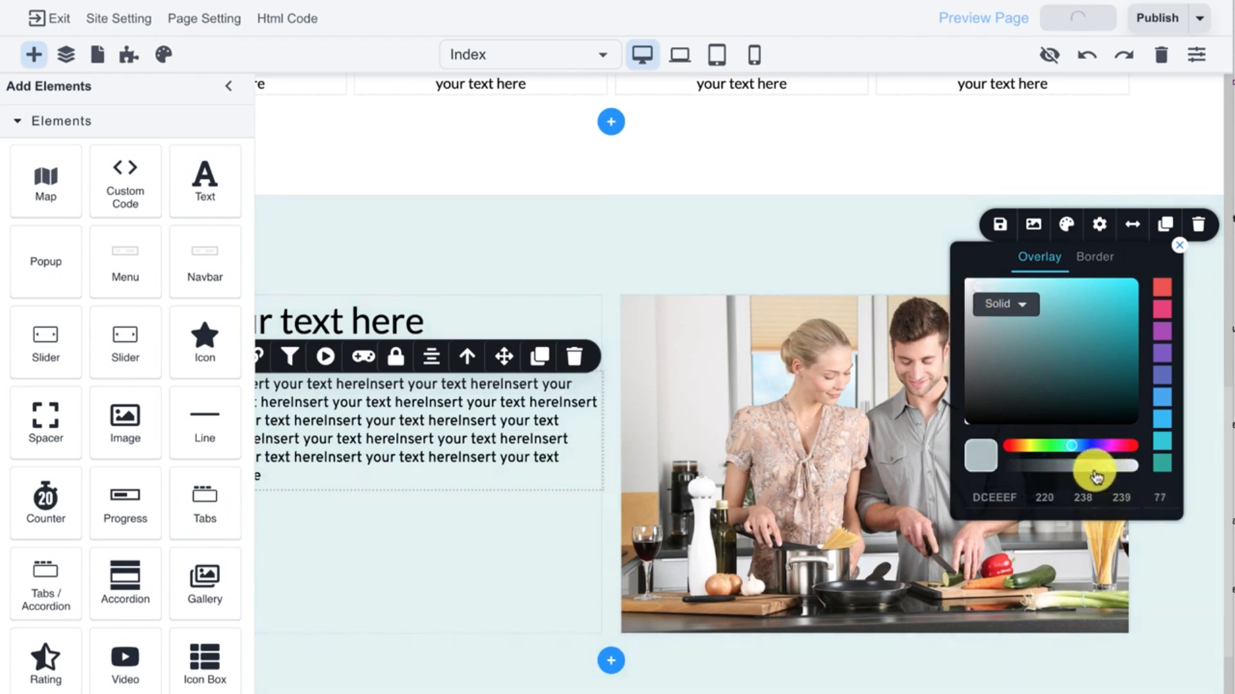
left_click_drag(1081, 474, 1078, 474)
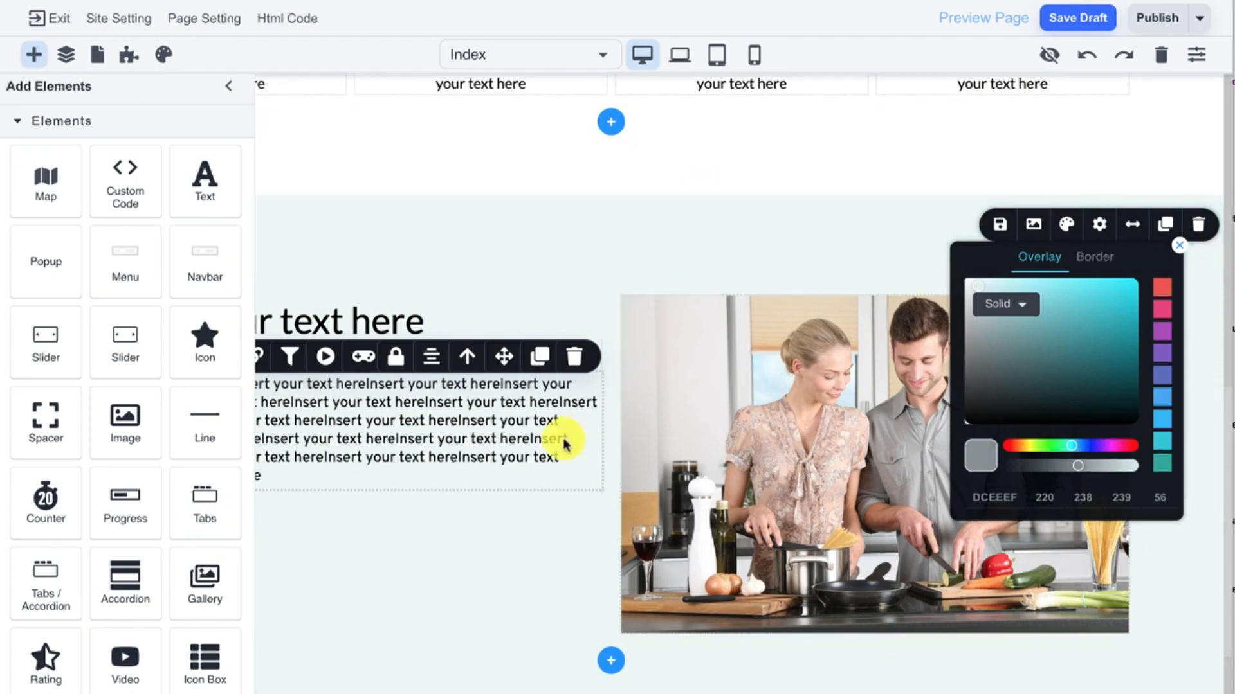
left_click(34, 54)
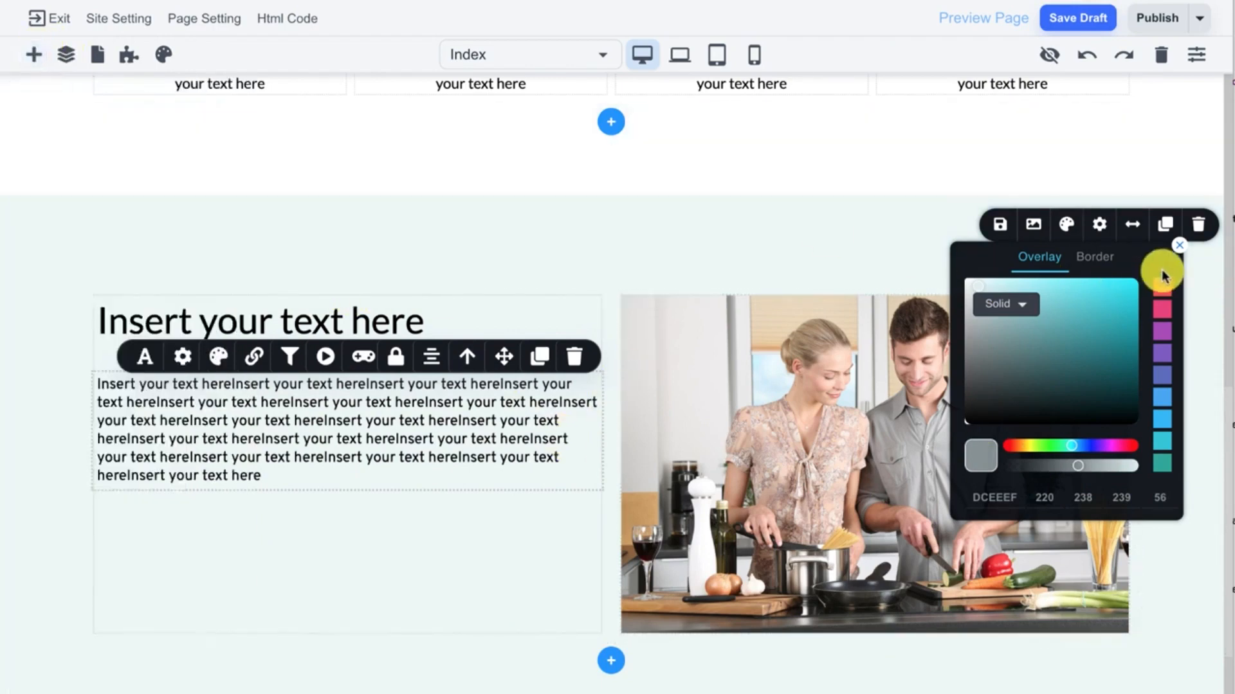
left_click(1177, 250)
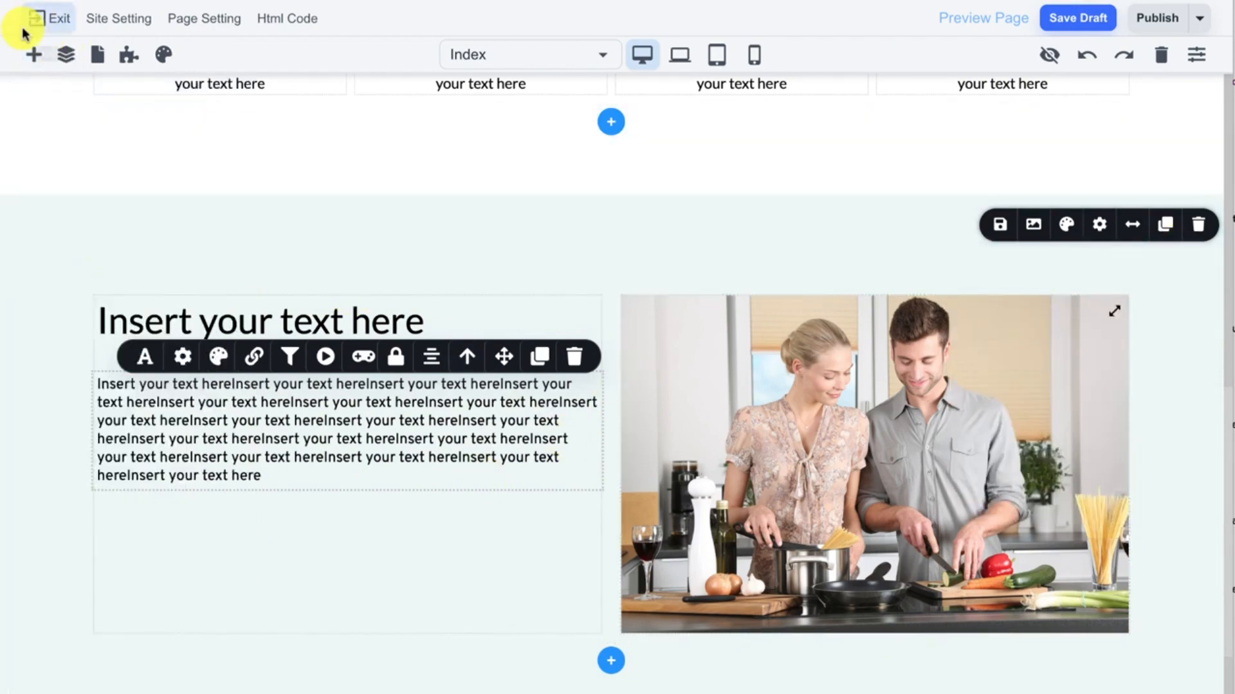
- Add a Button element below the paragraph in the first column
left_click(34, 54)
scroll(133, 311, "down", 4)
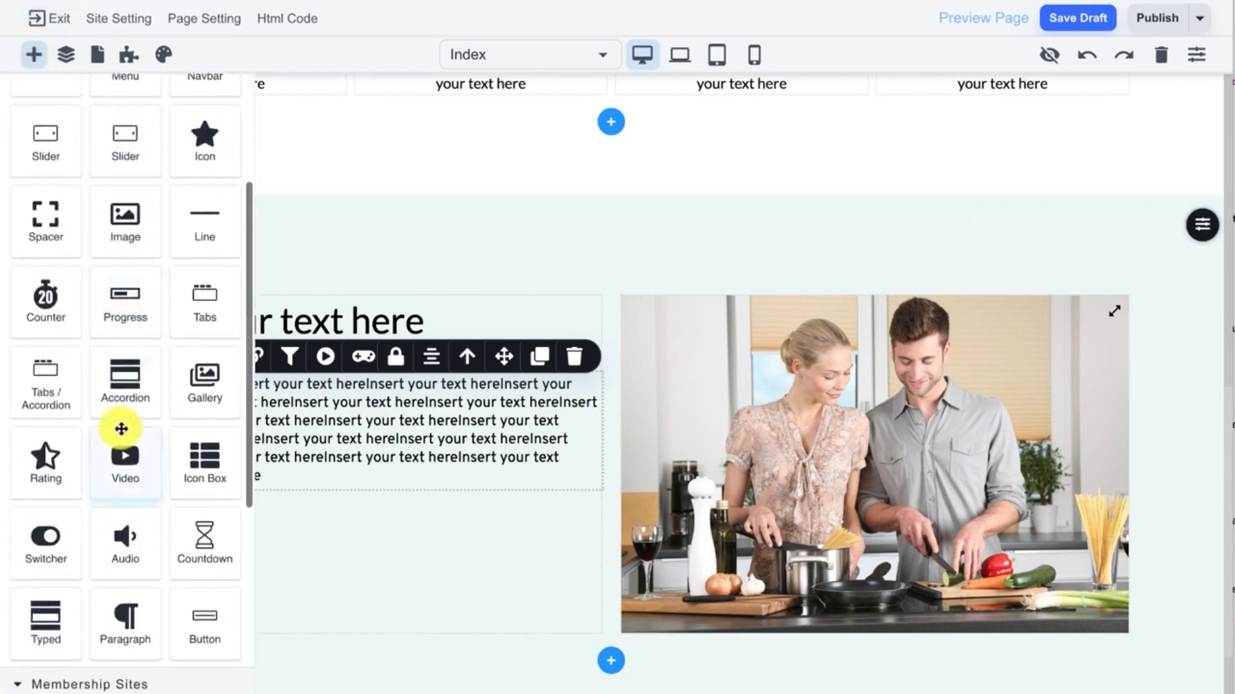
left_click_drag(204, 566, 414, 495)
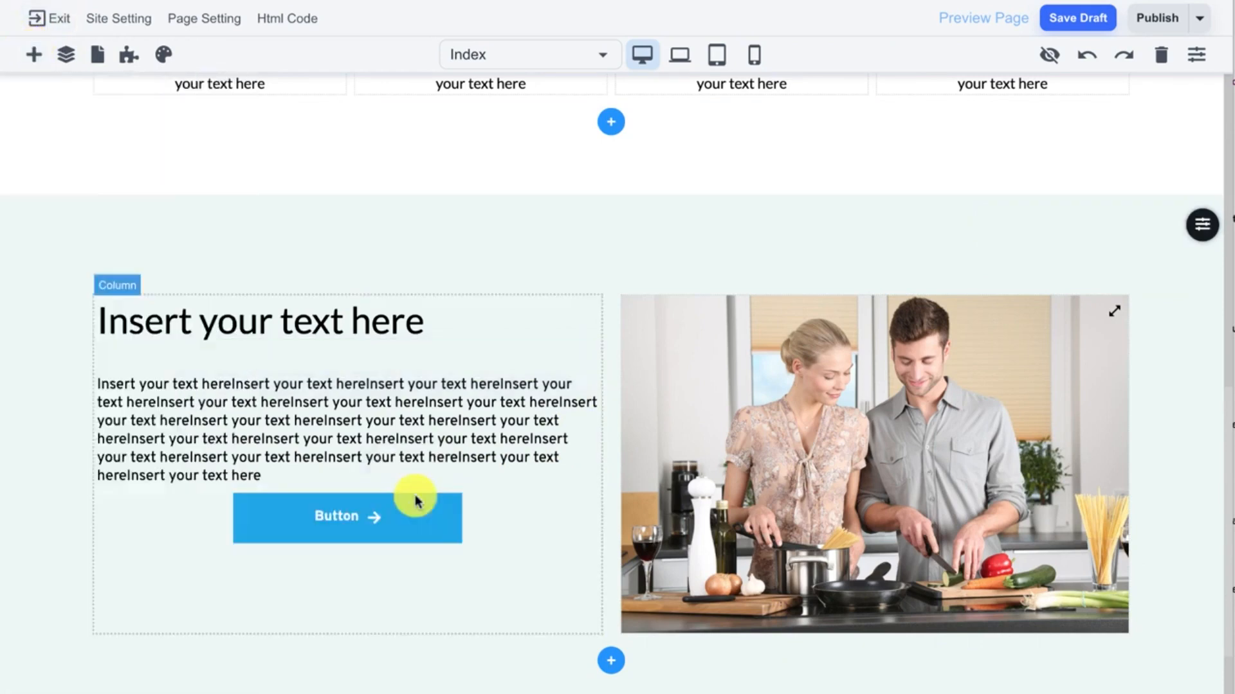
- Change the icon of the button below the paragraph from the arrow to a clock
left_click(428, 524)
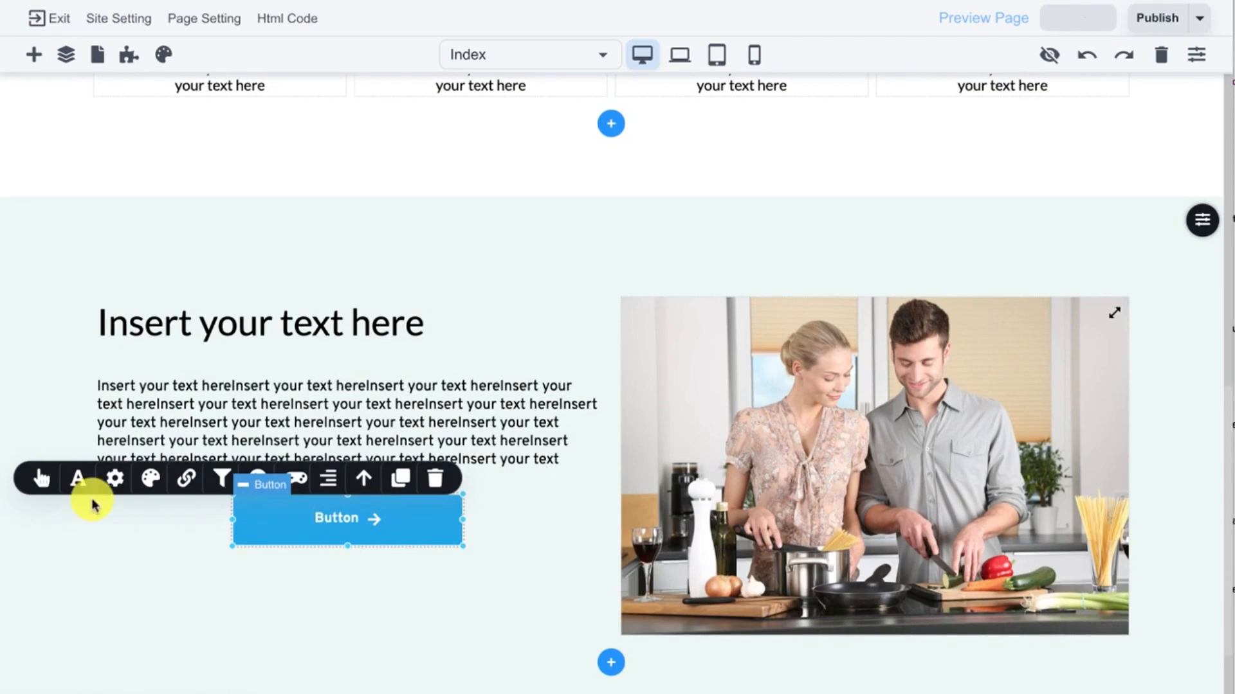
left_click(37, 484)
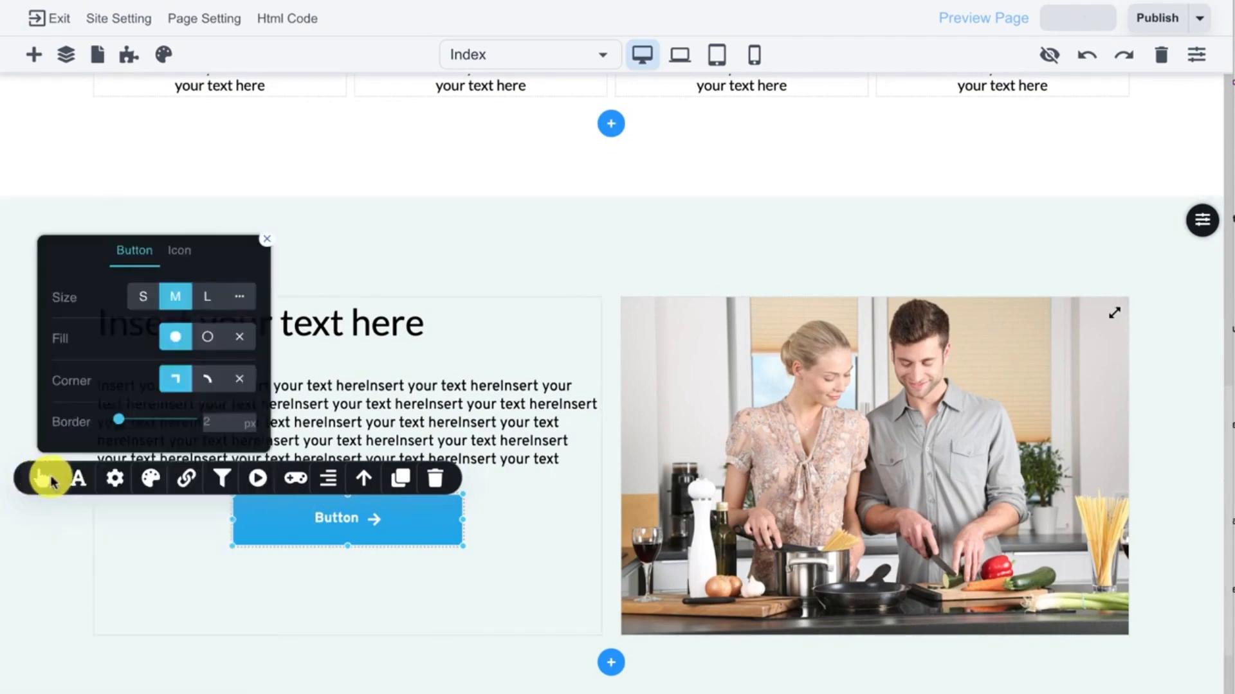
left_click(185, 254)
left_click(234, 297)
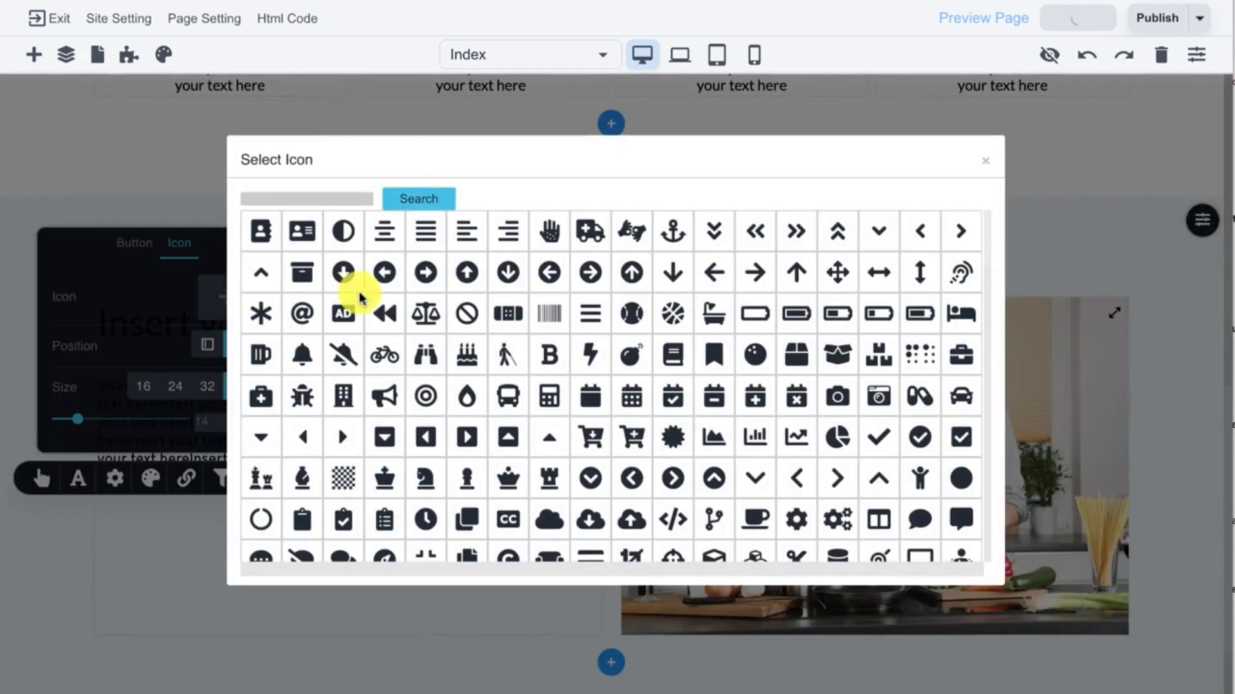
left_click(428, 519)
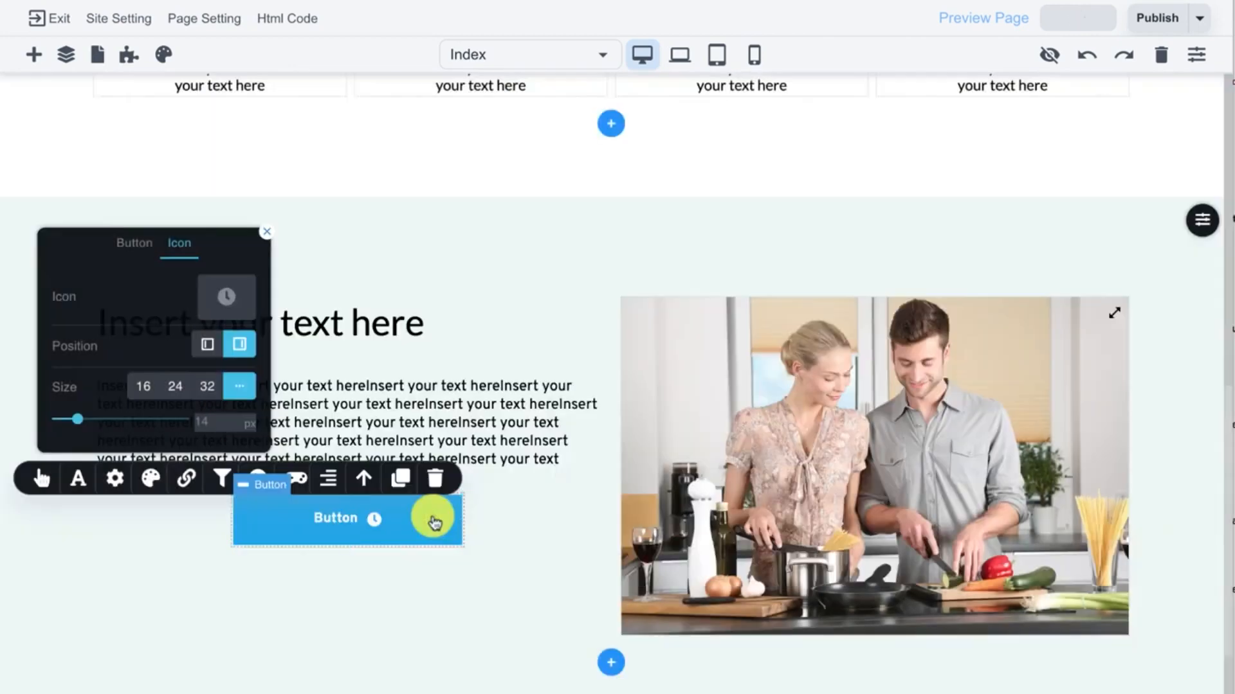
- Change the label of the button below the paragraph to "Click Here" and finish editing it
left_click(329, 522)
type("Click Here")
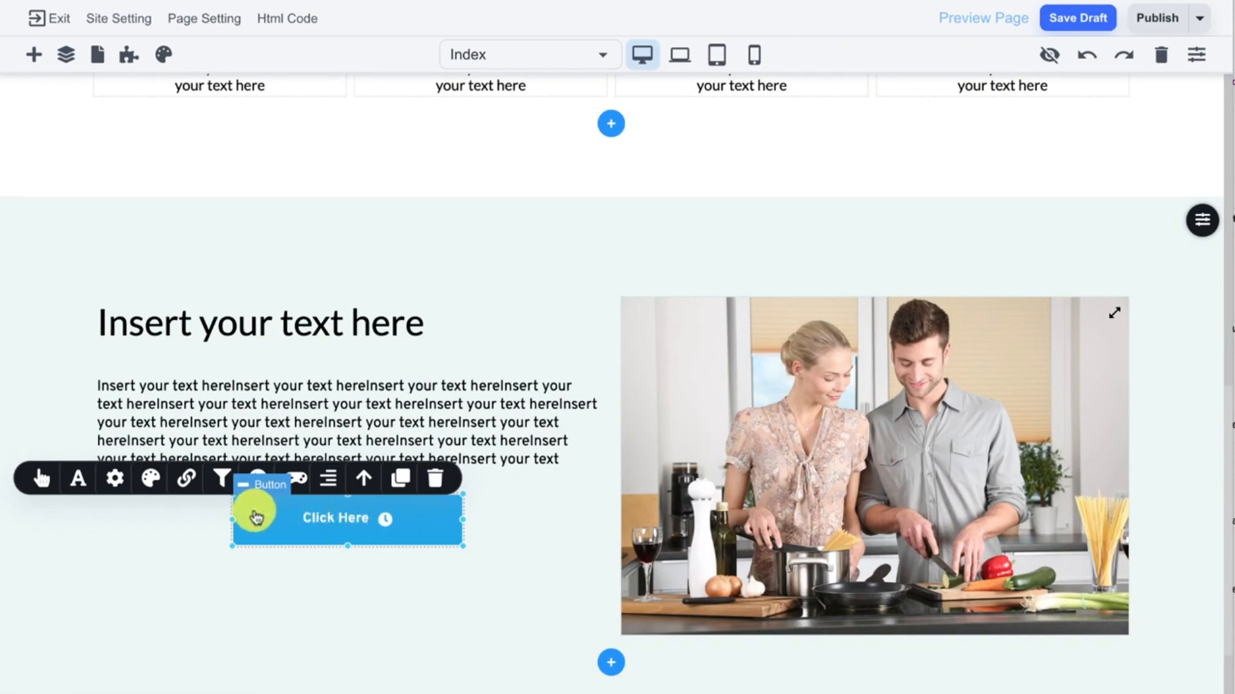
left_click(570, 433)
- Add a new blank section below the tinted two-column section
scroll(572, 446, "down", 3)
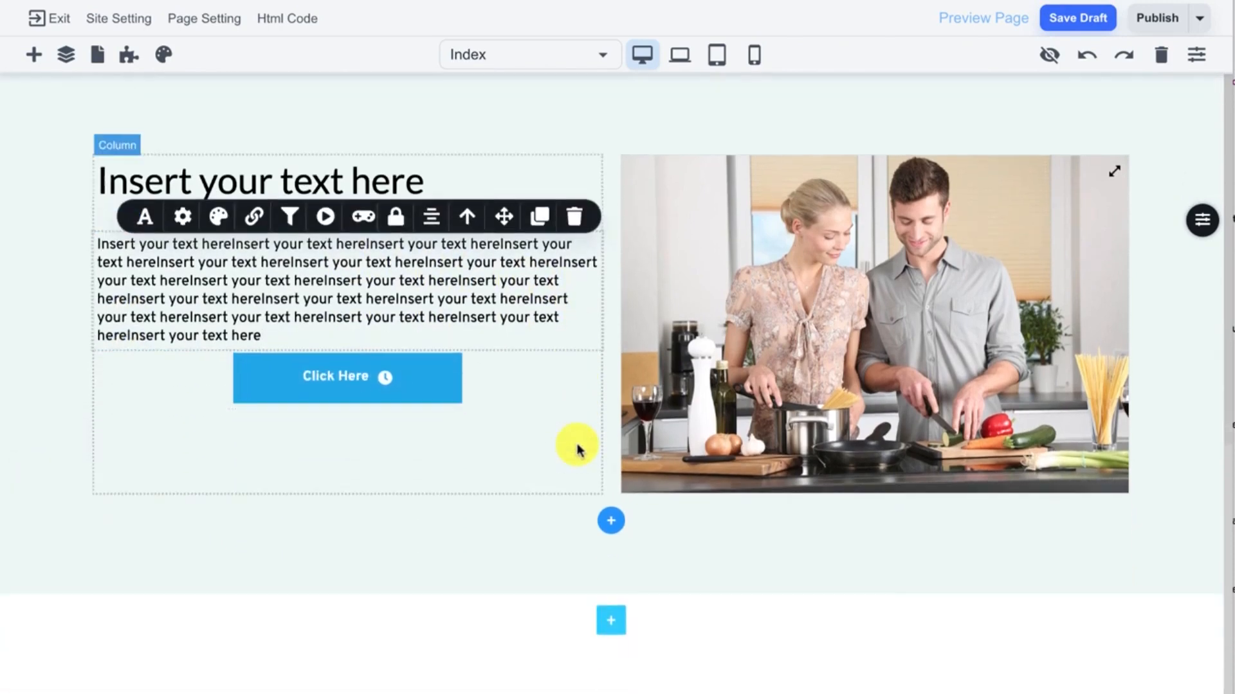
left_click(604, 610)
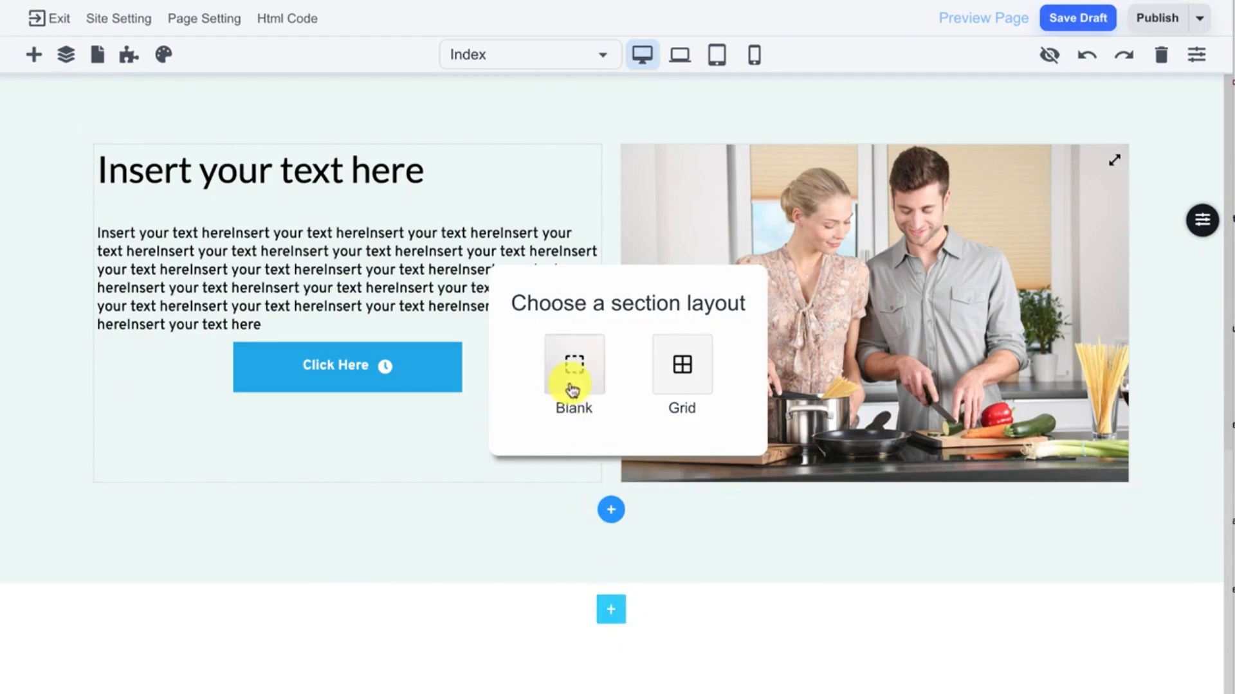
left_click(572, 386)
scroll(573, 452, "down", 1)
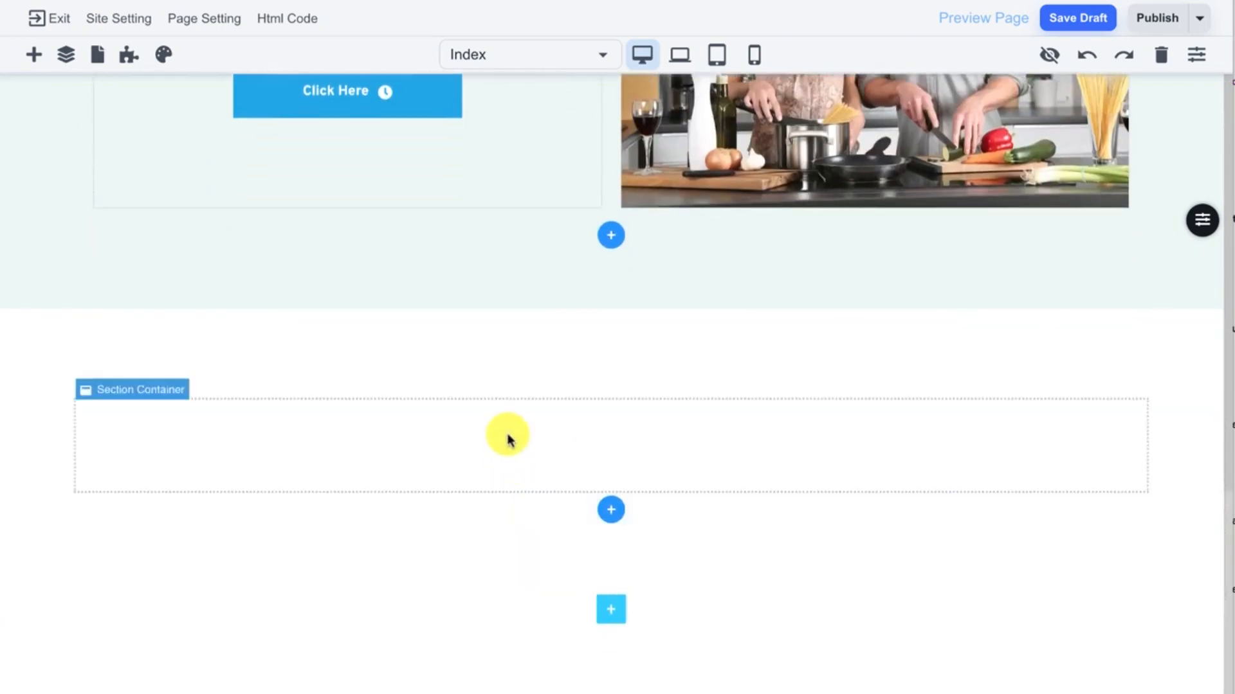
- Place a grid element in the new blank section and apply the 4 x 1 layout
left_click(35, 55)
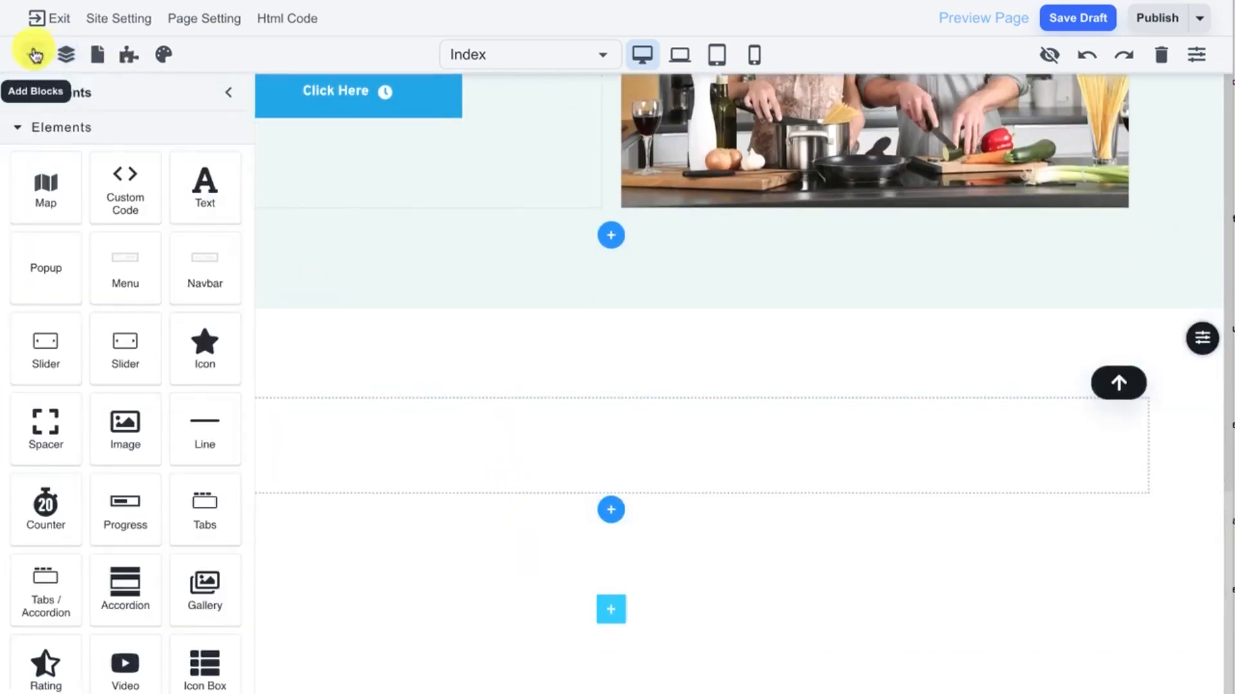
scroll(130, 362, "down", 8)
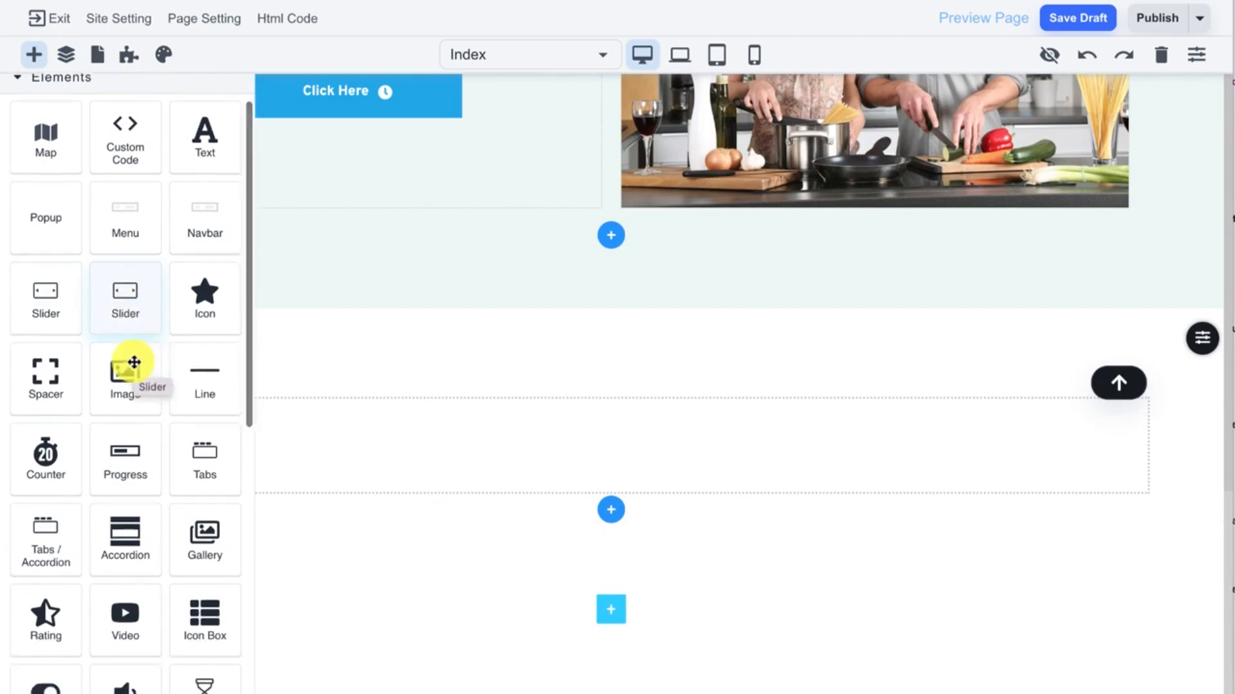
left_click_drag(129, 537, 465, 446)
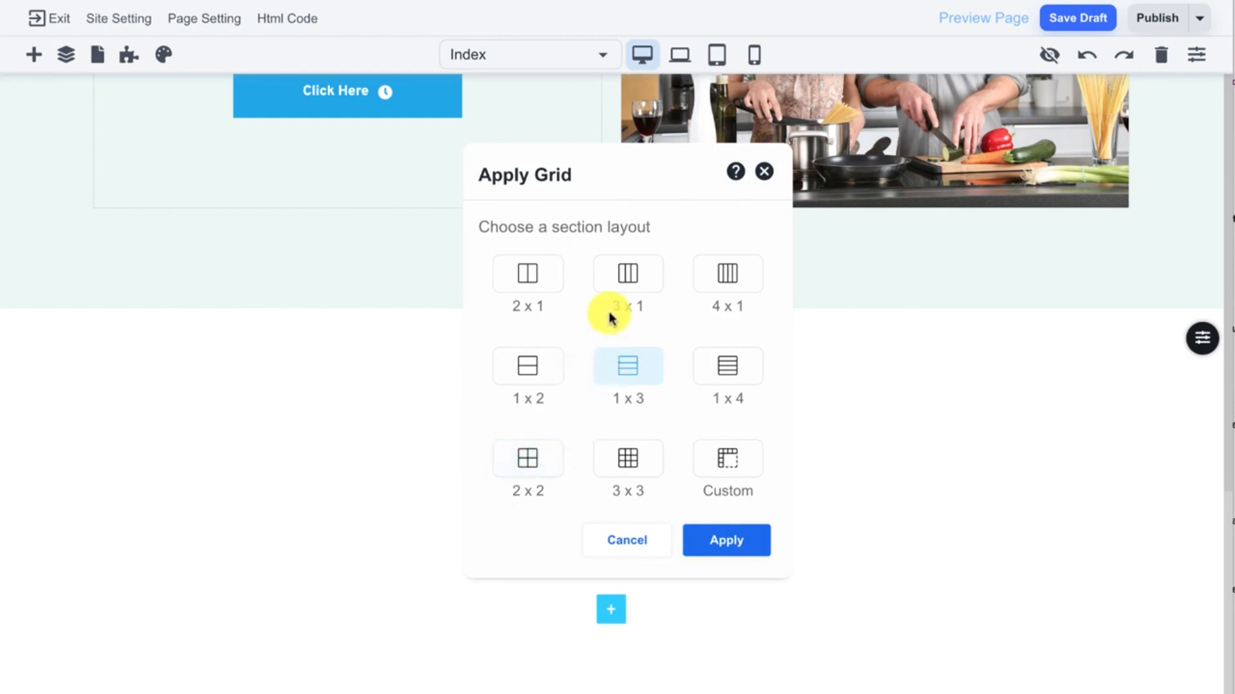
left_click(717, 283)
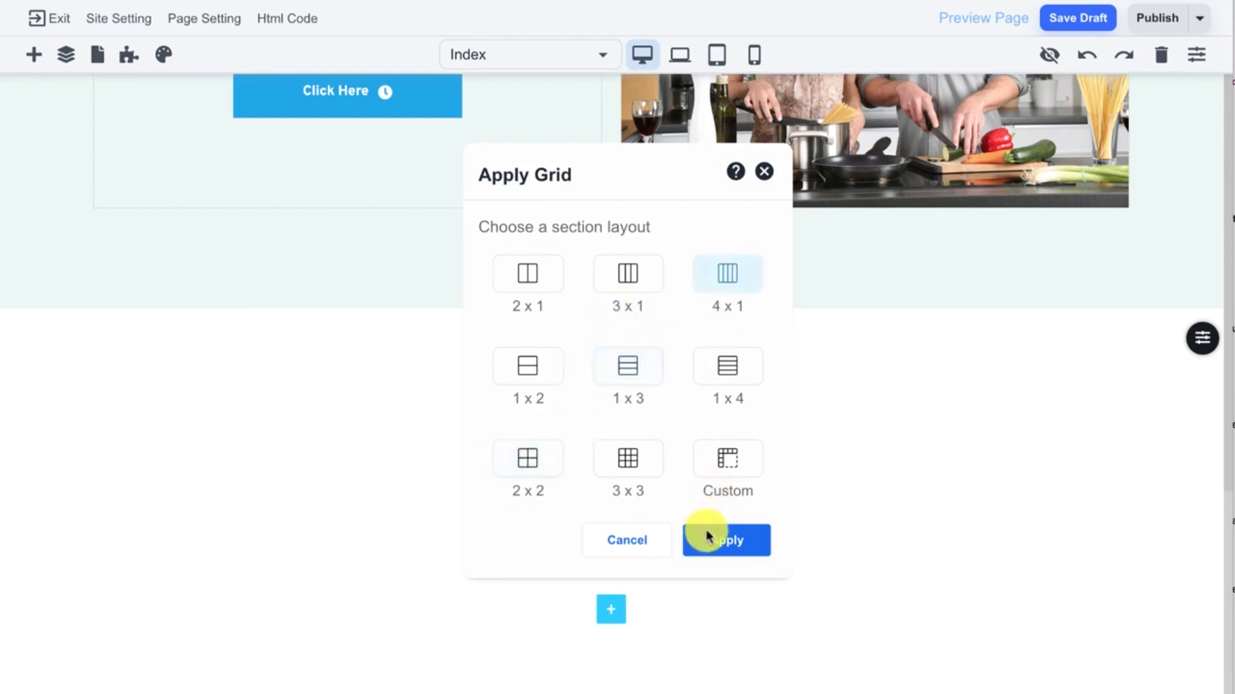
left_click(707, 536)
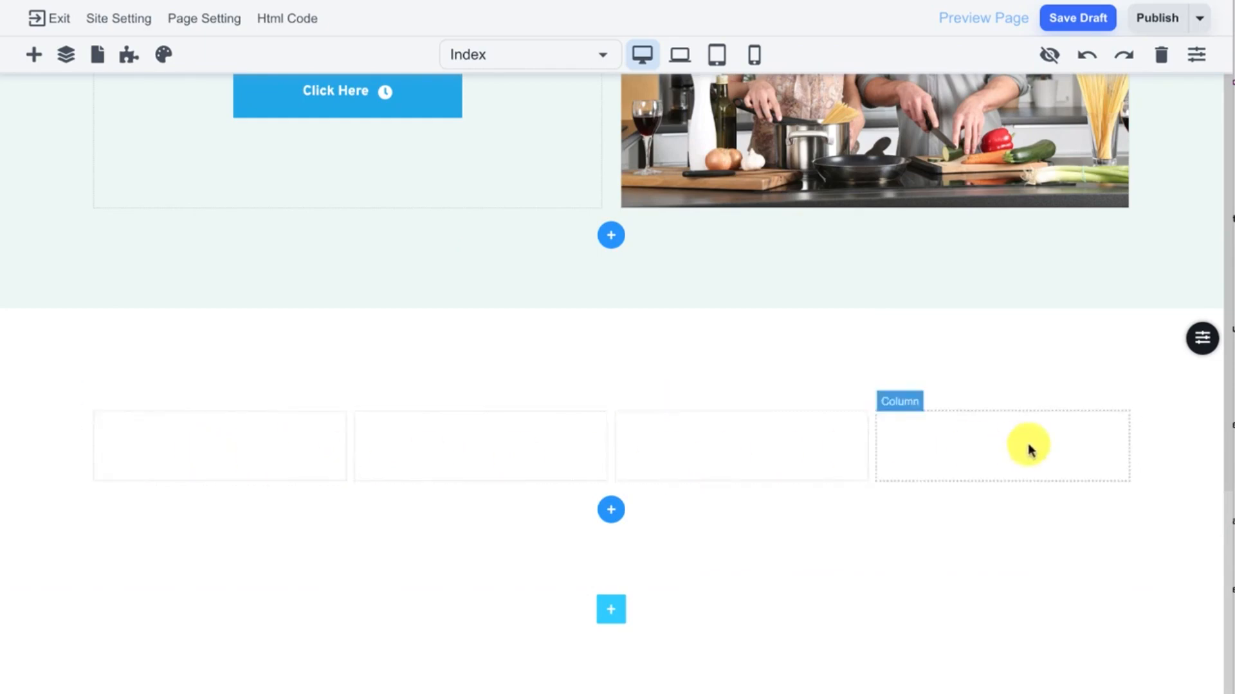
- Add a Text element to the fourth column of the new grid and duplicate it
left_click(33, 54)
left_click_drag(221, 158, 959, 433)
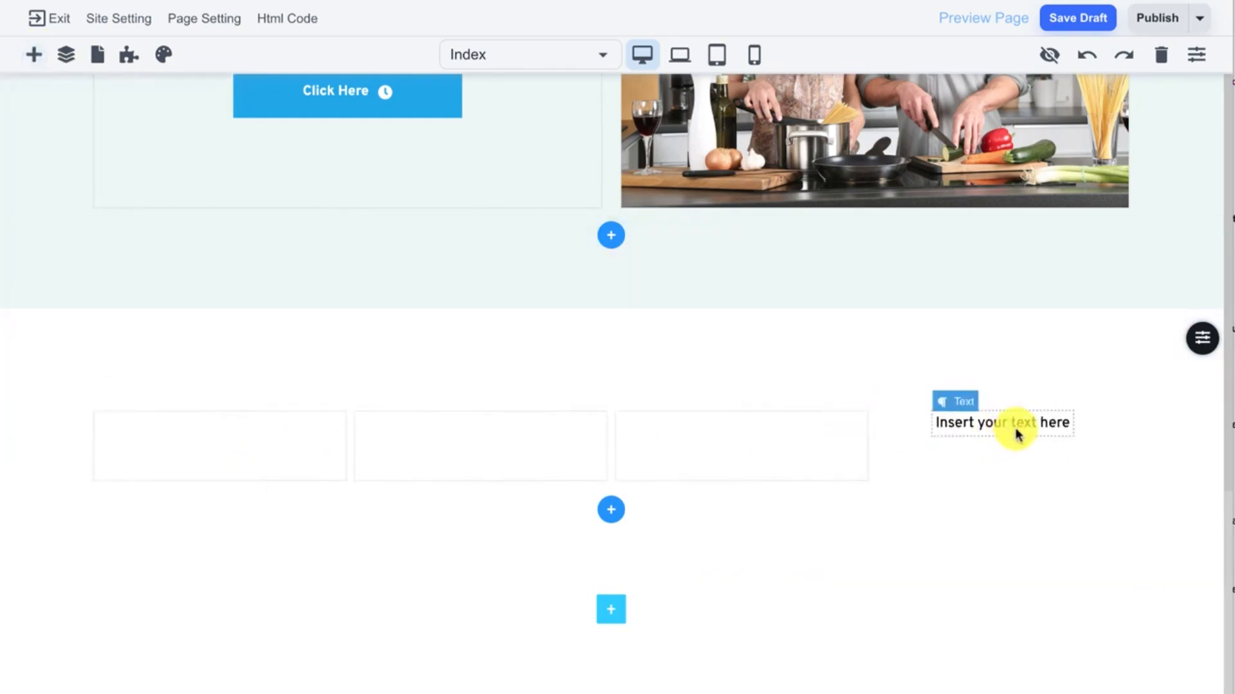
left_click(1045, 426)
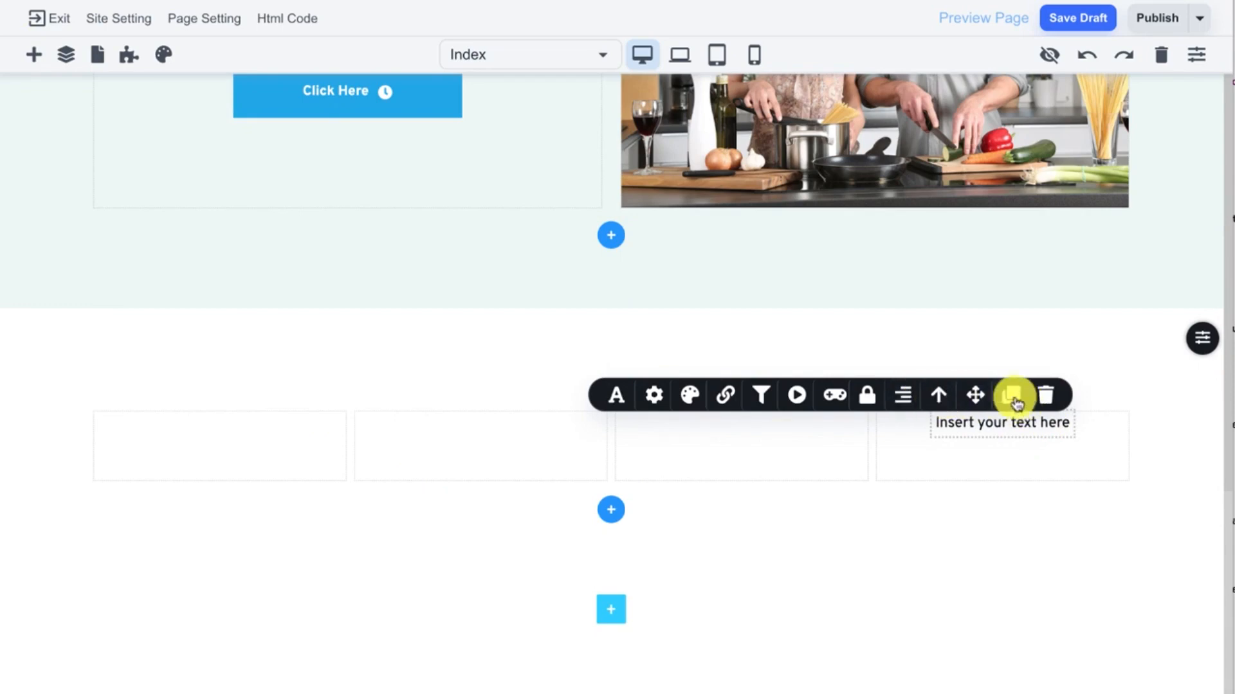
- Left-align the upper text in the fourth column and change its wording to "Questions?"
left_click(903, 394)
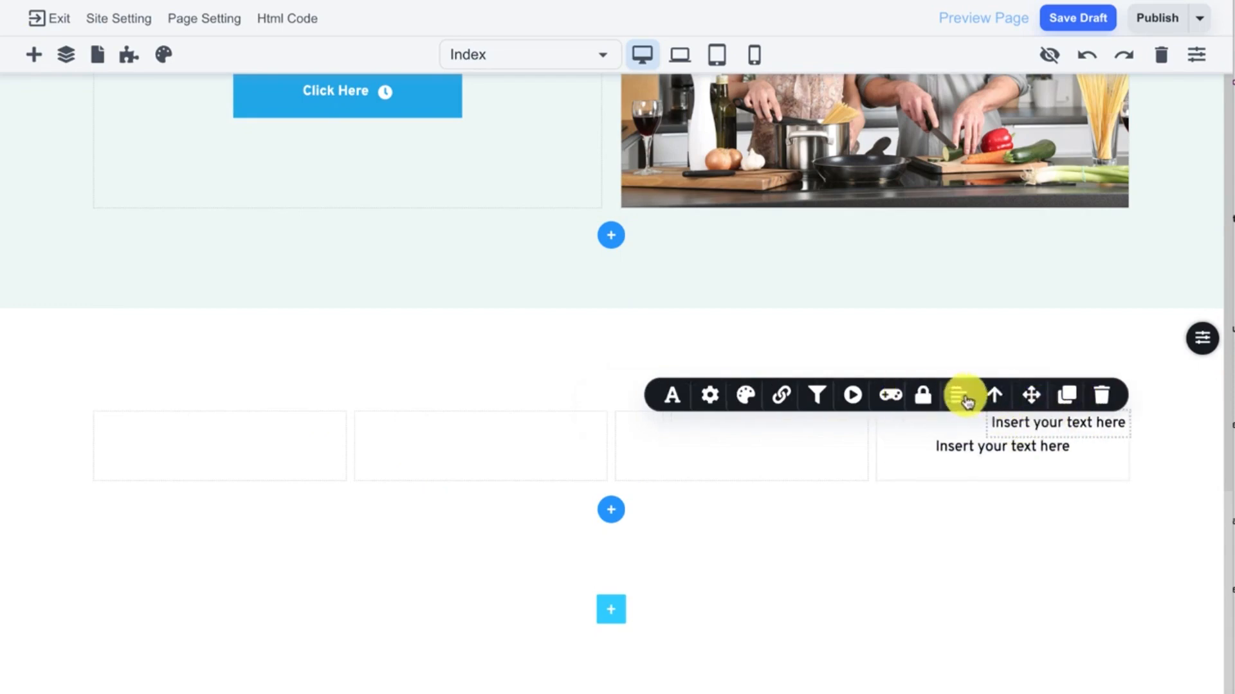
left_click(960, 395)
triple_click(915, 424)
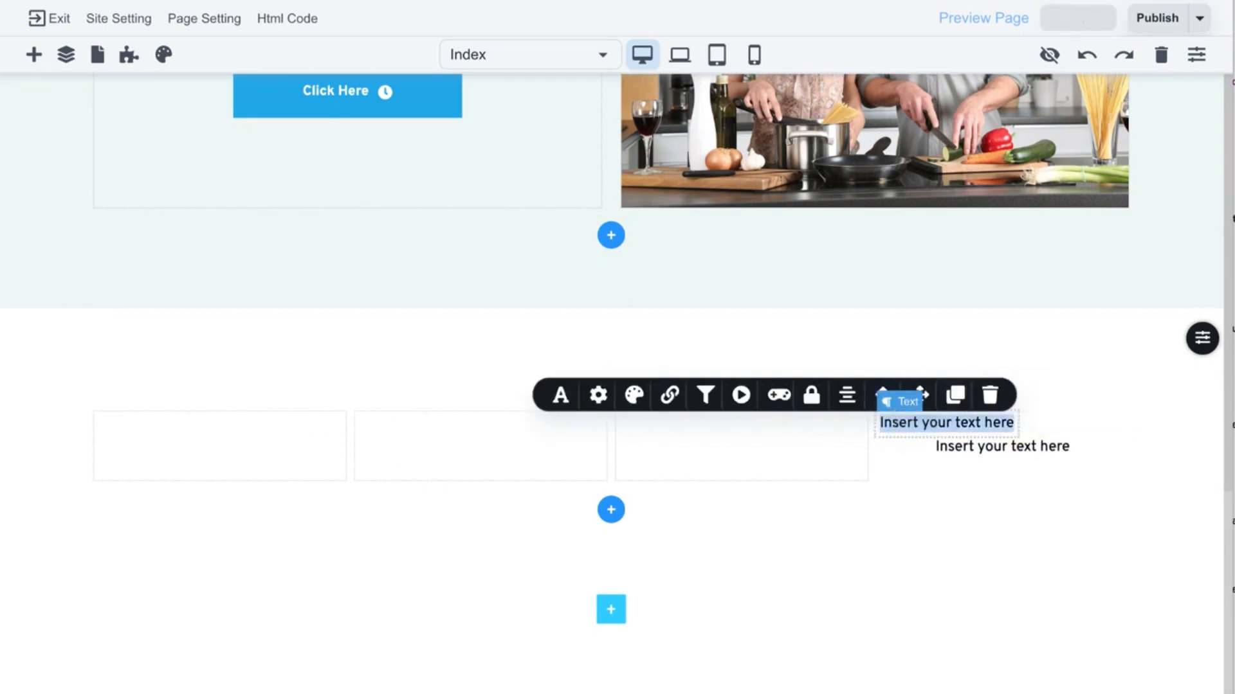
type("Questions?")
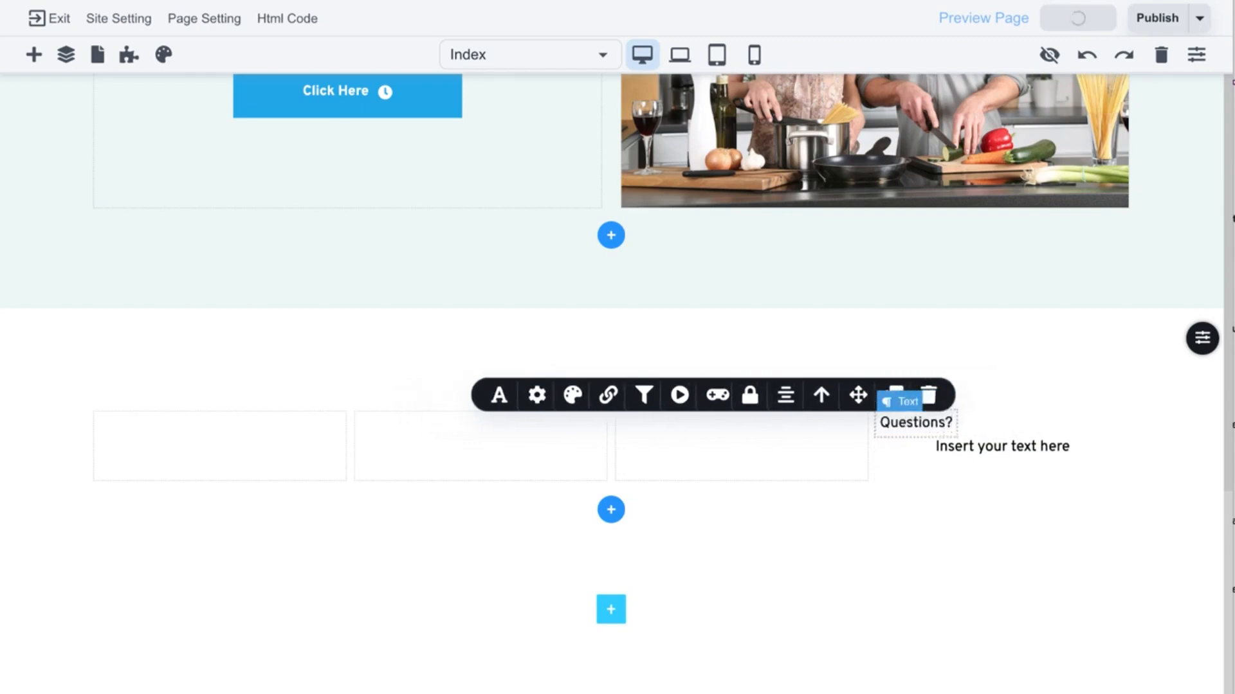
- Duplicate the placeholder text under "Questions?" twice to make three stacked lines
left_click(998, 448)
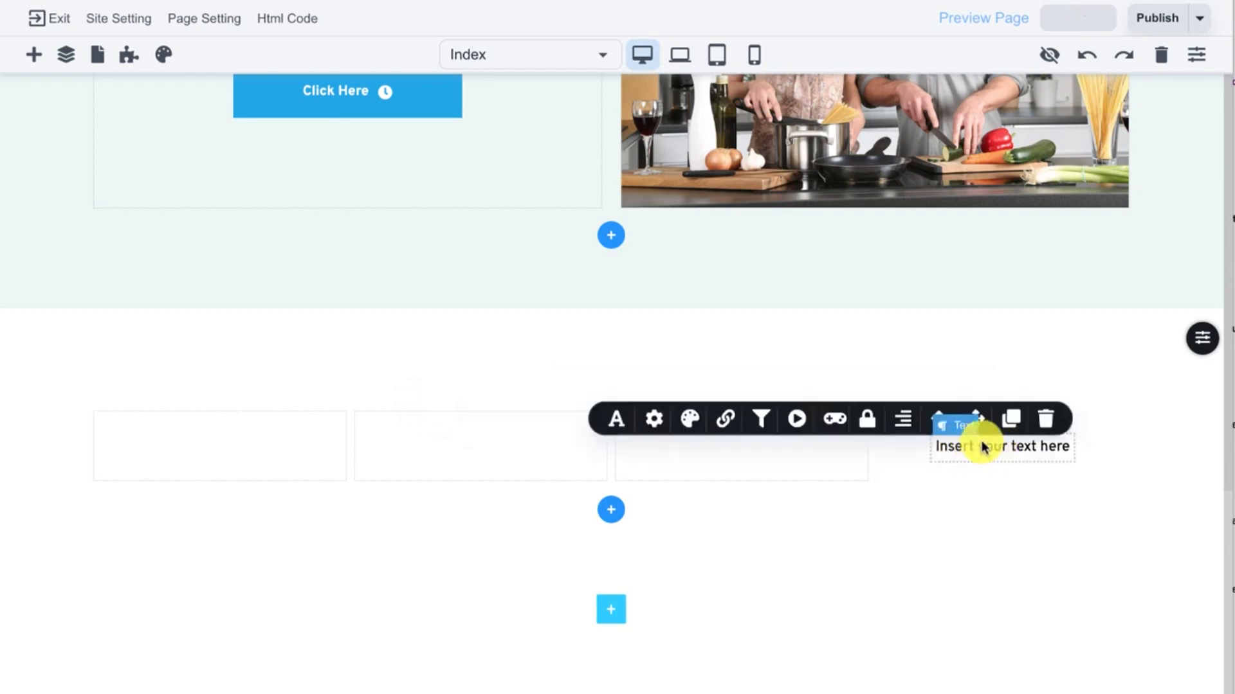
left_click(1012, 418)
left_click(1011, 418)
left_click(997, 491)
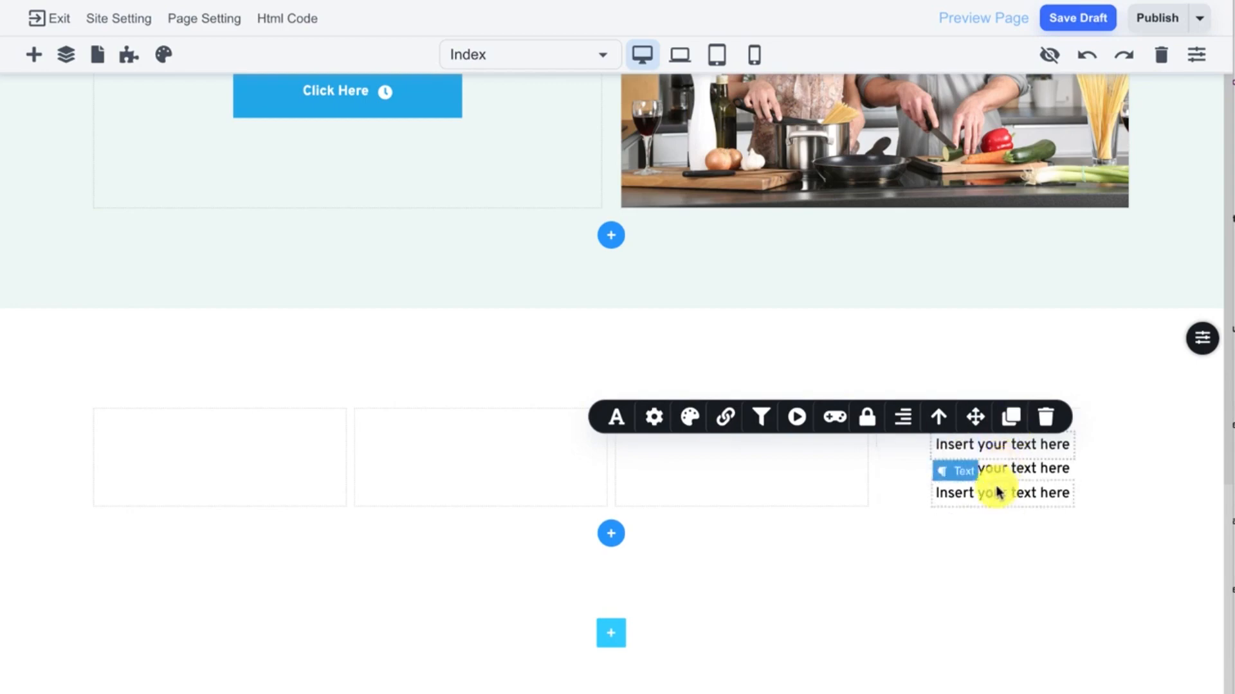
- Add an Image element to the first column and place two identical Text elements beneath it
mouse_move(677, 379)
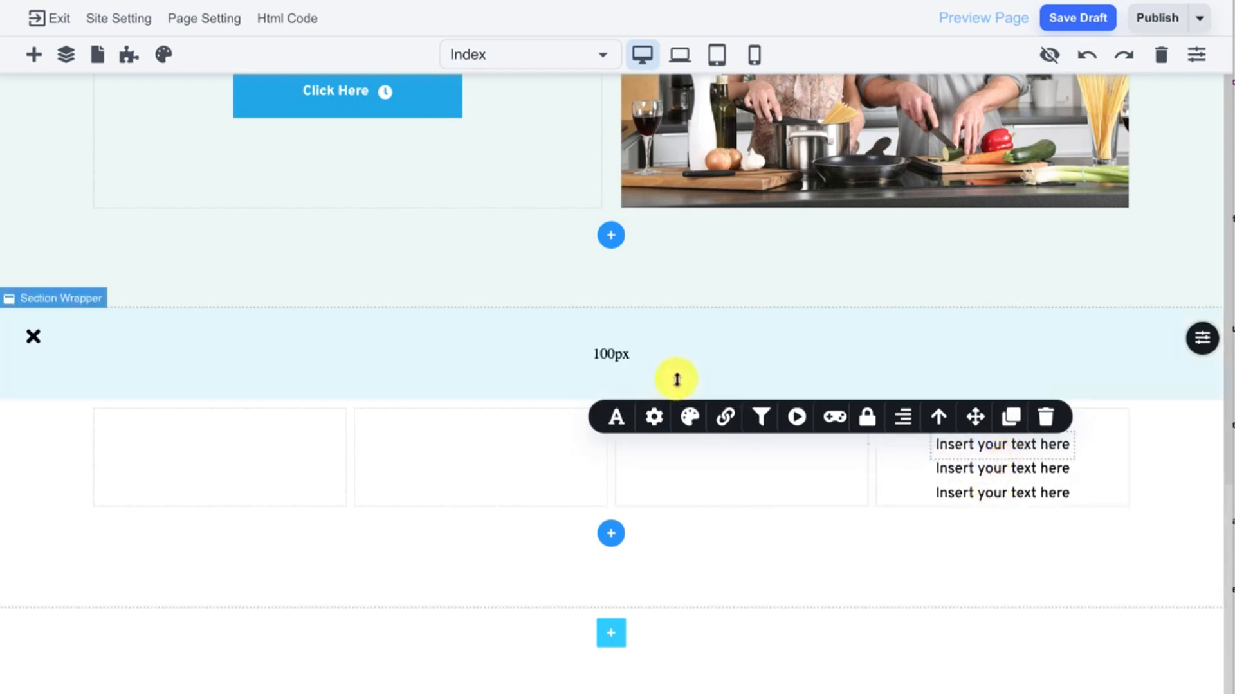
left_click(32, 55)
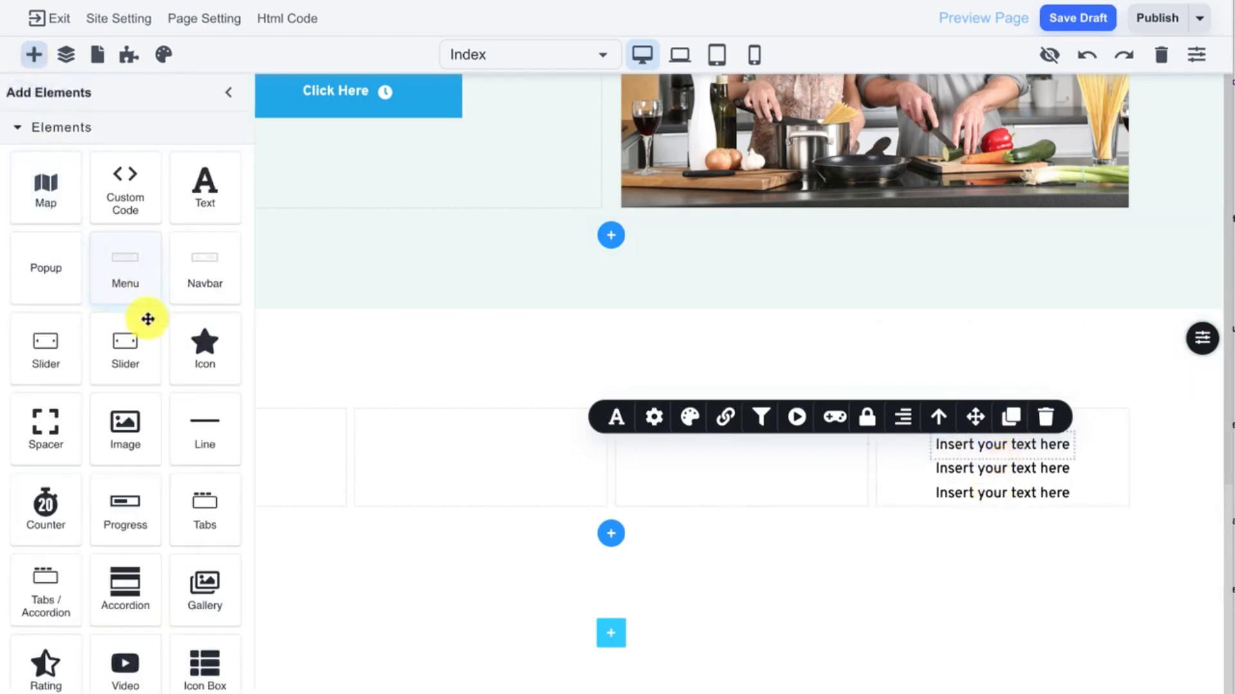
left_click_drag(127, 430, 298, 427)
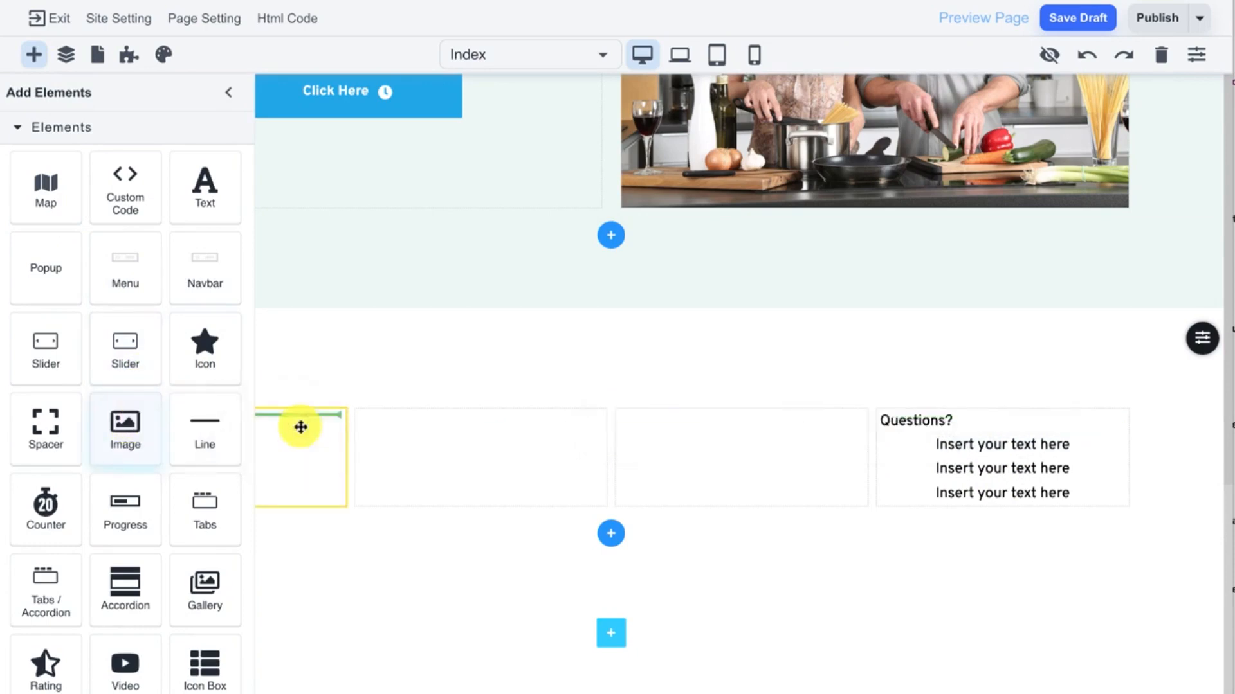
left_click(34, 55)
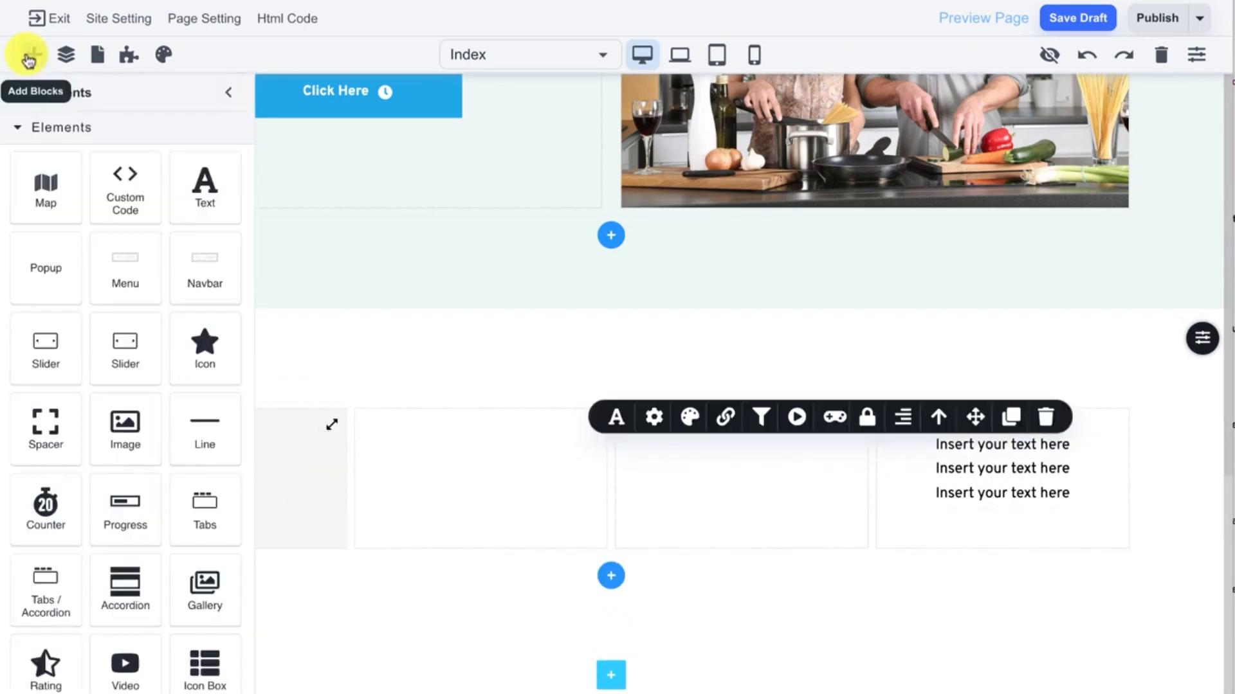
left_click_drag(190, 187, 266, 536)
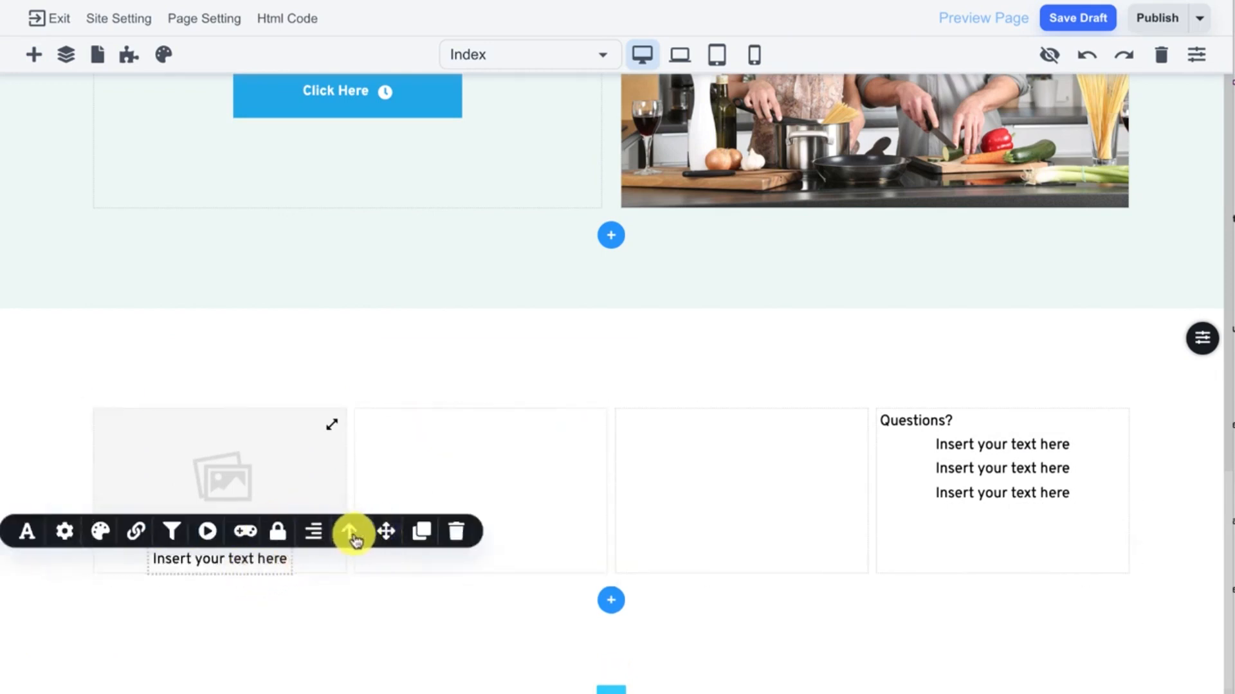
left_click(422, 534)
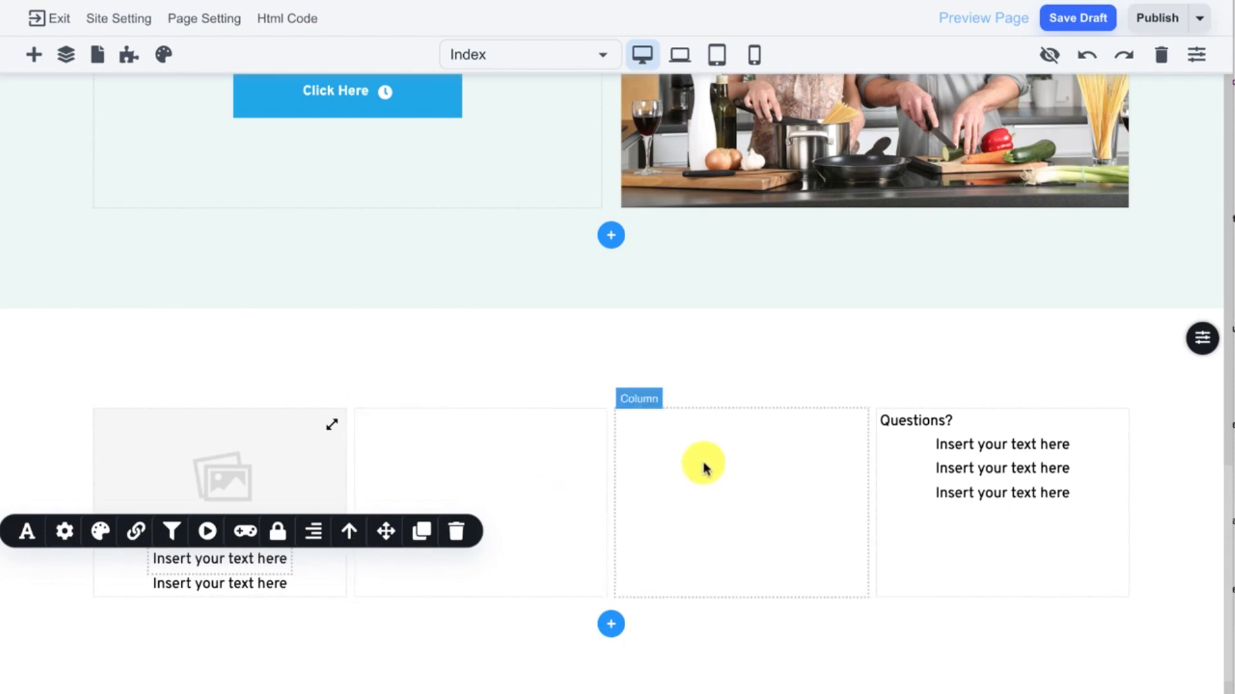
- Give the new four-column section a solid slate-grey overlay, colour 647F89, at low opacity and close the colour settings
left_click(1200, 338)
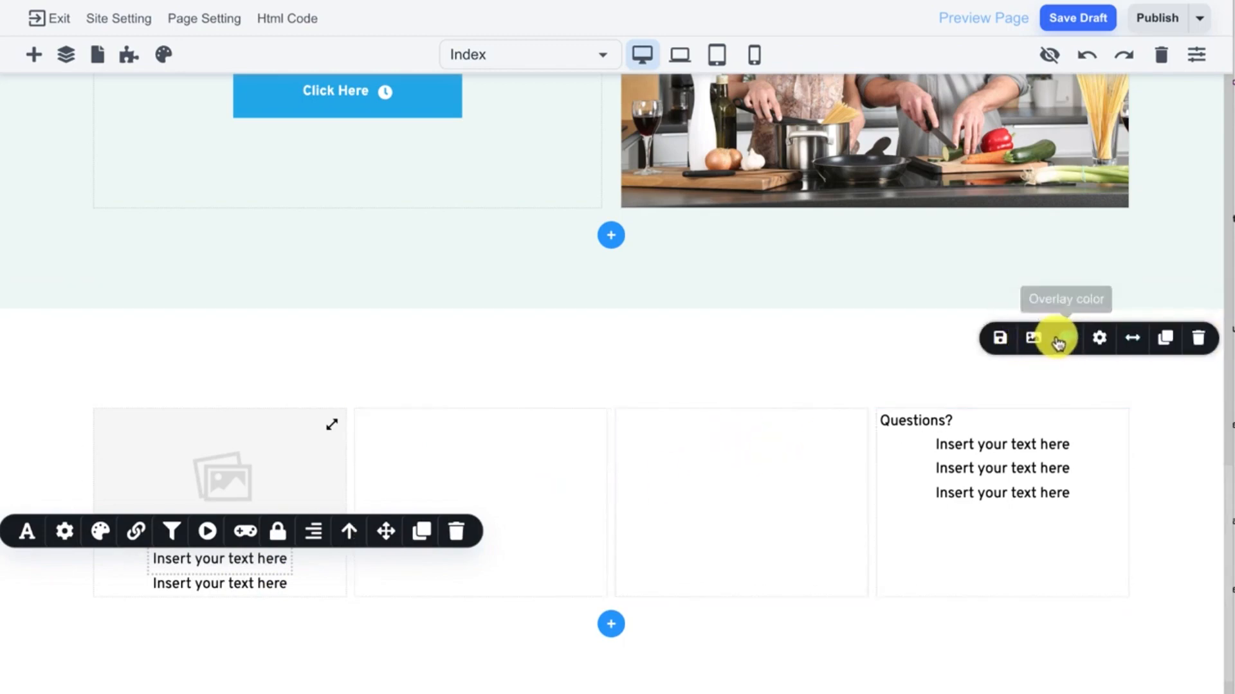
left_click(1035, 339)
left_click_drag(968, 453, 965, 437)
mouse_move(1056, 553)
left_mouse_down()
mouse_move(1089, 560)
mouse_move(1072, 560)
left_mouse_up()
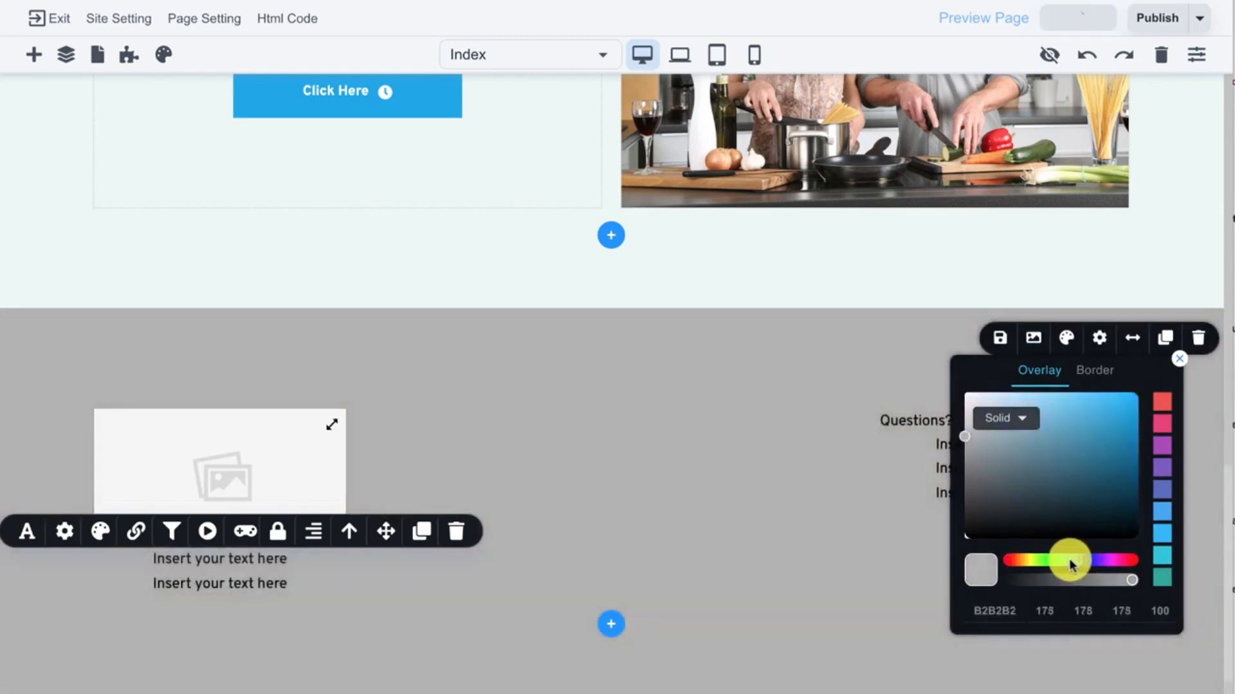
left_click(1011, 455)
left_click(1011, 458)
mouse_move(1046, 580)
left_mouse_down()
mouse_move(1064, 584)
mouse_move(1045, 583)
left_mouse_up()
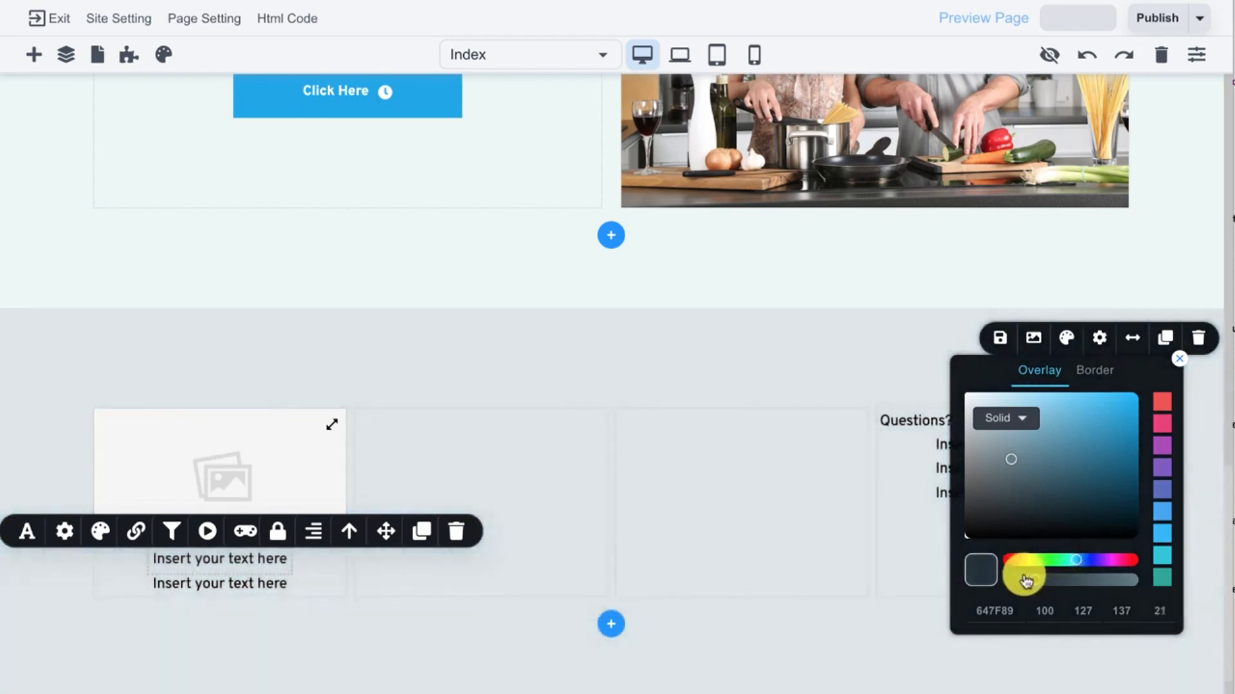
left_click_drag(1025, 580, 1030, 580)
left_click(808, 504)
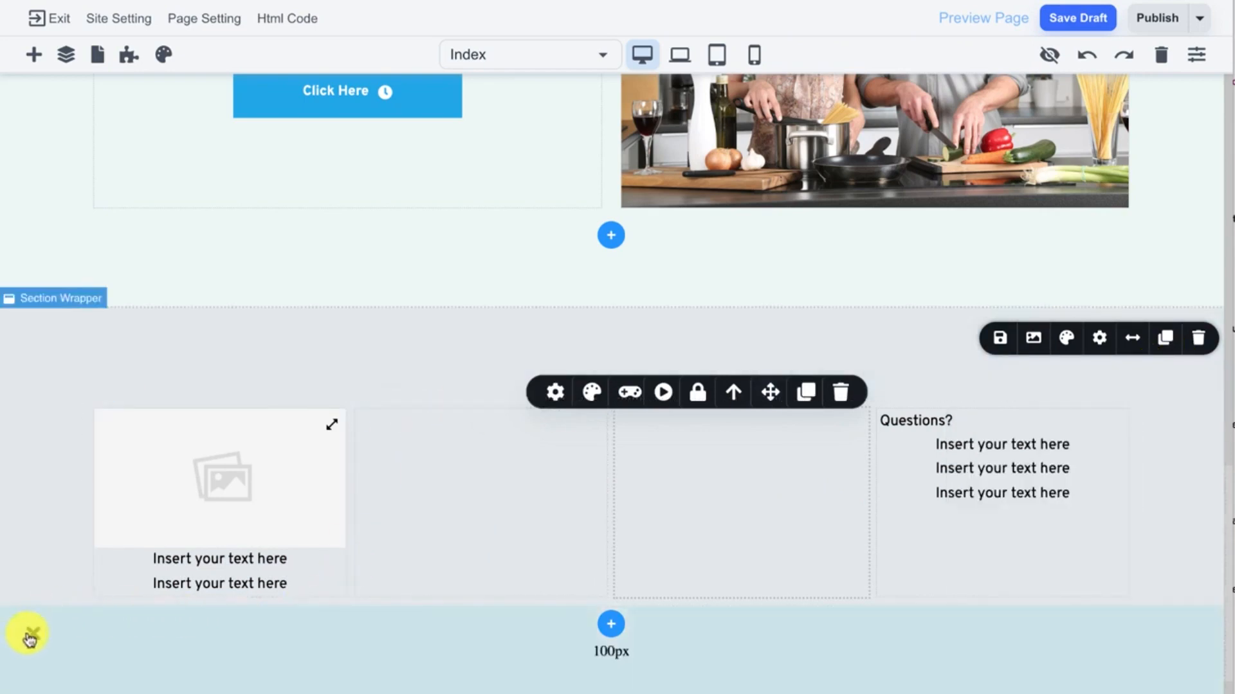
- Remove the grey section's top and bottom padding and shrink the first column's image placeholder to slightly over half its width
left_click(32, 332)
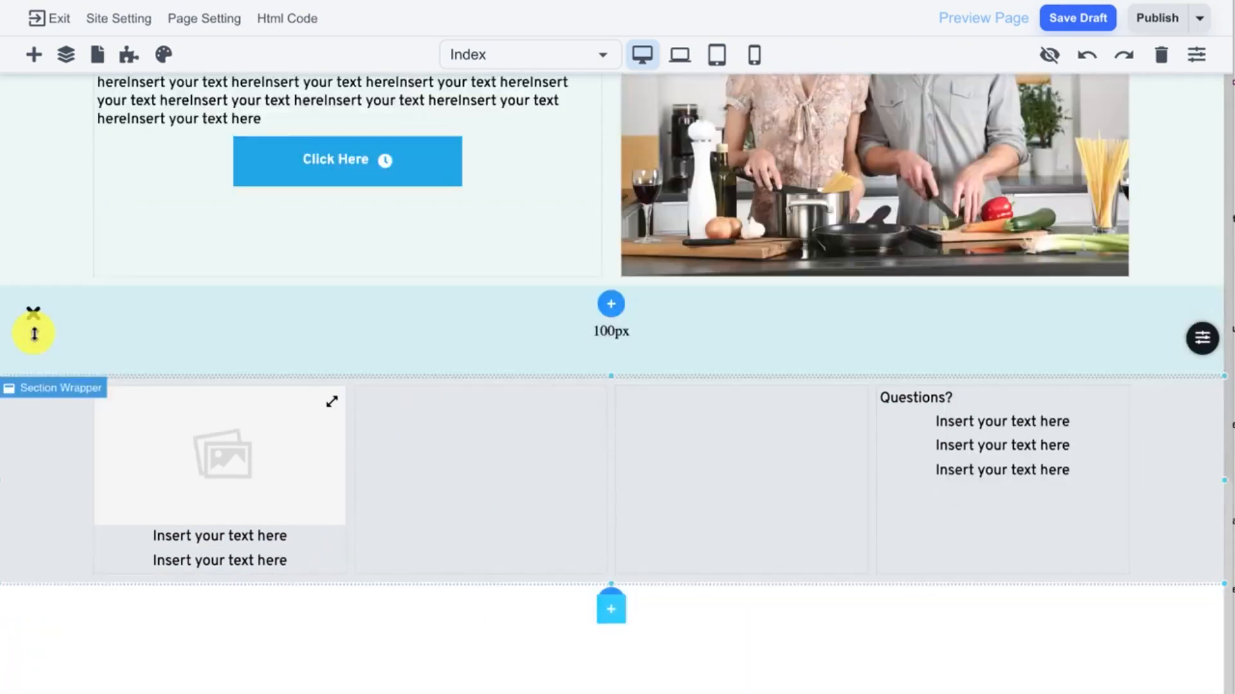
left_click(229, 446)
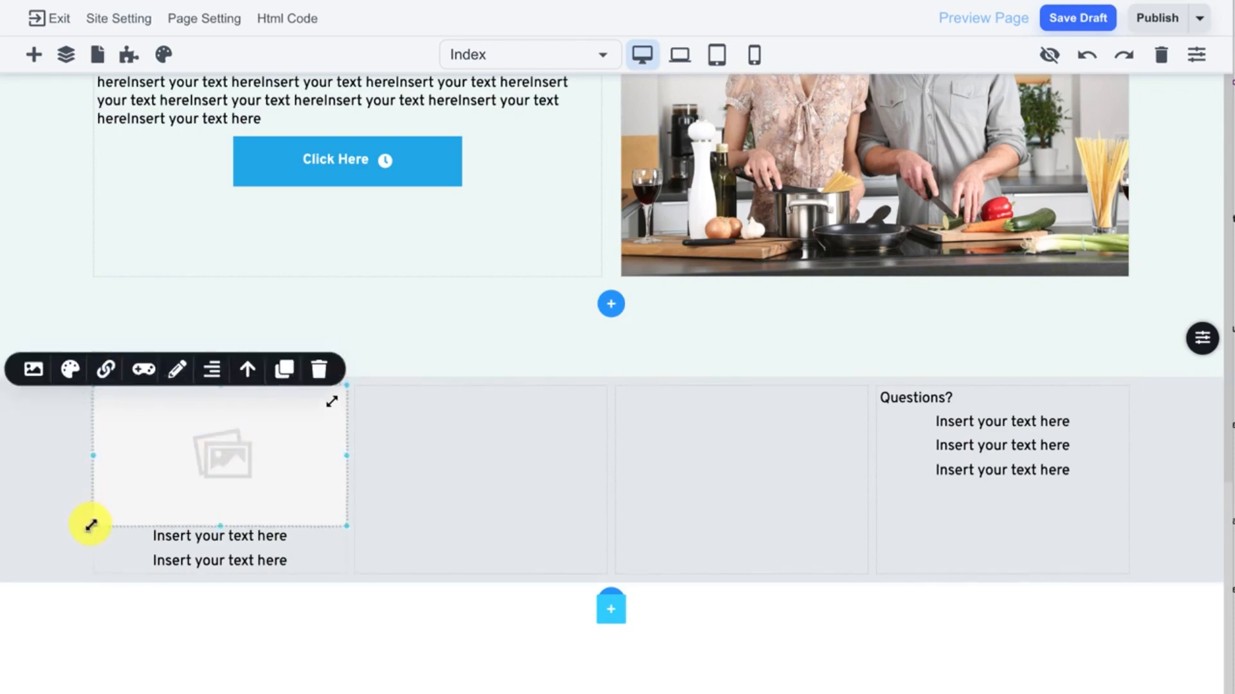
left_click_drag(115, 509, 196, 459)
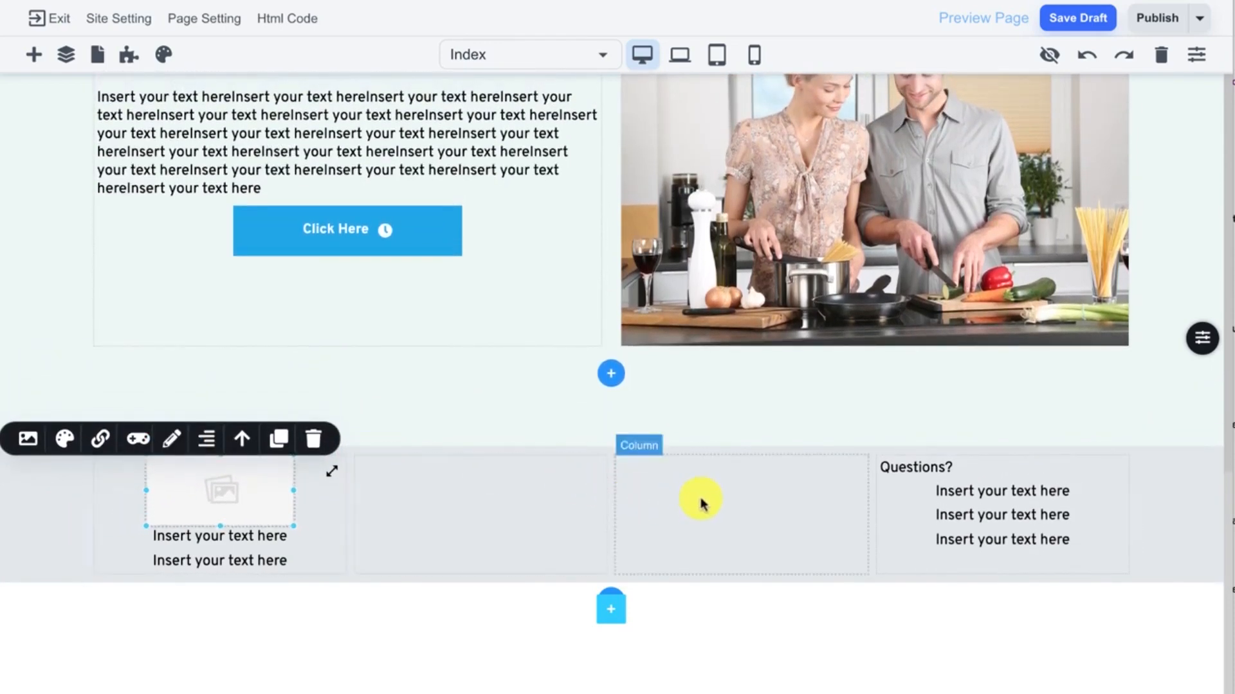
scroll(701, 504, "up", 9)
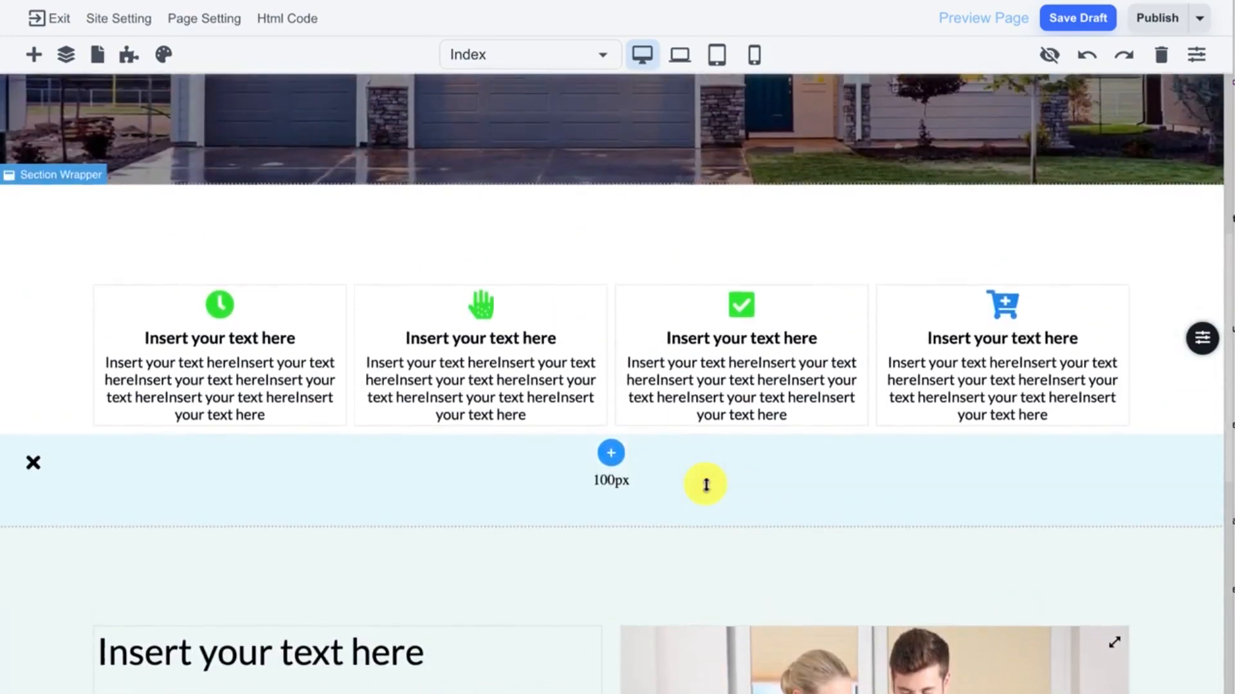
scroll(706, 485, "up", 7)
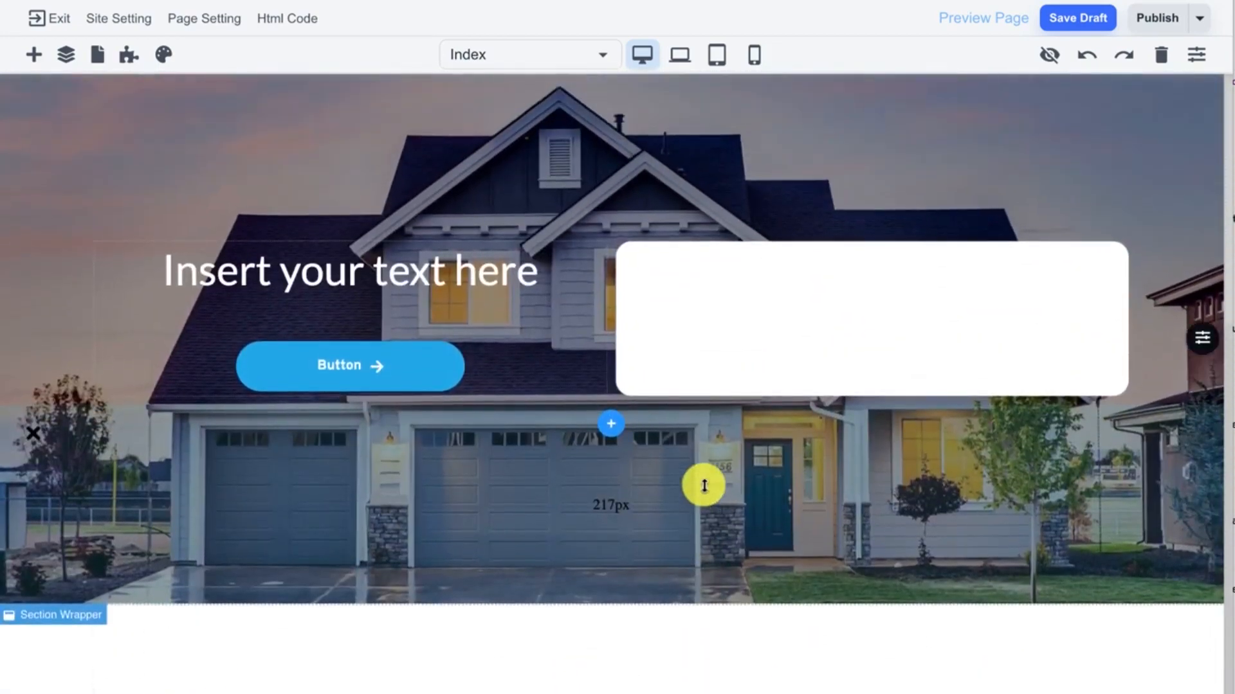
- Examine the kitchen photo's image settings and the size, fill, corner and border options of the "Click Here" button
scroll(704, 486, "down", 12)
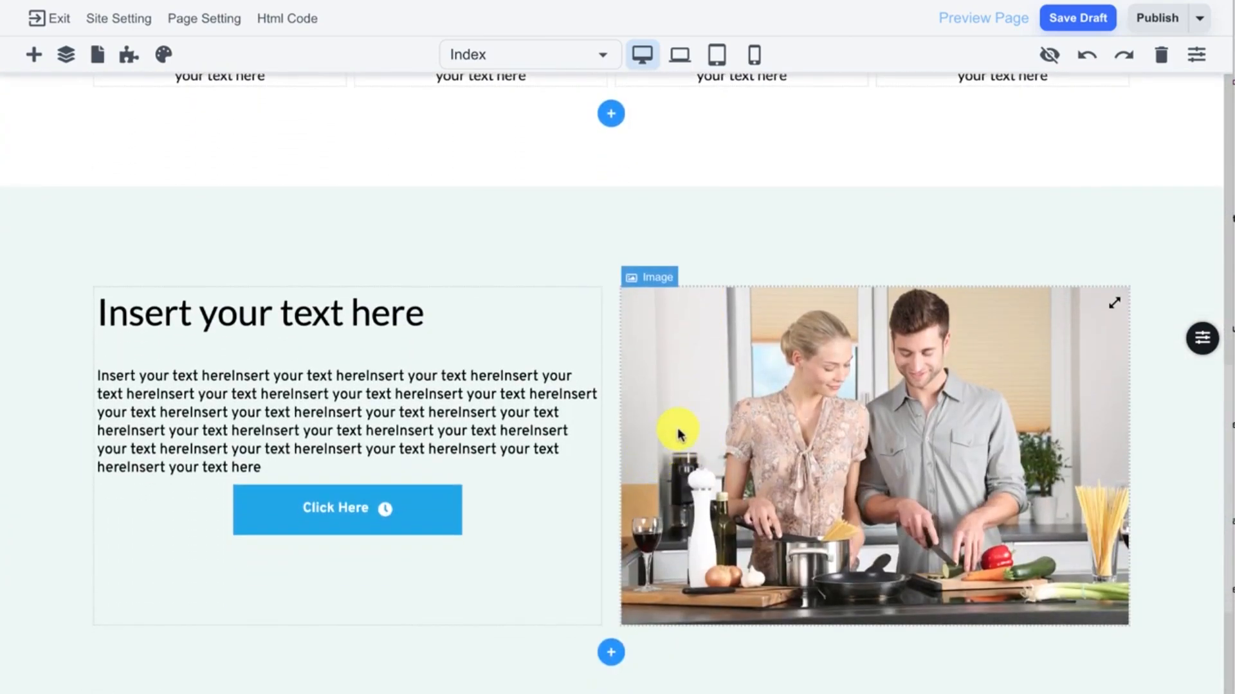
left_click(670, 427)
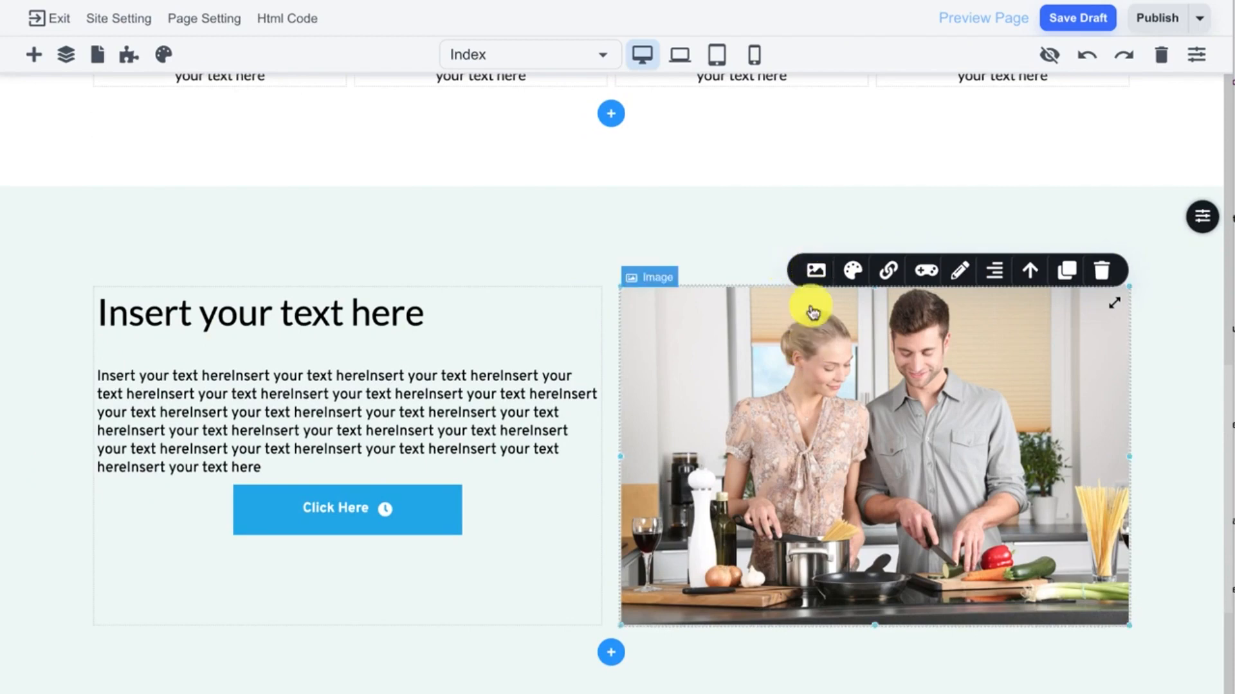
left_click(813, 270)
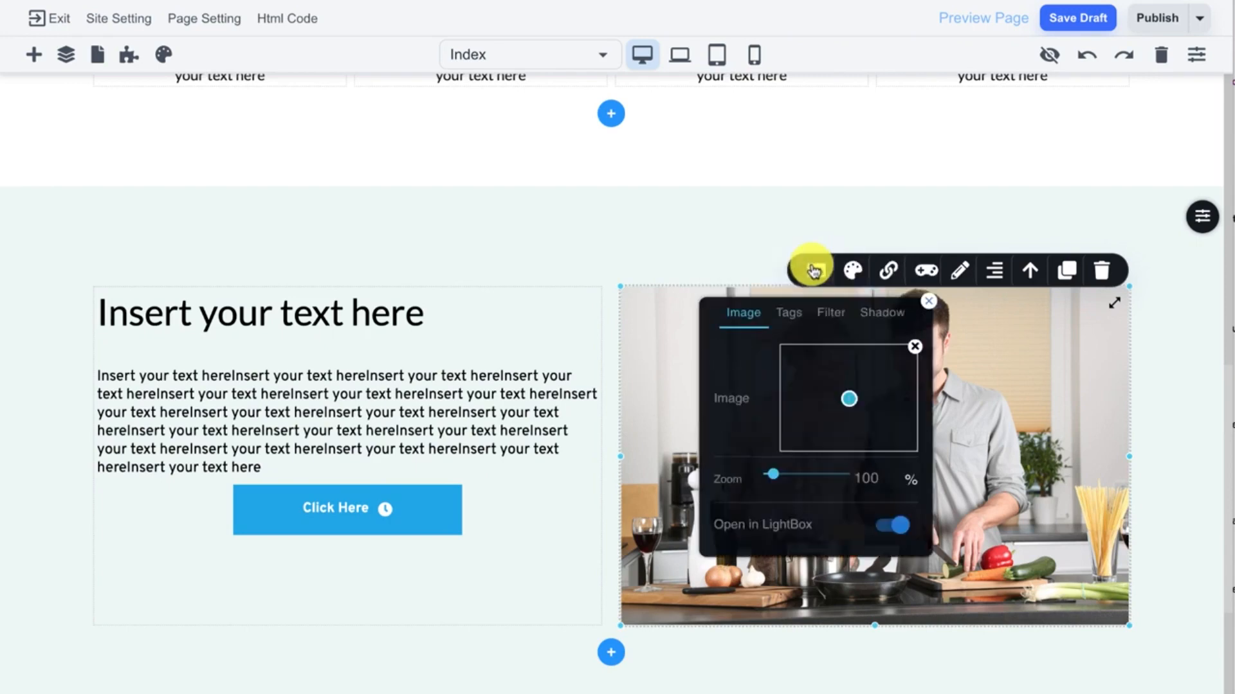
left_click(674, 379)
left_click(453, 509)
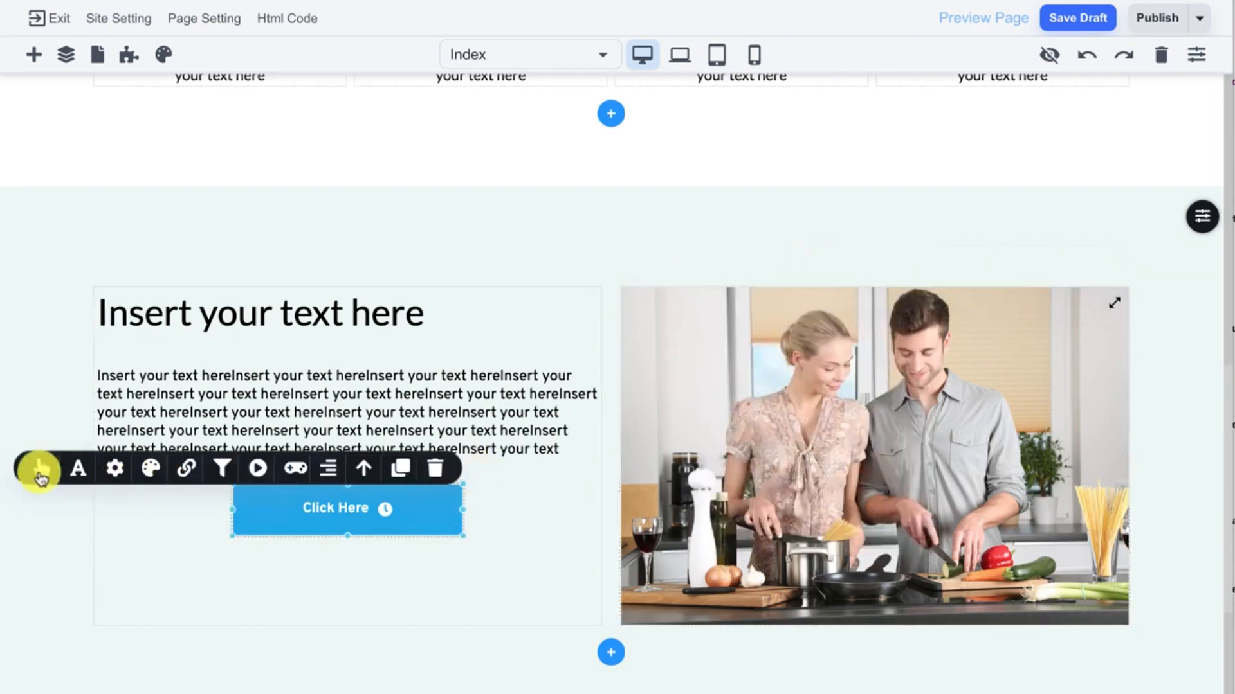
left_click(38, 470)
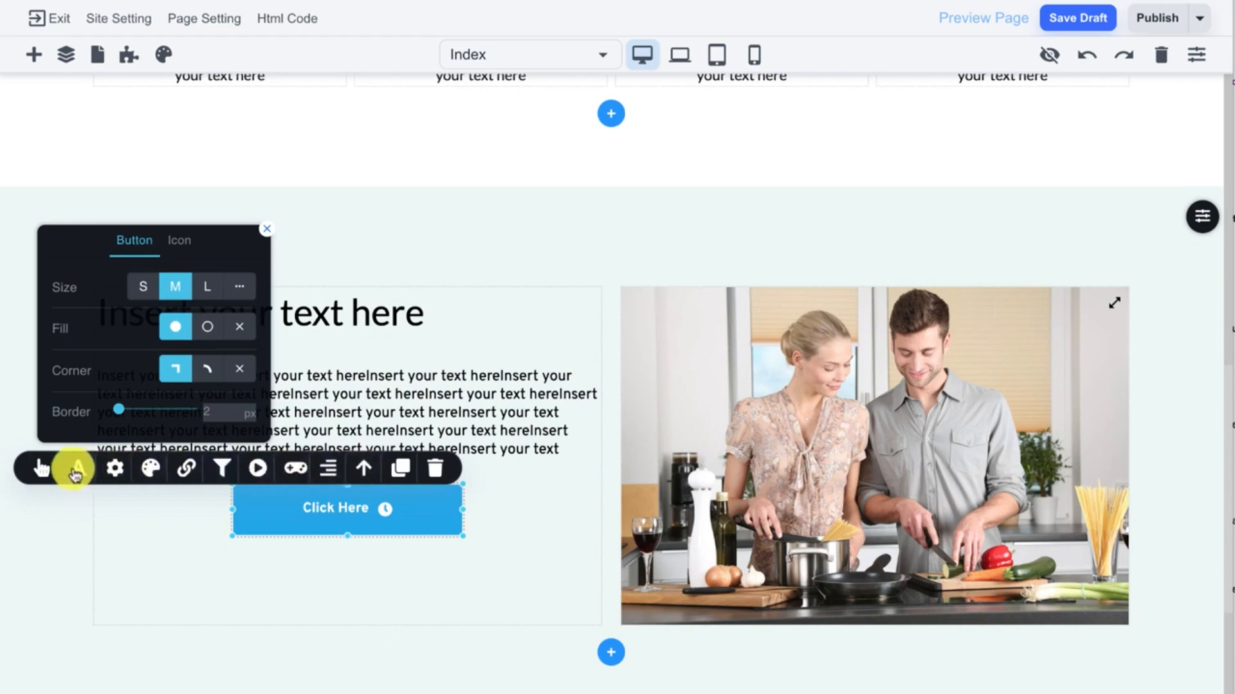
left_click(267, 507)
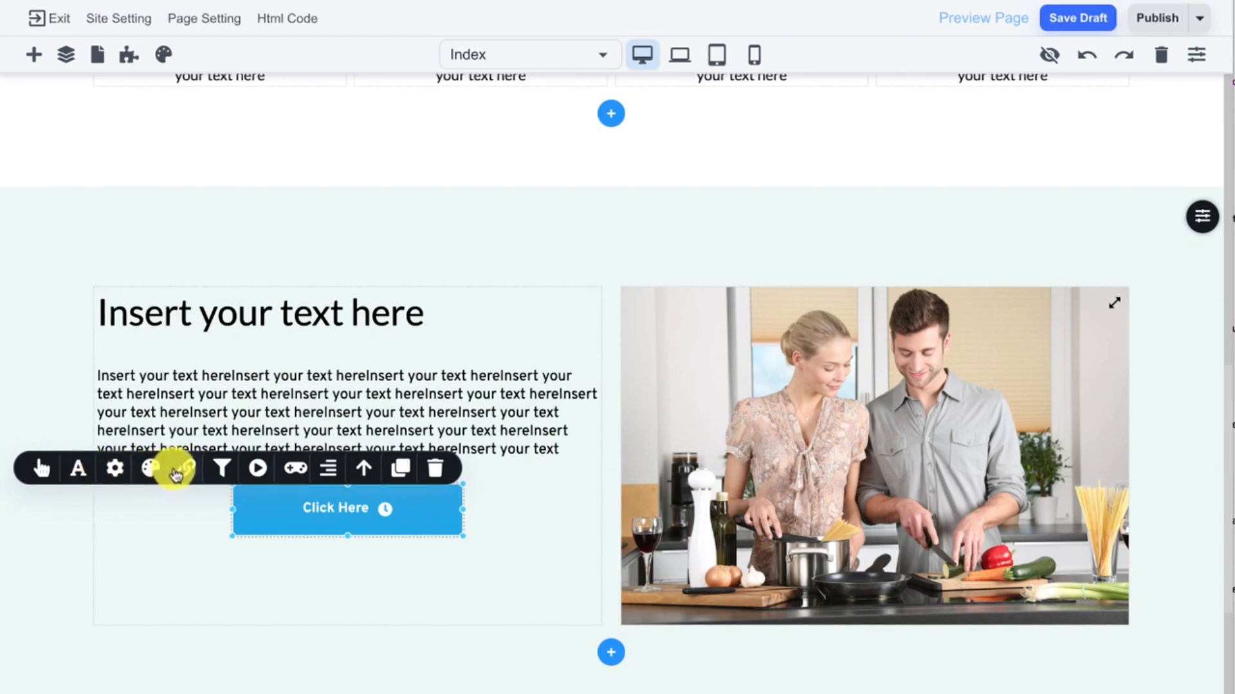
left_click(266, 392)
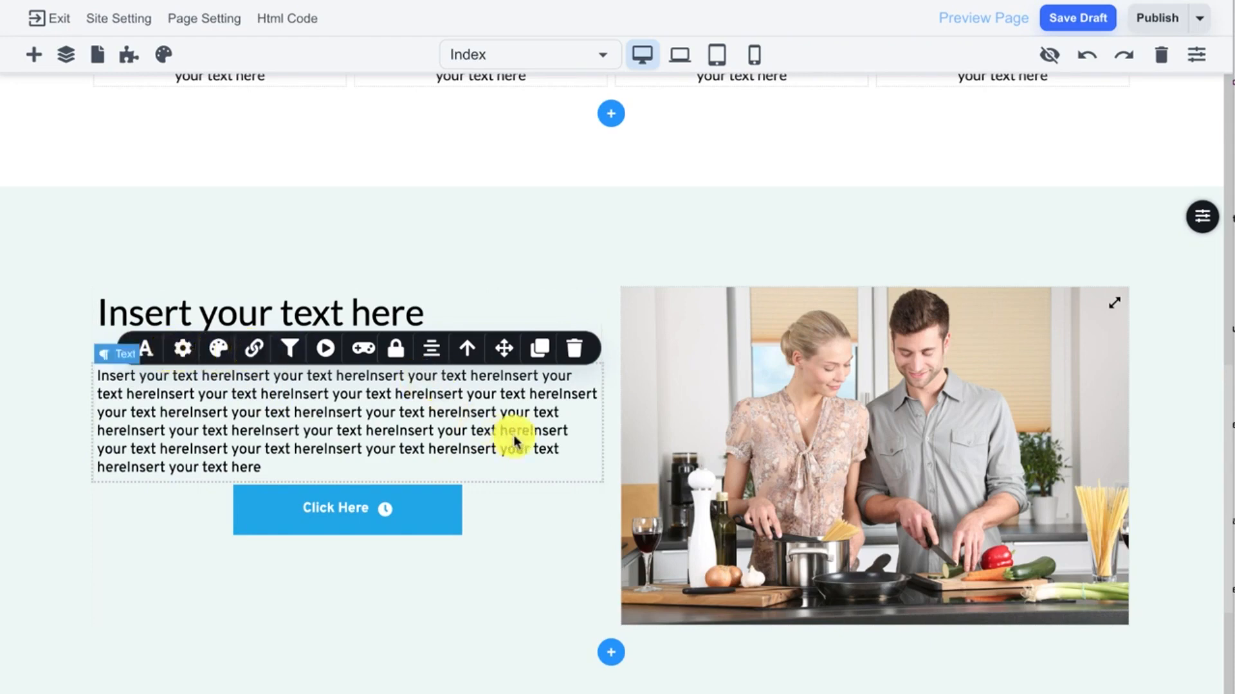
- Try the Float In, Turn In, Flip In, Jack-In and Heart Beat animations on the green hand icon, ending with Rubber-Band
scroll(515, 441, "up", 4)
left_click(482, 195)
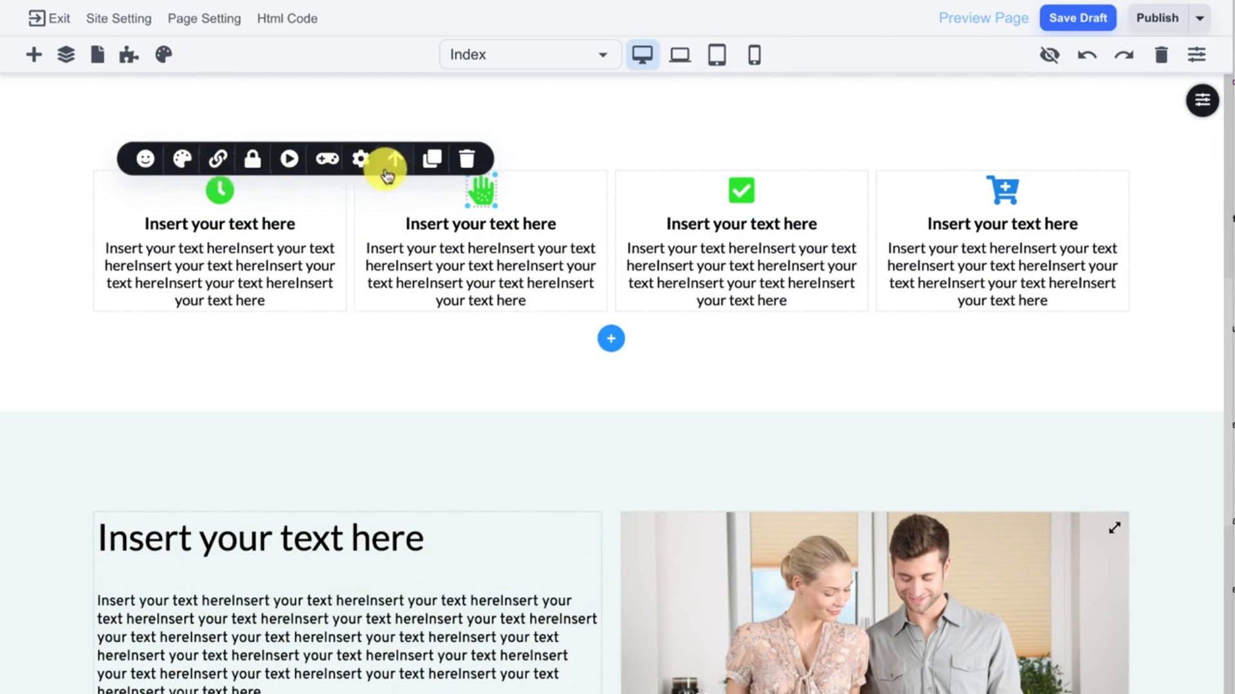
left_click(290, 160)
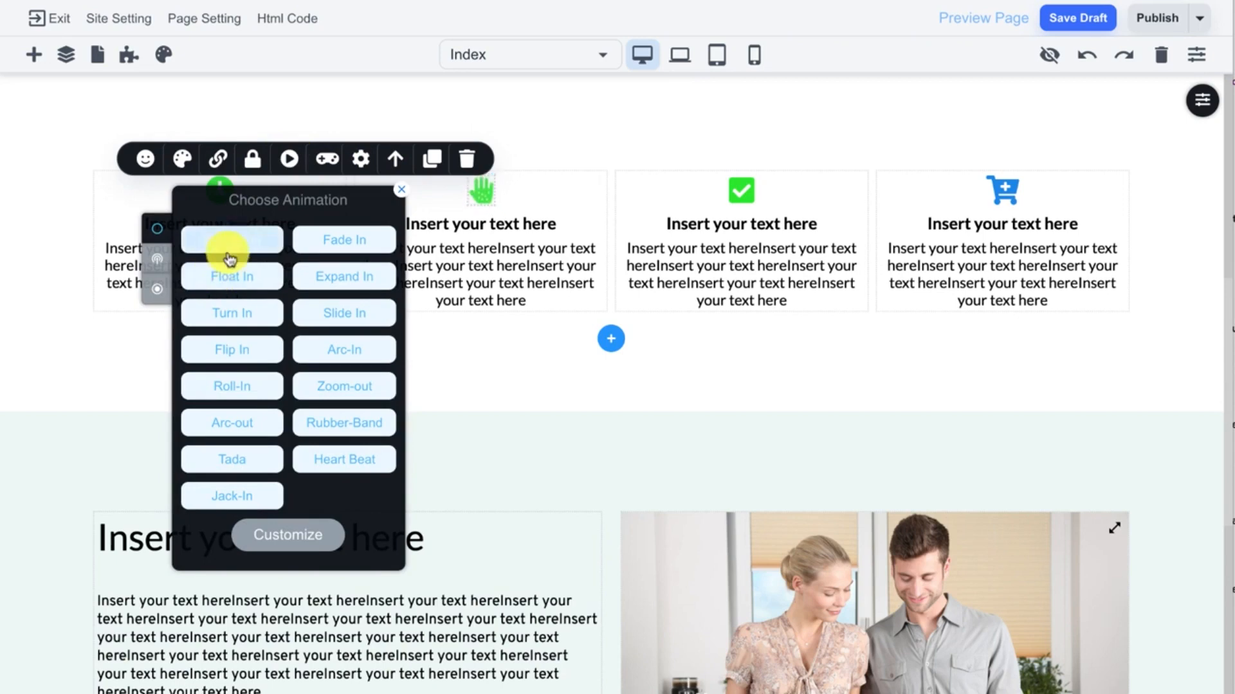
left_click(233, 283)
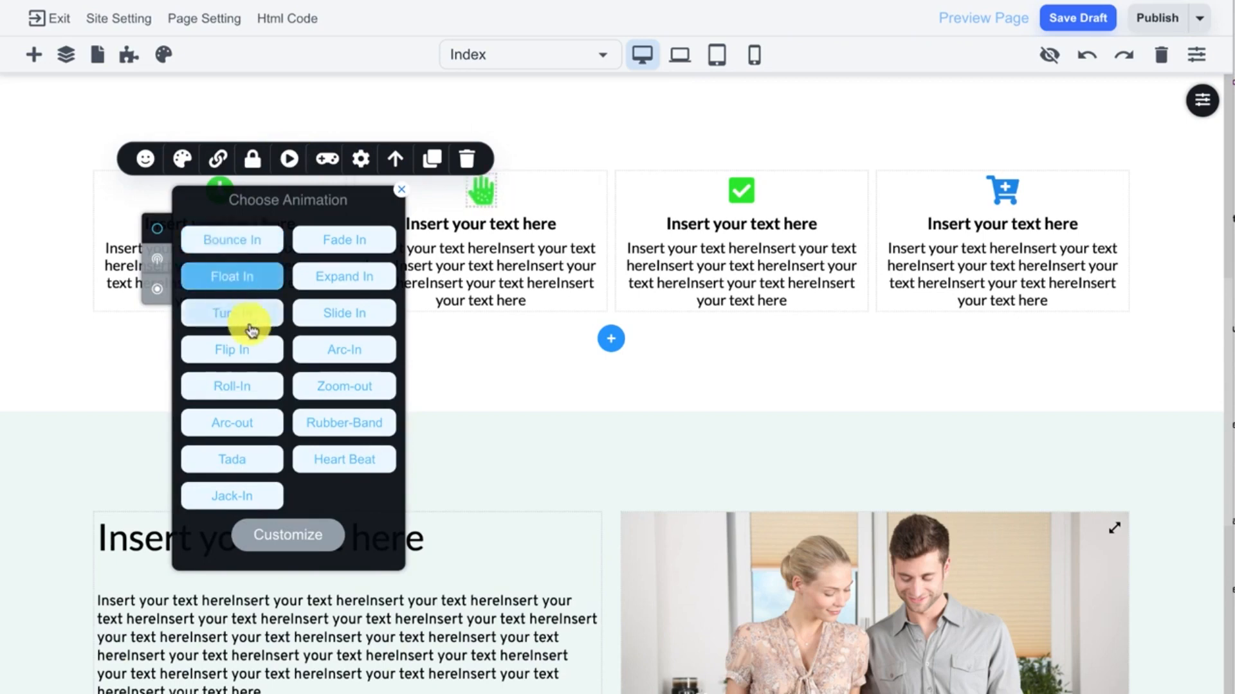
left_click(250, 319)
left_click(248, 350)
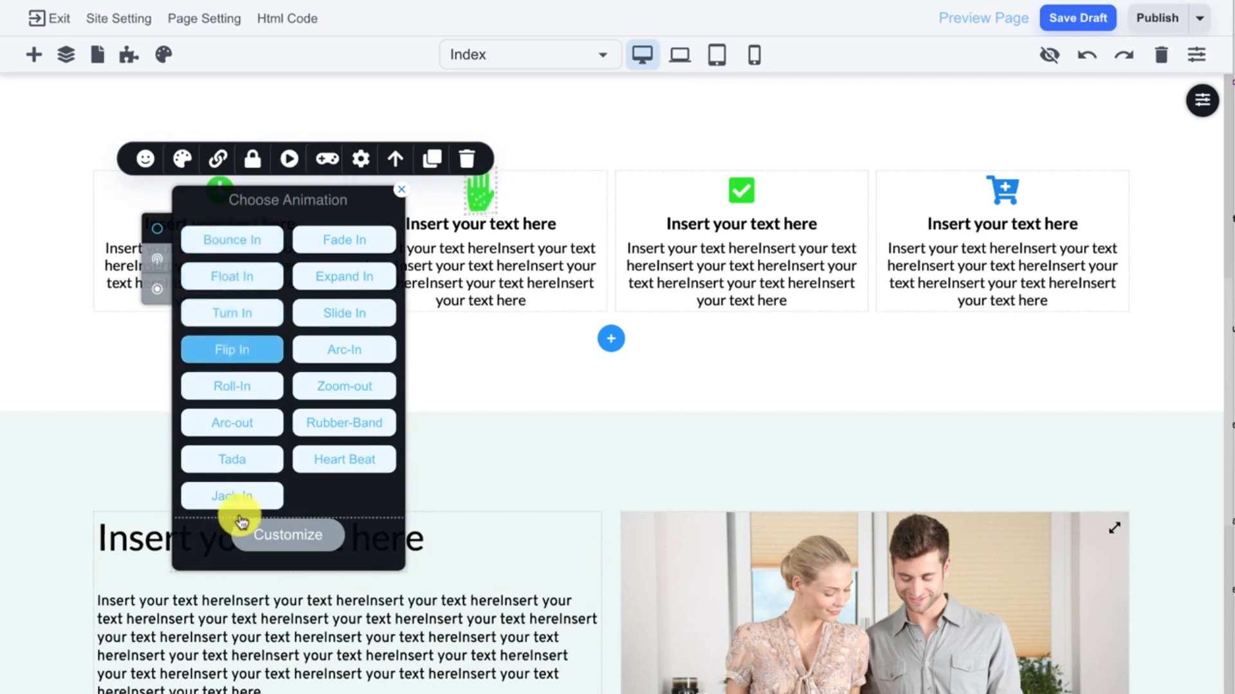
left_click(249, 502)
left_click(331, 456)
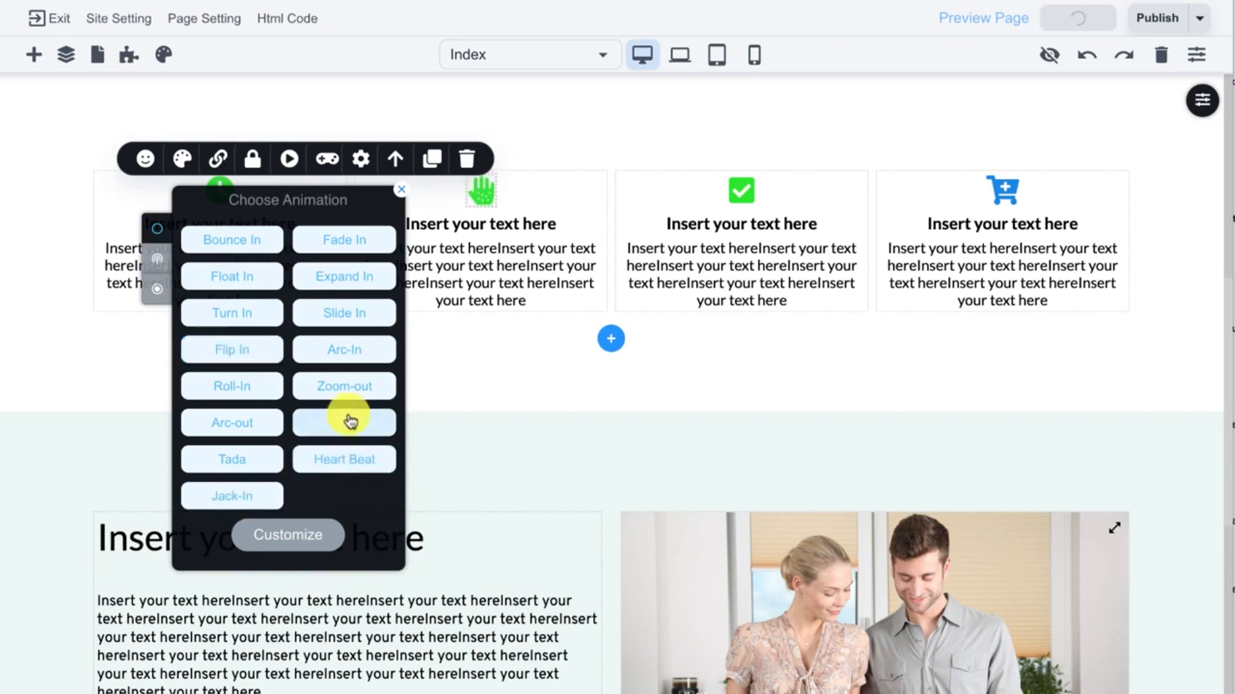
left_click(351, 421)
- Tilt the kitchen photo slightly in perspective with a 3D move transform and close its transform settings
left_click(694, 563)
scroll(695, 564, "down", 2)
scroll(733, 466, "down", 2)
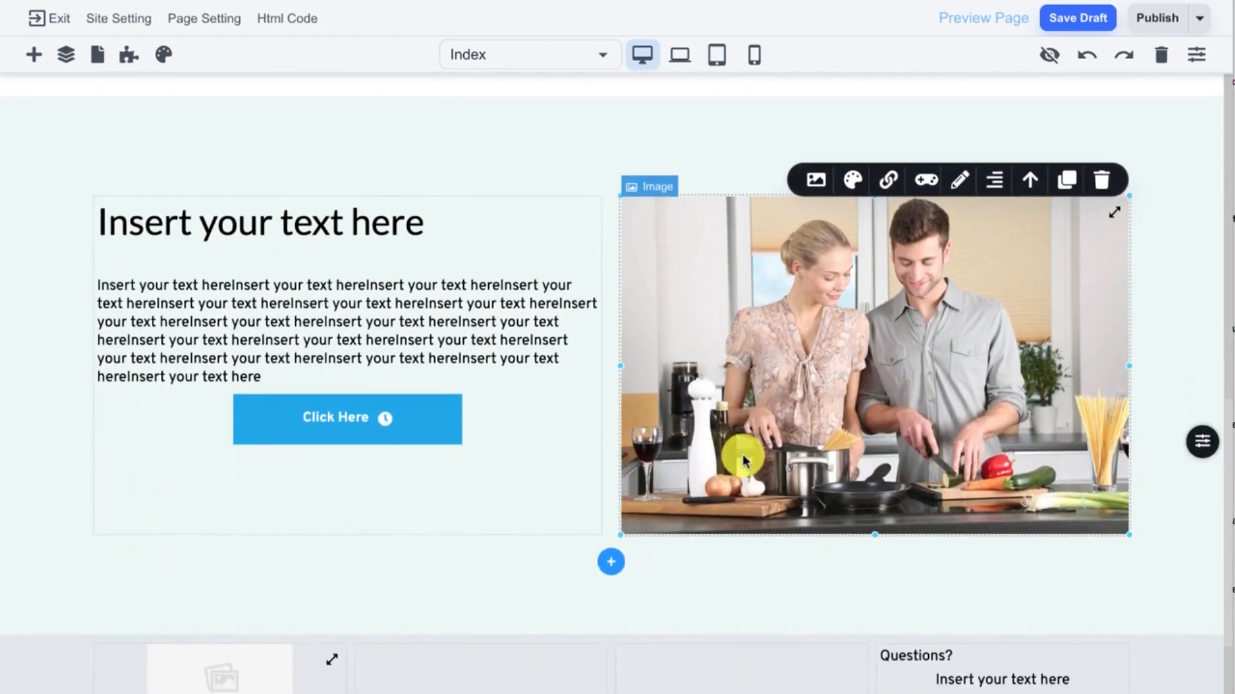
left_click(926, 175)
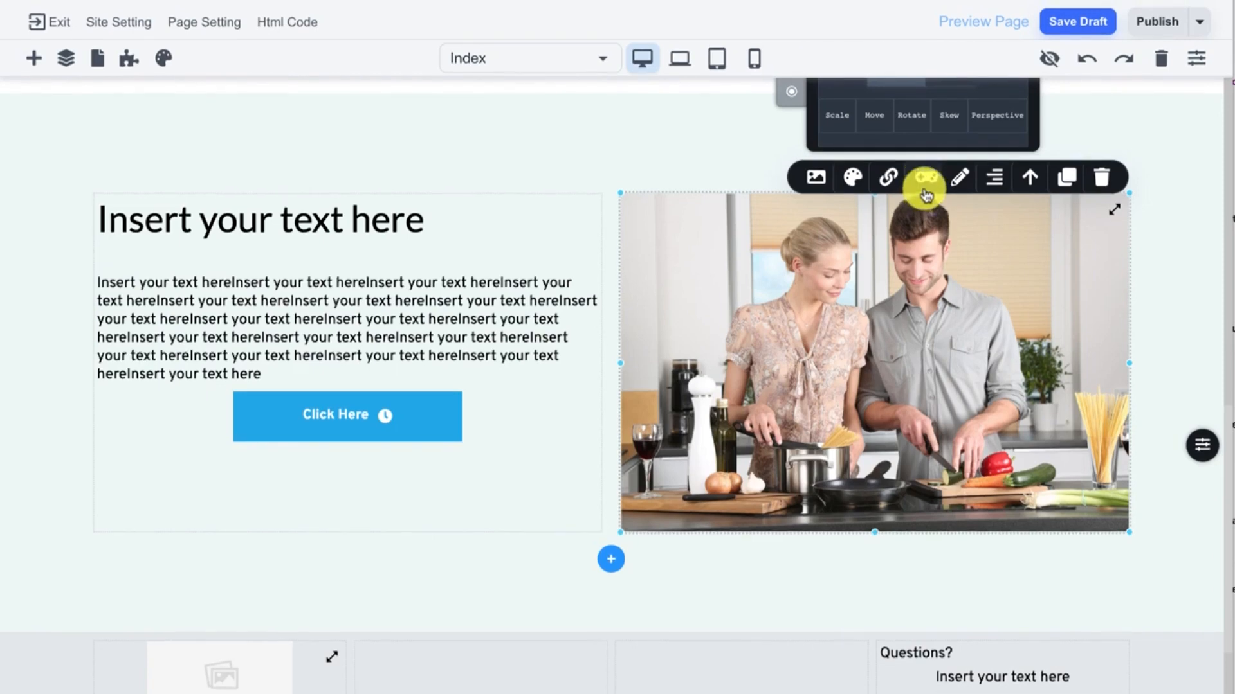
scroll(953, 290, "up", 1)
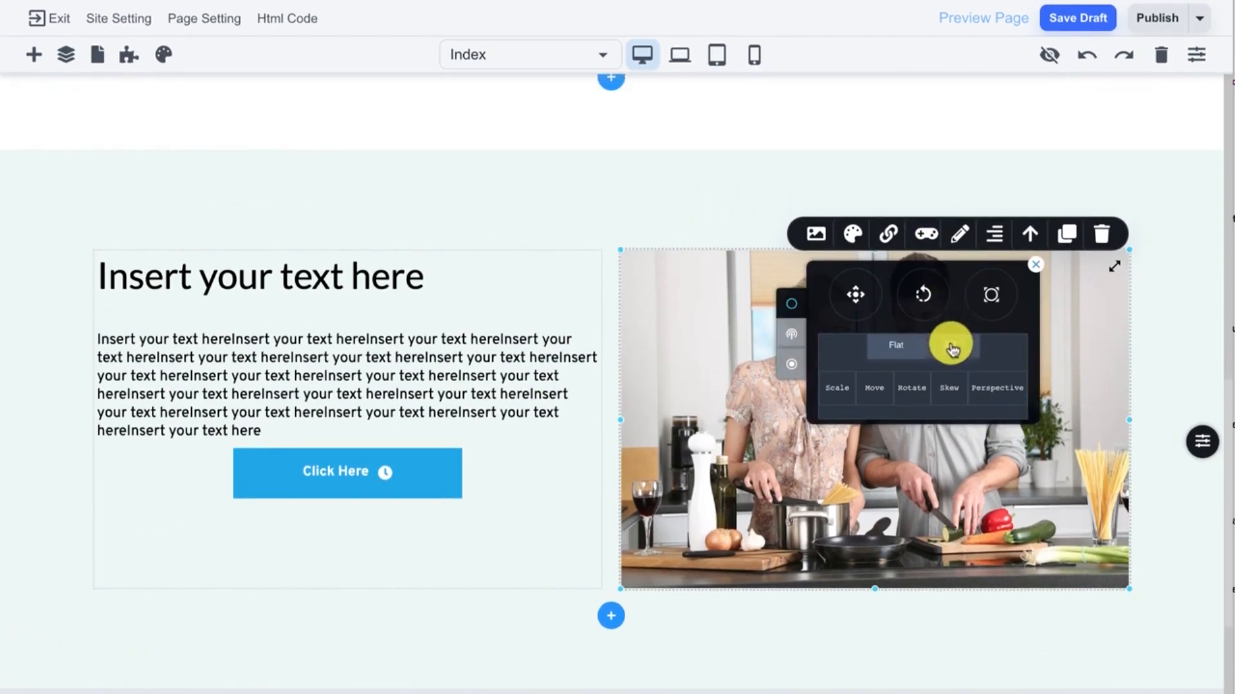
left_click(951, 346)
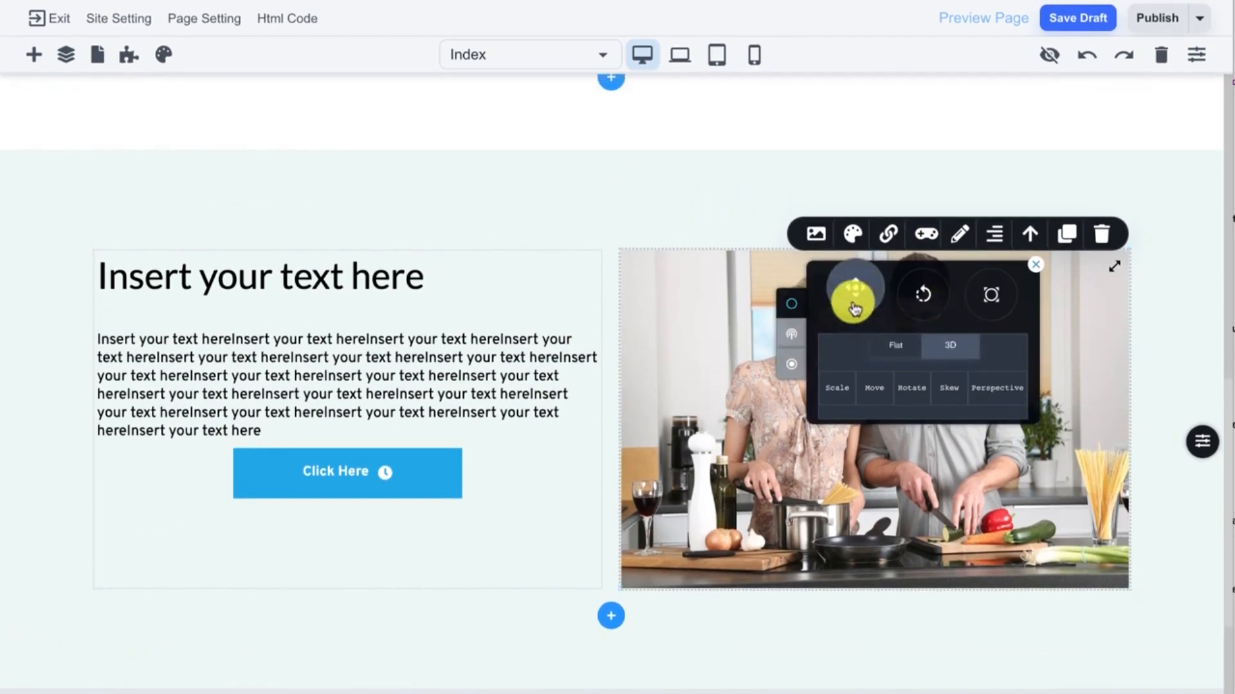
left_click_drag(854, 308, 696, 357)
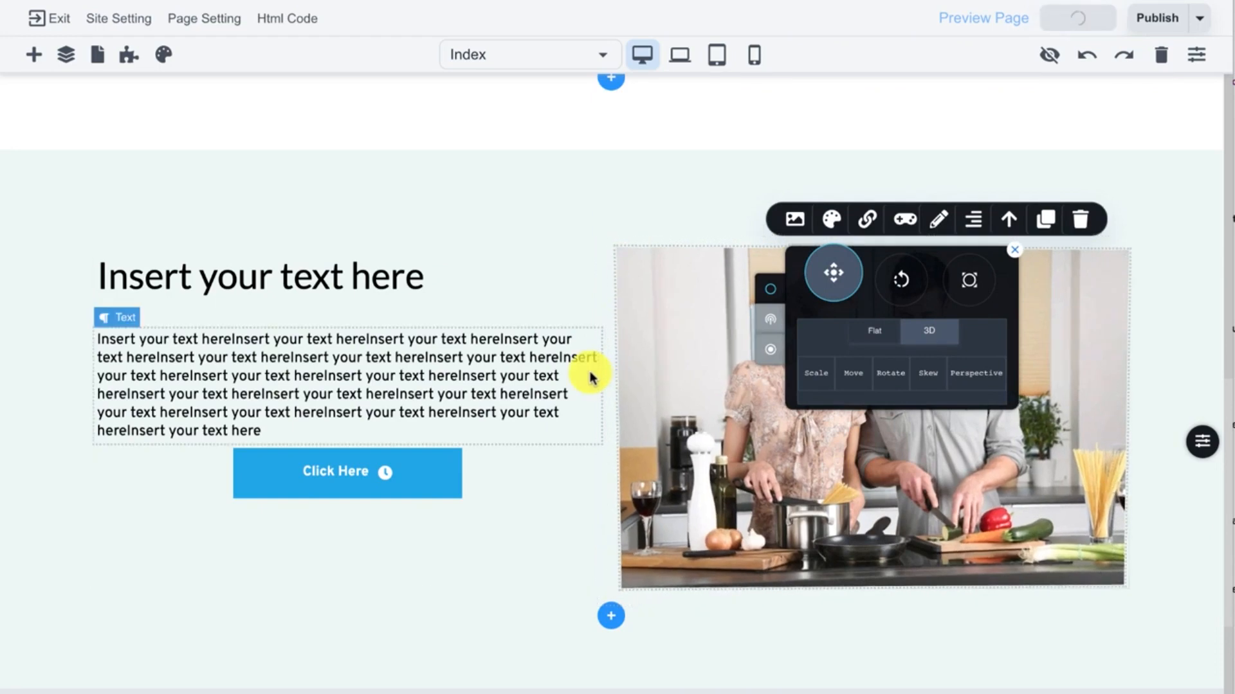
left_click(557, 369)
- Switch to the phone layout and review the page from the hero to the tinted section
mouse_move(841, 162)
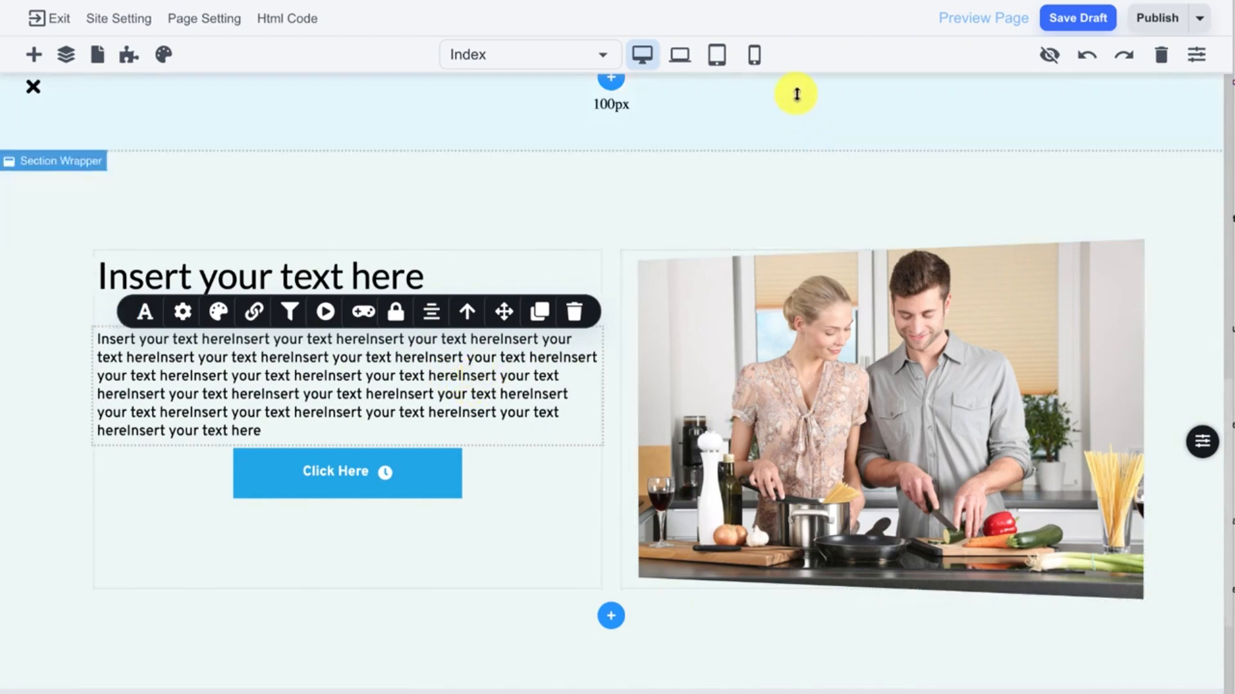
left_click(755, 56)
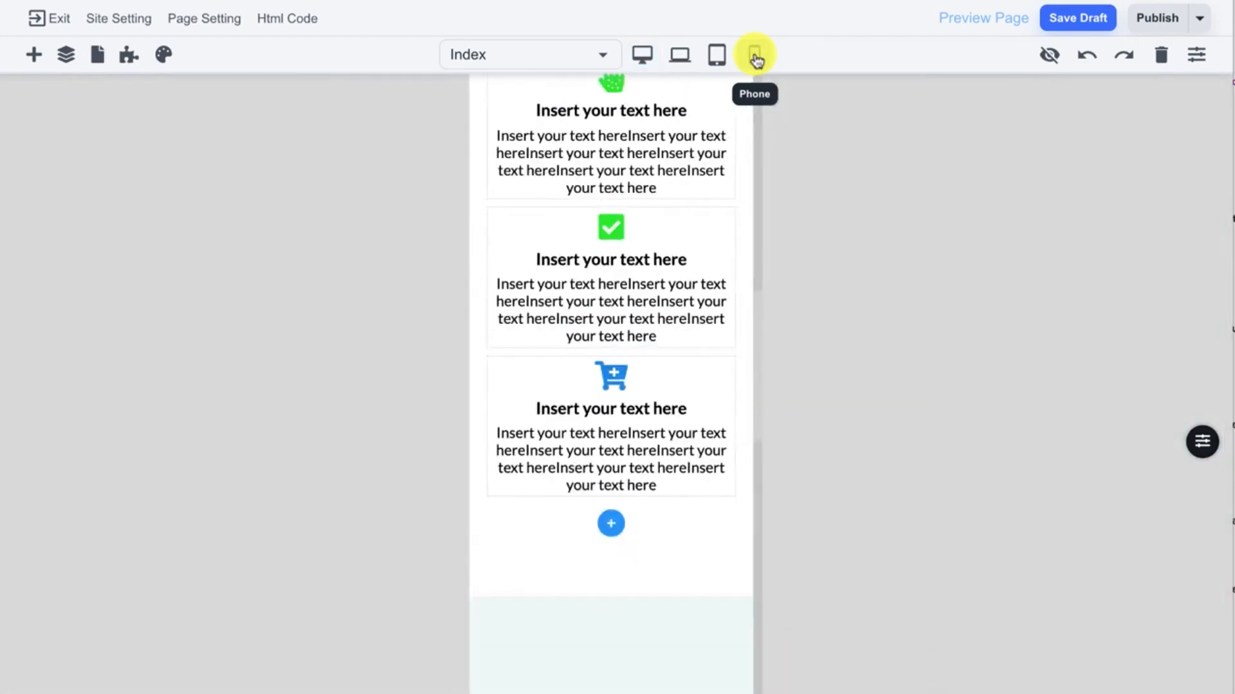
scroll(714, 158, "up", 4)
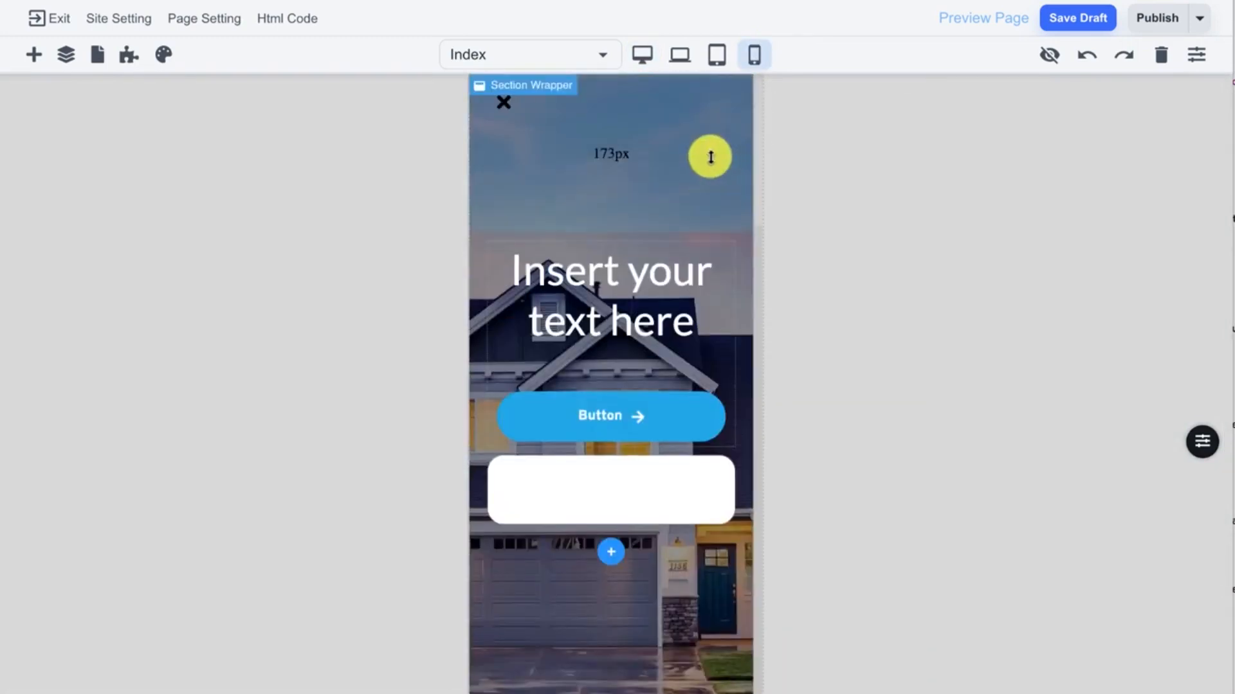
scroll(713, 157, "down", 10)
scroll(712, 161, "down", 10)
scroll(711, 159, "down", 1)
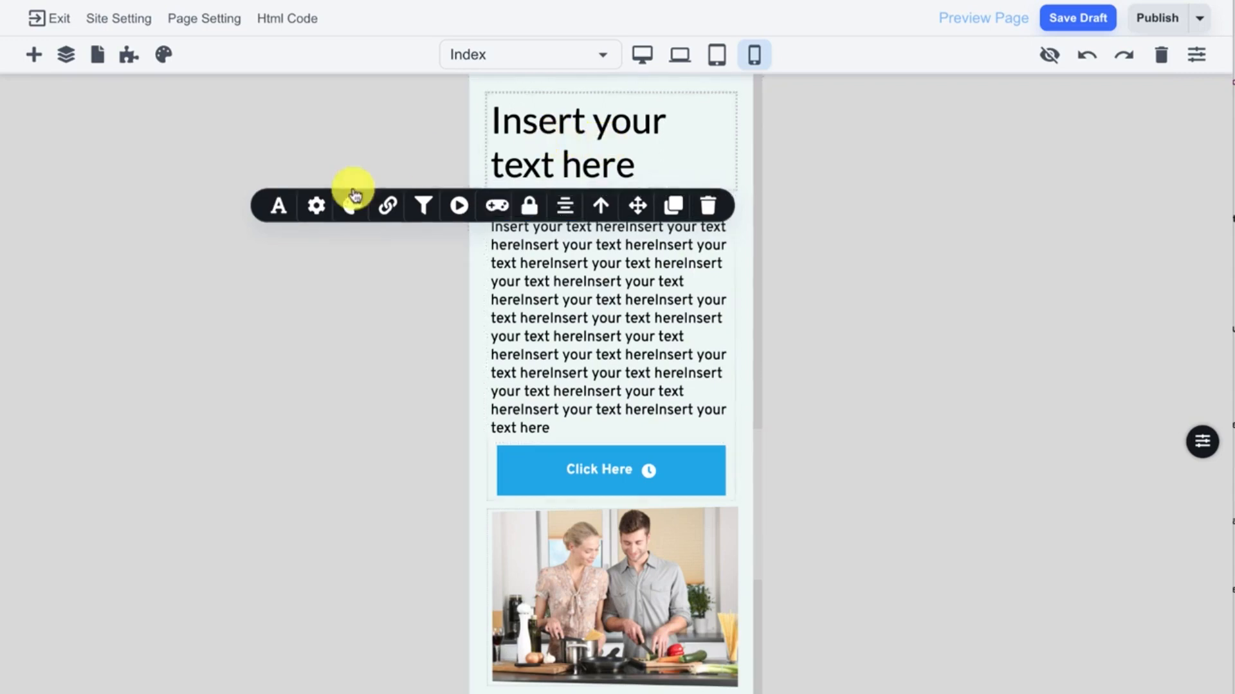
- Set the tinted section's heading to a 26 px font size in the phone layout and save the draft
left_click(278, 205)
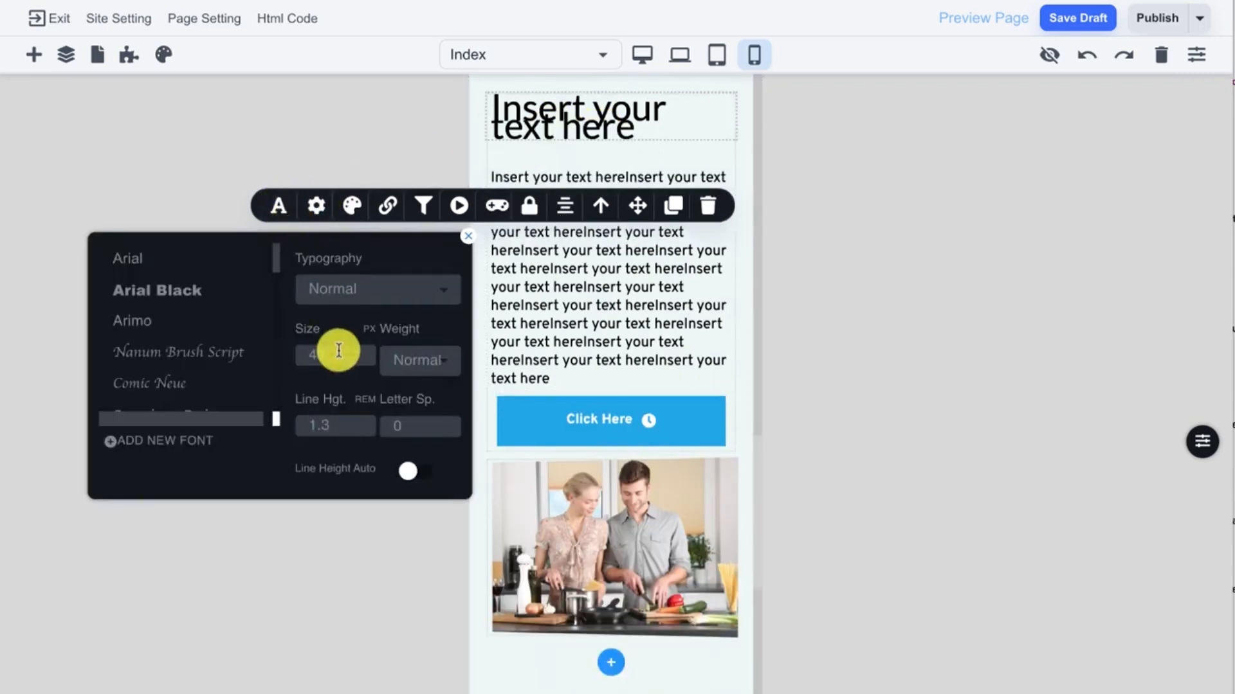
left_click_drag(333, 348, 301, 348)
type("24")
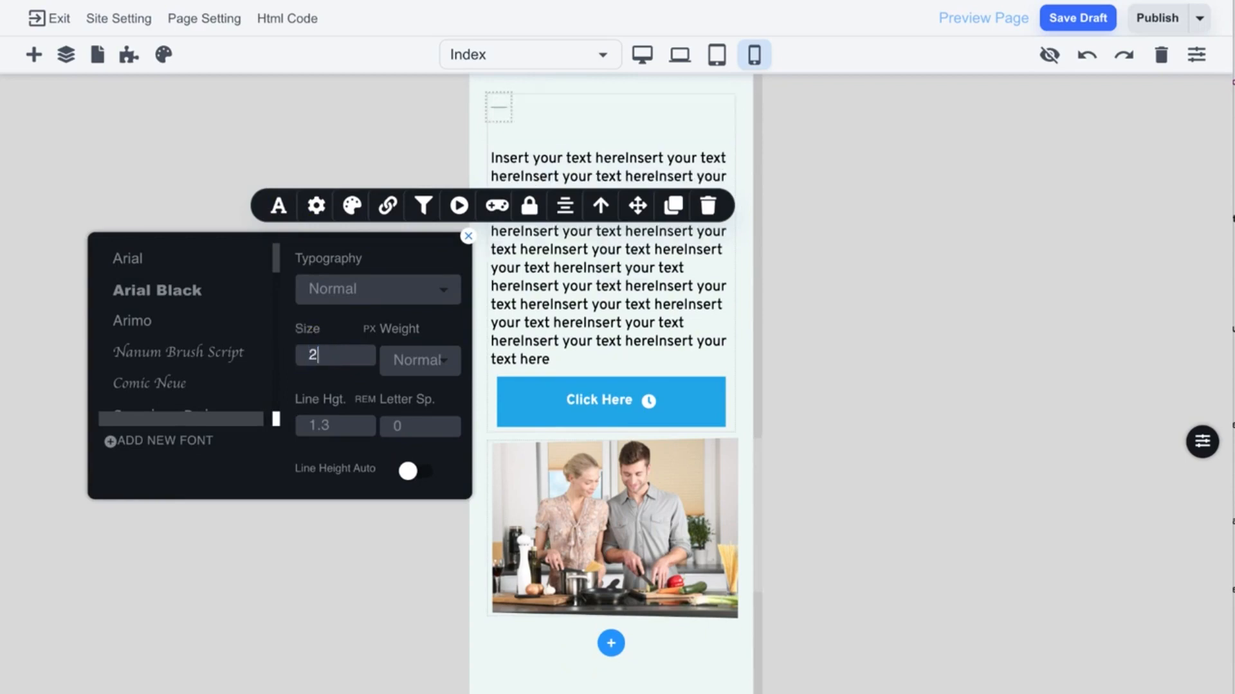
key("BackSpace")
type("6")
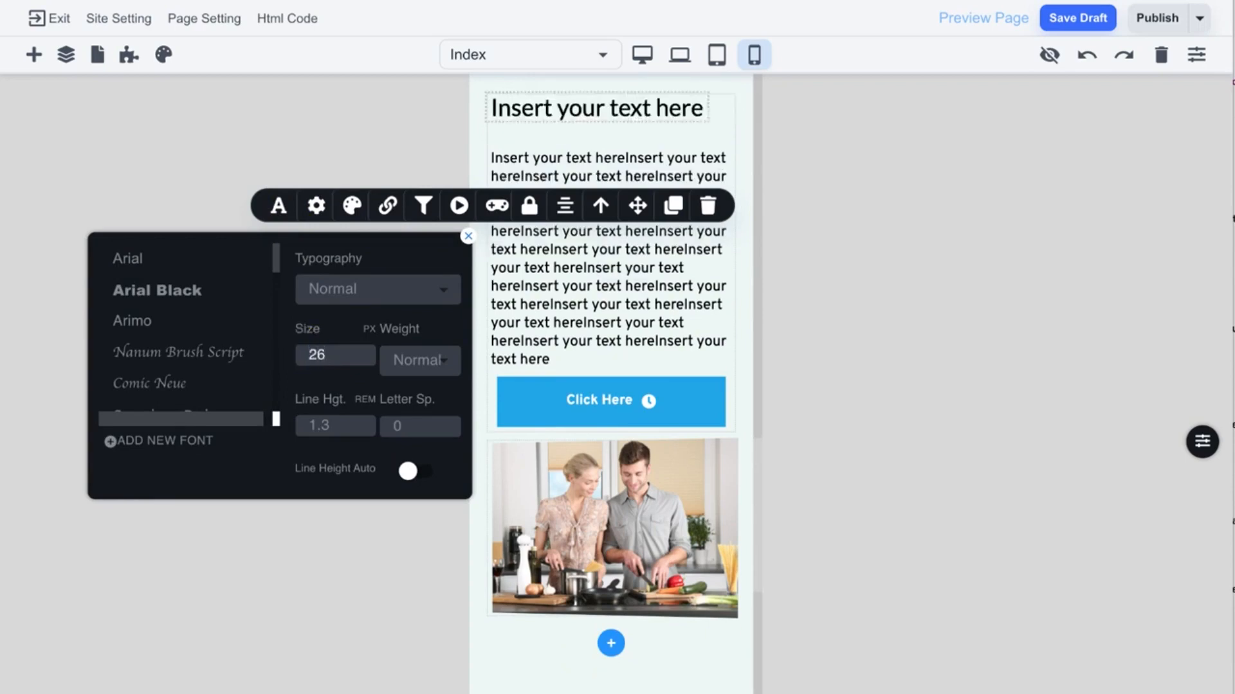
left_click(666, 304)
scroll(669, 294, "down", 10)
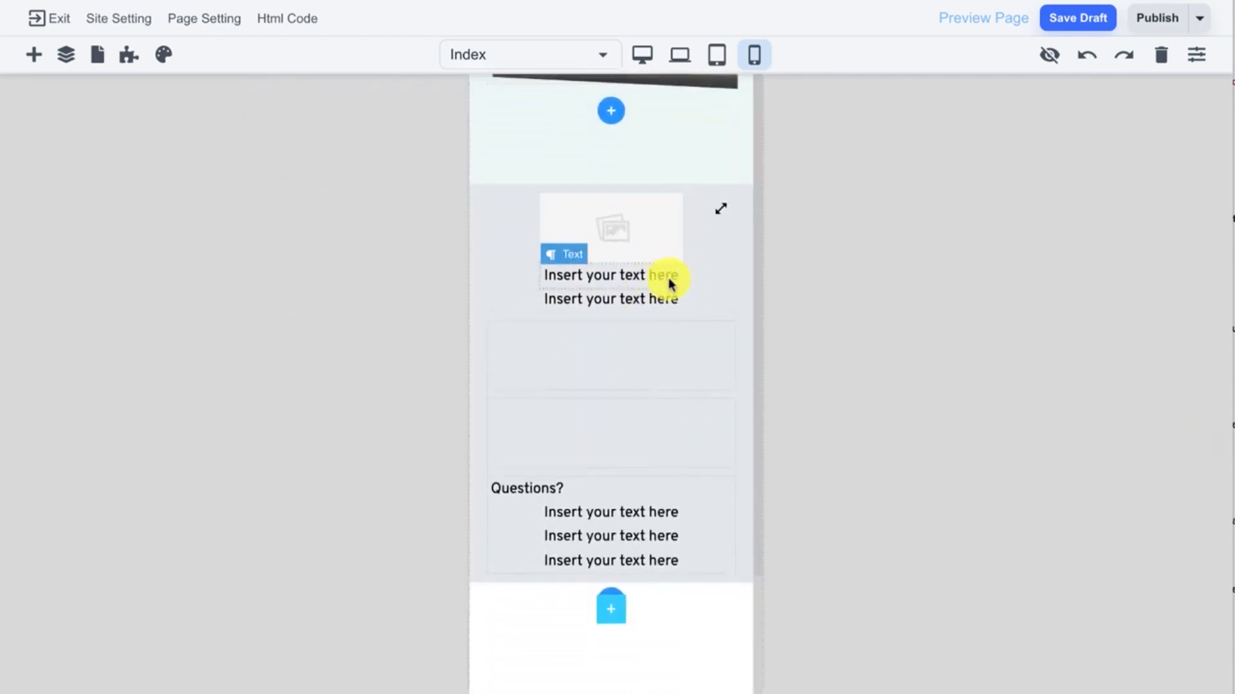
left_click(1075, 26)
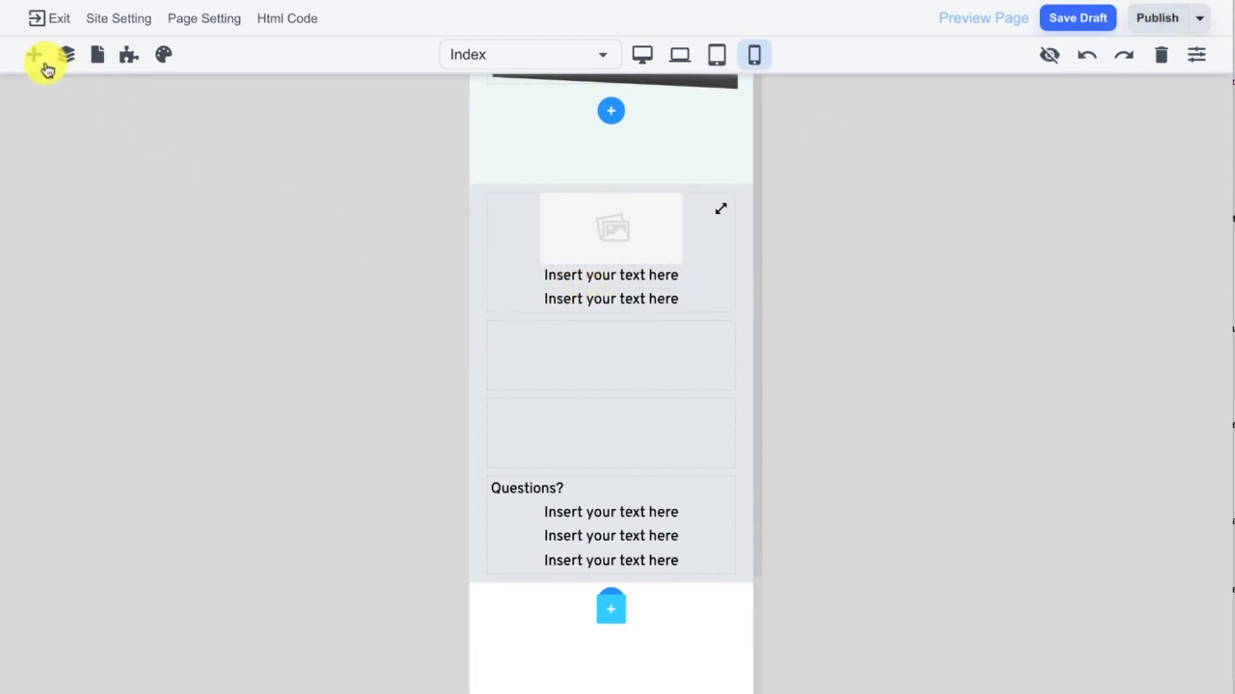
- Create a new empty page and delete its "Welcome to Your New Website!" text
left_click(97, 61)
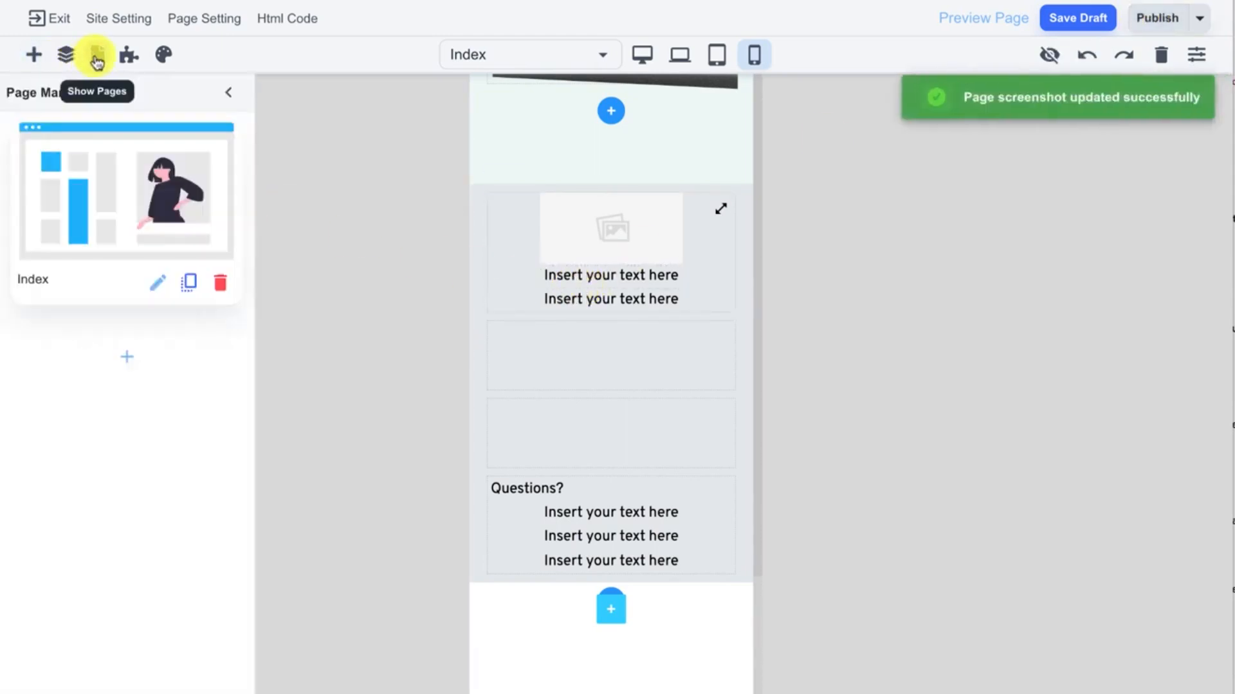
left_click(126, 360)
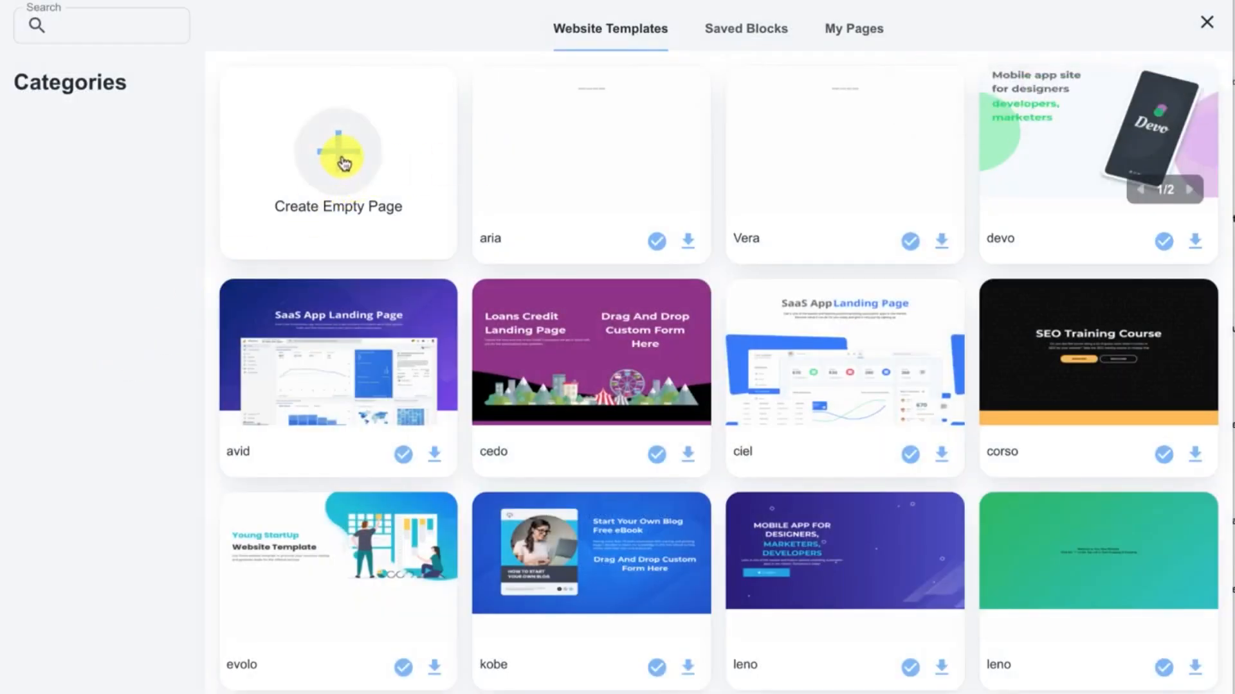
left_click(345, 163)
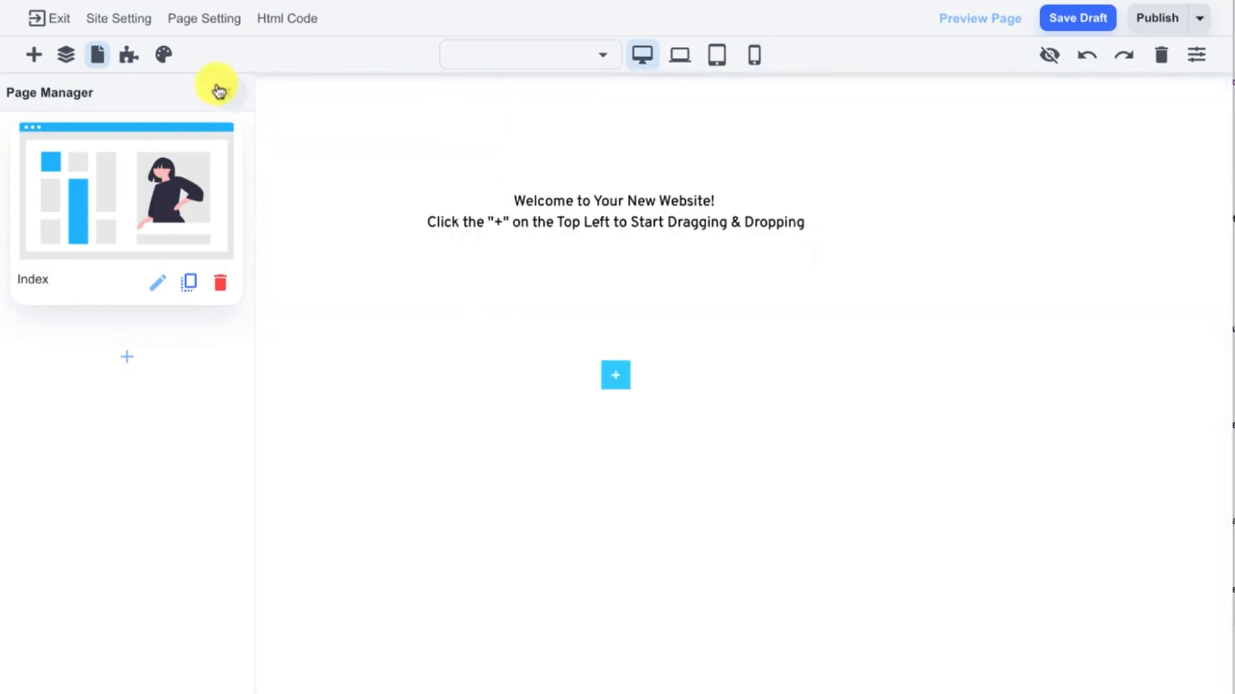
left_click(228, 91)
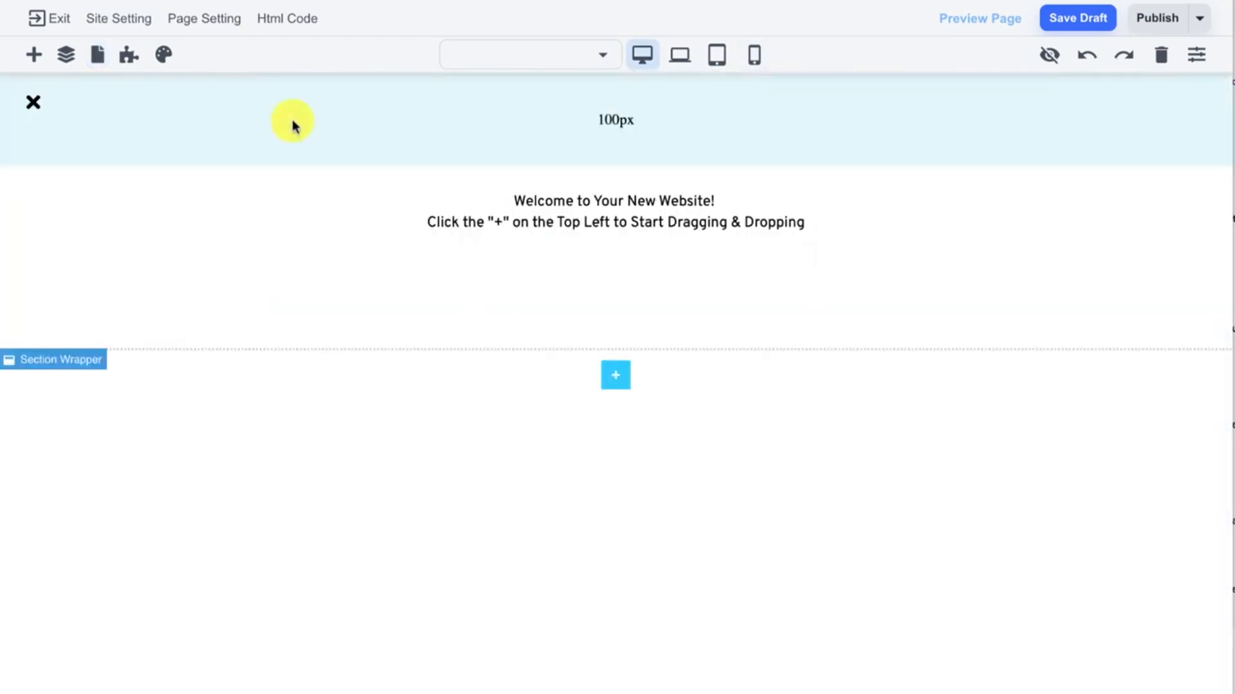
left_click(543, 221)
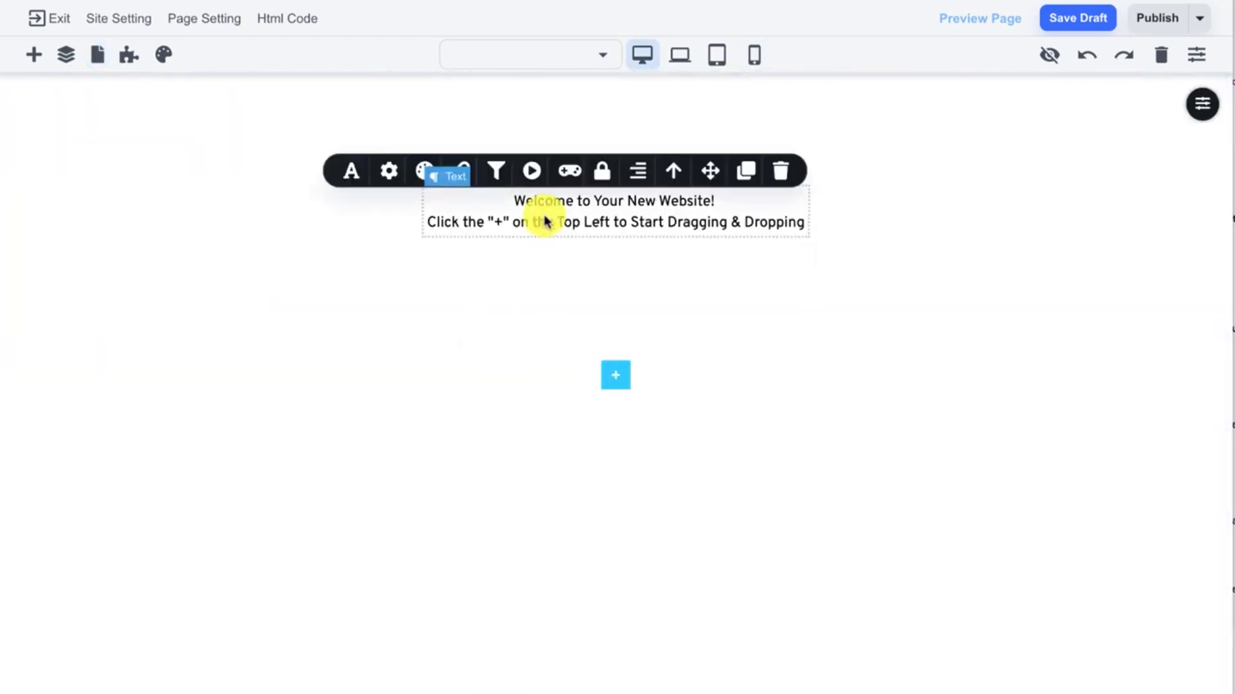
key("Delete")
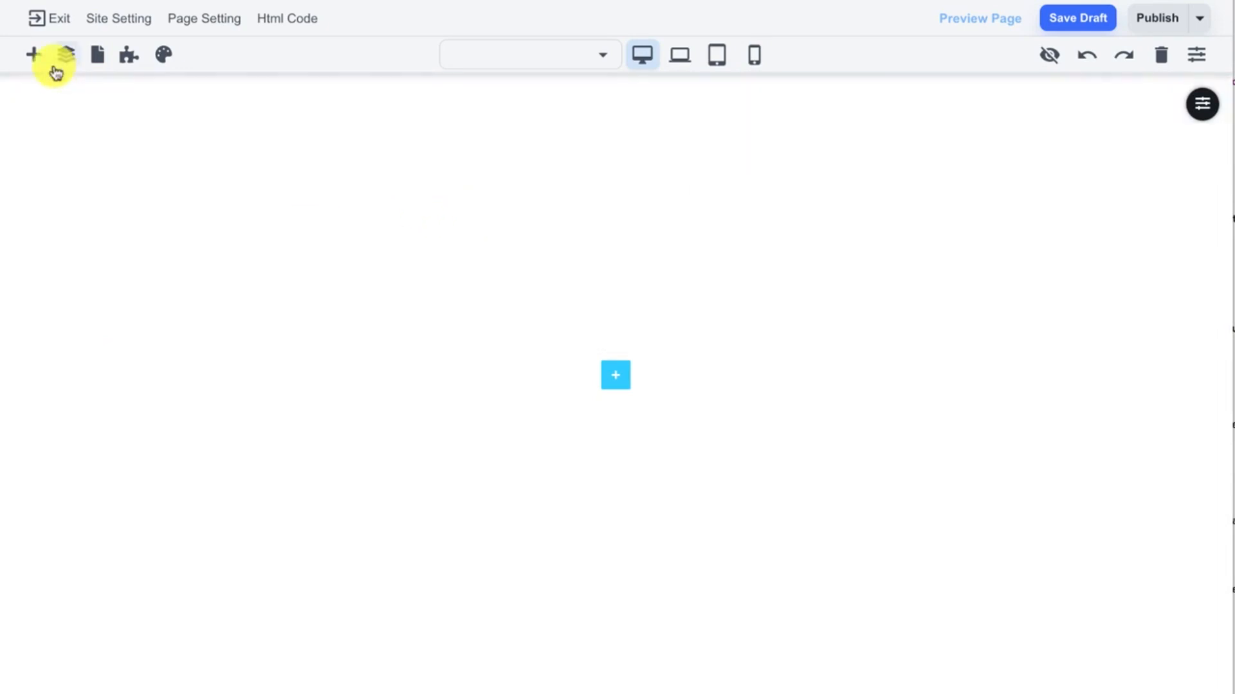
- Duplicate the Index page in the page manager and confirm the copy
left_click(96, 57)
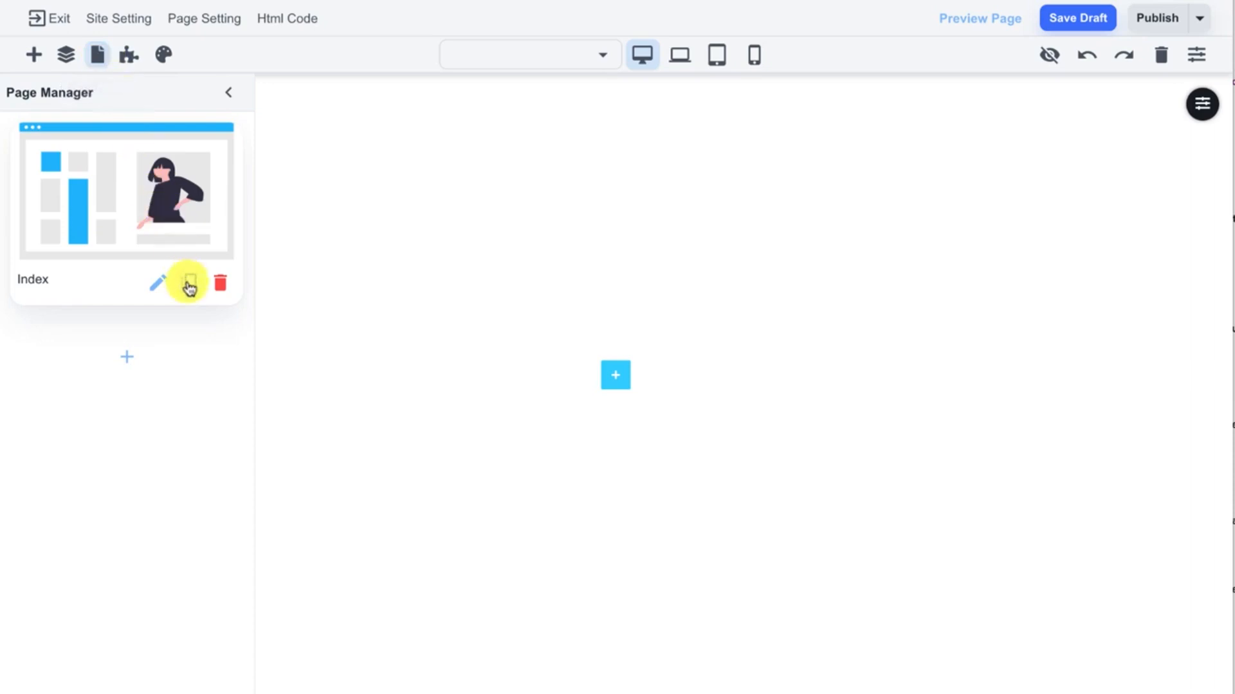
left_click(189, 287)
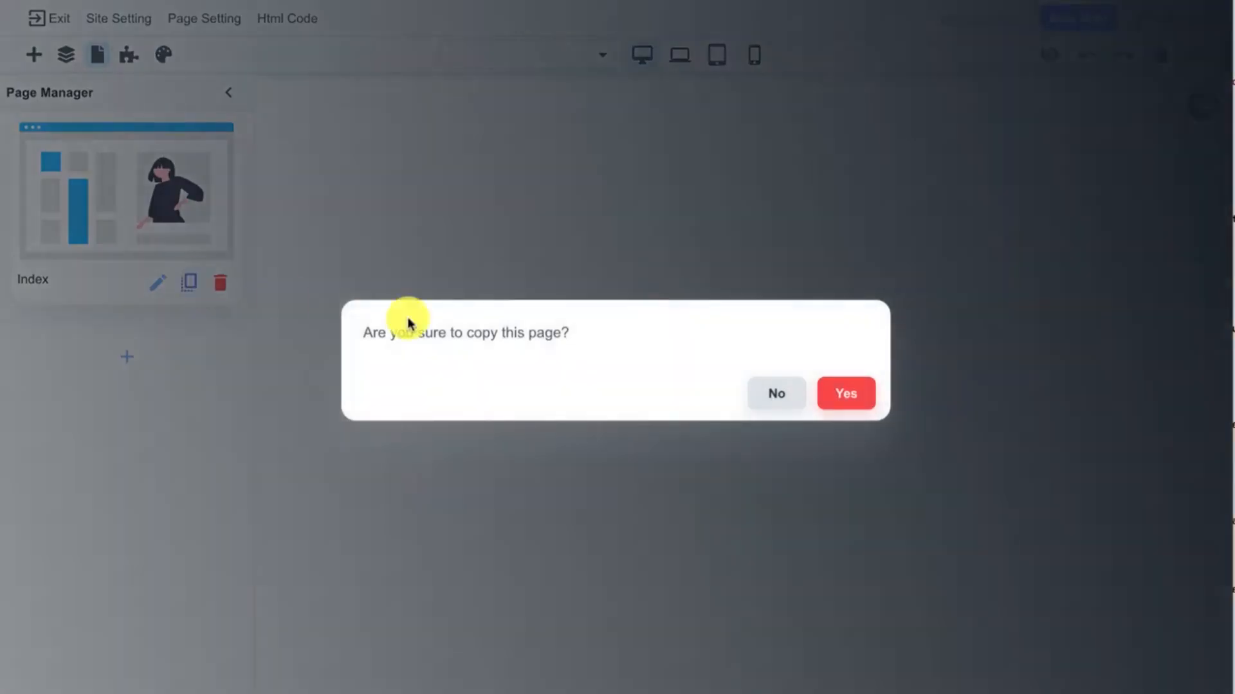
left_click(846, 395)
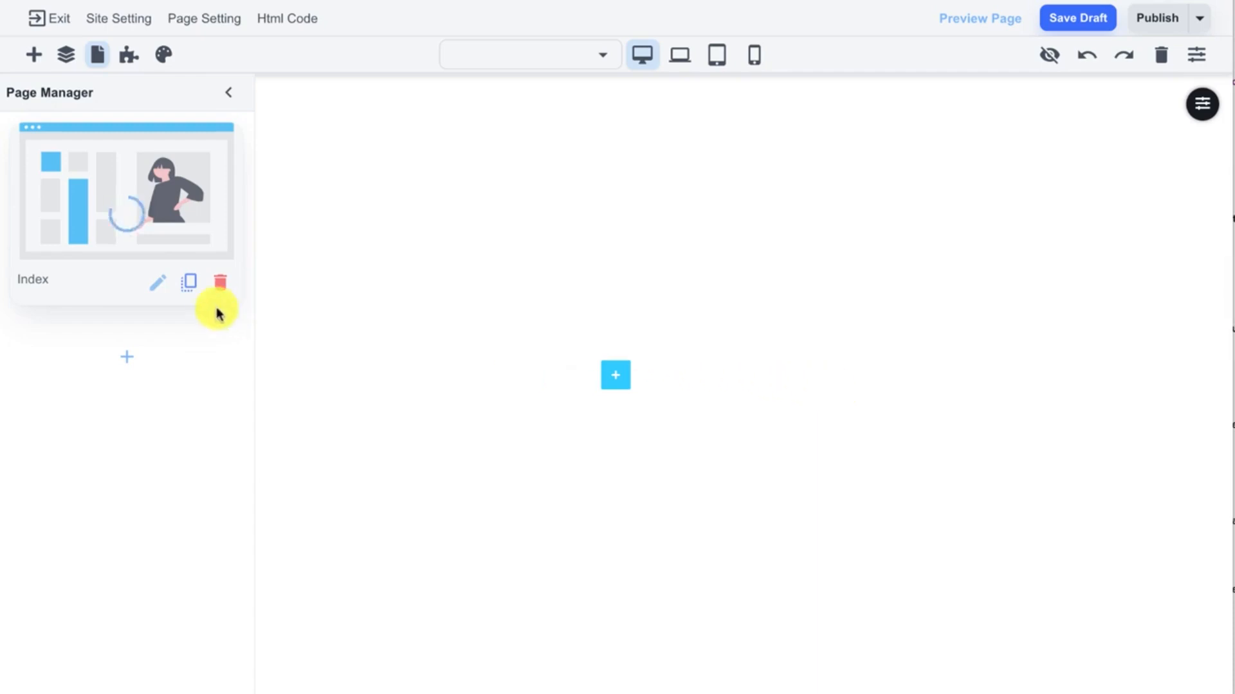
- Open the duplicated "Copy of Index" page for editing from the page manager
left_click(190, 285)
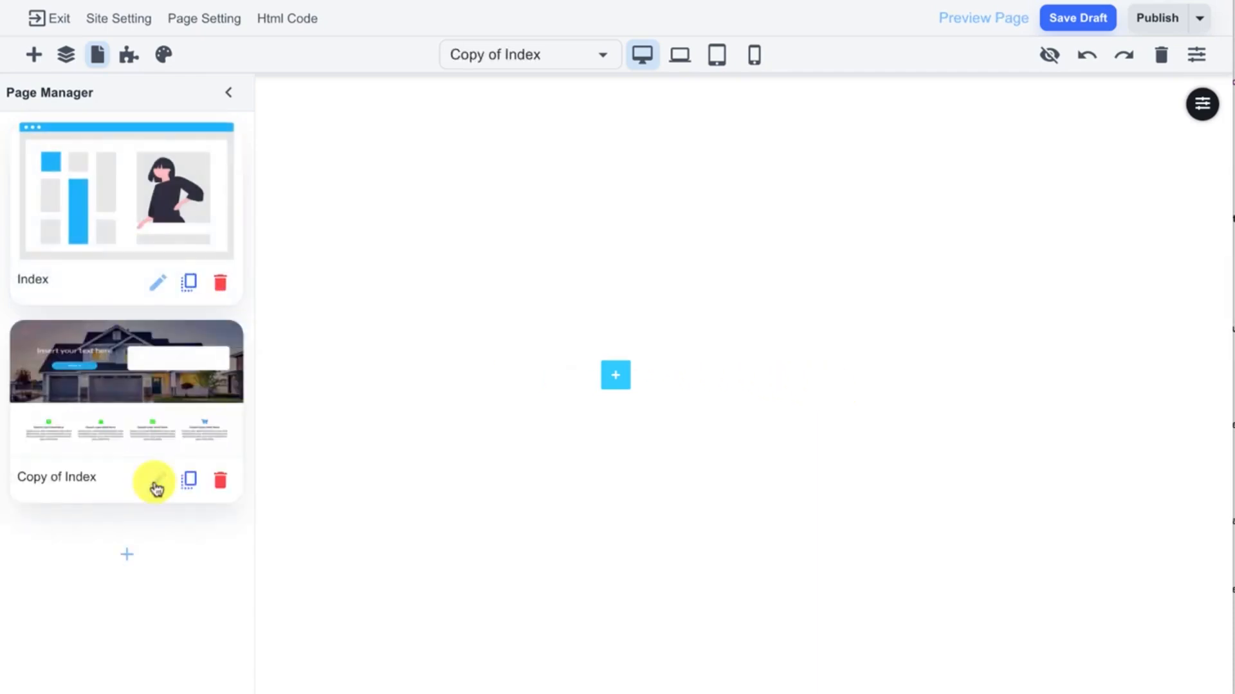
left_click(156, 484)
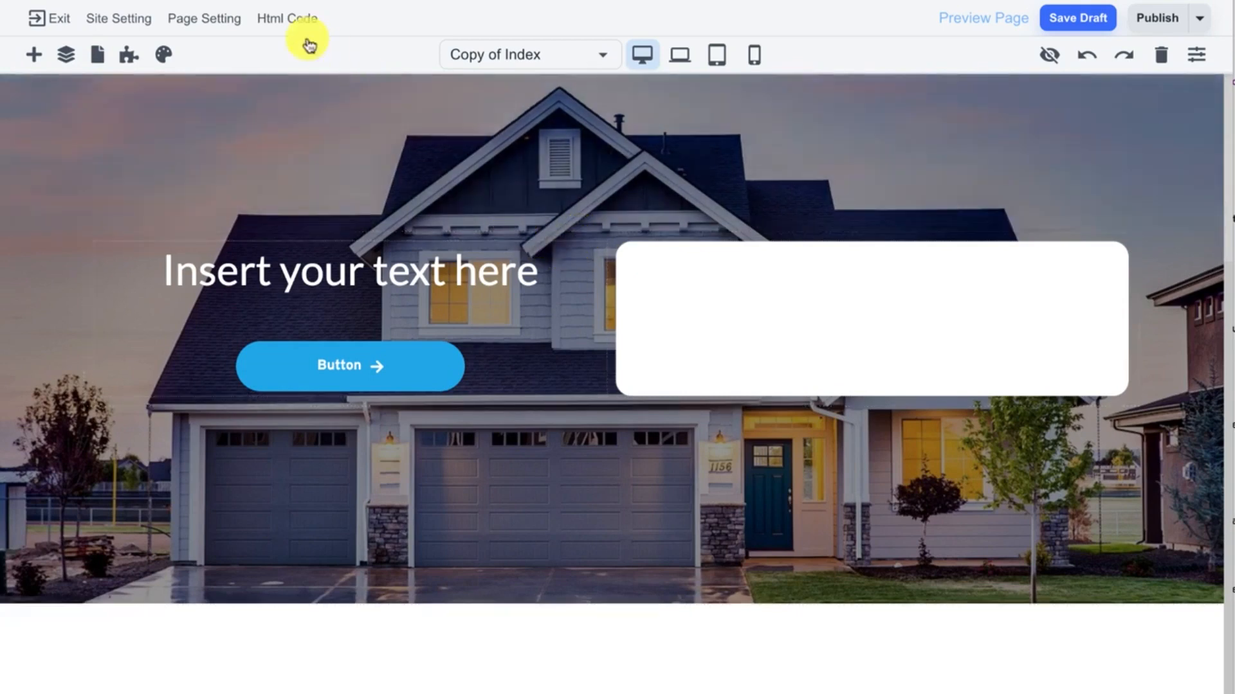
- Enter "Contact US" as the copied page's name and "contact" as its slug in the page settings
left_click(218, 27)
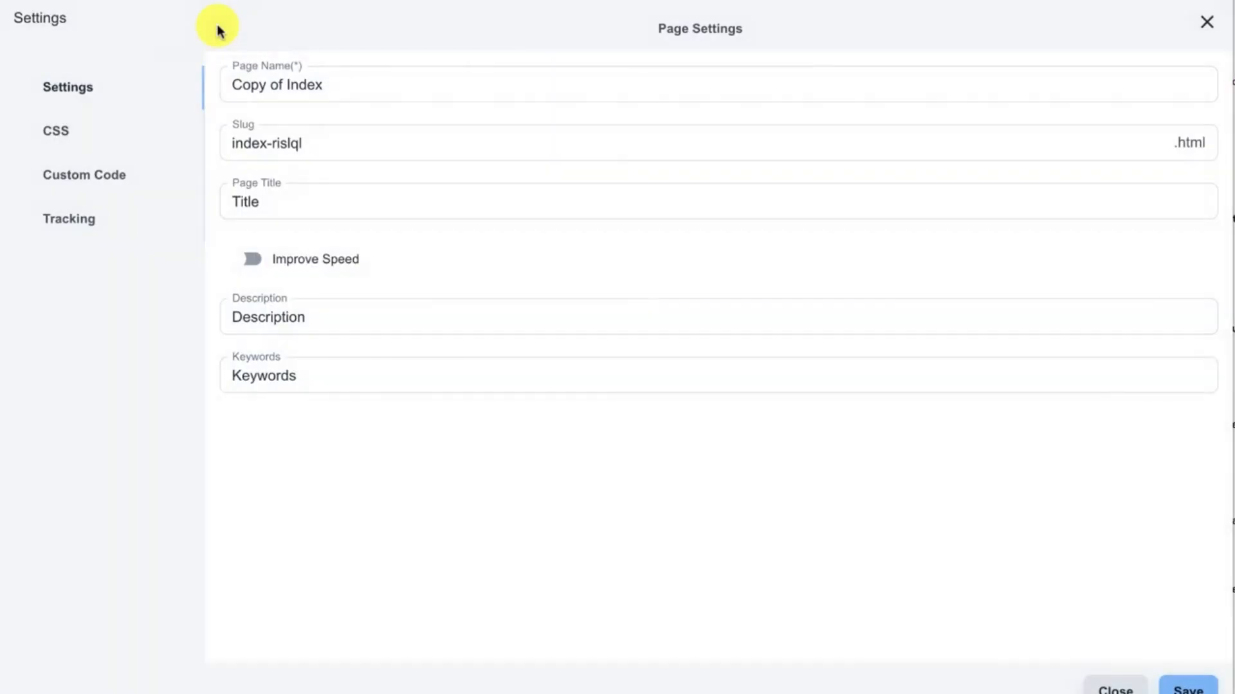
left_click(378, 93)
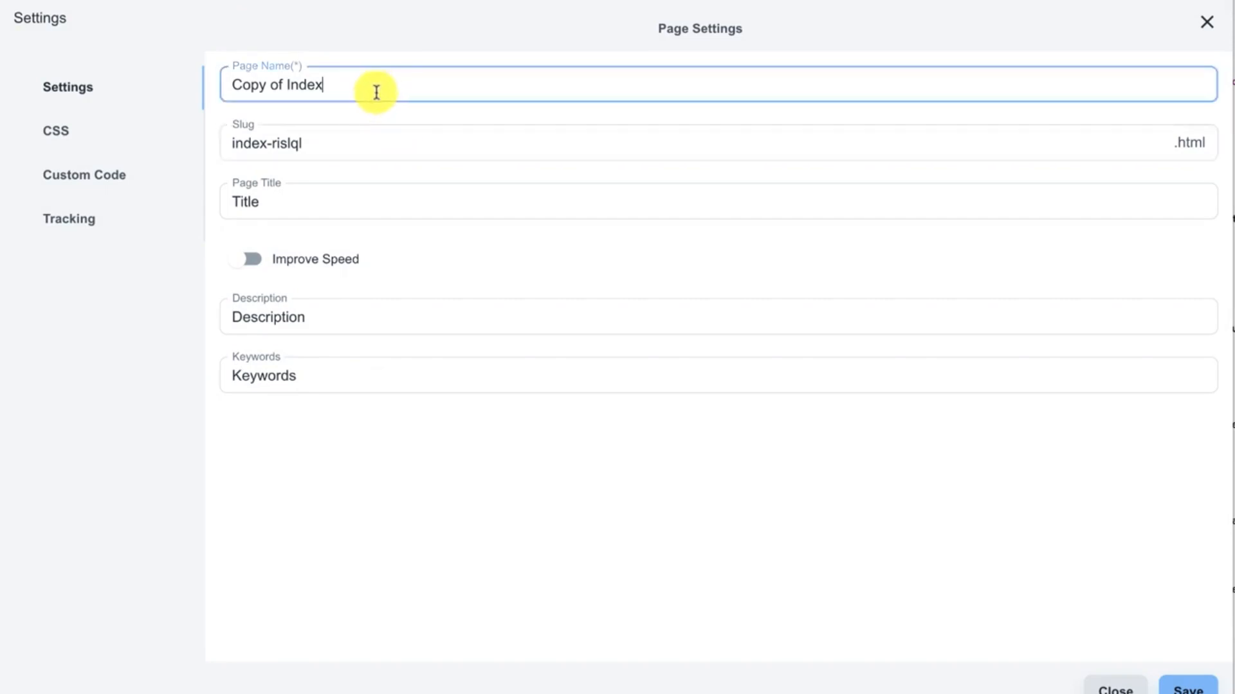
left_click_drag(376, 92, 128, 82)
type("Contact US")
left_click(326, 140)
left_click_drag(345, 141, 204, 133)
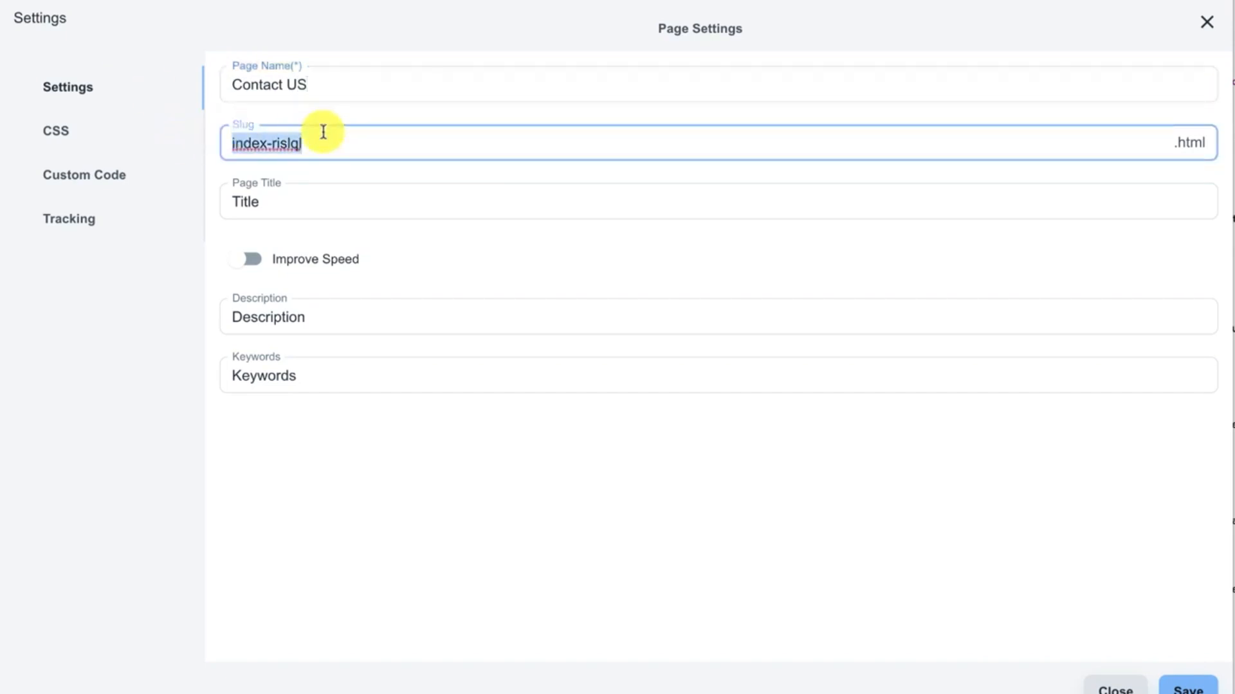
type("contact")
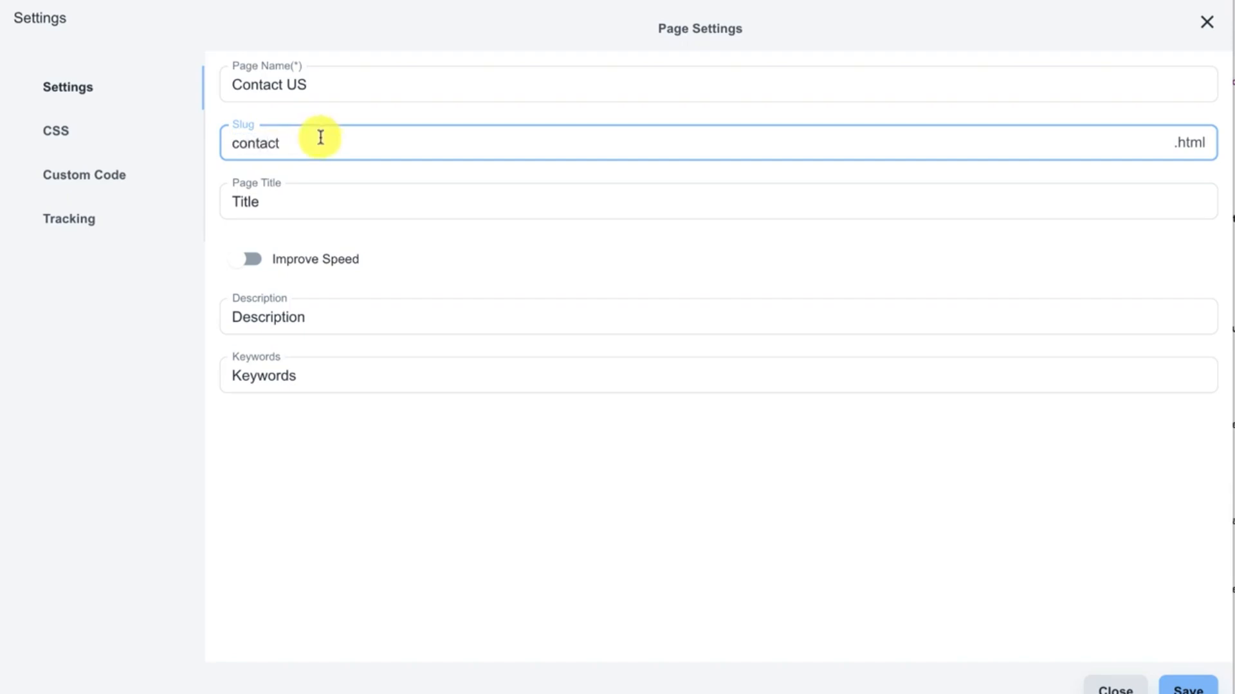
left_click_drag(232, 145, 325, 144)
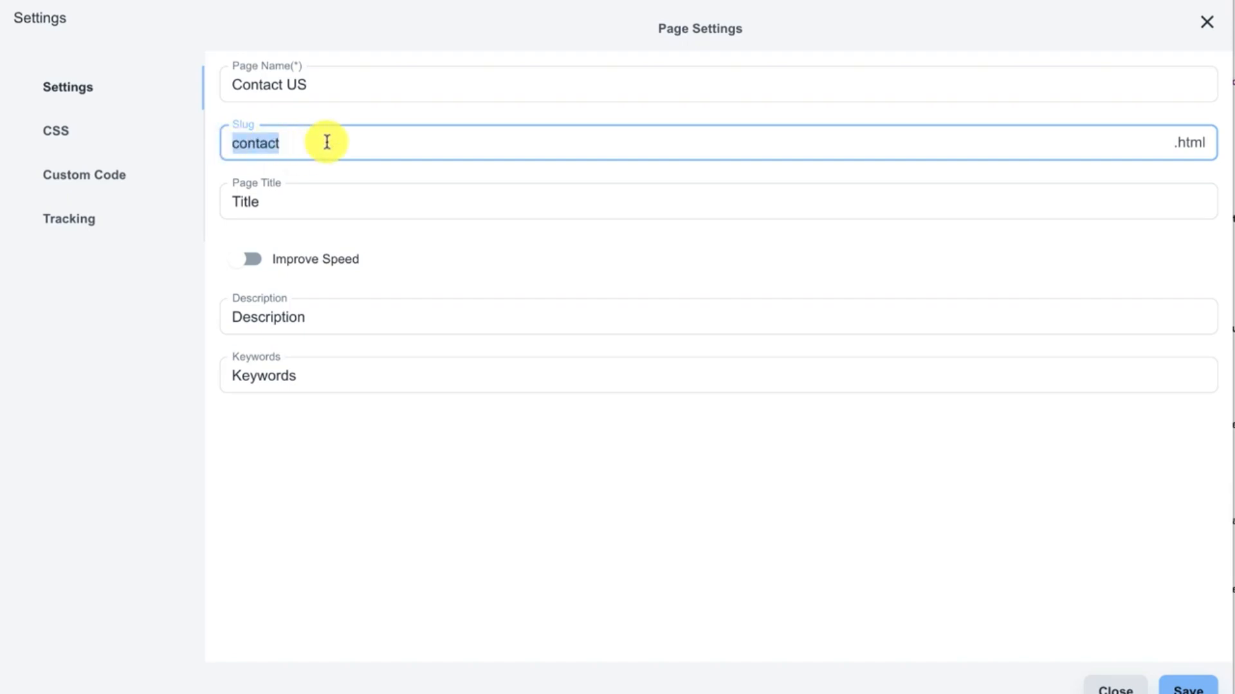
left_click_drag(1172, 142, 1212, 140)
left_click(958, 149)
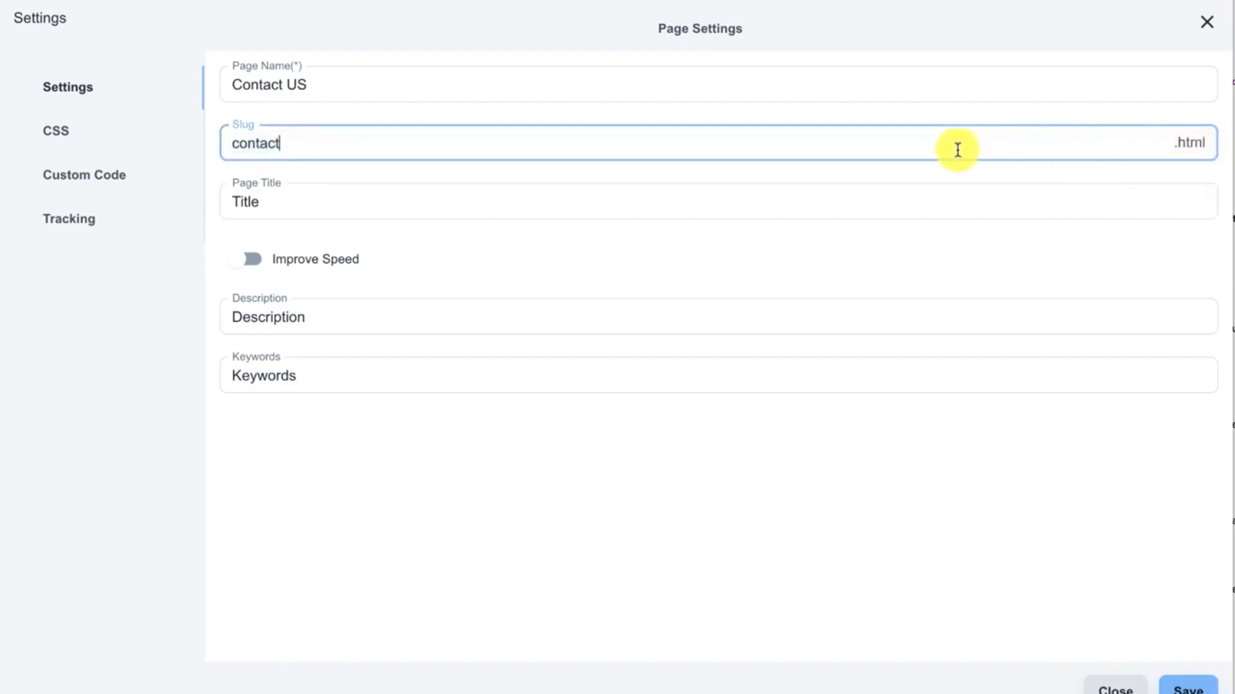
- Copy the page name "Contact US" into the page title, description and keywords
left_click_drag(339, 88, 160, 85)
key("ctrl+c")
left_click(321, 197)
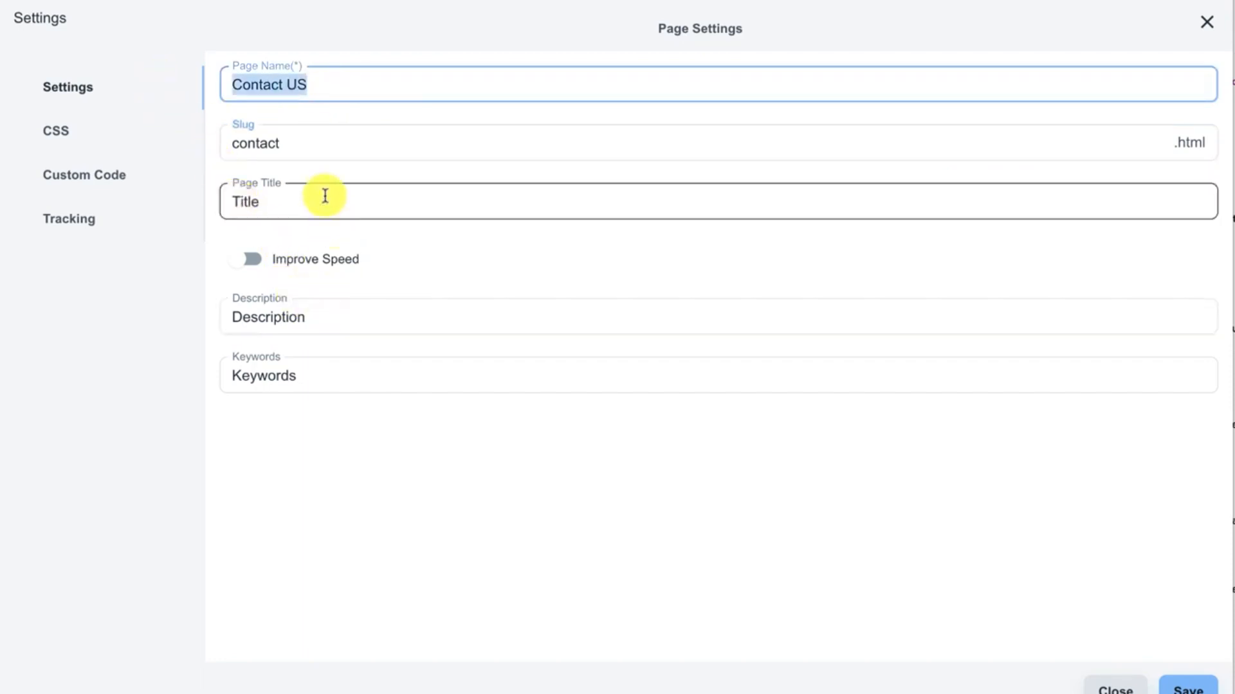
key("ctrl+a")
key("ctrl+v")
left_click(317, 325)
key("ctrl+a")
key("ctrl+v")
left_click(317, 380)
key("ctrl+a")
key("ctrl+v")
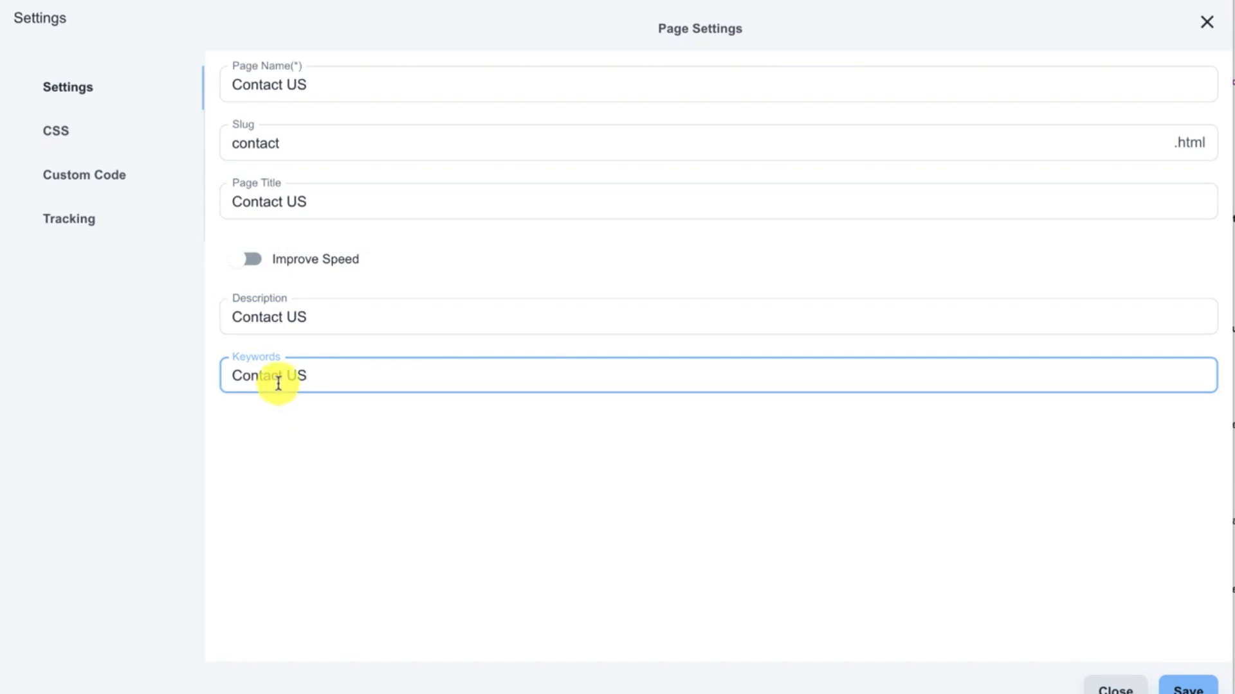
- Review the page's CSS, custom code and tracking settings and close the page settings without saving
left_click(66, 134)
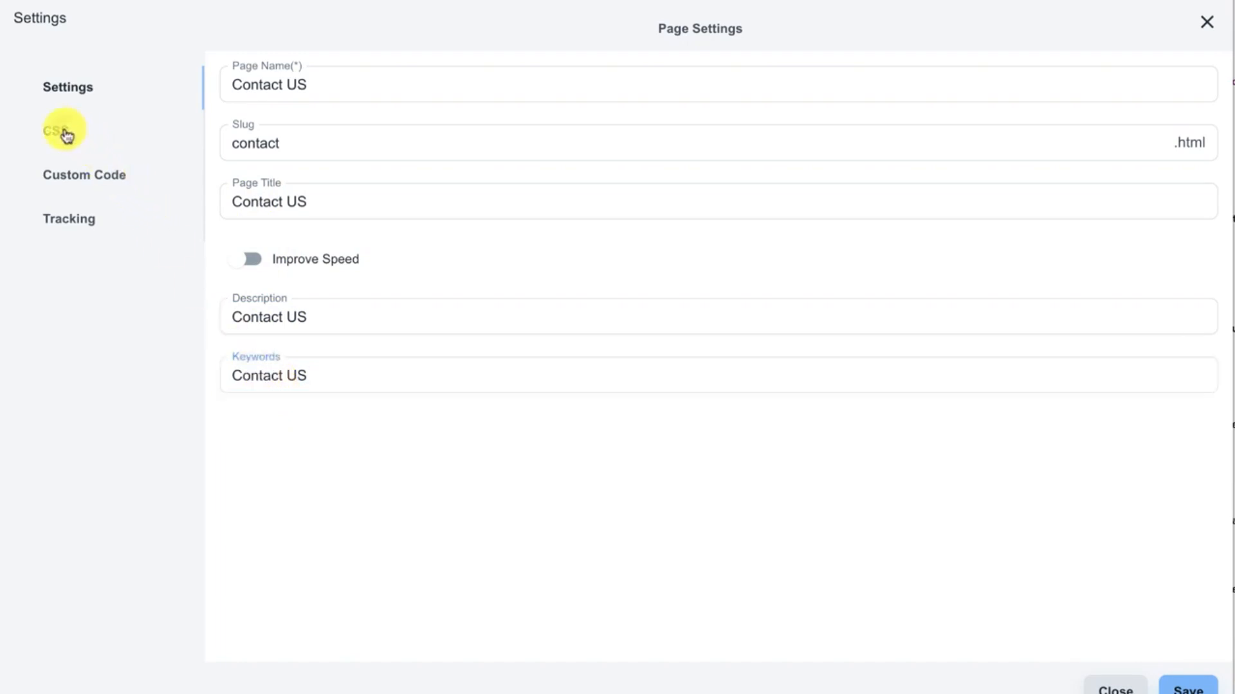
left_click(110, 178)
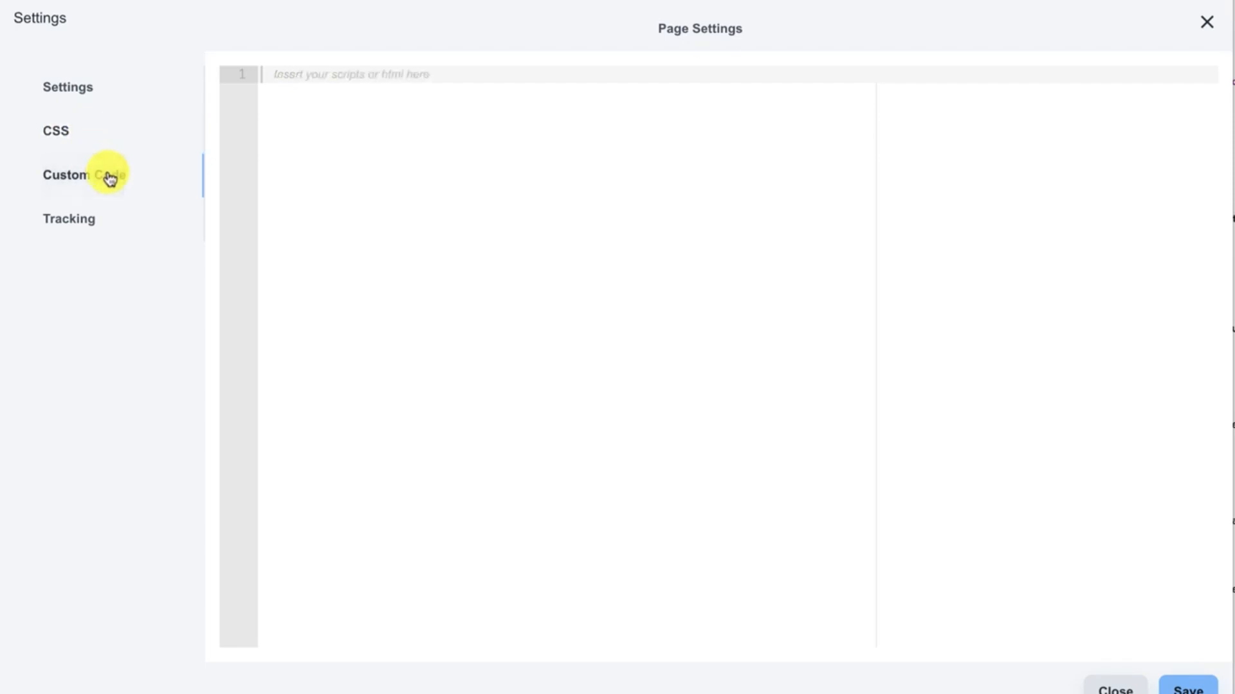
left_click(78, 219)
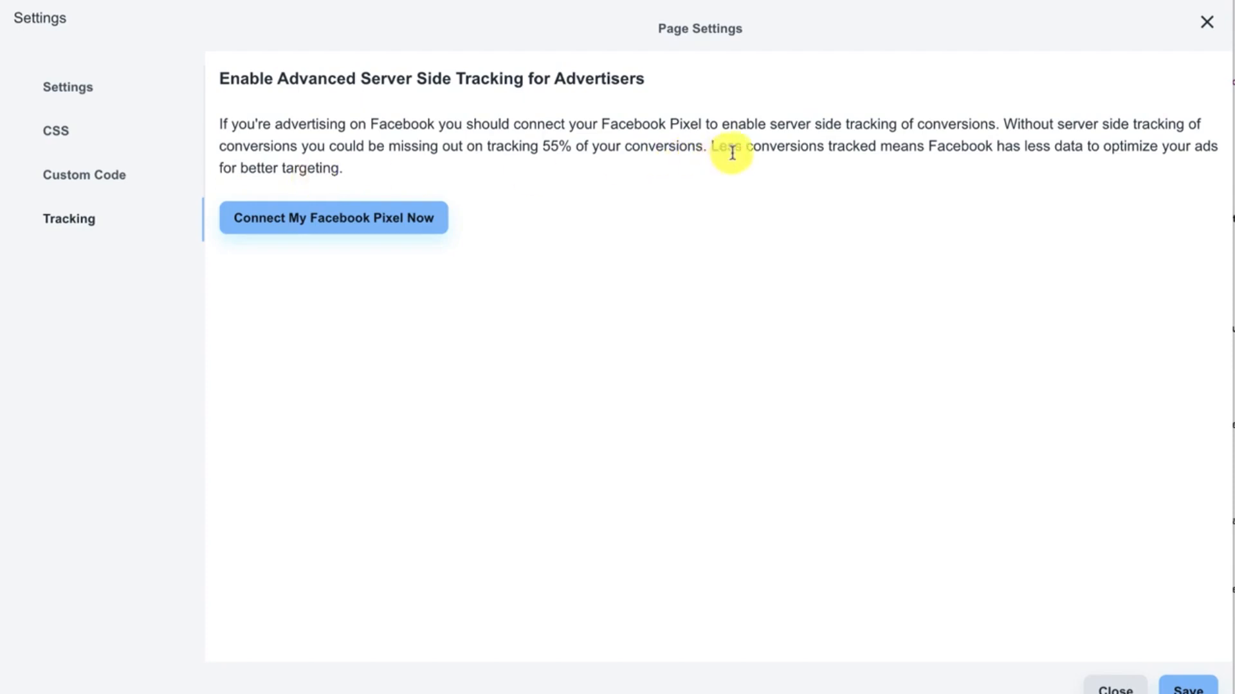
left_click(1204, 34)
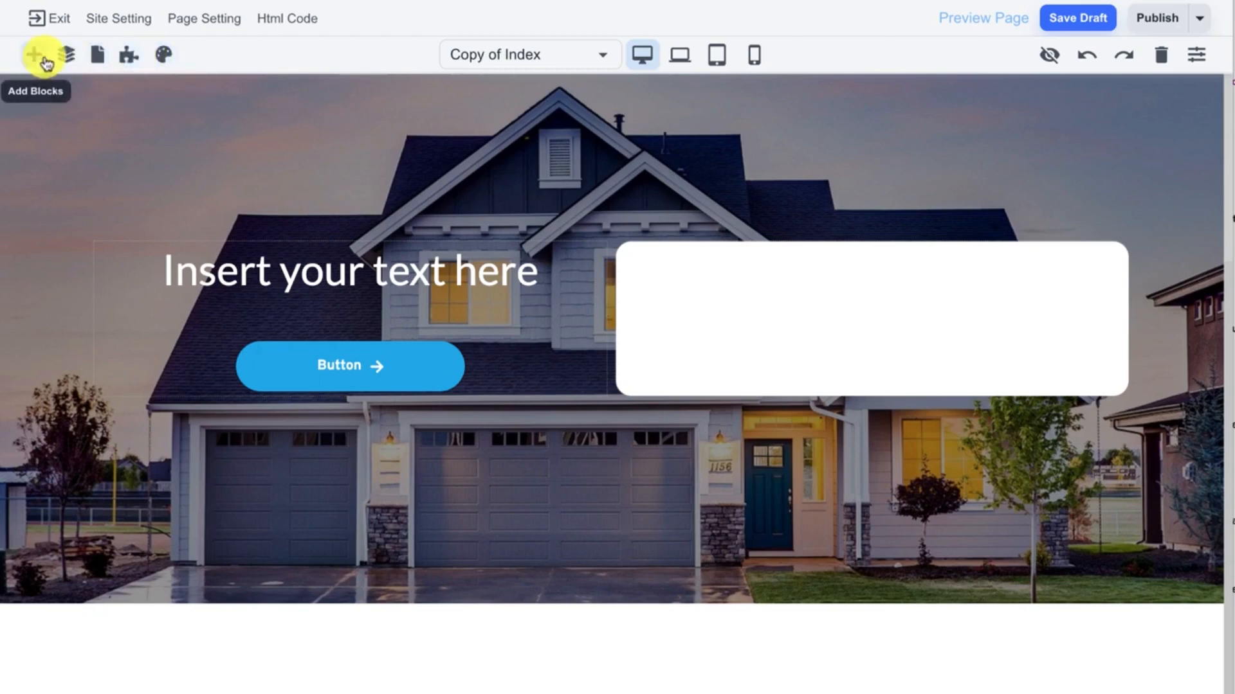
- Expand the body in the layer manager and move the hero's section wrapper below the icon section
left_click(65, 60)
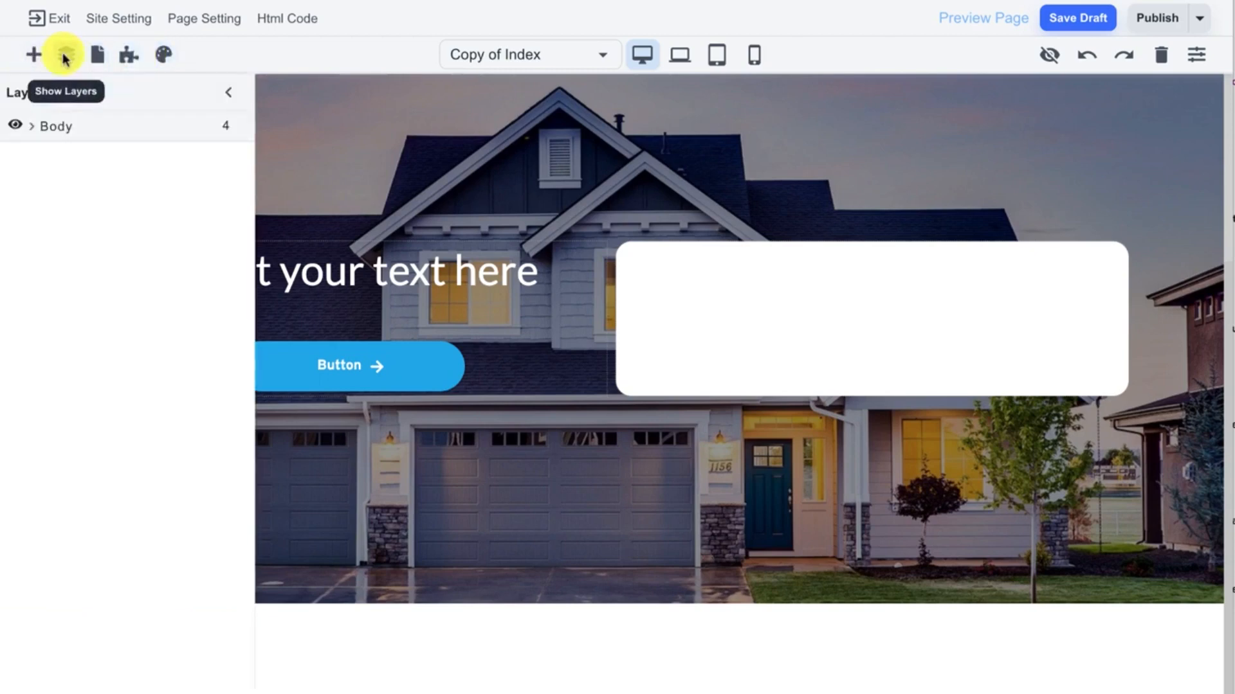
left_click(31, 126)
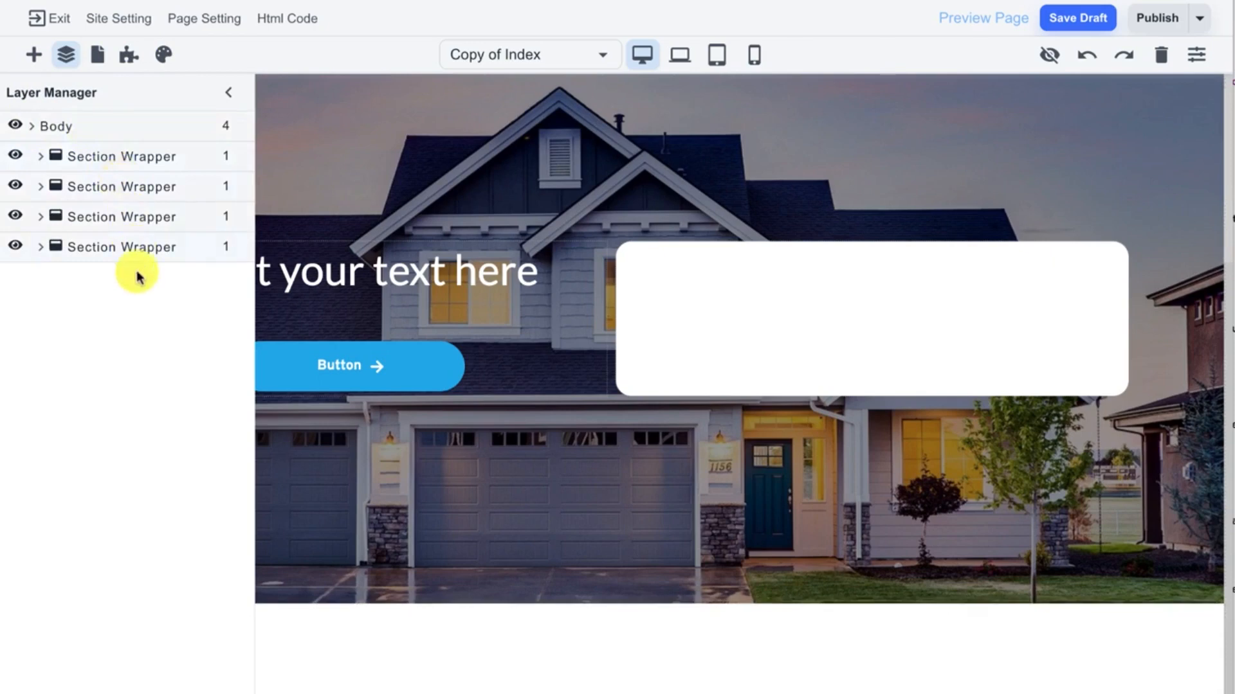
left_click_drag(245, 154, 240, 204)
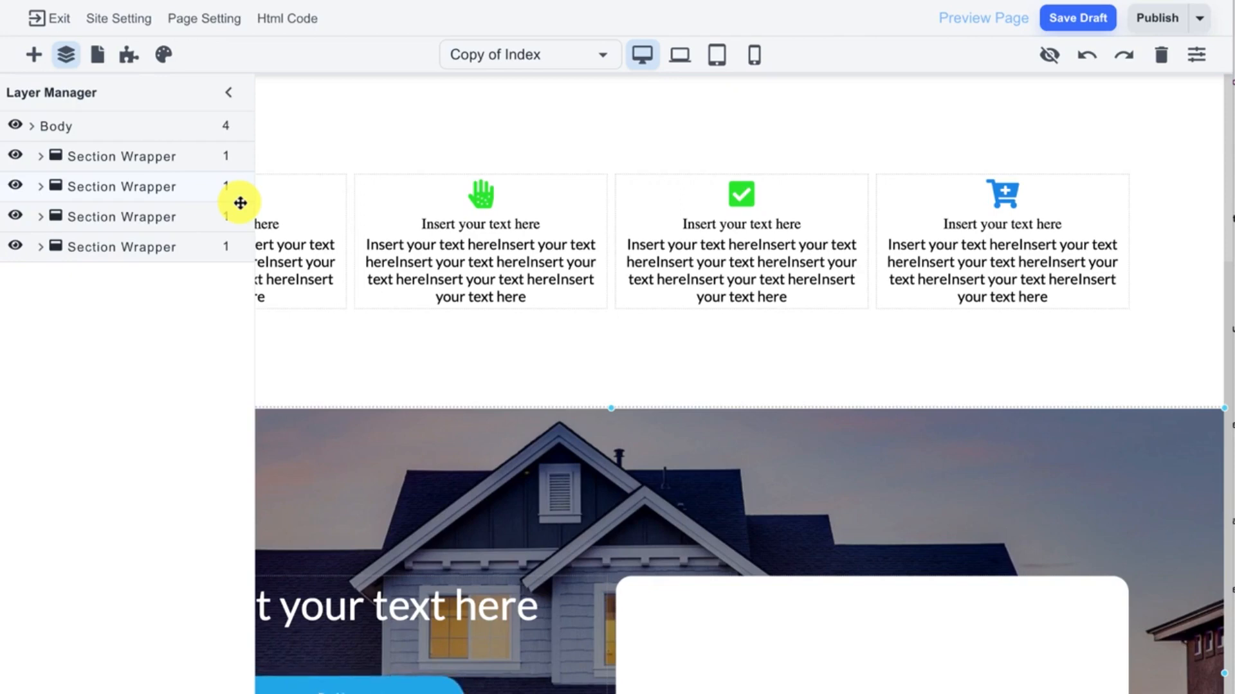
mouse_move(242, 188)
left_mouse_down()
mouse_move(243, 171)
mouse_move(228, 181)
left_mouse_up()
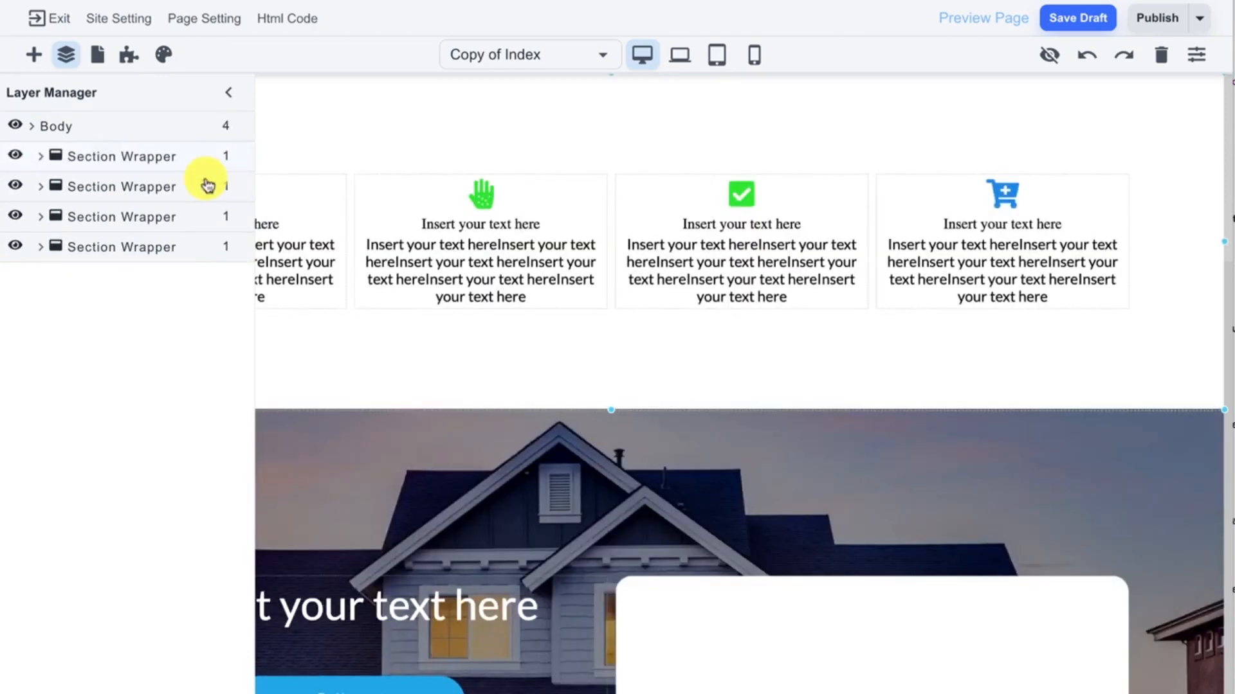
- Examine the icon section's nested layers by expanding its section and container and locating the hand icon in the layer tree
left_click(42, 157)
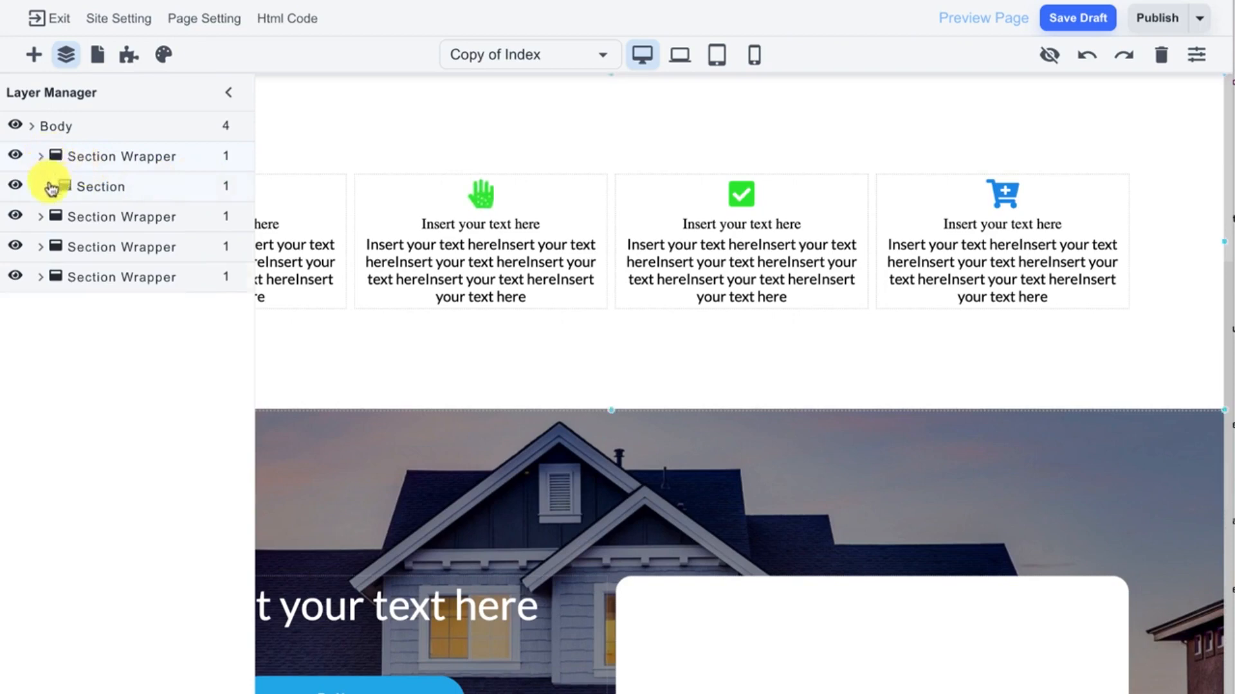
left_click(50, 186)
left_click(59, 217)
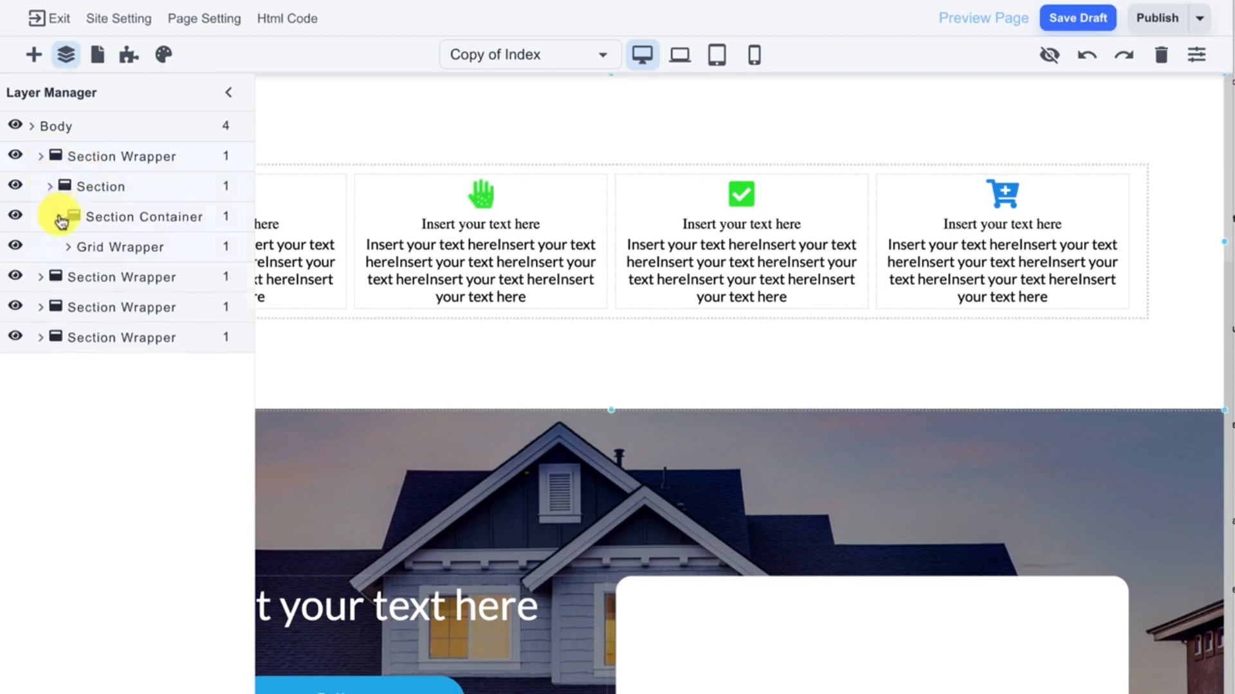
left_click(483, 196)
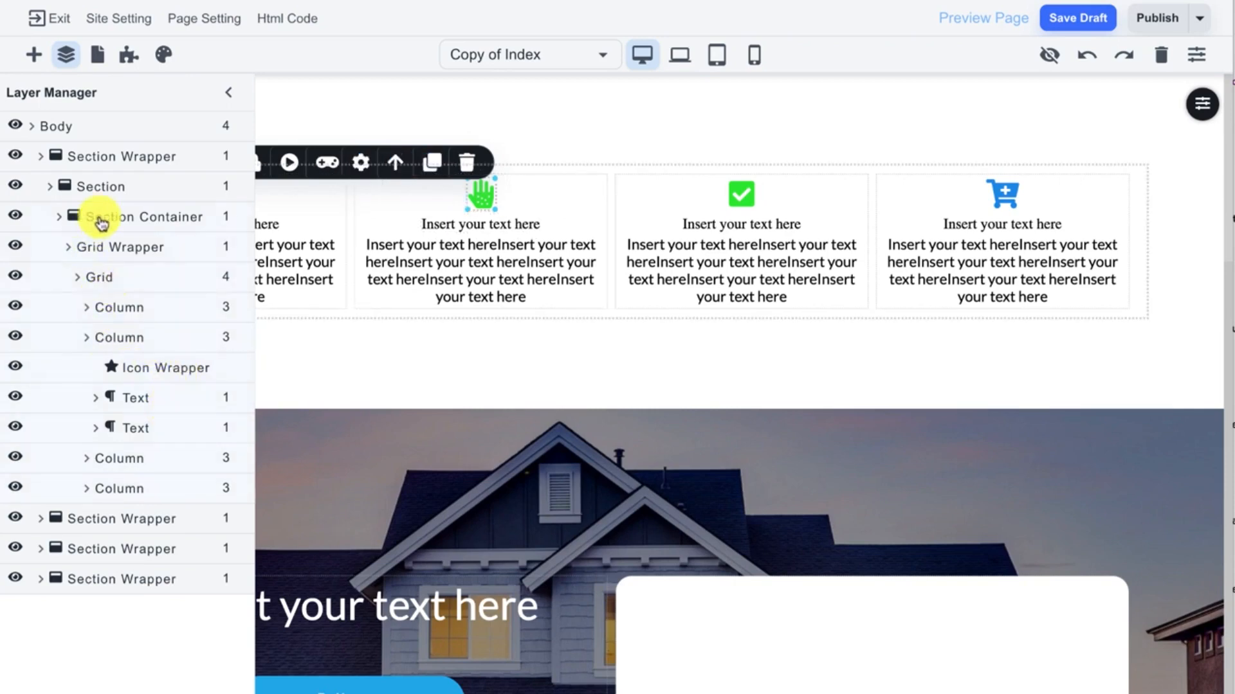
left_click(230, 96)
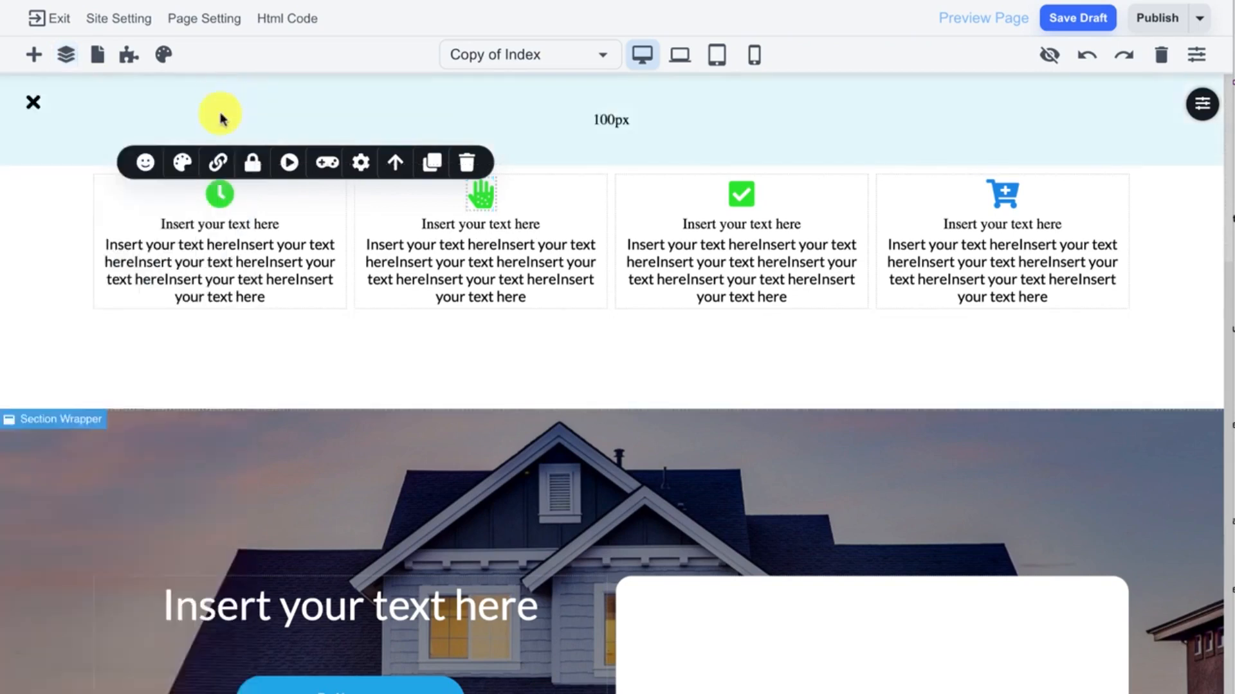
- Set the global font for all text to Nunito and look over the paragraph and heading styles
left_click(162, 56)
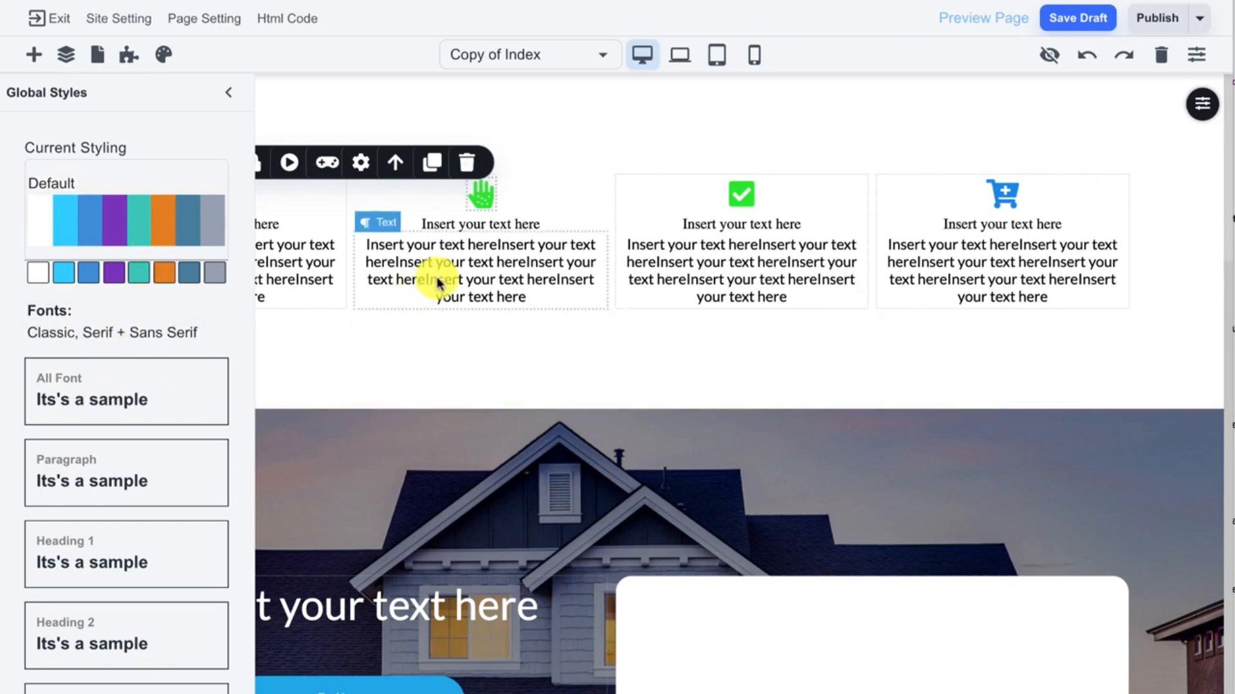
left_click(119, 390)
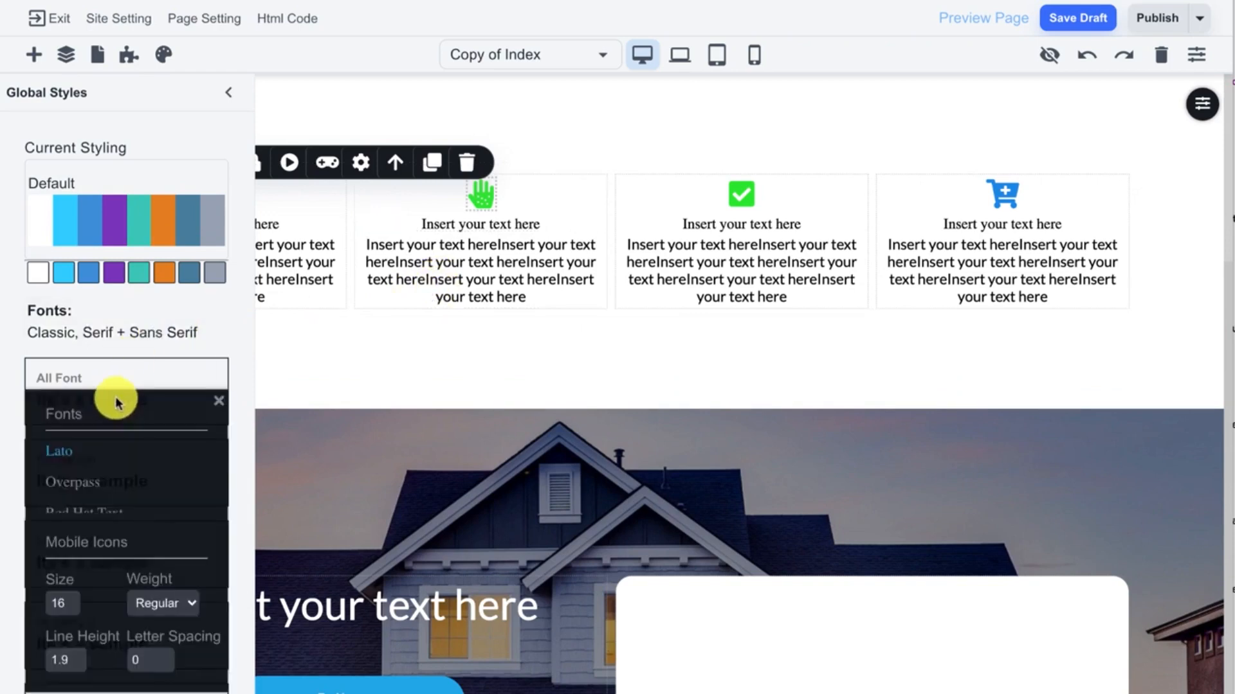
scroll(108, 470, "down", 1)
scroll(108, 473, "down", 3)
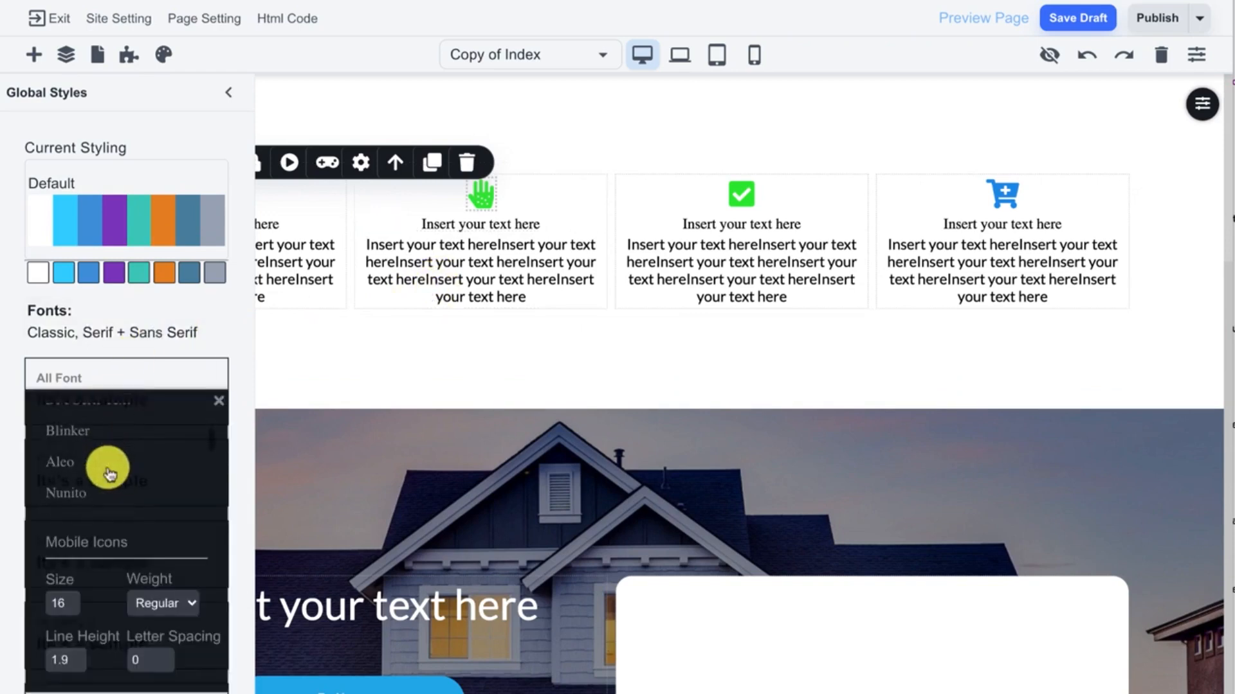
left_click(77, 476)
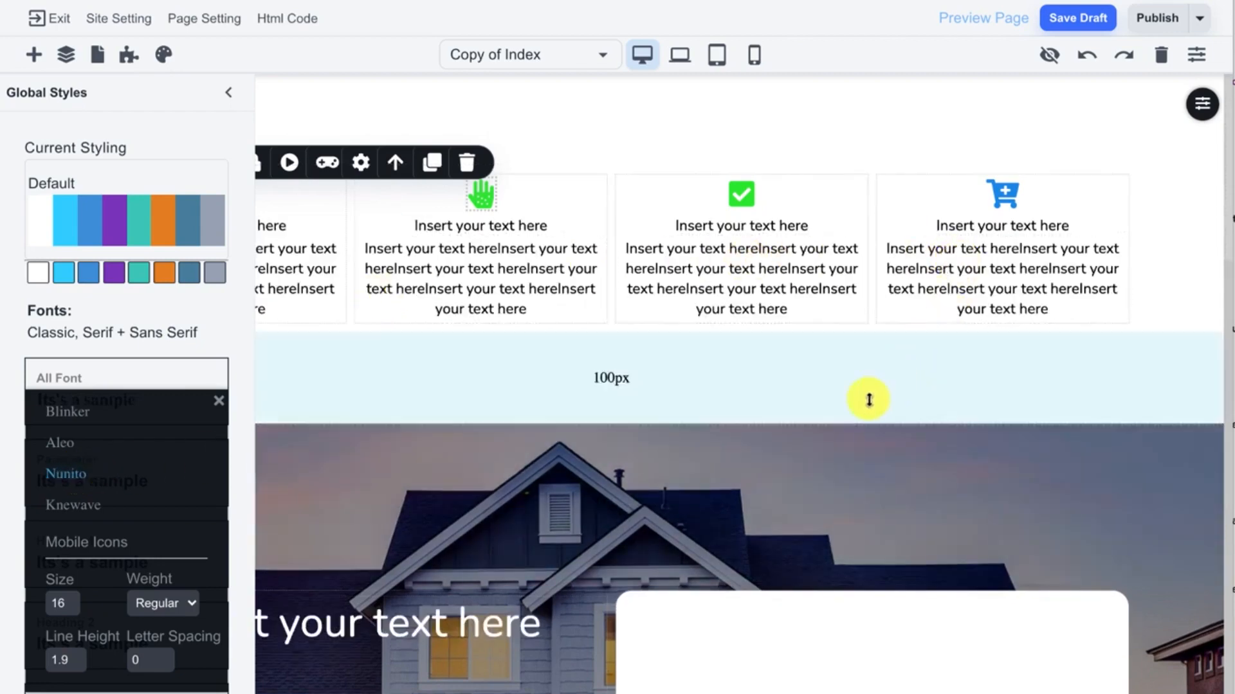
left_click(220, 403)
scroll(148, 511, "down", 1)
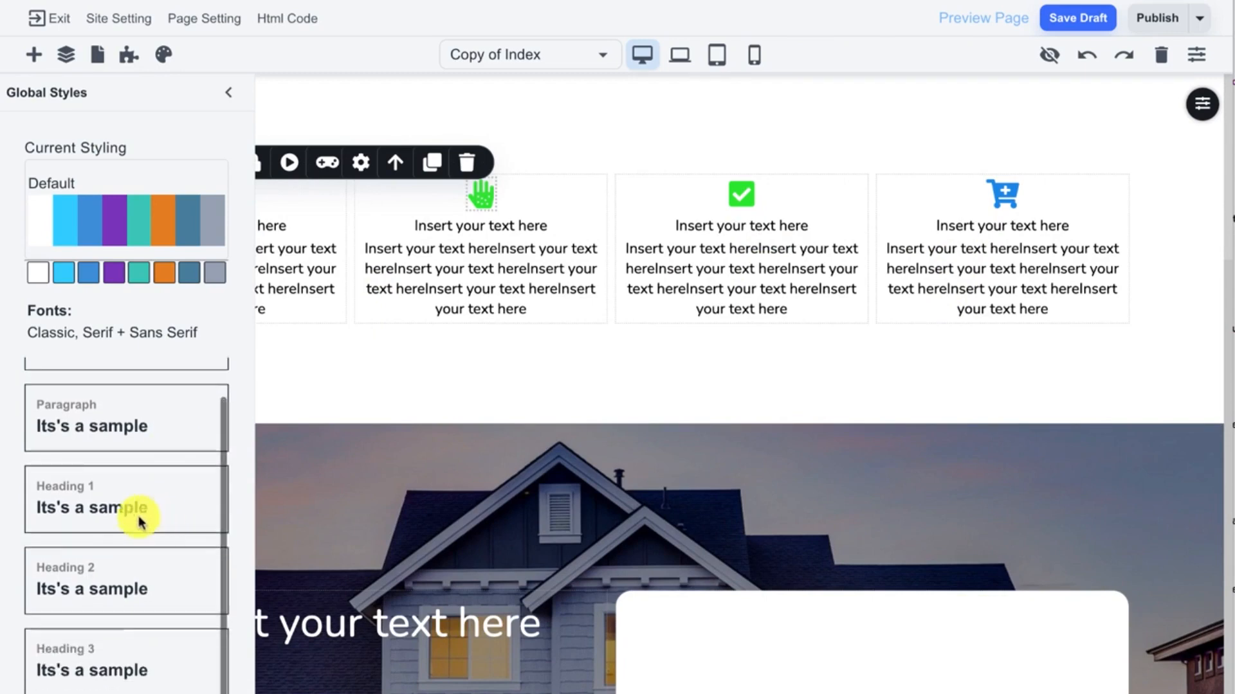
scroll(83, 433, "up", 1)
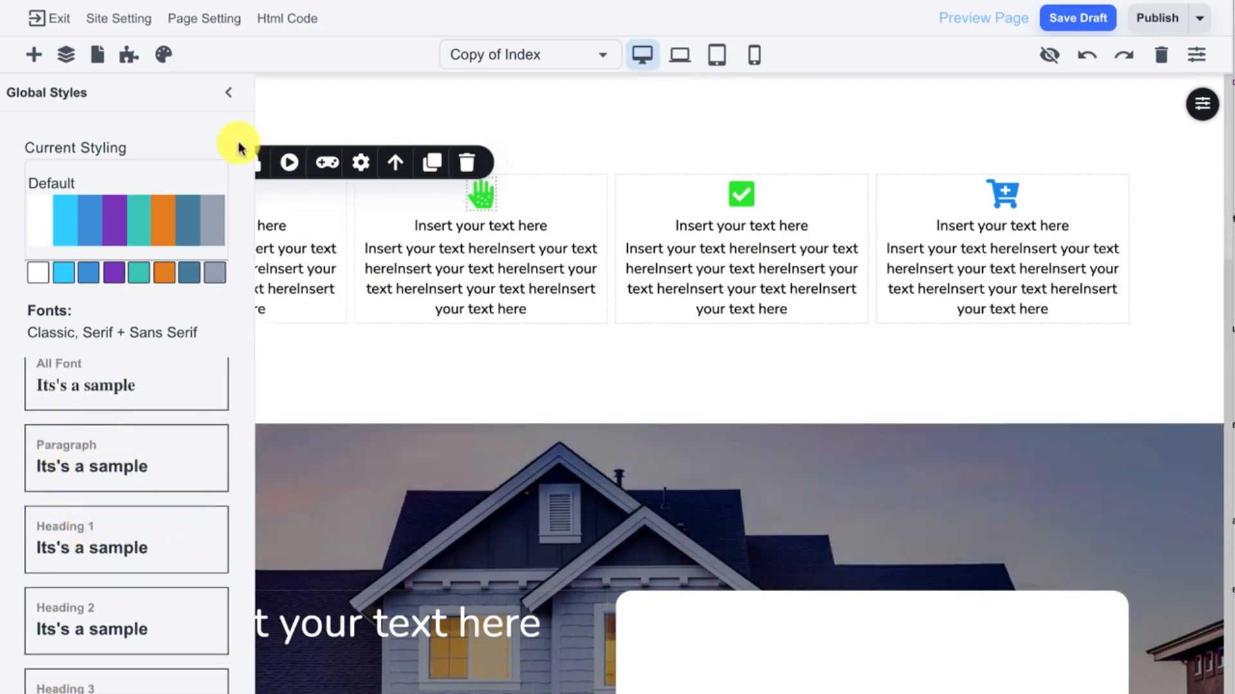
left_click(233, 106)
- Try H1 typography on the heading text under the hand icon and set it to H6
left_click(400, 226)
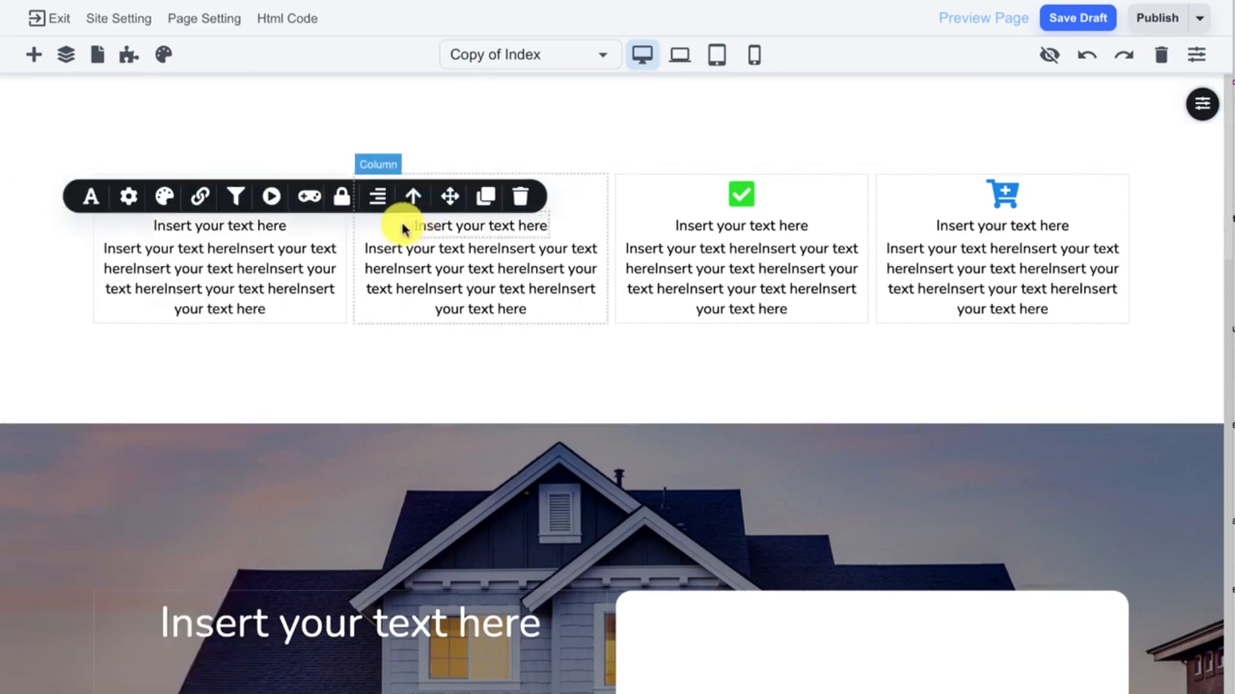
left_click(93, 195)
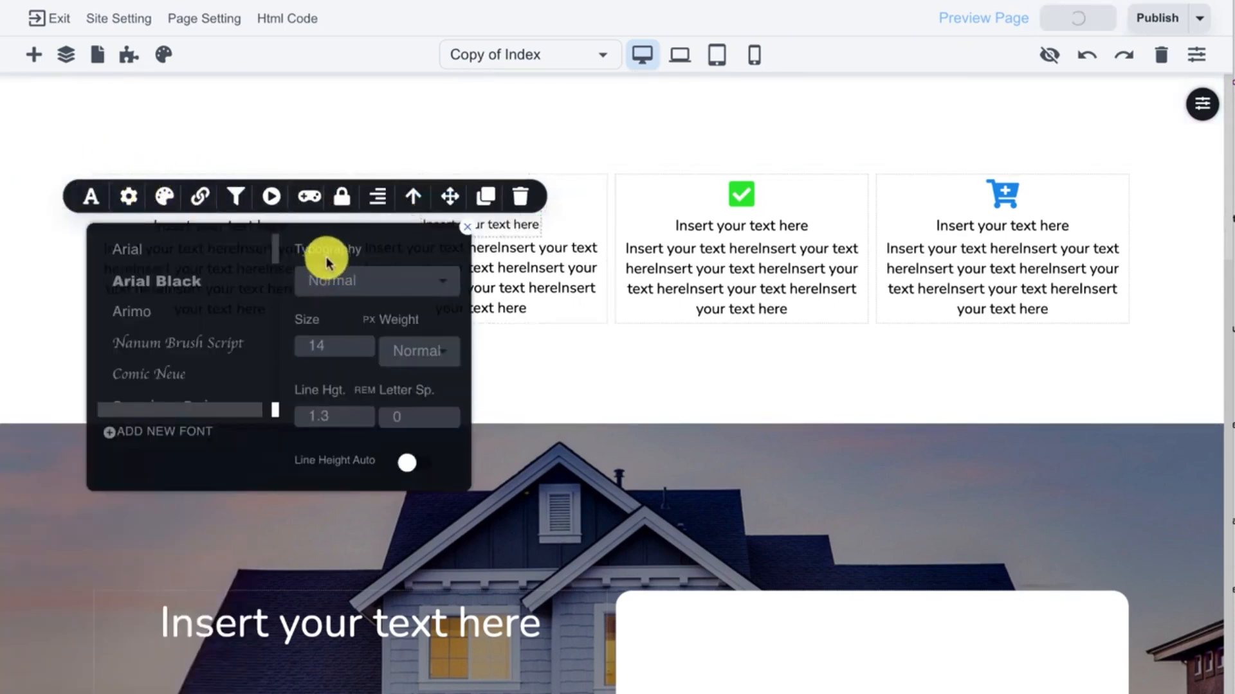
left_click_drag(306, 252, 354, 252)
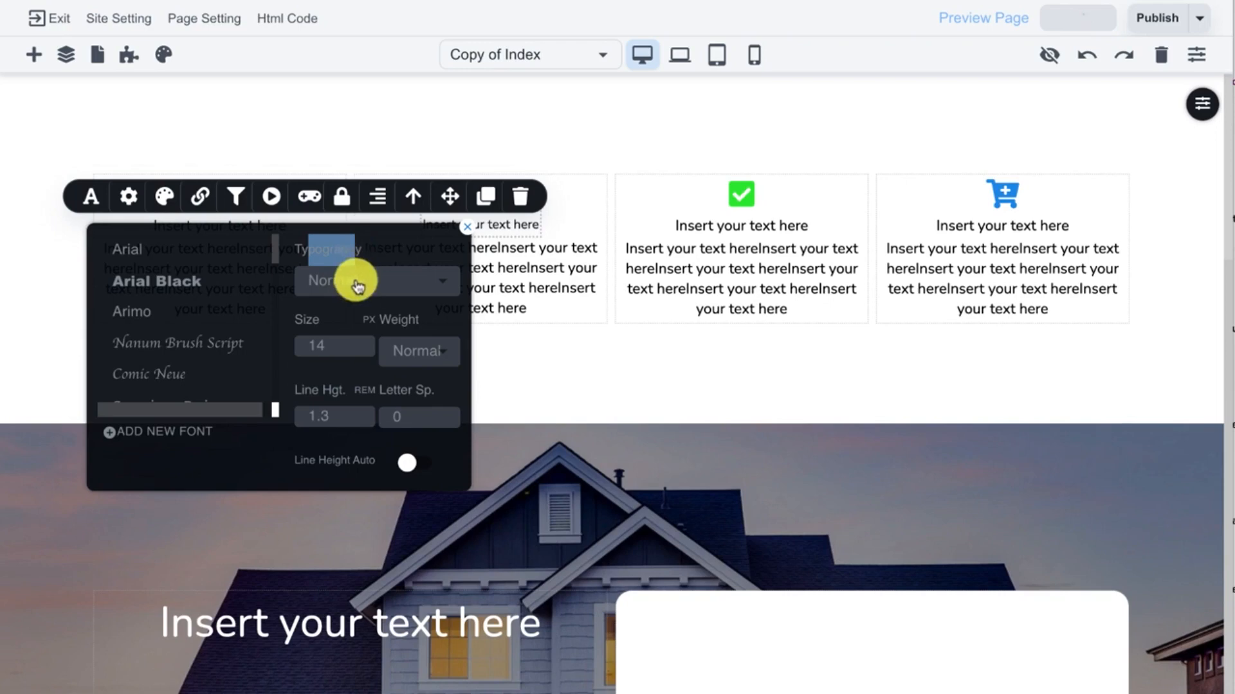
left_click(356, 281)
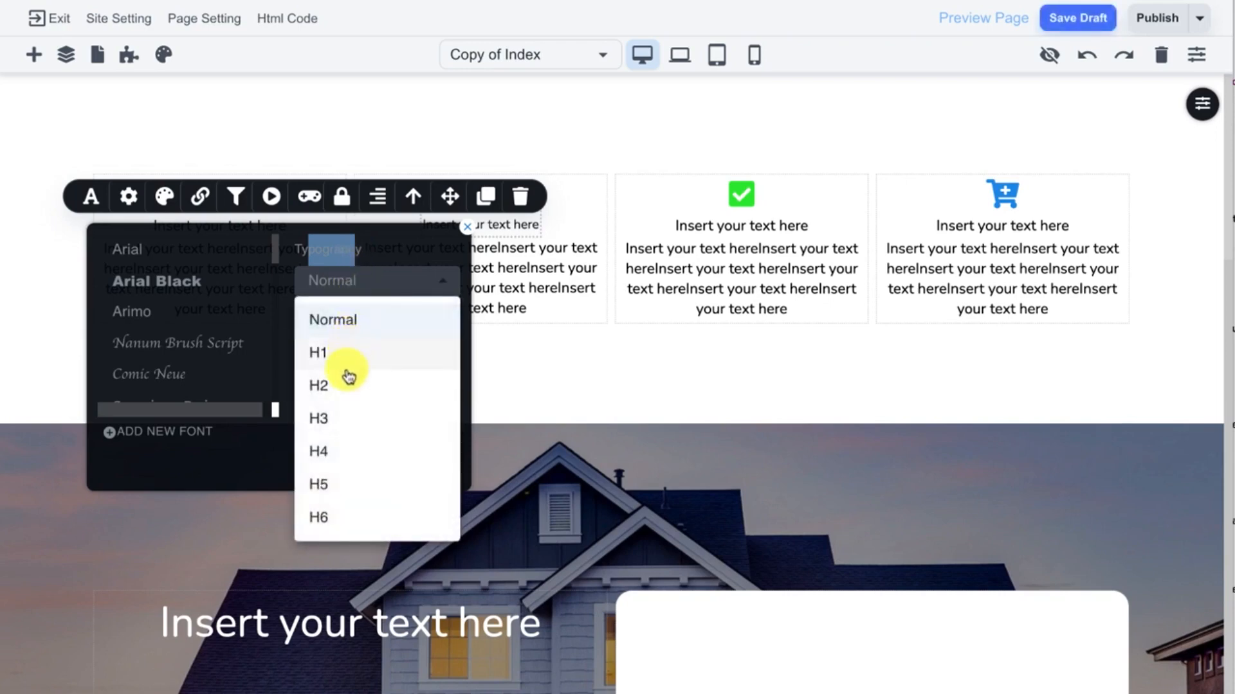
left_click(351, 364)
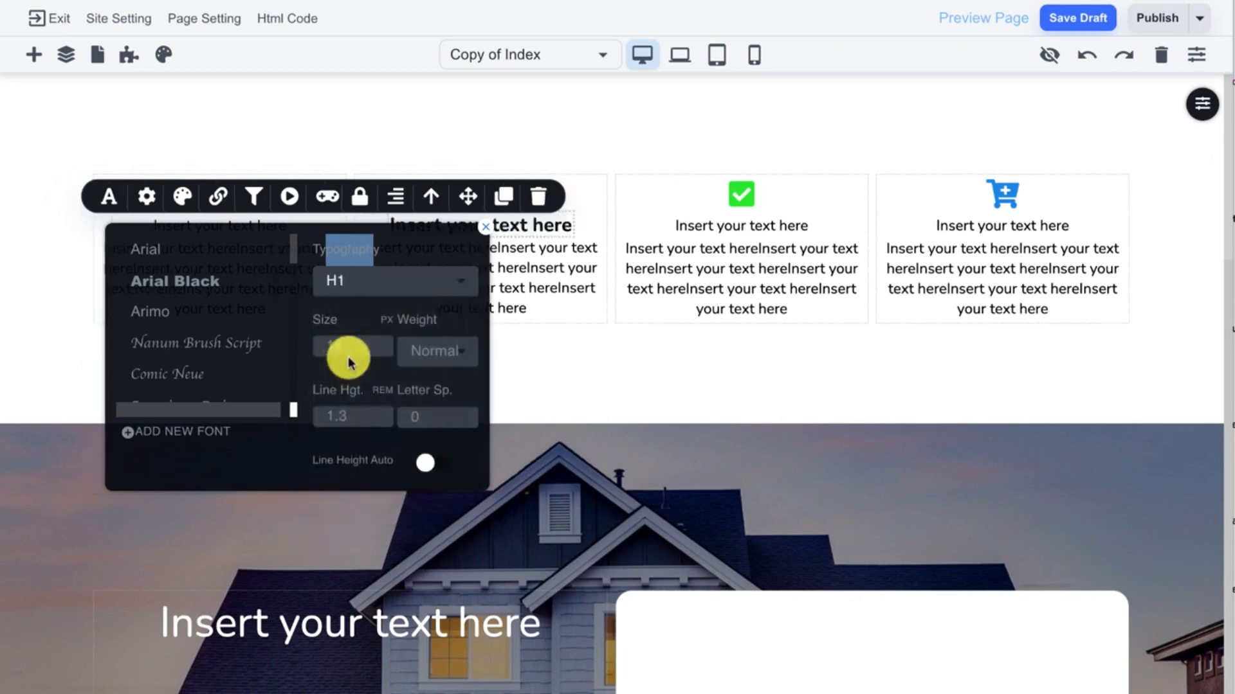
left_click(371, 285)
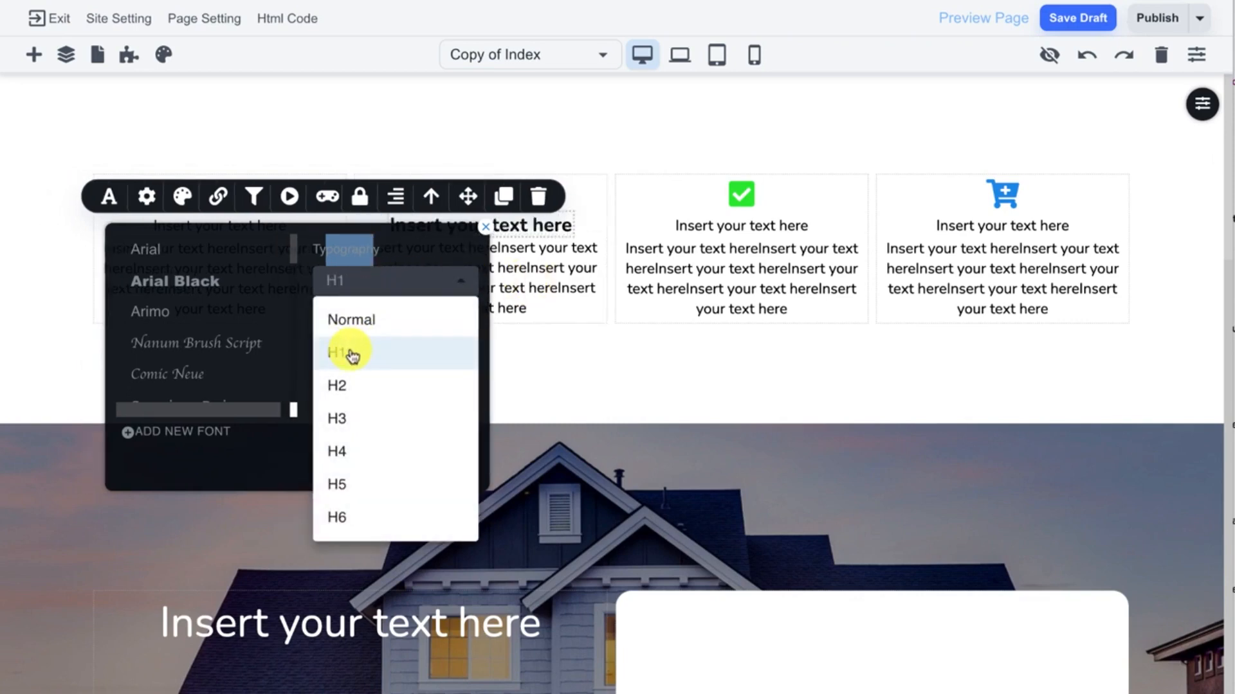
left_click(337, 515)
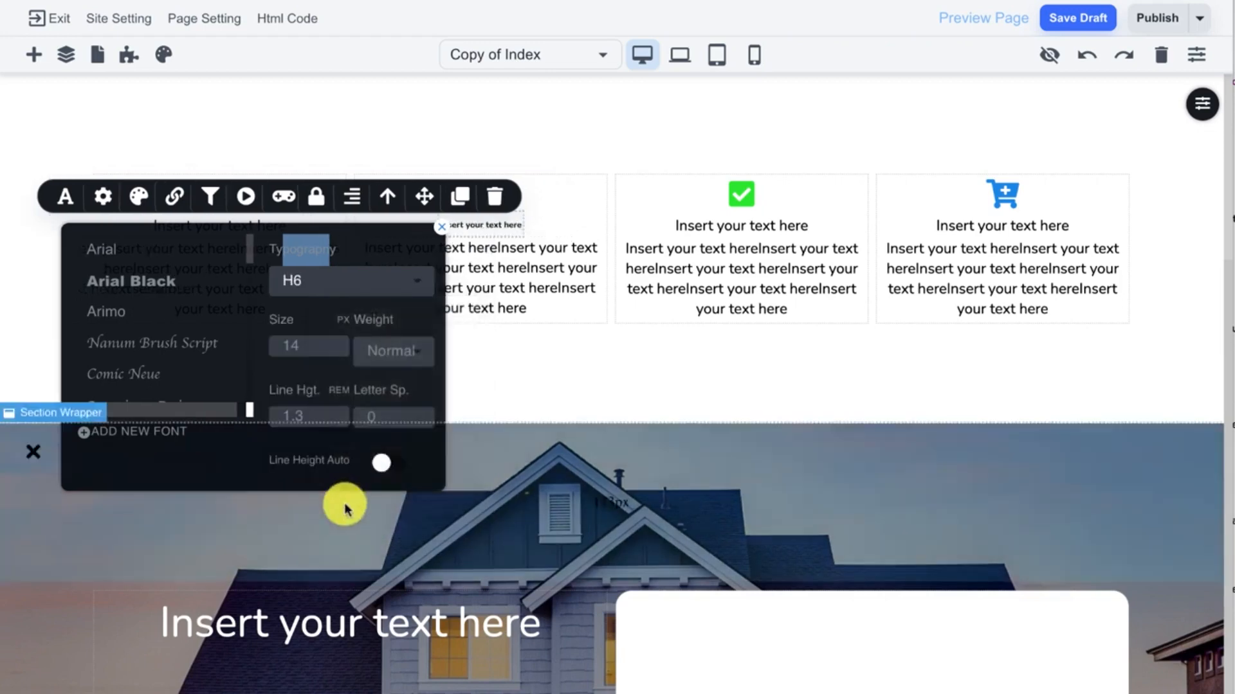
- Close the heading's typography settings and review the page's global colour and font styles
left_click(533, 289)
left_click(680, 245)
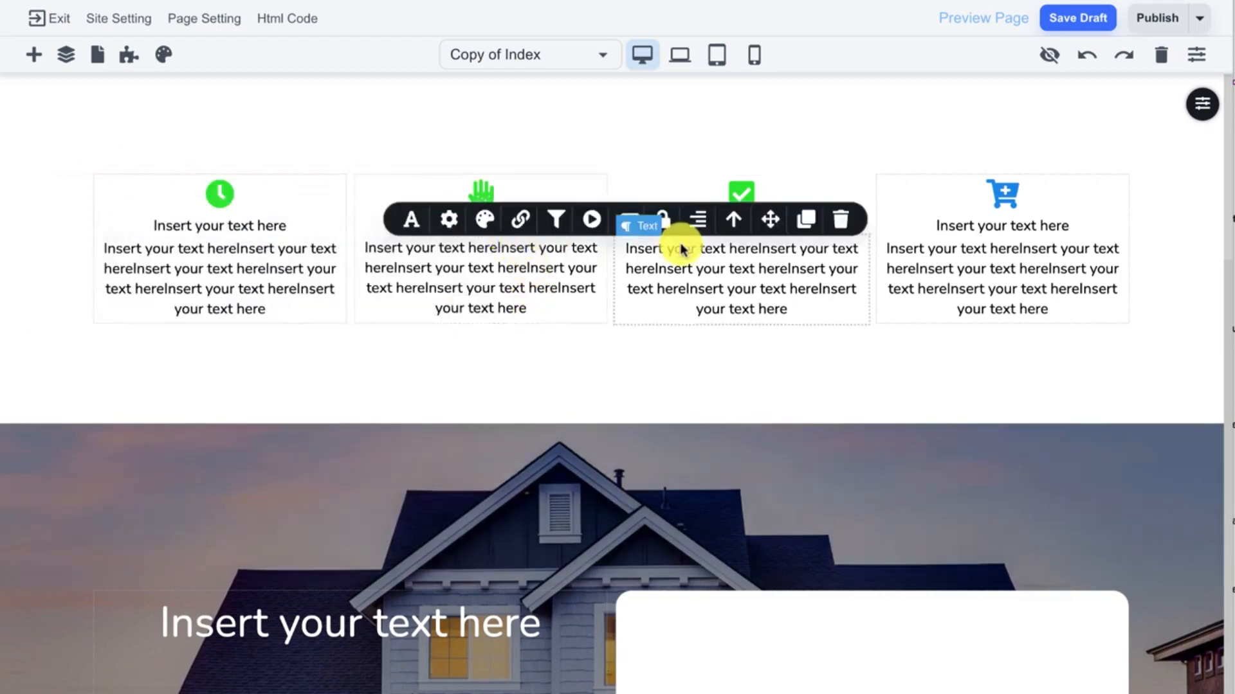
left_click(561, 196)
mouse_move(118, 89)
left_click(162, 56)
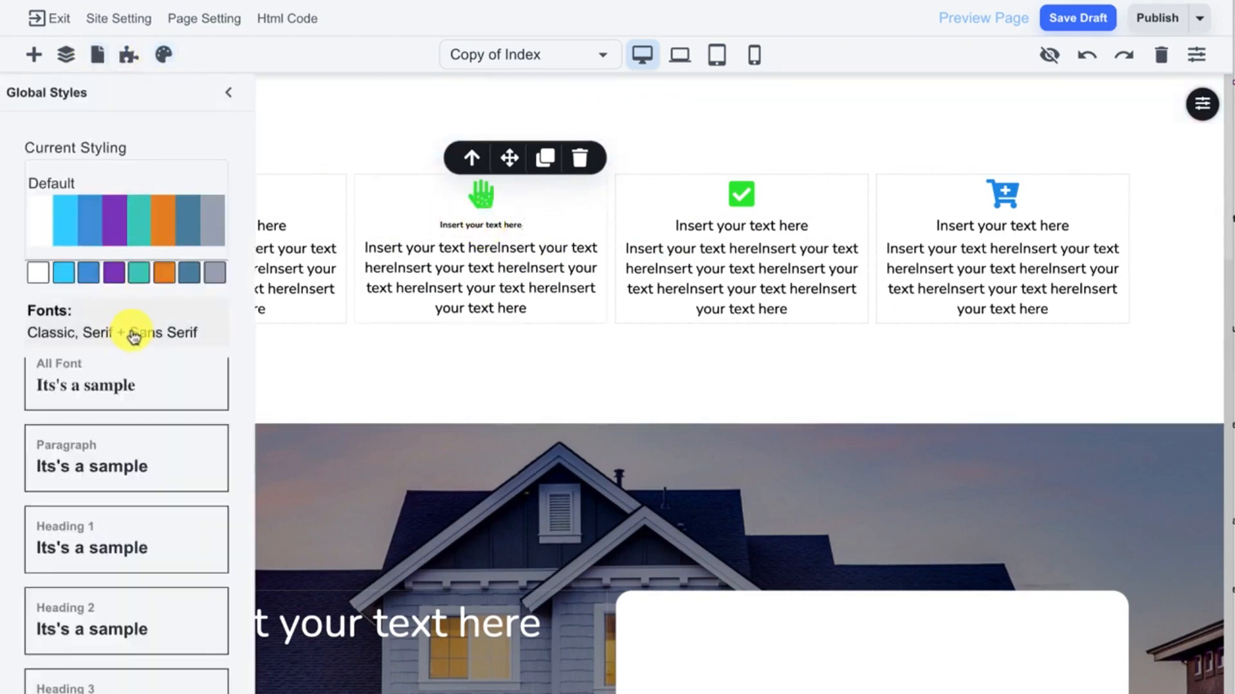
- Recolour the hand icon with a pink shade from the preset colour palette
left_click(481, 196)
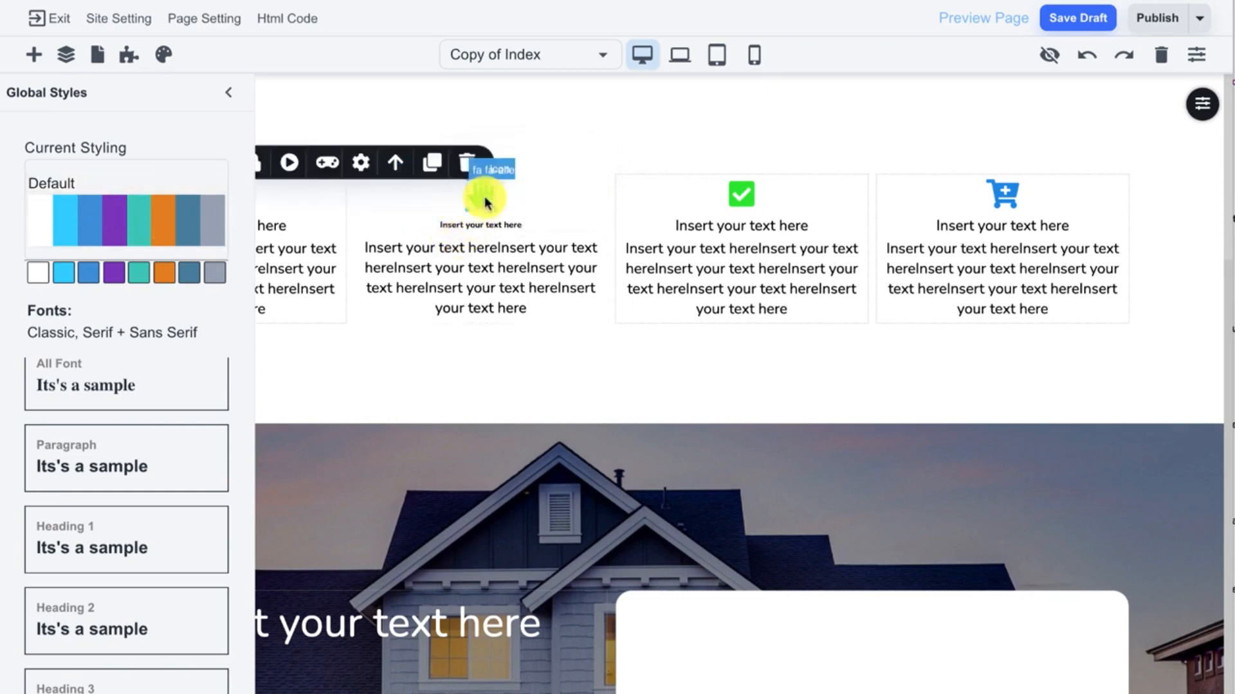
left_click(231, 95)
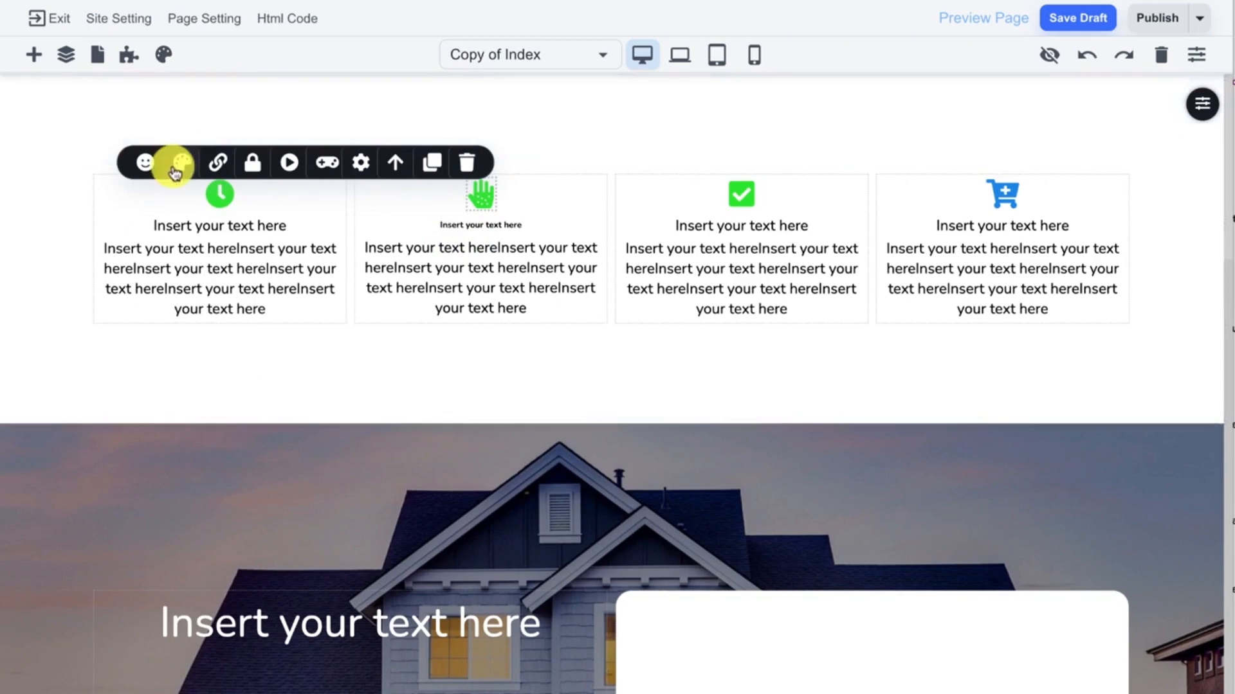
left_click(182, 164)
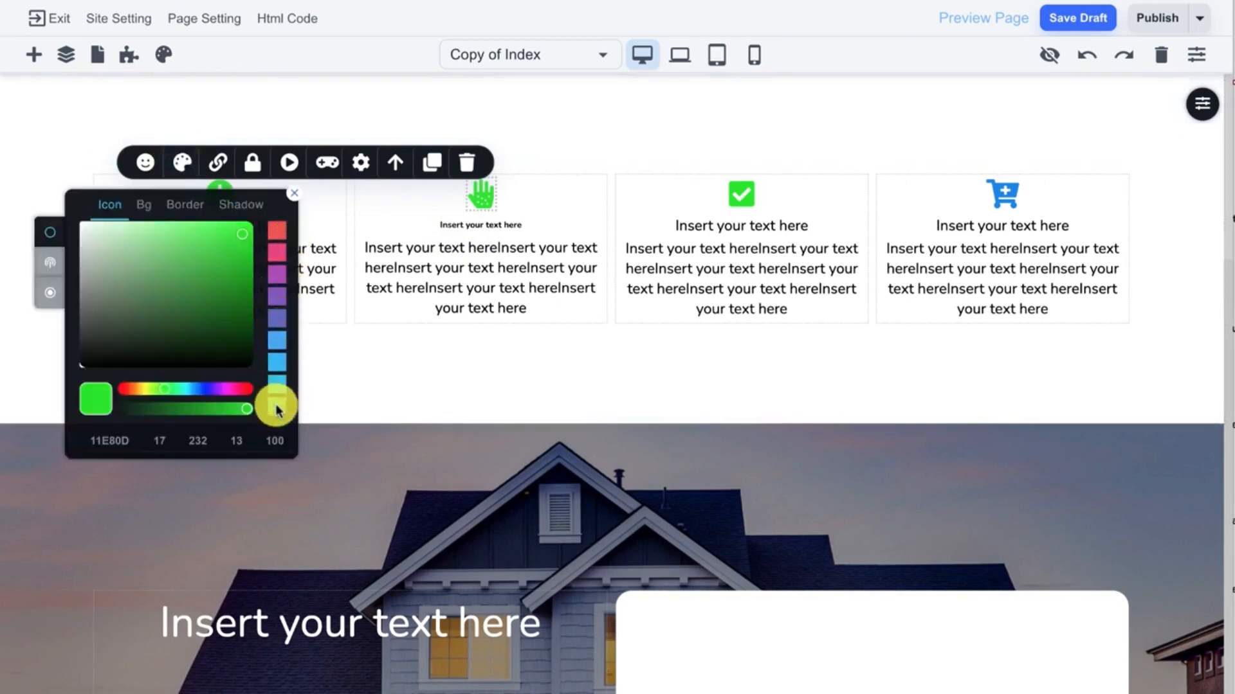
left_click(273, 259)
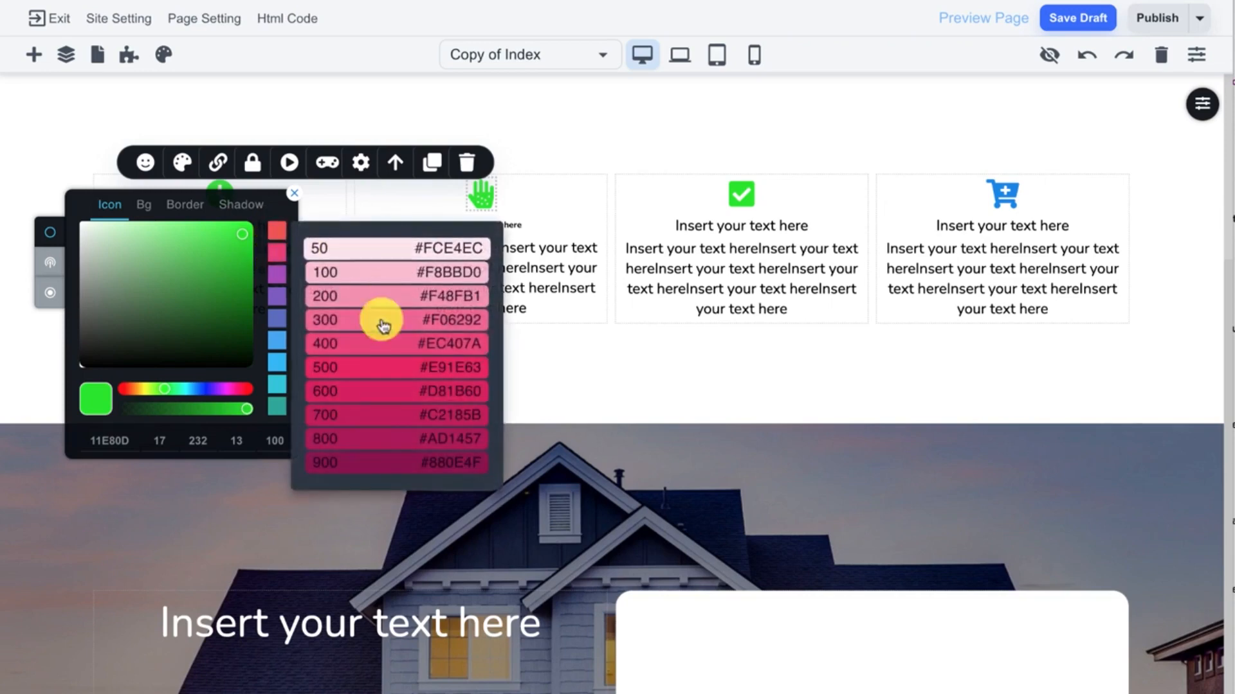
left_click(396, 353)
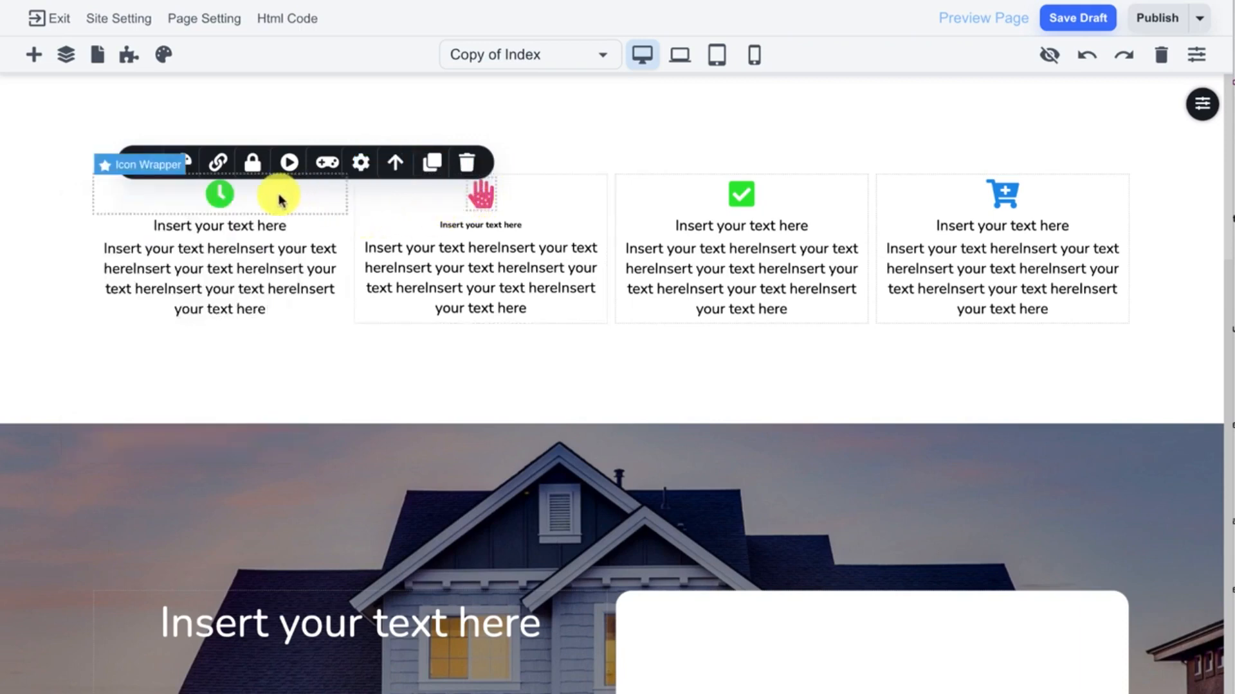
- Check the site's applications and look over the icon and hero sections on the page
left_click(131, 60)
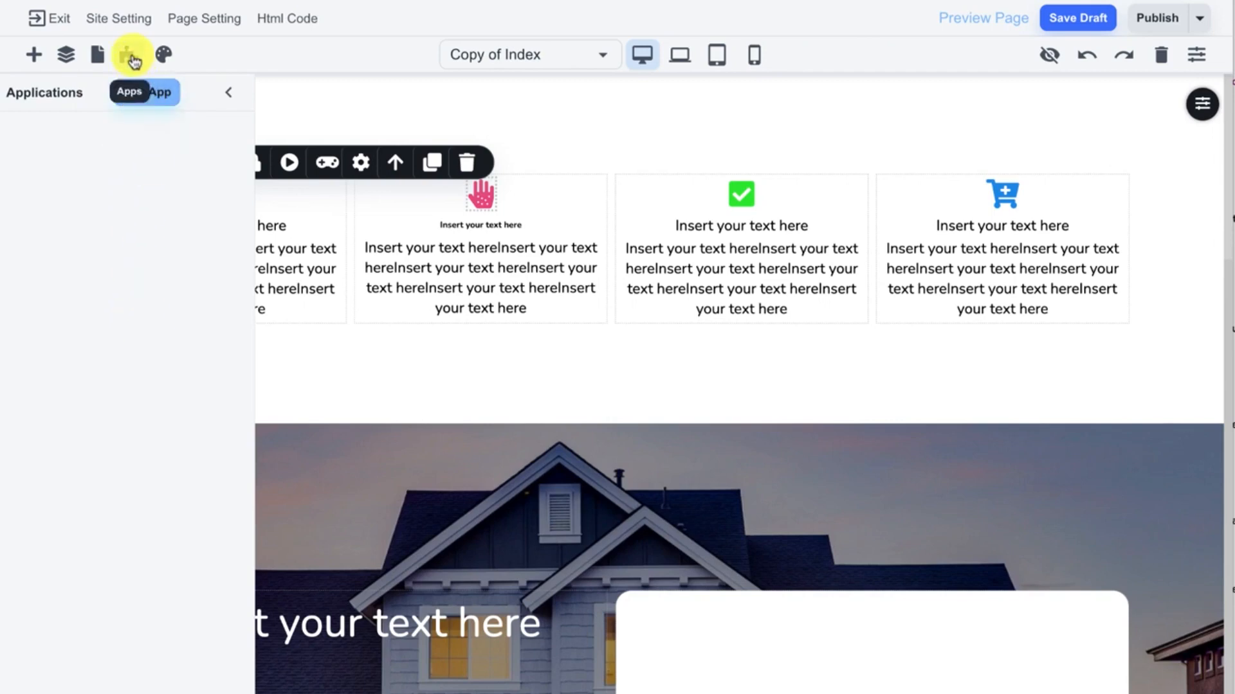
left_click(225, 90)
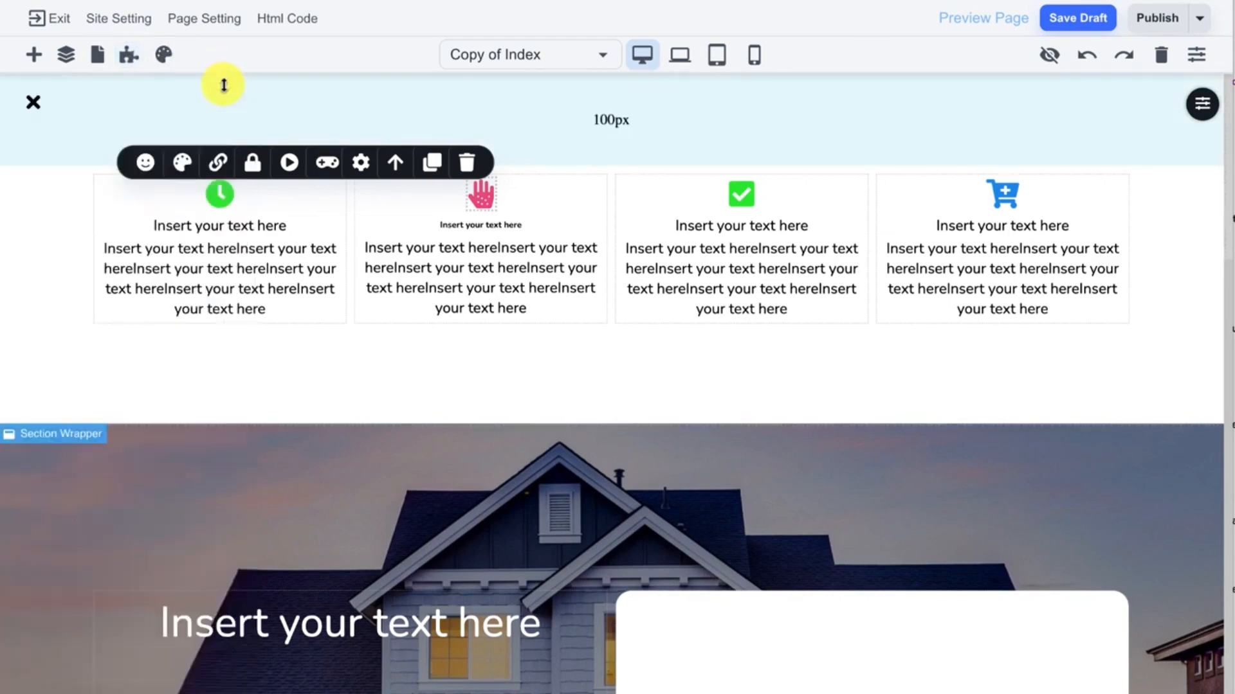
scroll(562, 320, "down", 1)
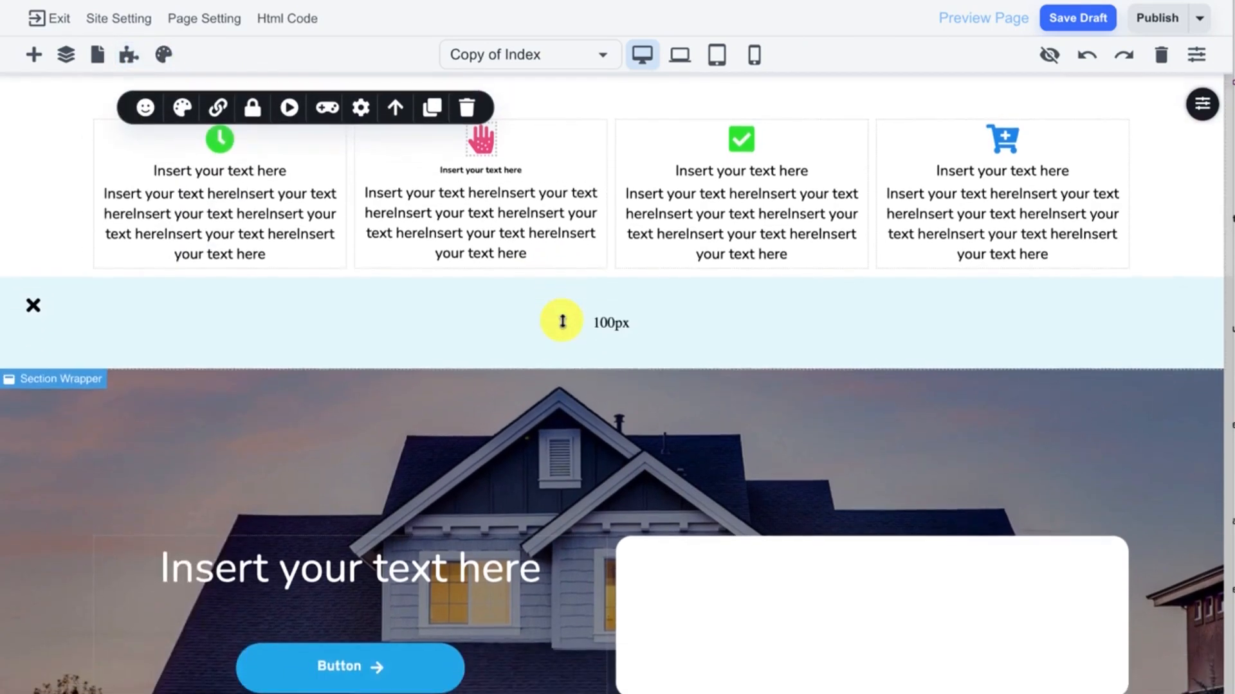
scroll(561, 321, "down", 1)
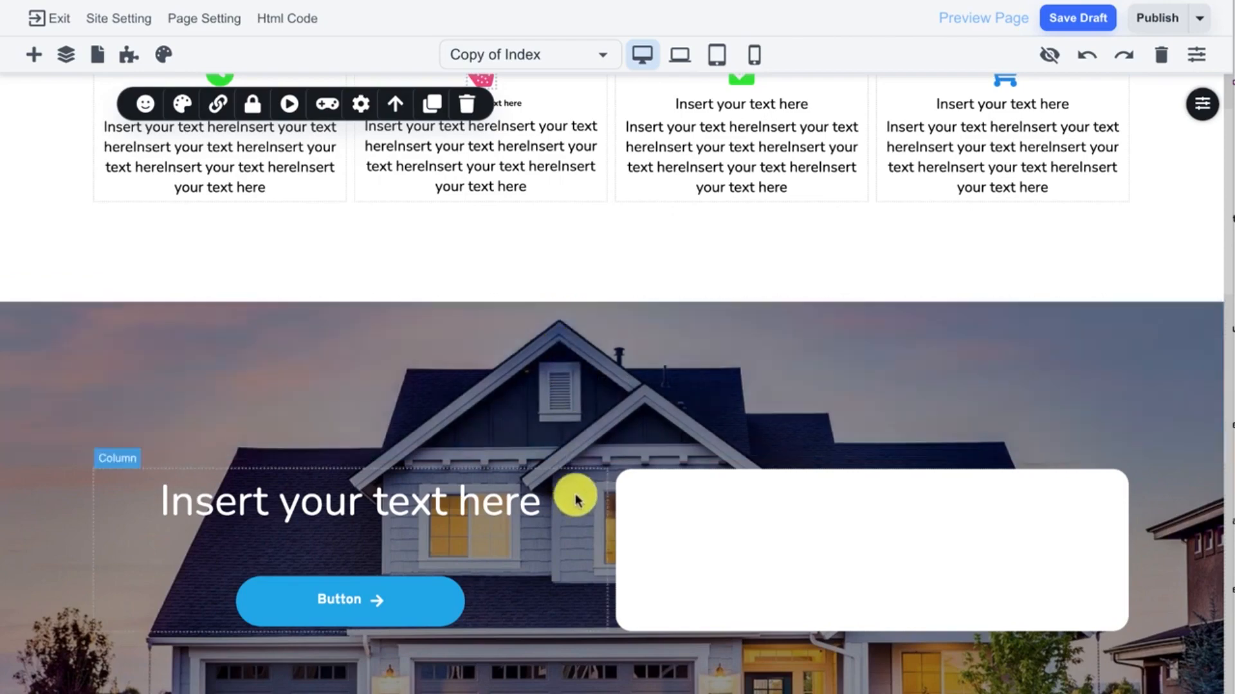
- Exit the website editor without saving the changes
scroll(579, 463, "up", 3)
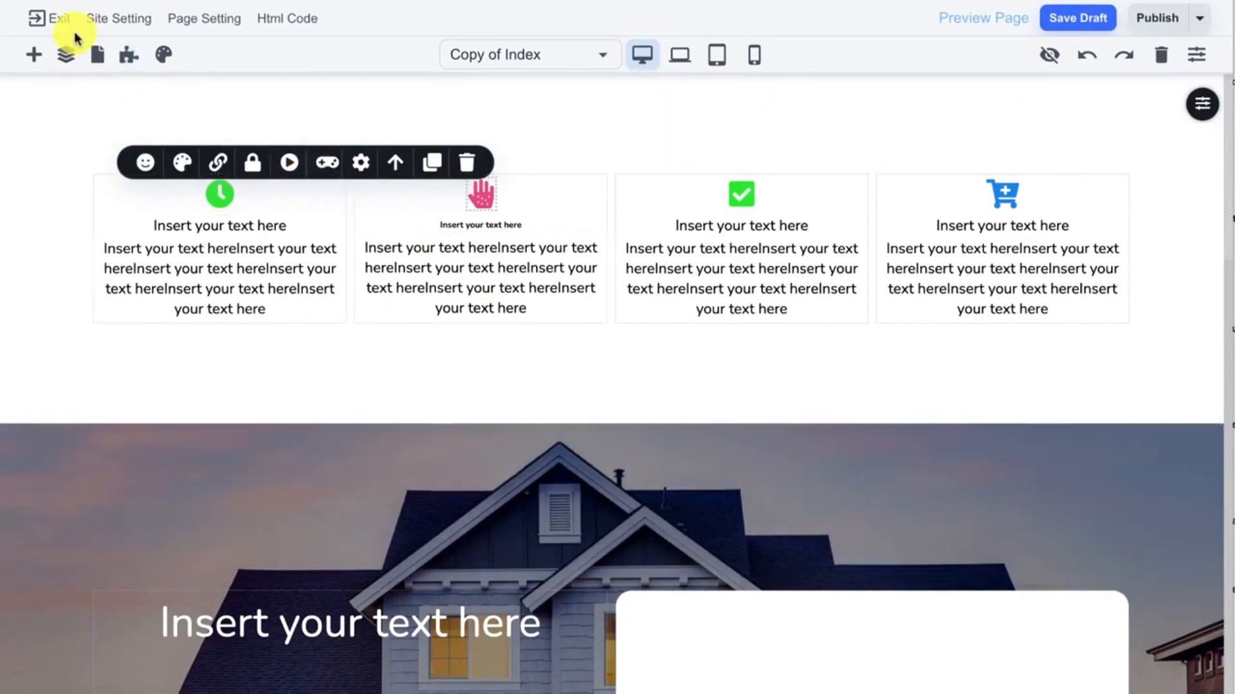
left_click(38, 19)
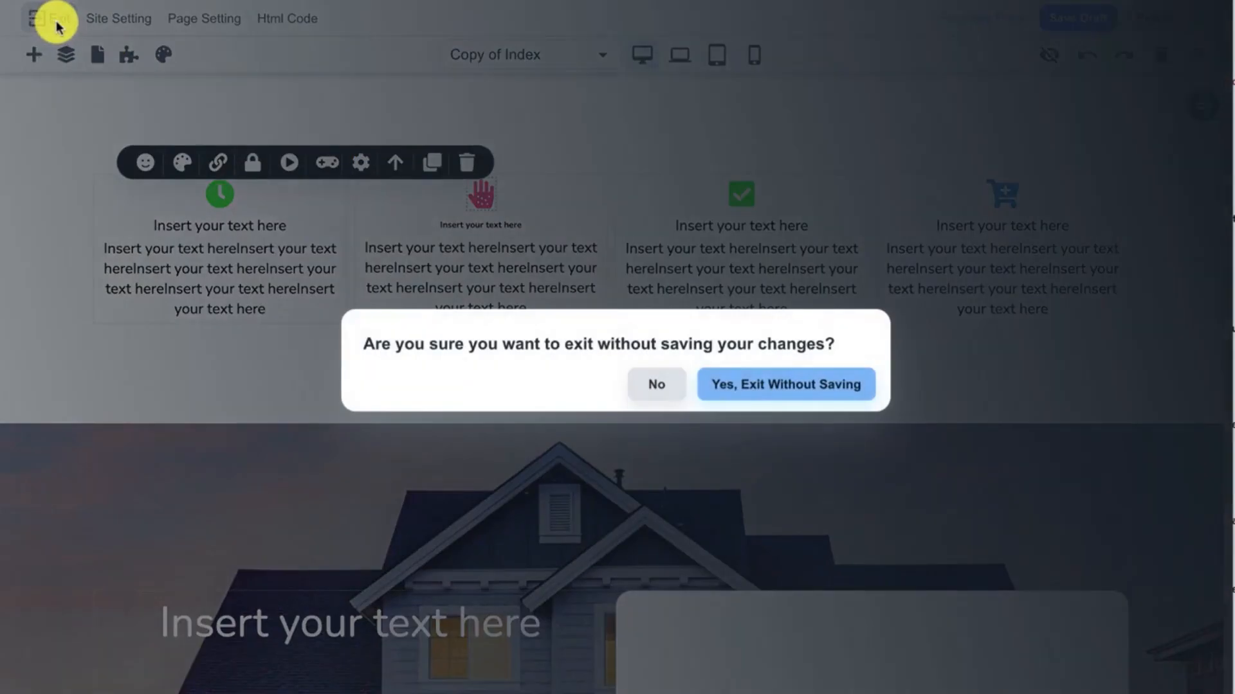
left_click(819, 389)
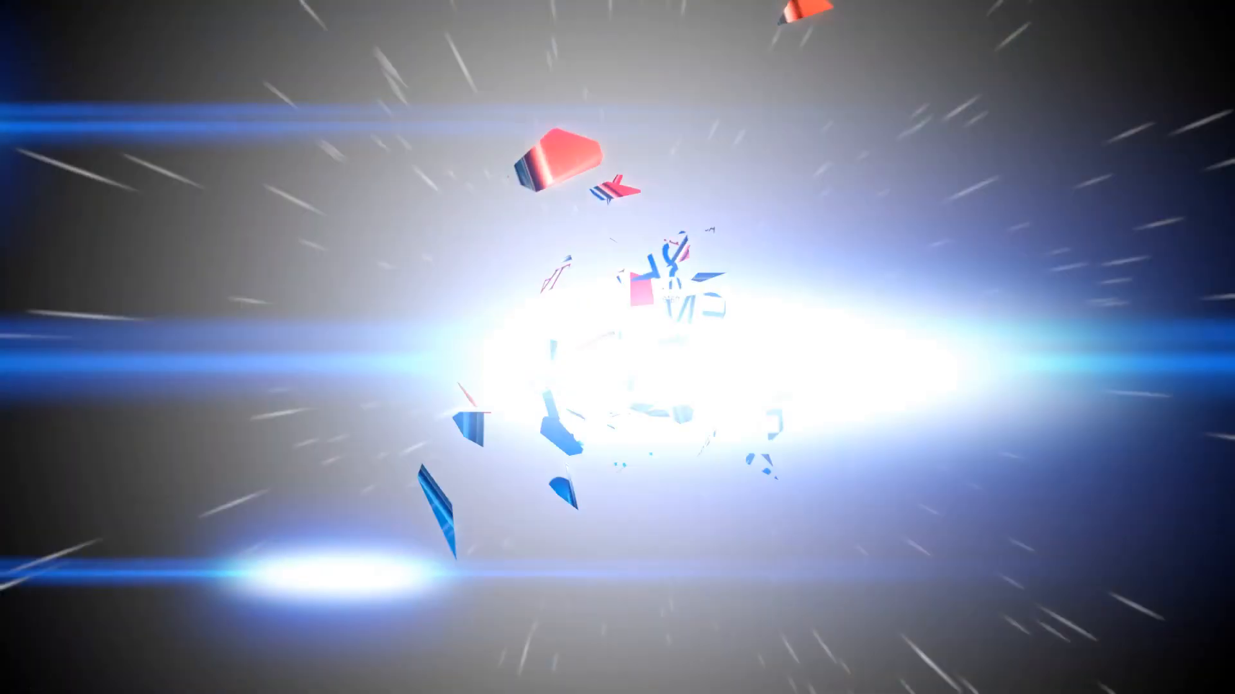